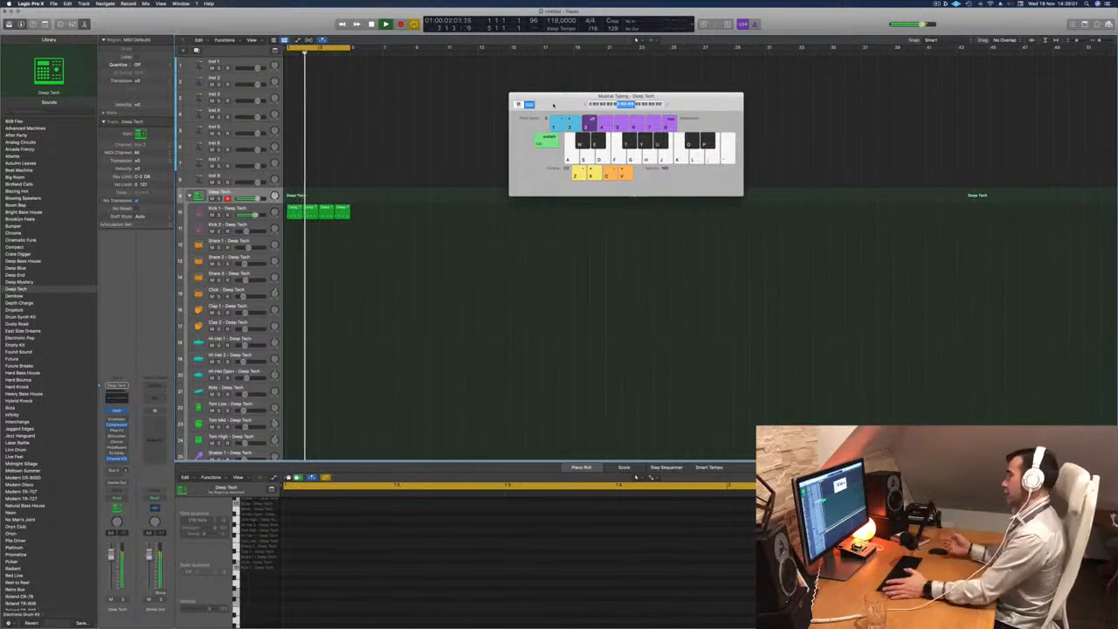
Select the Kick 1 track and audition its four one-bar kick regions.
key(space)
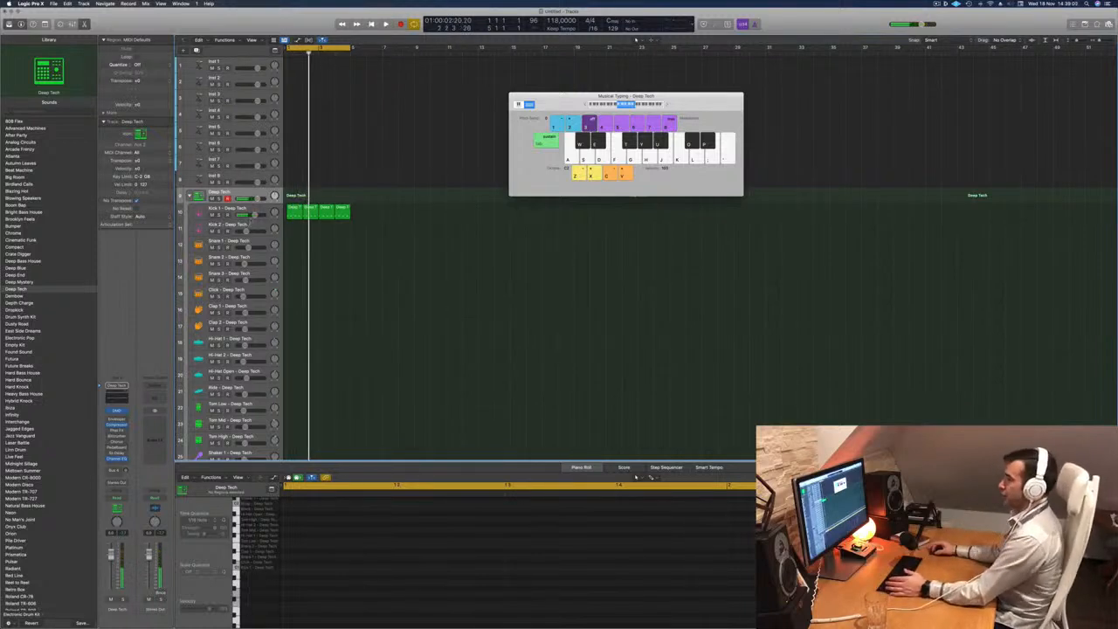
key(Down)
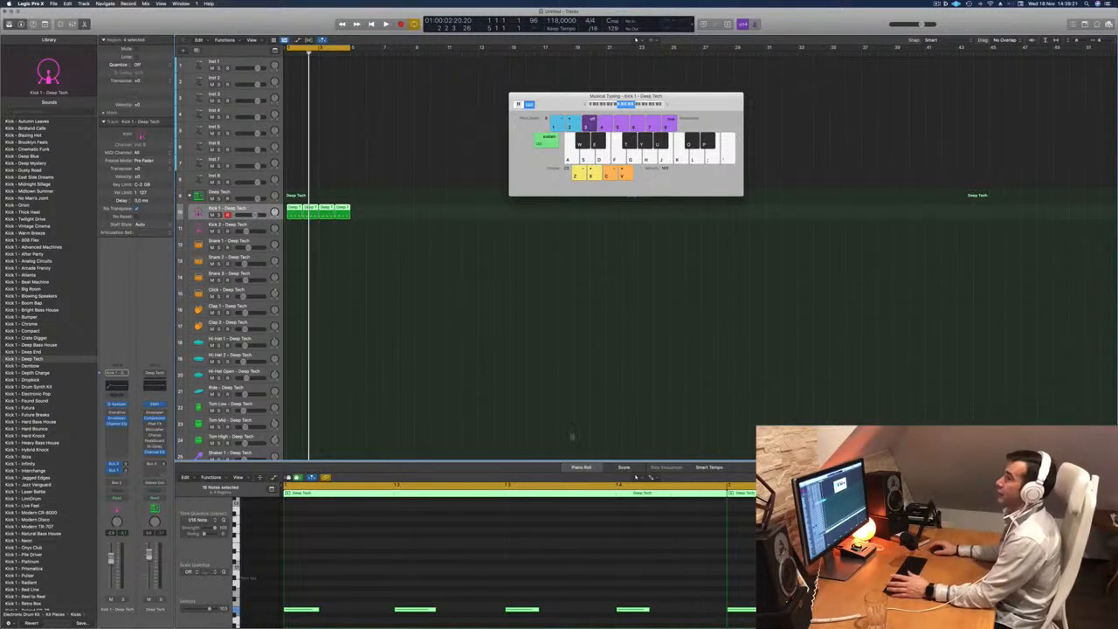
key(space)
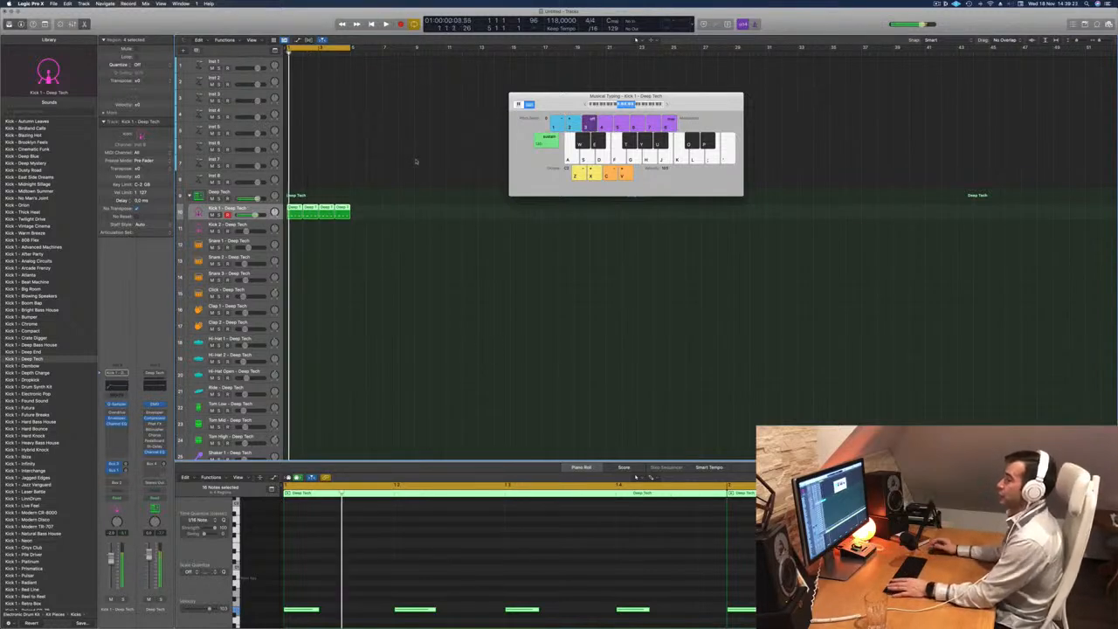
click(349, 193)
click(294, 212)
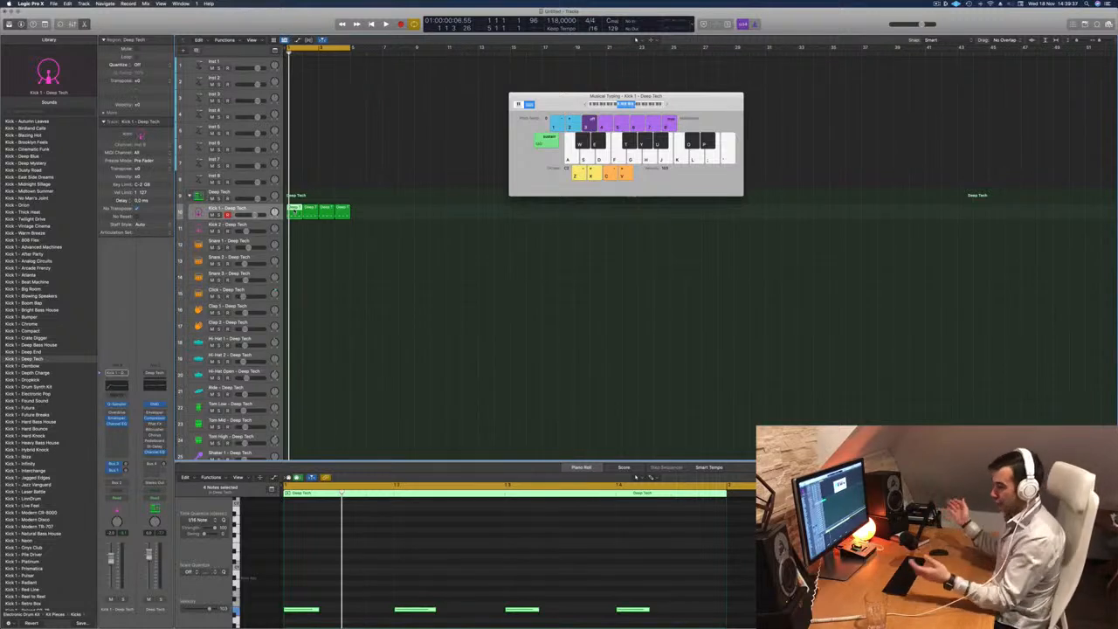
click(373, 288)
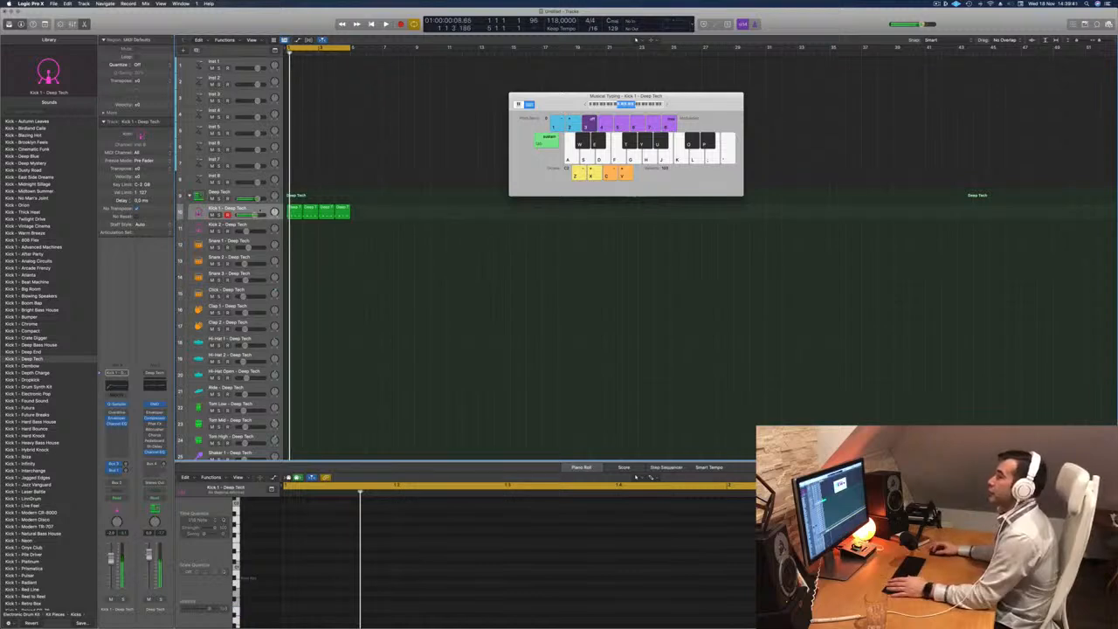
Place the first Kick 1 region on the Hi-Hat Open track at bar 1 and refill the kick track's bar 1 with a copy.
click(294, 209)
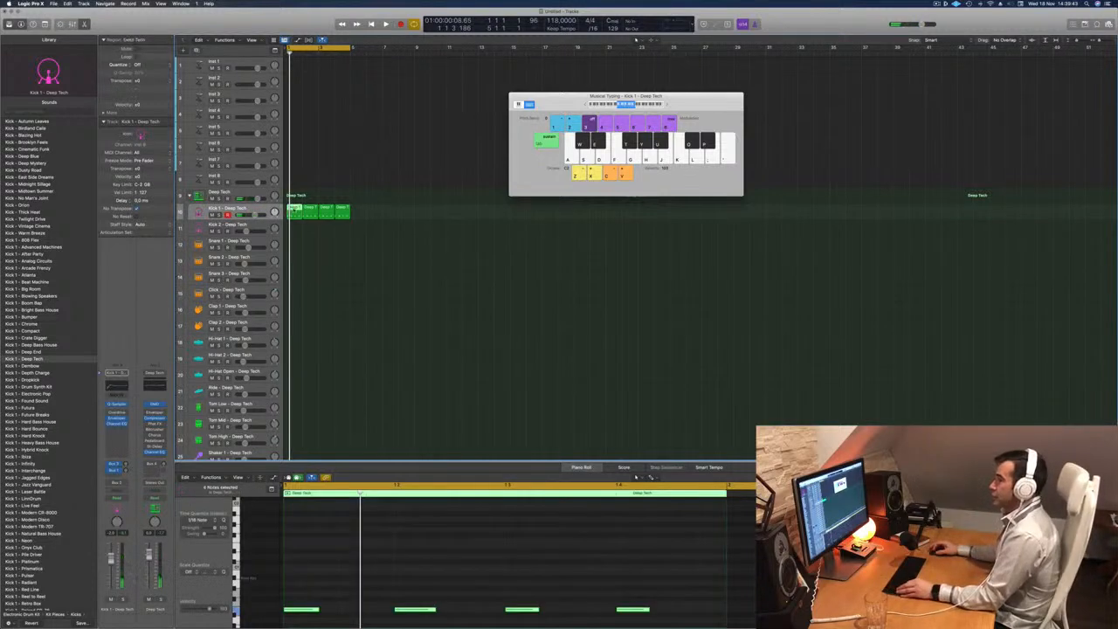
key(space)
drag(294, 209, 295, 375)
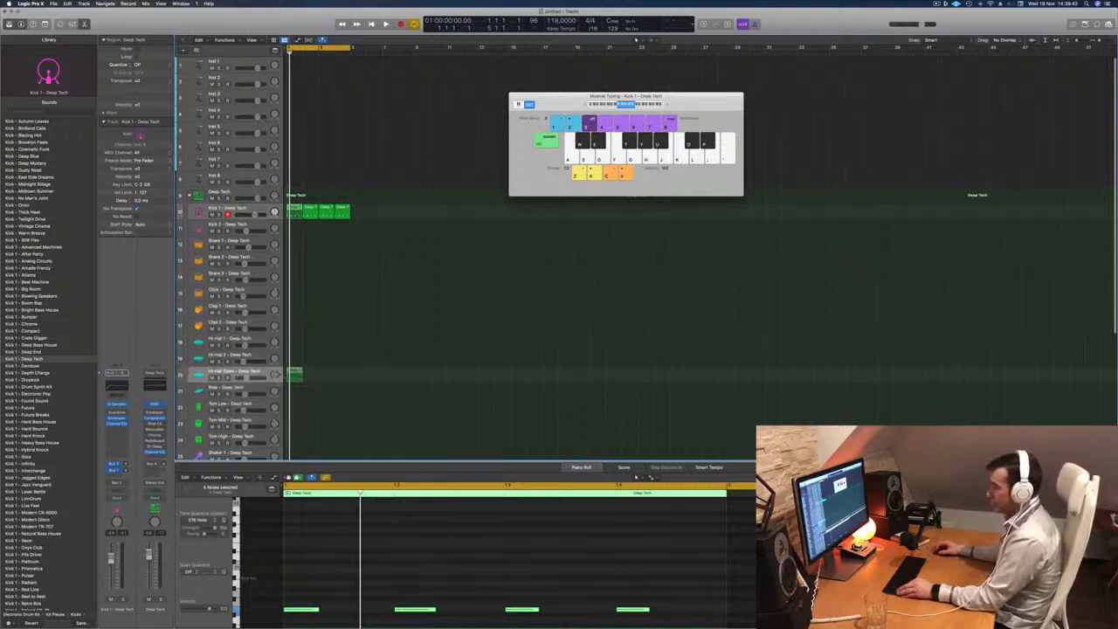
key(space)
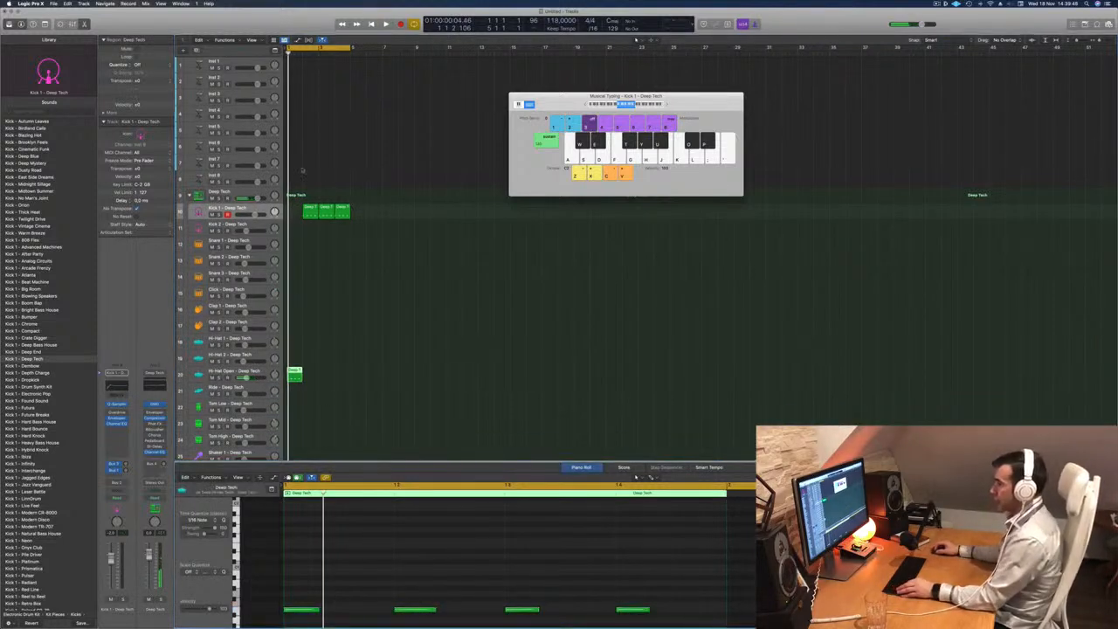
drag(310, 211, 295, 211)
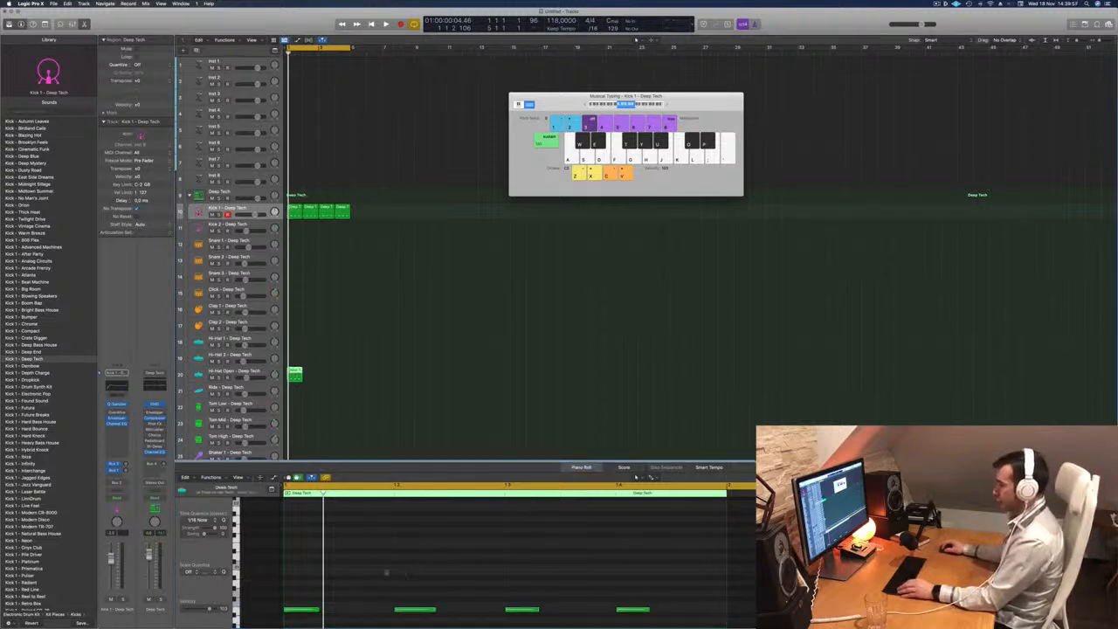
Shift all four notes in the Hi-Hat Open region half a beat later so they fall on the off-beats.
click(387, 573)
key(super+a)
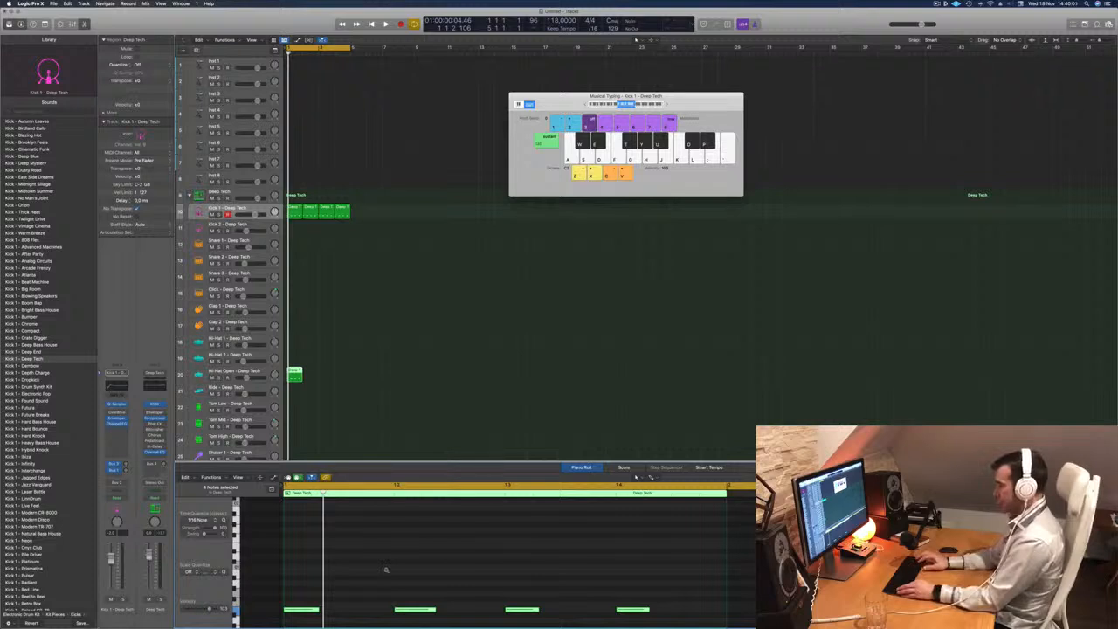
key(alt+Right)
key(alt+Right)
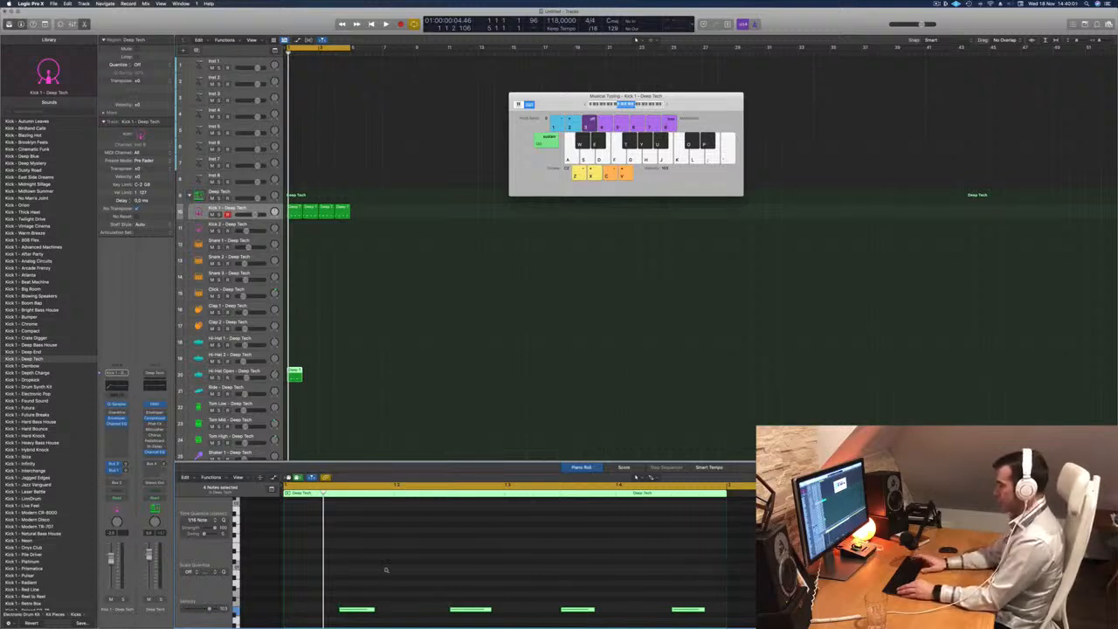
Transpose the four Hi-Hat Open notes in octave steps while listening for a suitable pitch.
key(alt+shift+Up)
key(alt+shift+Up)
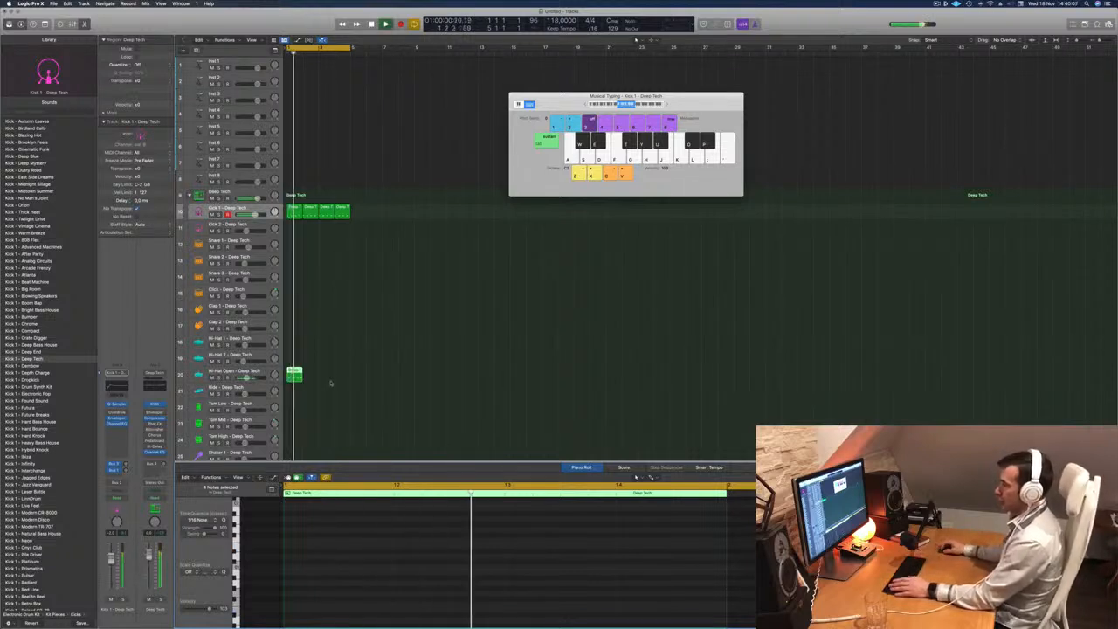
key(alt+shift+Down)
key(alt+shift+Down)
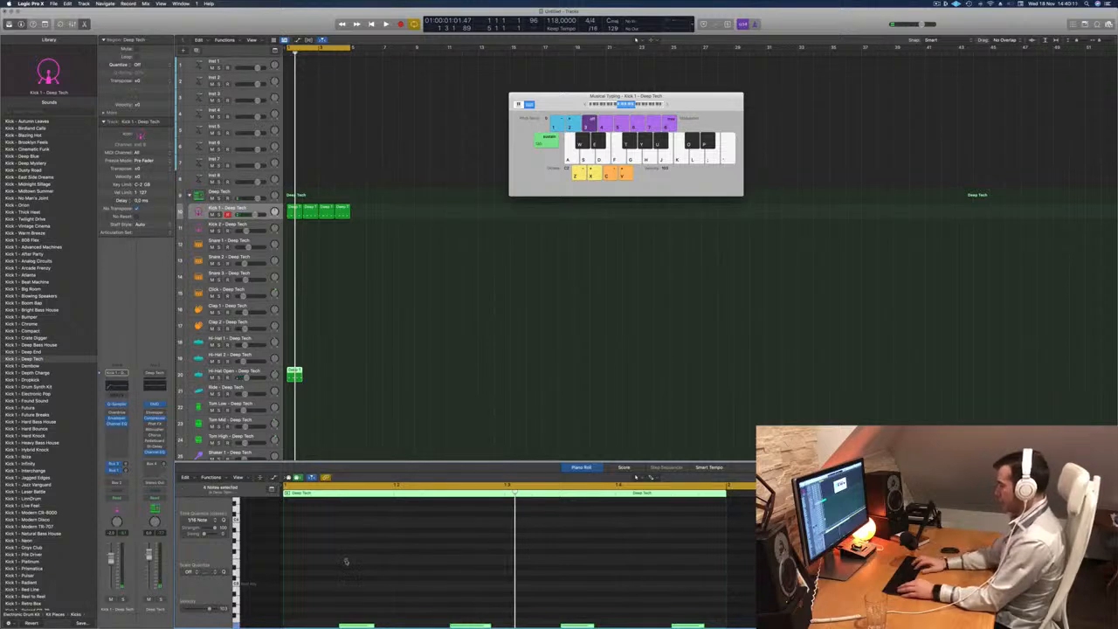
key(alt+shift+Up)
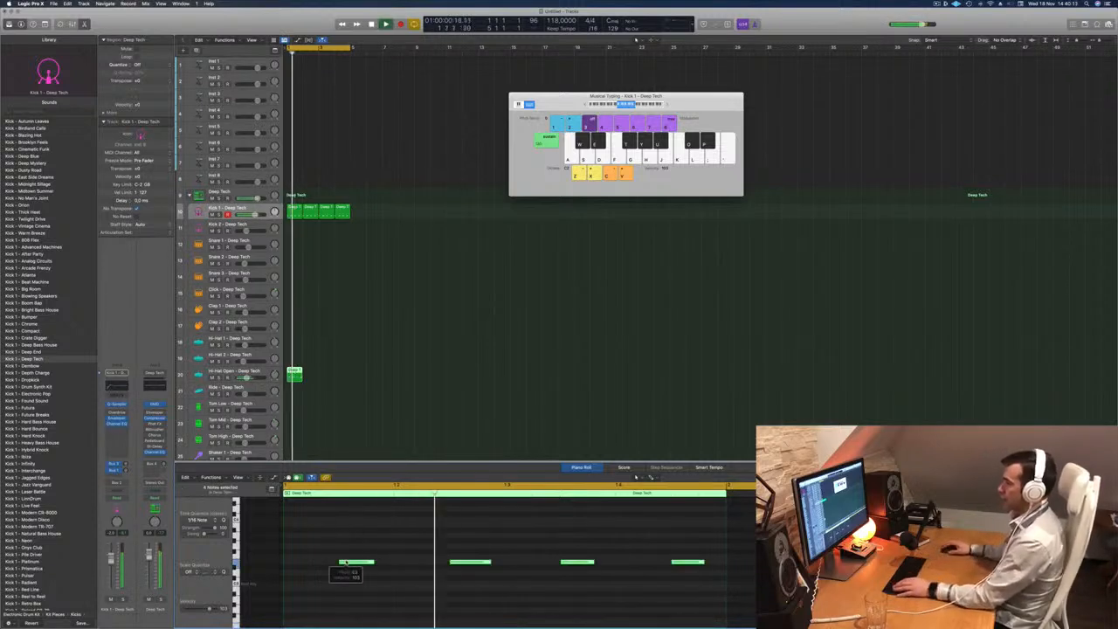
Copy the Hi-Hat Open region across bars 2 to 4 and play back the loop with the kick.
drag(294, 374, 325, 379)
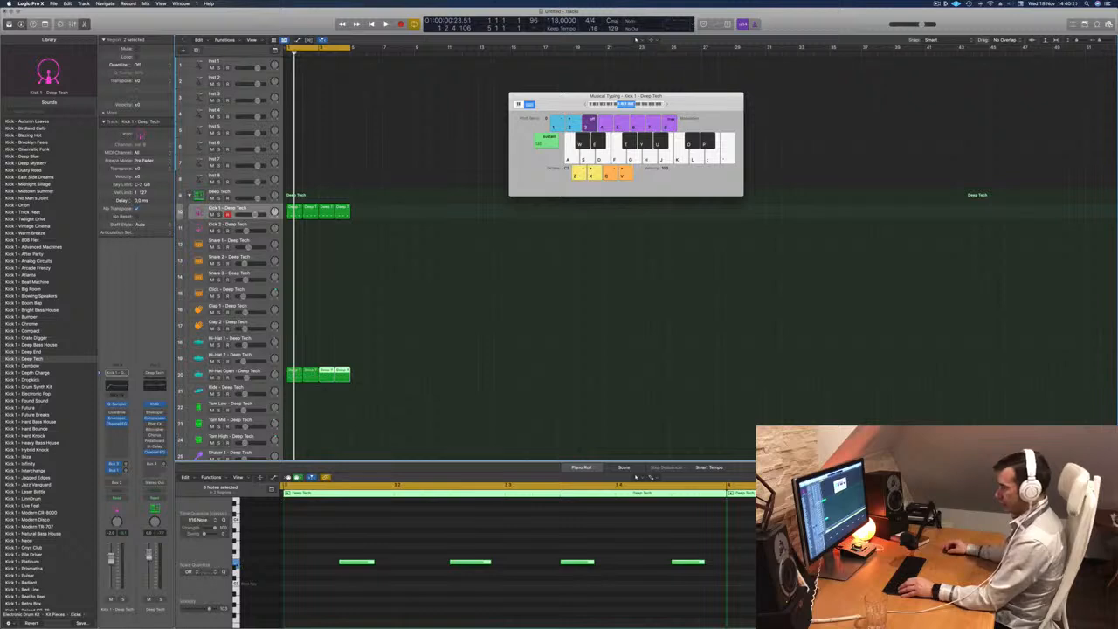
click(356, 561)
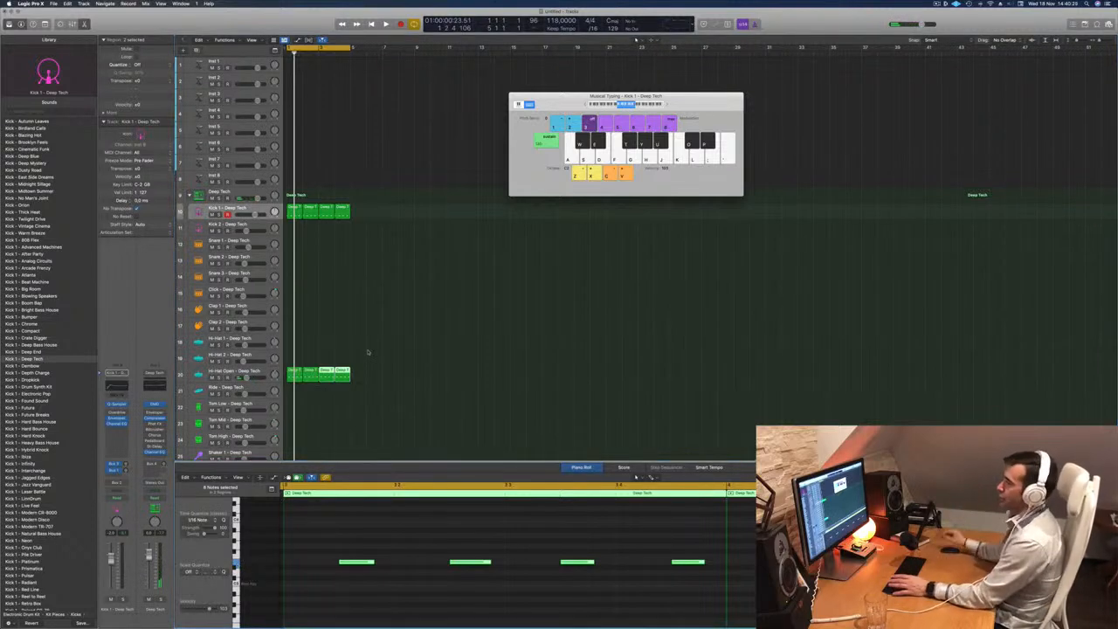
key(space)
scroll(357, 339, down, 2)
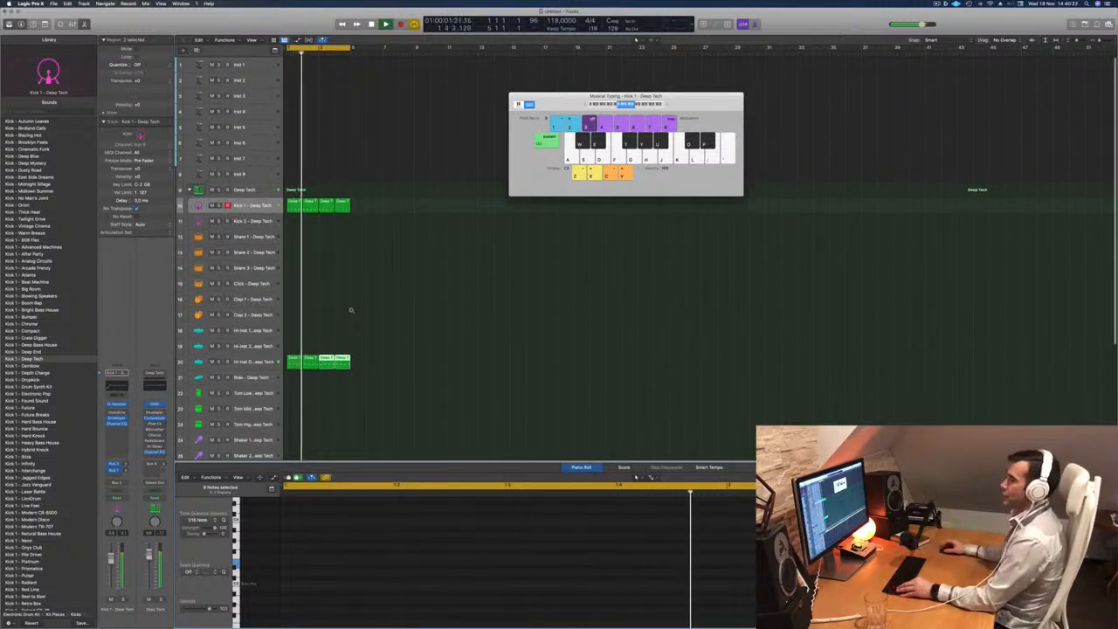
scroll(351, 309, down, 3)
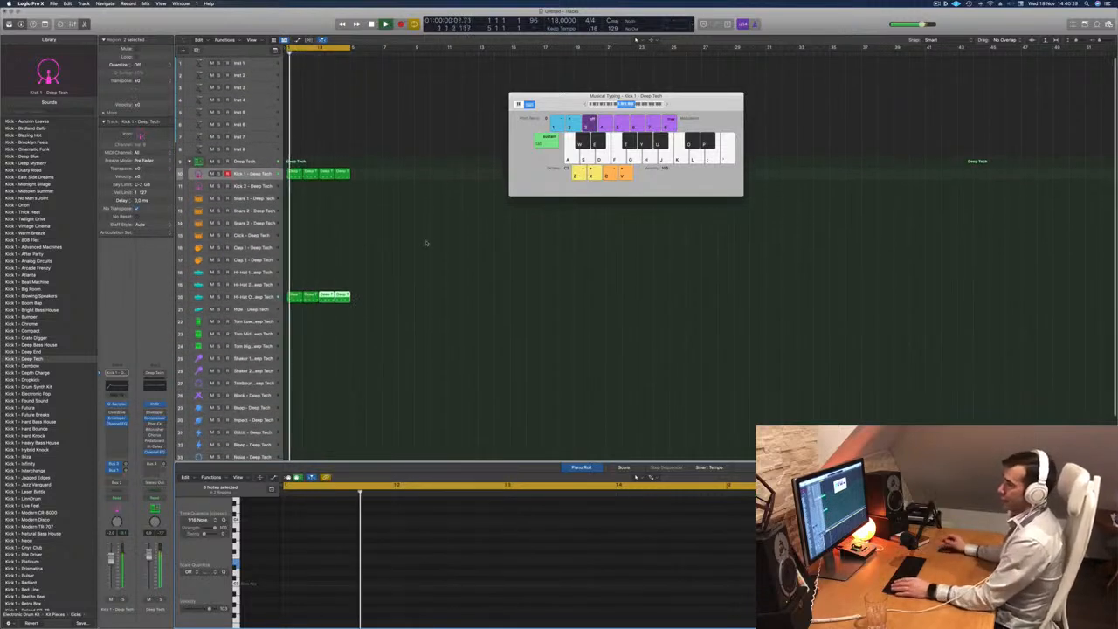
key(space)
Copy the first Kick 1 region to the Snare 1 track at bar 1.
click(294, 172)
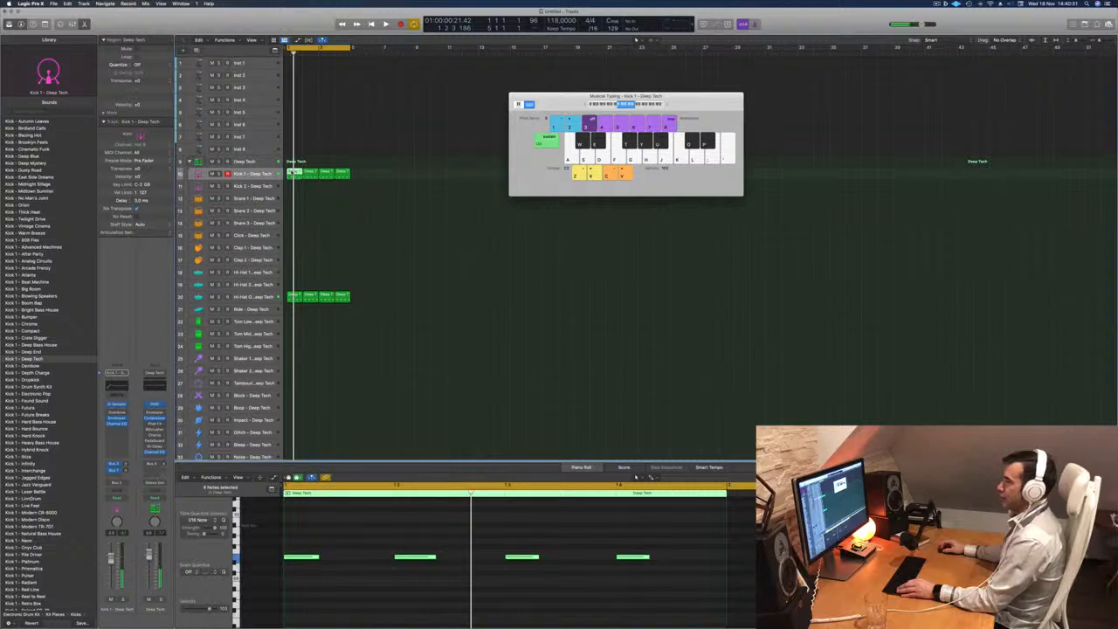
drag(295, 173, 294, 197)
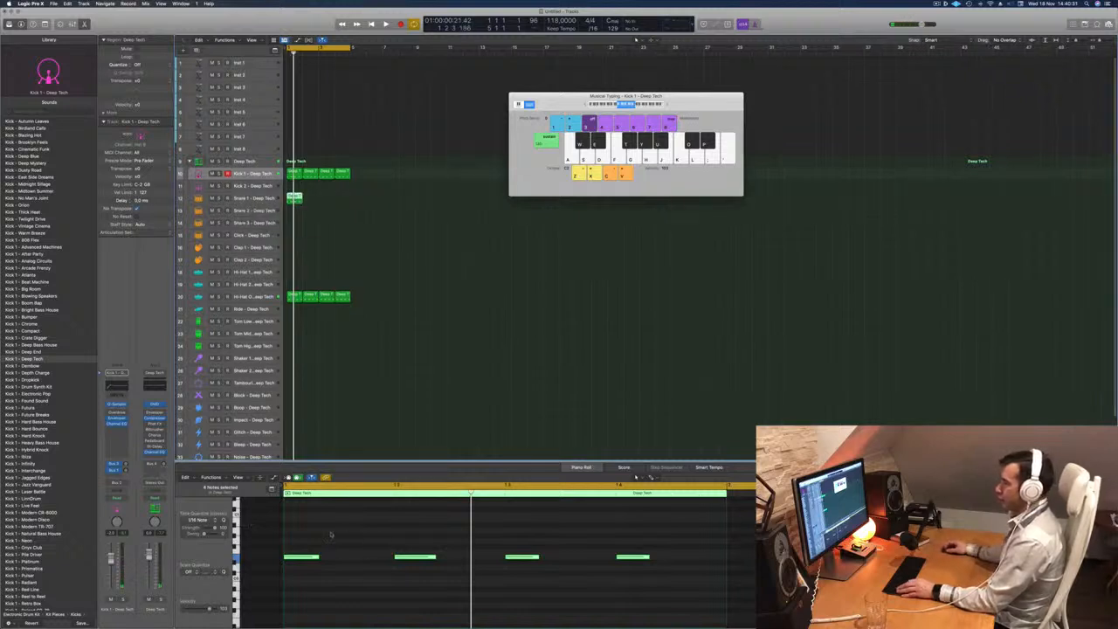
Delete the notes on beats 1 and 3 of the Snare 1 region, keeping the hits on beats 2 and 4.
click(312, 557)
key(Delete)
click(522, 556)
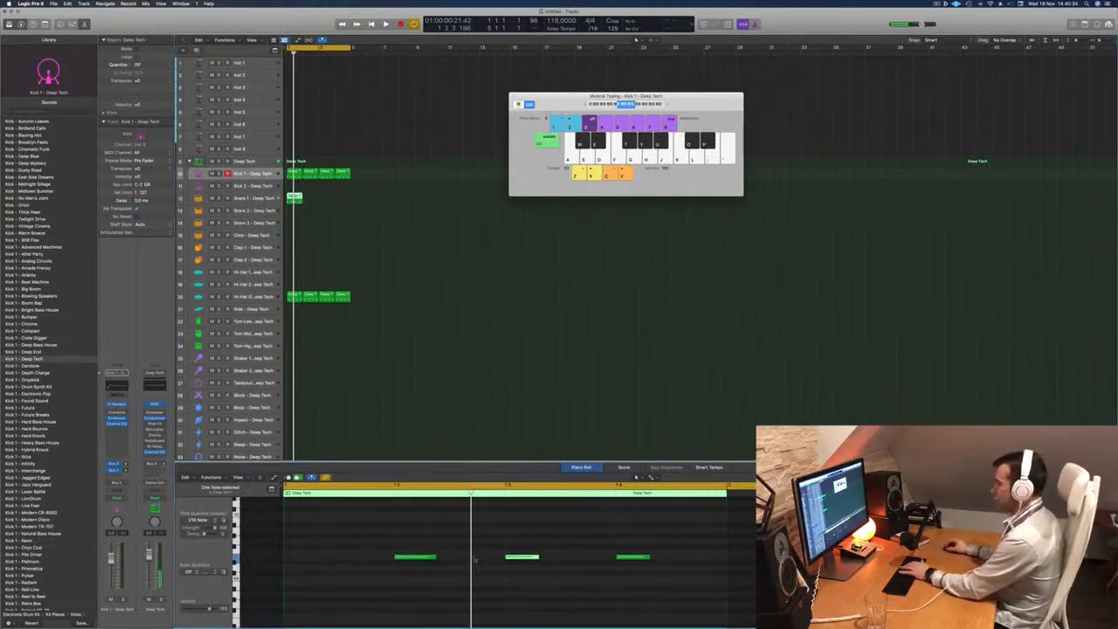
key(Delete)
drag(381, 534, 701, 625)
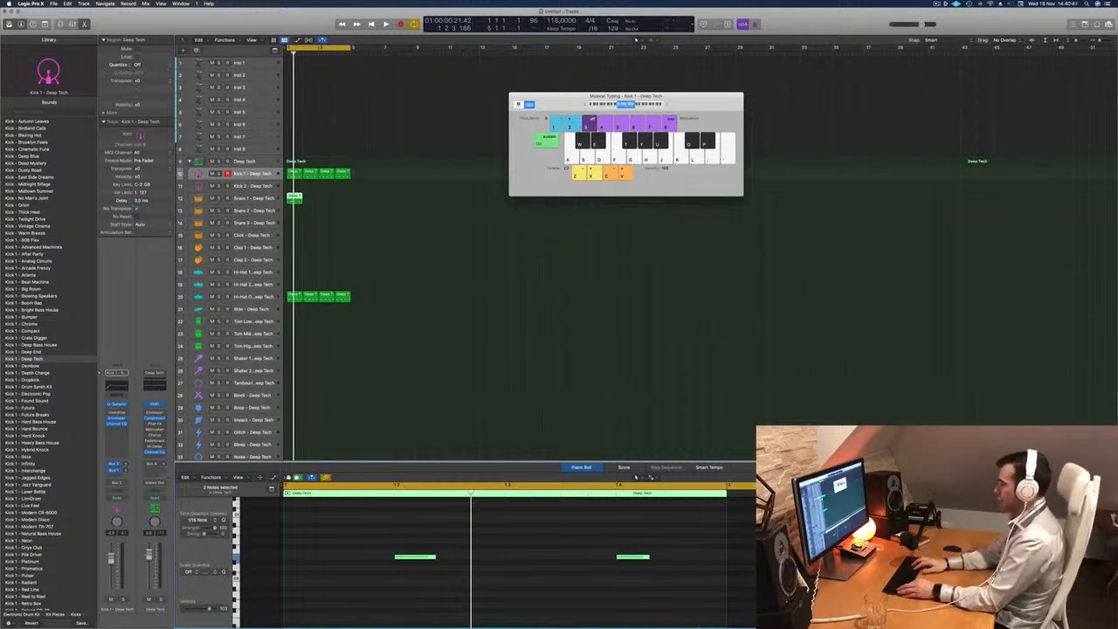
key(Delete)
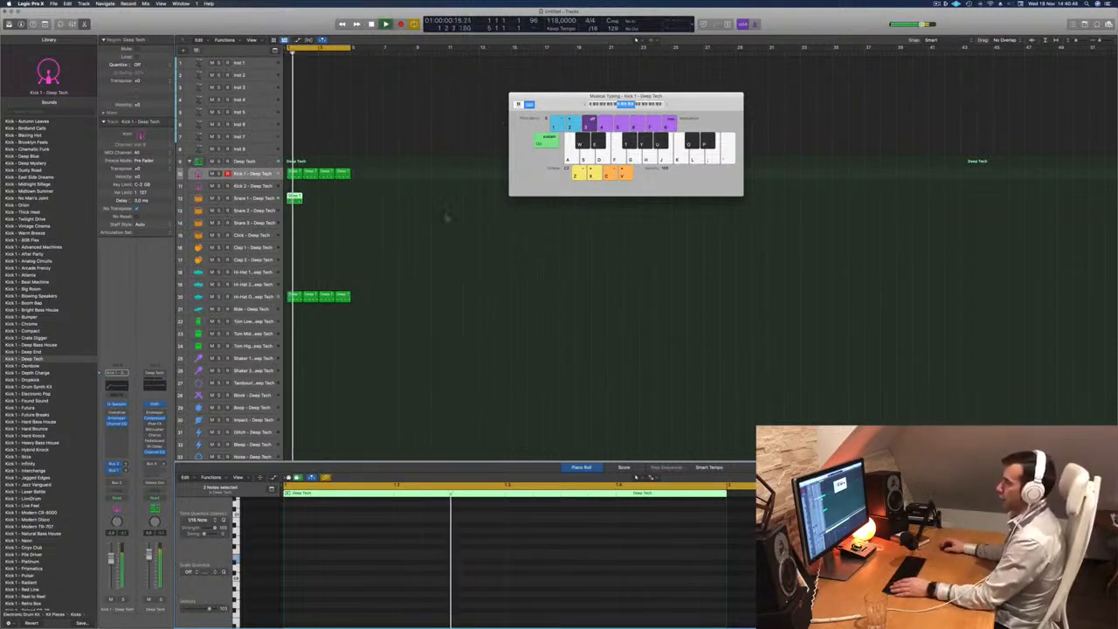
Copy the Snare 1 region across bars 2 to 4, select its track and play back the loop.
drag(292, 197, 323, 200)
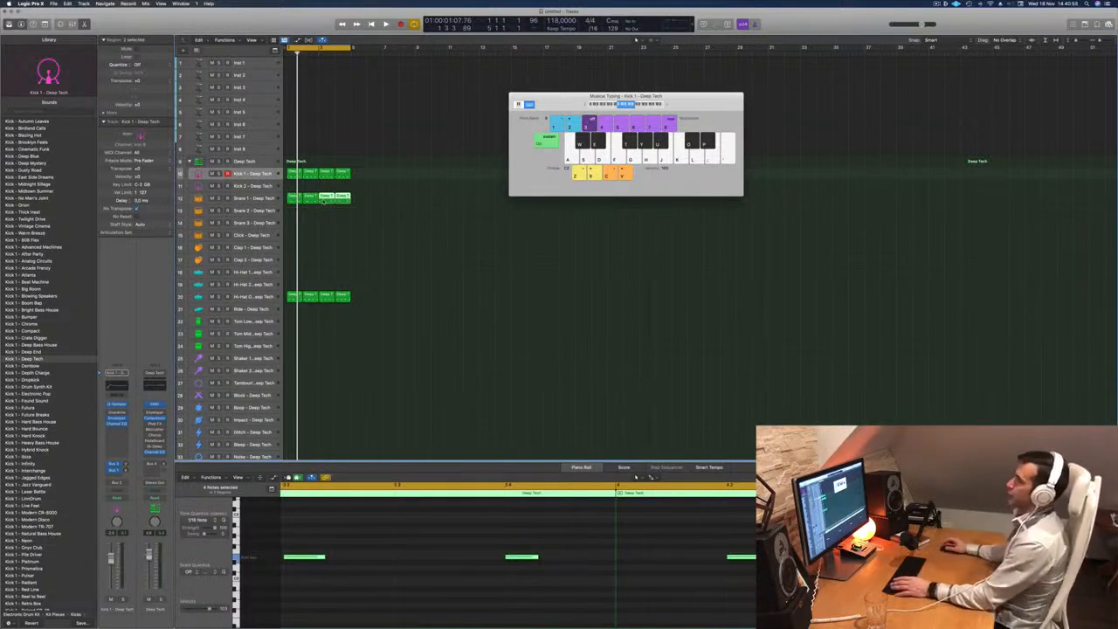
click(323, 200)
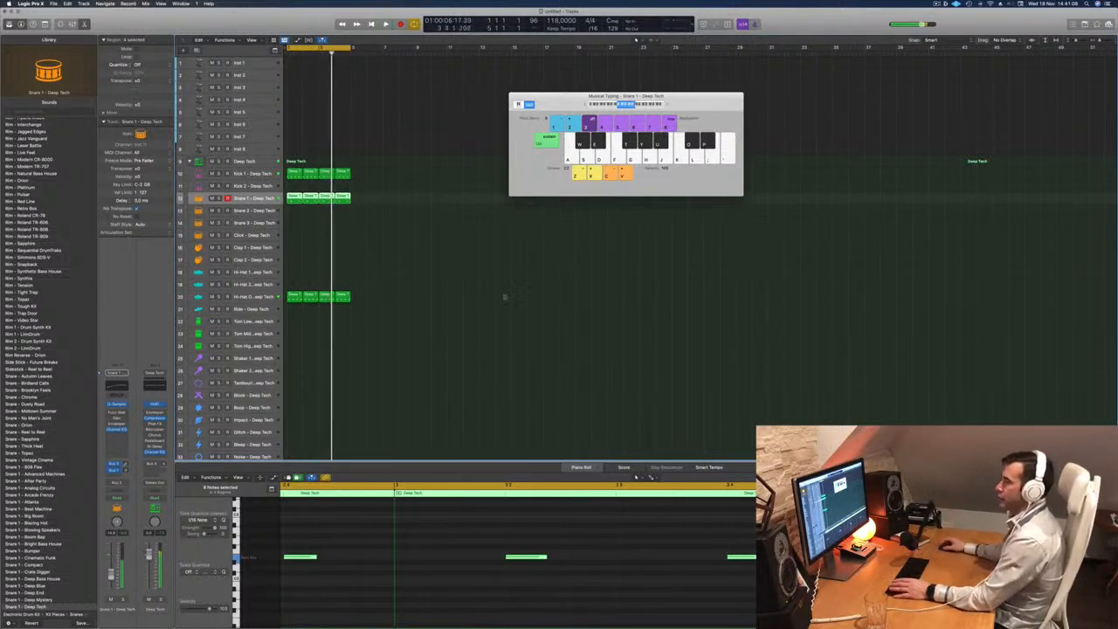
key(space)
Copy the first Hi-Hat Open region to the Tom Low track at bar 1.
scroll(482, 310, down, 2)
scroll(348, 253, down, 1)
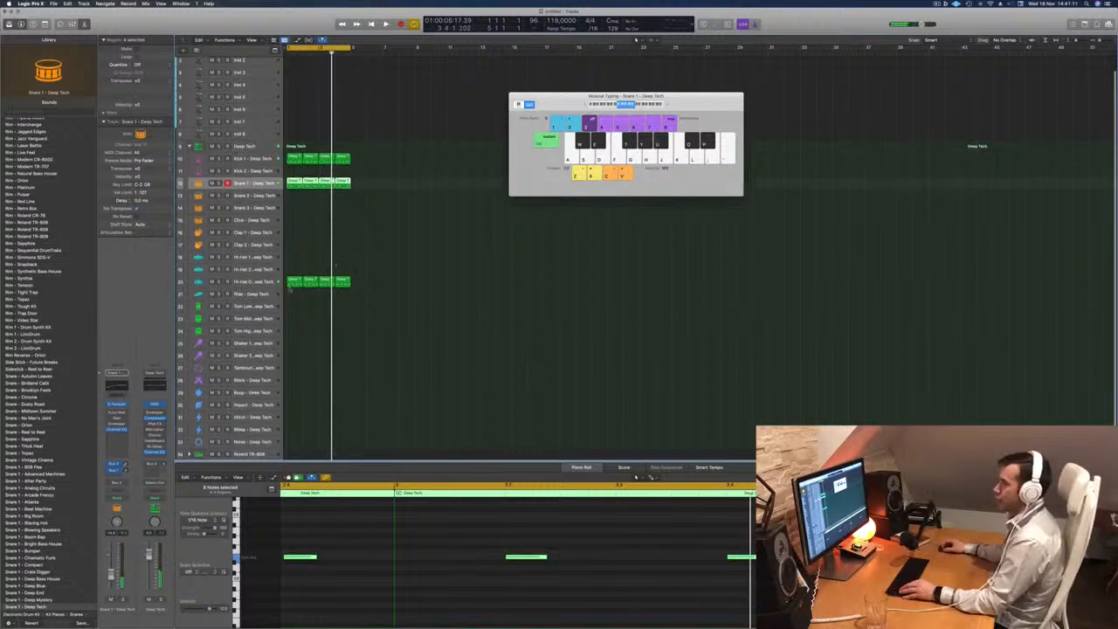
click(293, 281)
drag(293, 284, 295, 308)
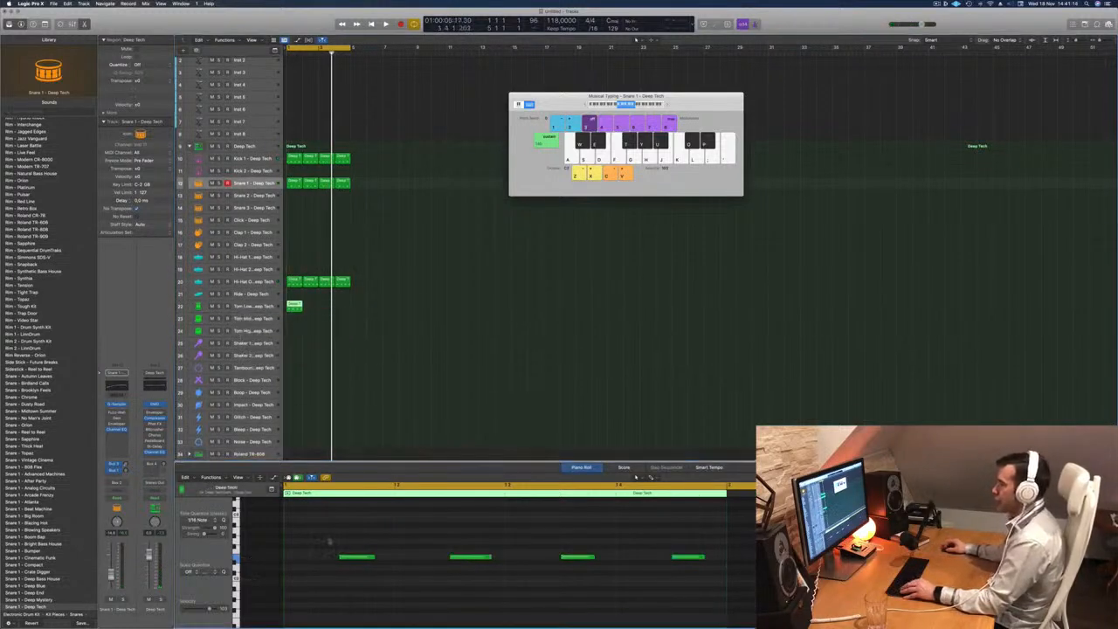
Delete the off-beat notes after beats 1 and 3 from the Tom Low region.
click(355, 556)
key(Delete)
click(576, 557)
key(Delete)
Select the two remaining Tom Low notes and transpose them down by octaves.
drag(435, 541, 685, 598)
key(alt+shift+Down)
key(alt+shift+Down)
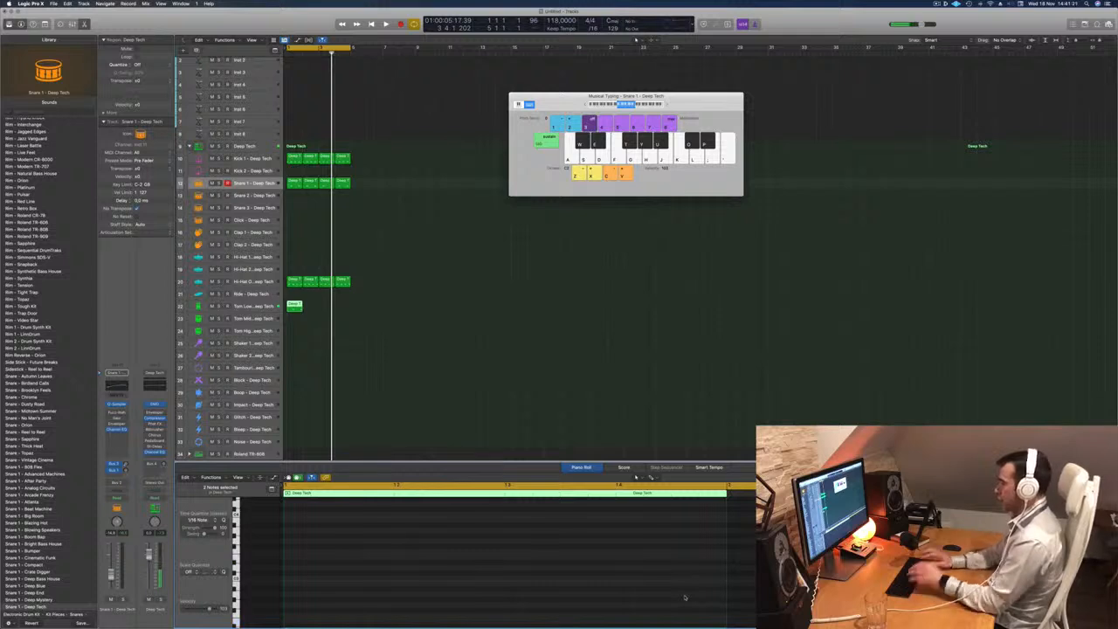
scroll(427, 335, down, 2)
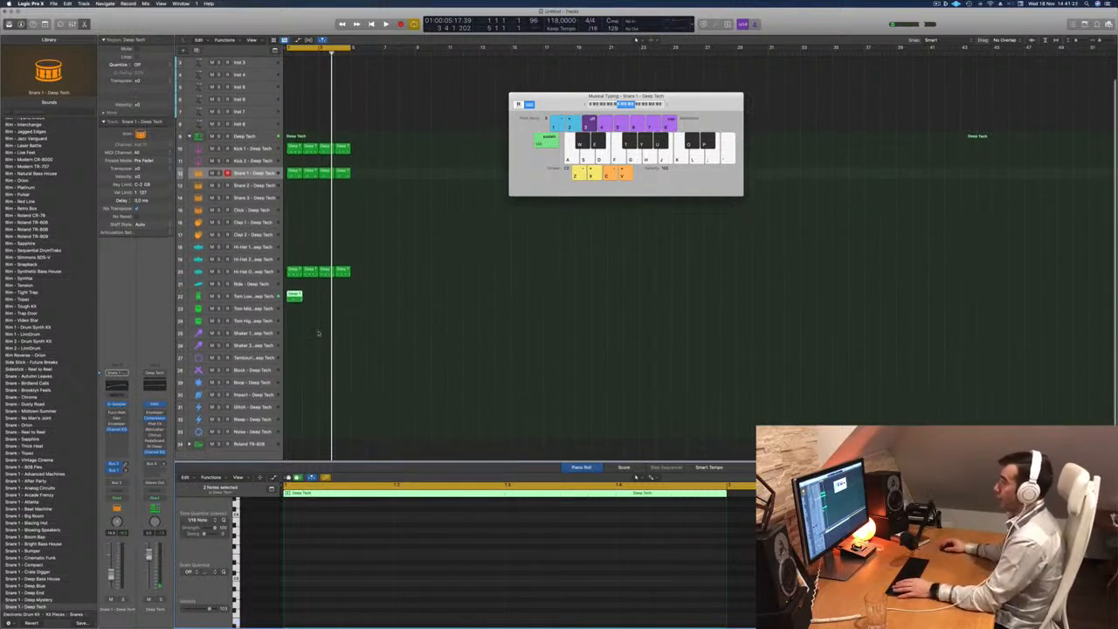
scroll(467, 569, down, 1)
scroll(476, 569, down, 5)
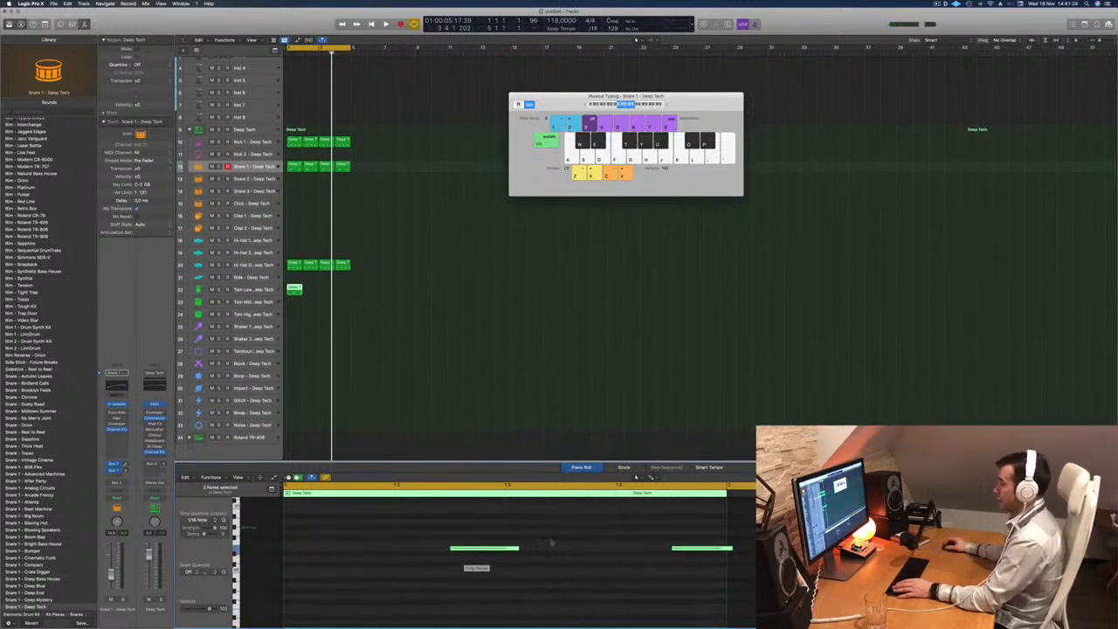
Shorten the two Tom Low notes and move the first one a sixteenth note earlier while auditioning the loop.
key(space)
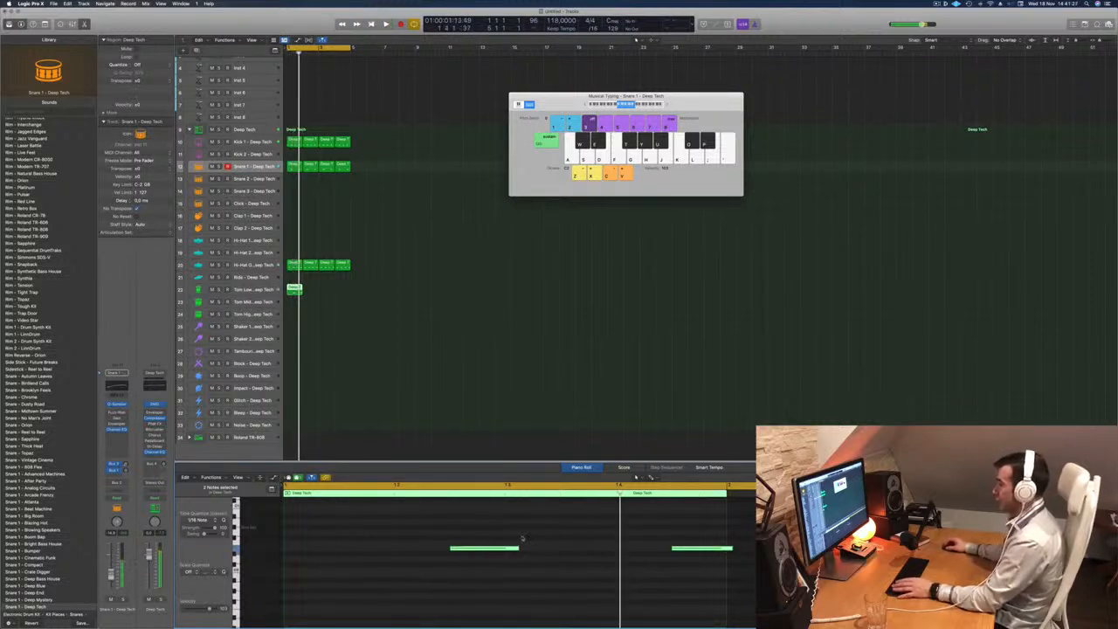
mouse_move(517, 548)
mouse_down()
mouse_move(491, 551)
mouse_move(500, 551)
mouse_up()
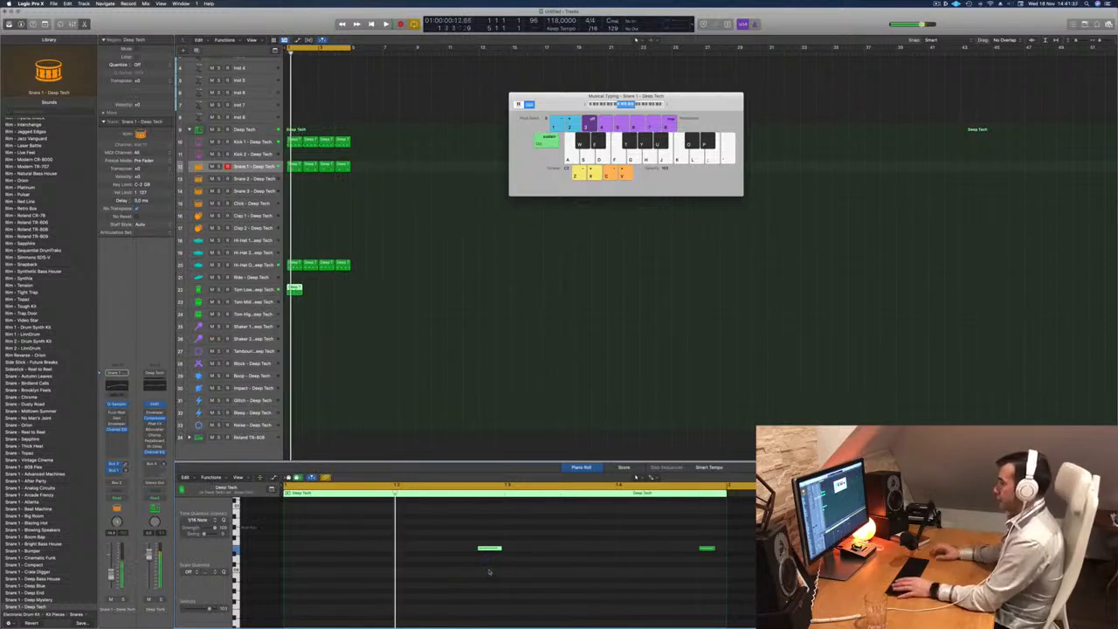
key(alt+Left)
key(space)
key(space)
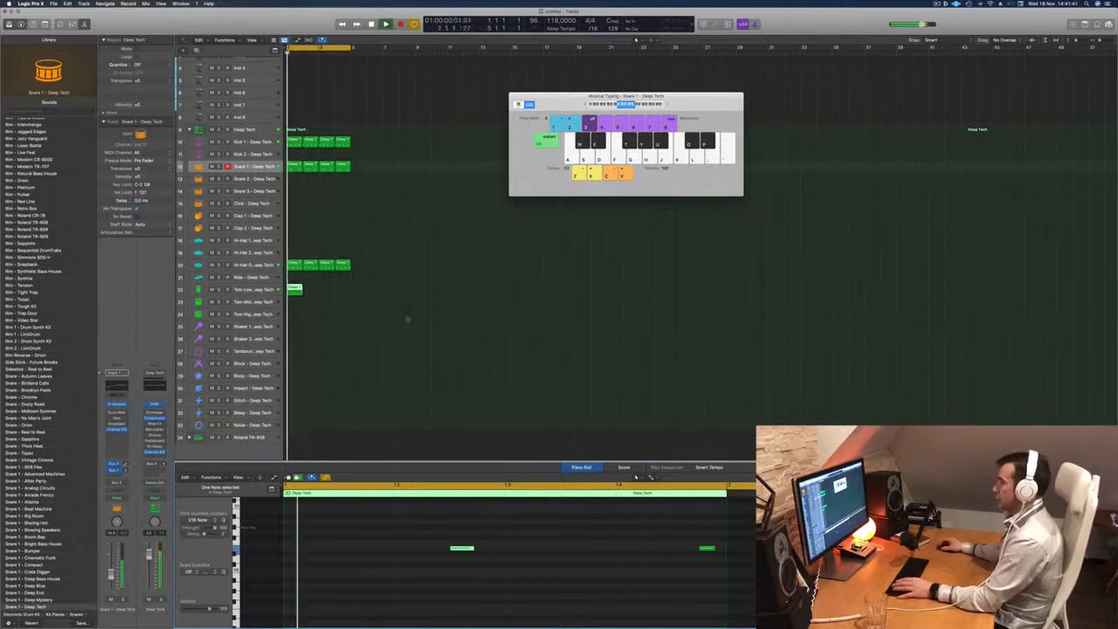
Copy the Tom Low region across bars 2 to 4, play back the loop and select the Tom Low track.
key(space)
drag(296, 292, 323, 289)
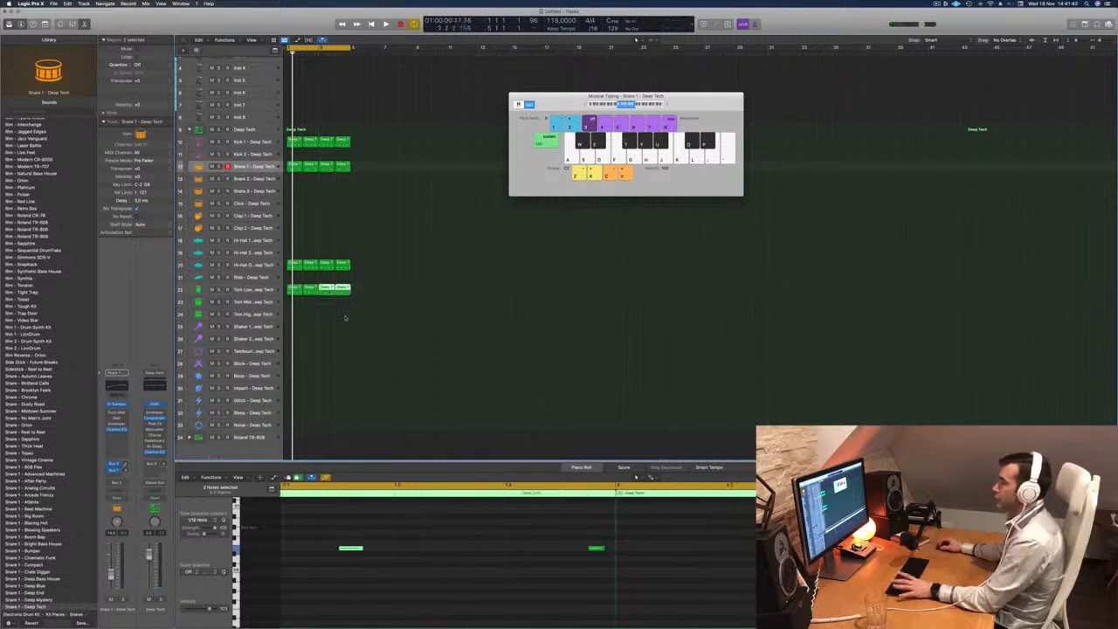
key(space)
click(264, 290)
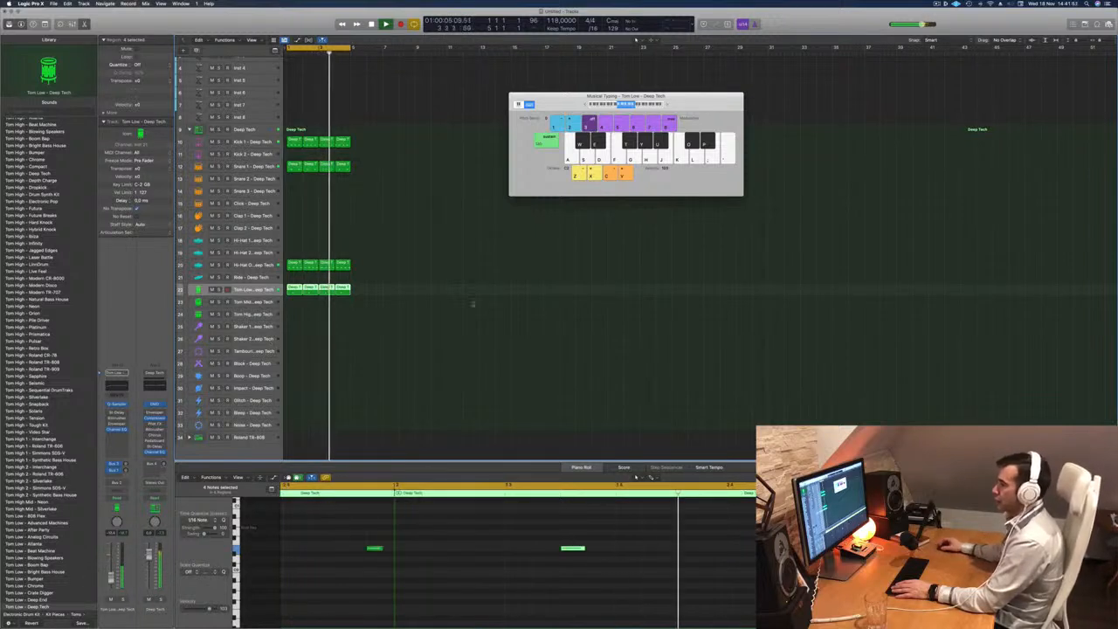
Copy the first Kick 1 region to the Noise track and delete all of its notes except the first one.
key(Return)
scroll(379, 319, down, 1)
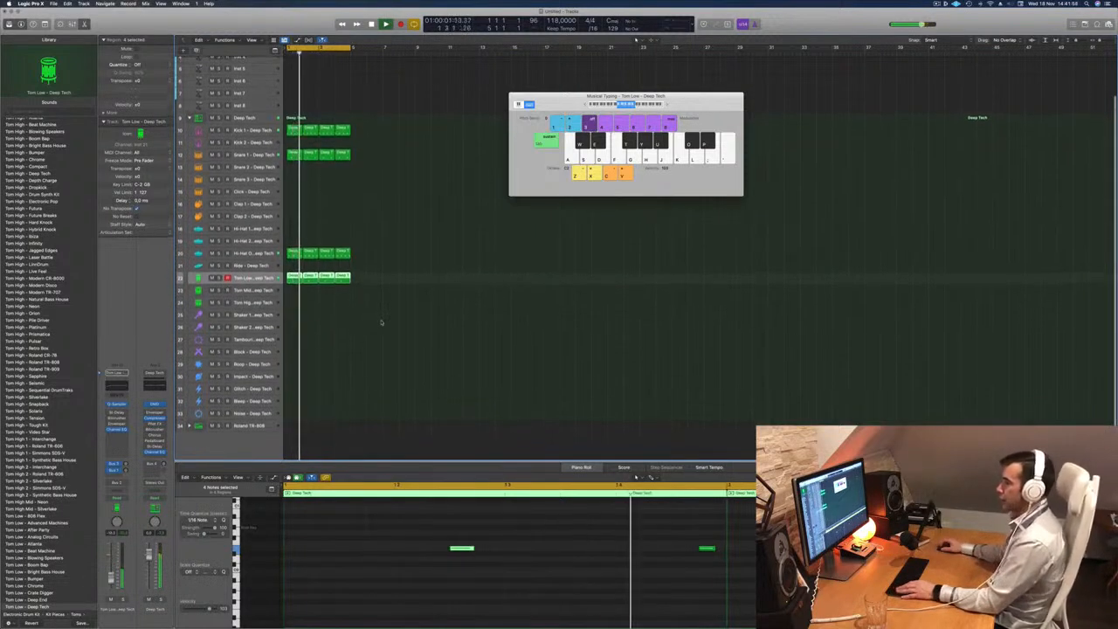
scroll(381, 322, down, 1)
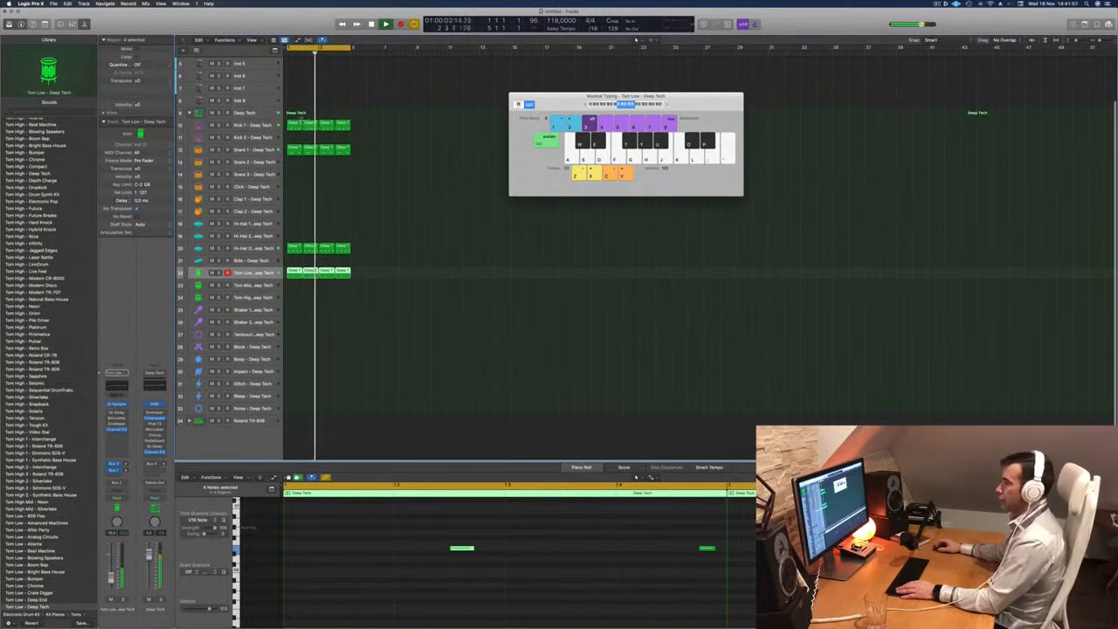
drag(295, 124, 294, 407)
key(space)
drag(373, 541, 749, 597)
key(Delete)
drag(483, 529, 279, 577)
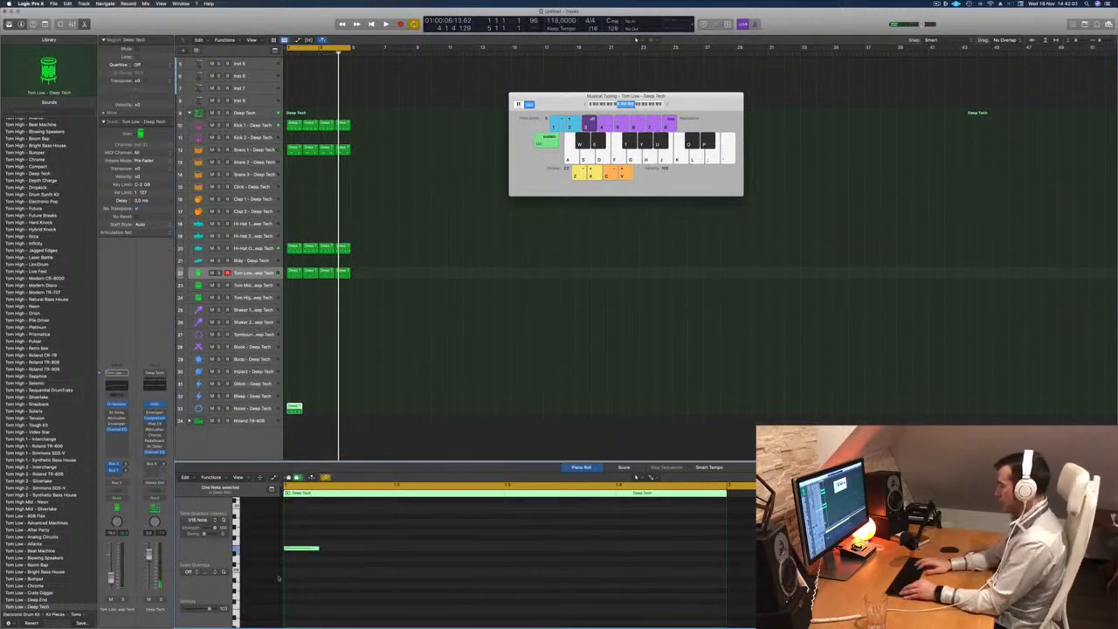
key(Delete)
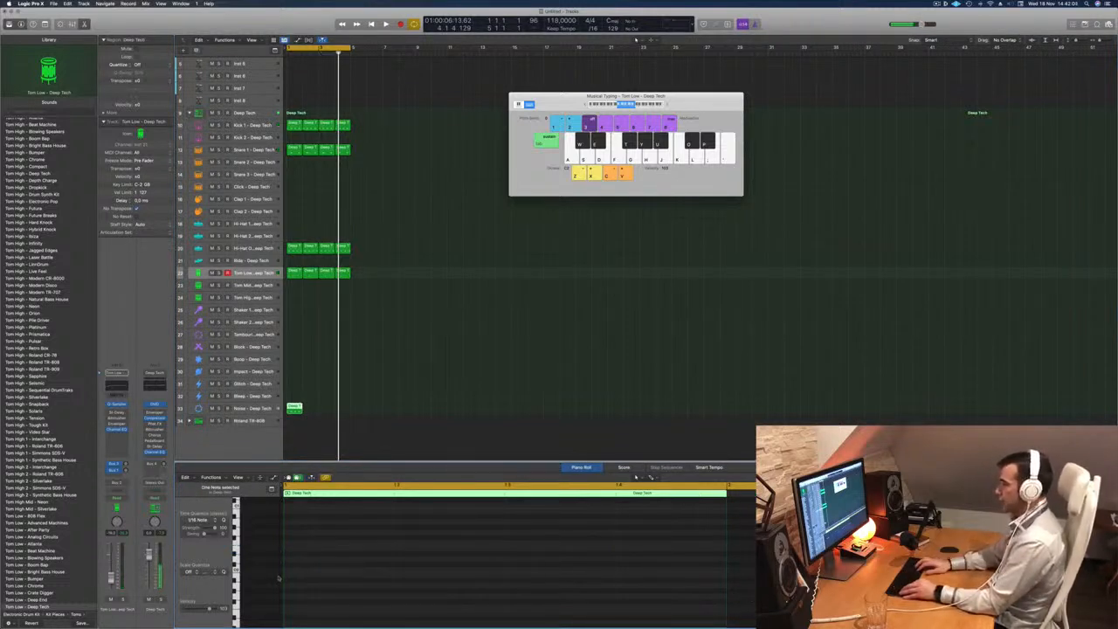
key(space)
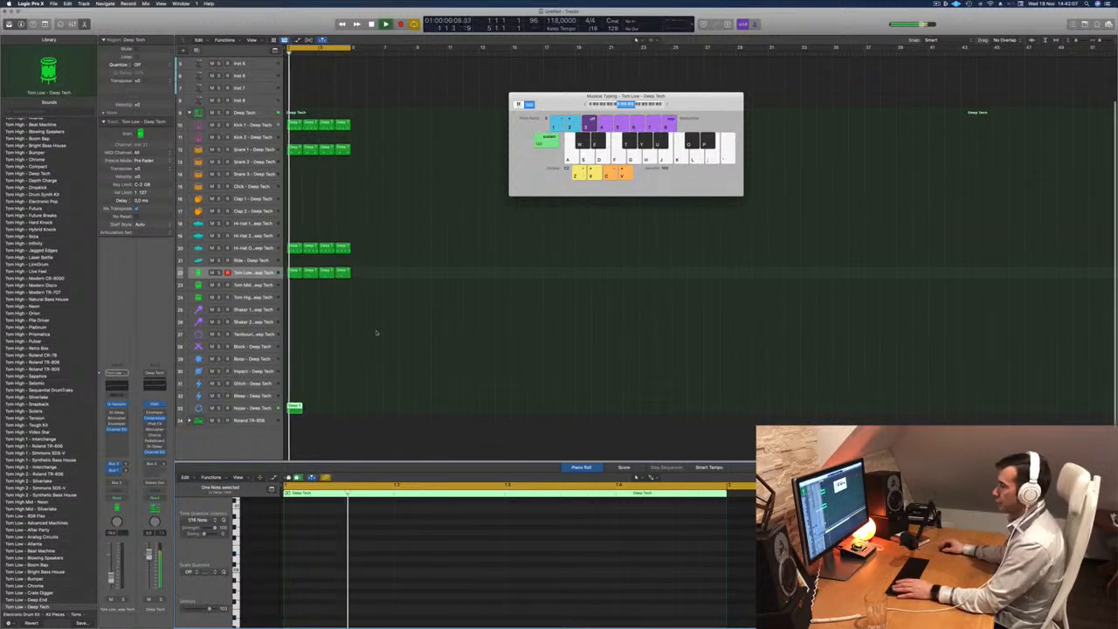
Load the Noise - Future sound on the Noise track, lengthen its note to just past beat 4 and audition it.
click(262, 408)
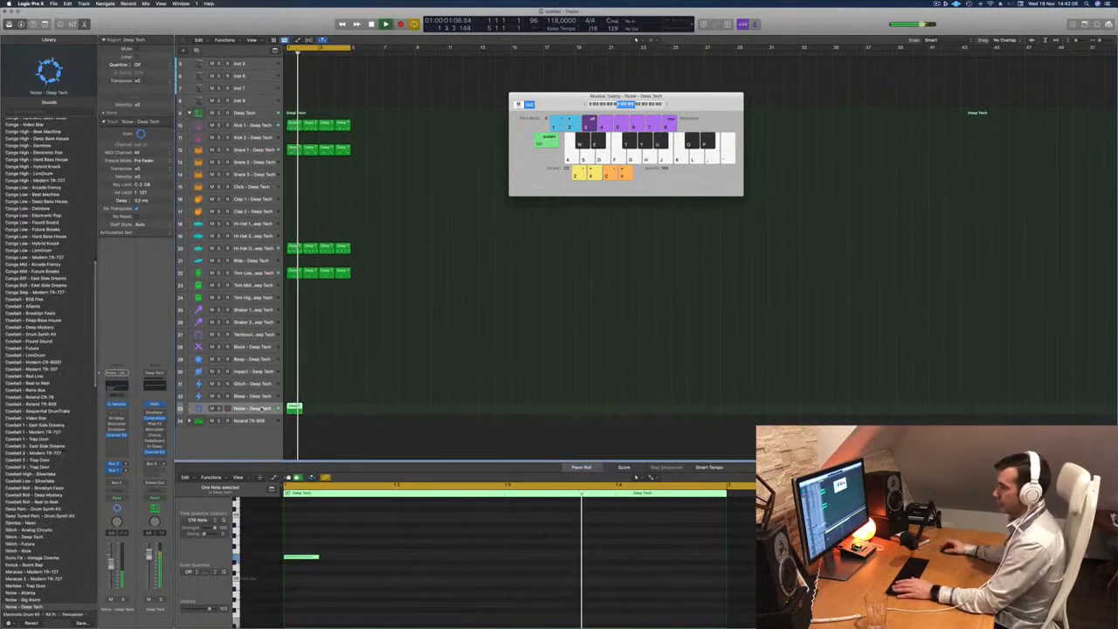
scroll(42, 370, down, 5)
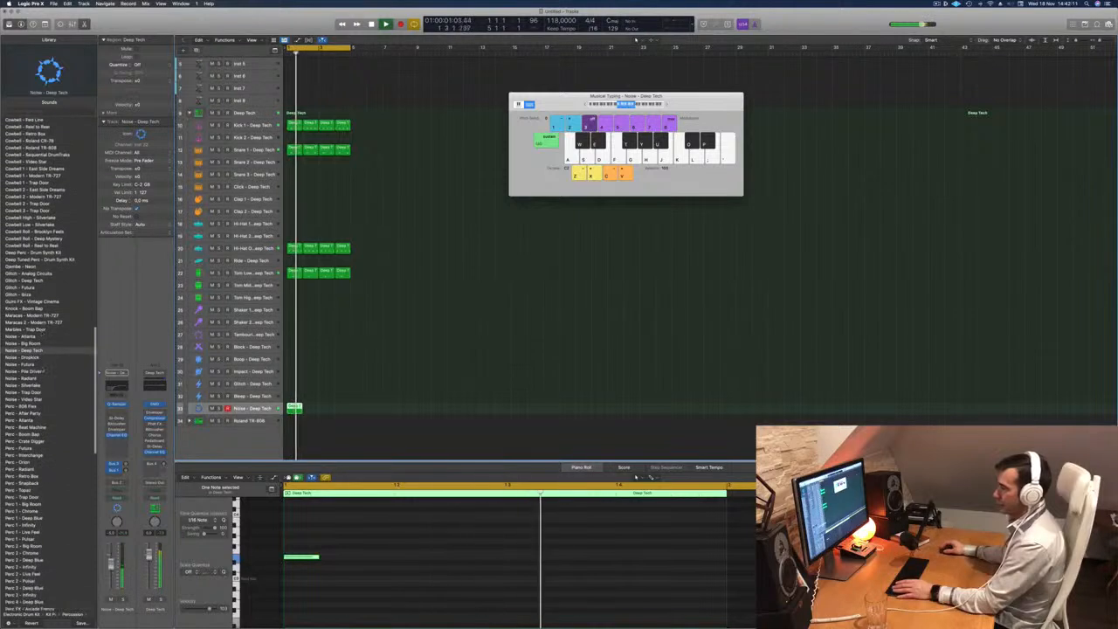
click(22, 365)
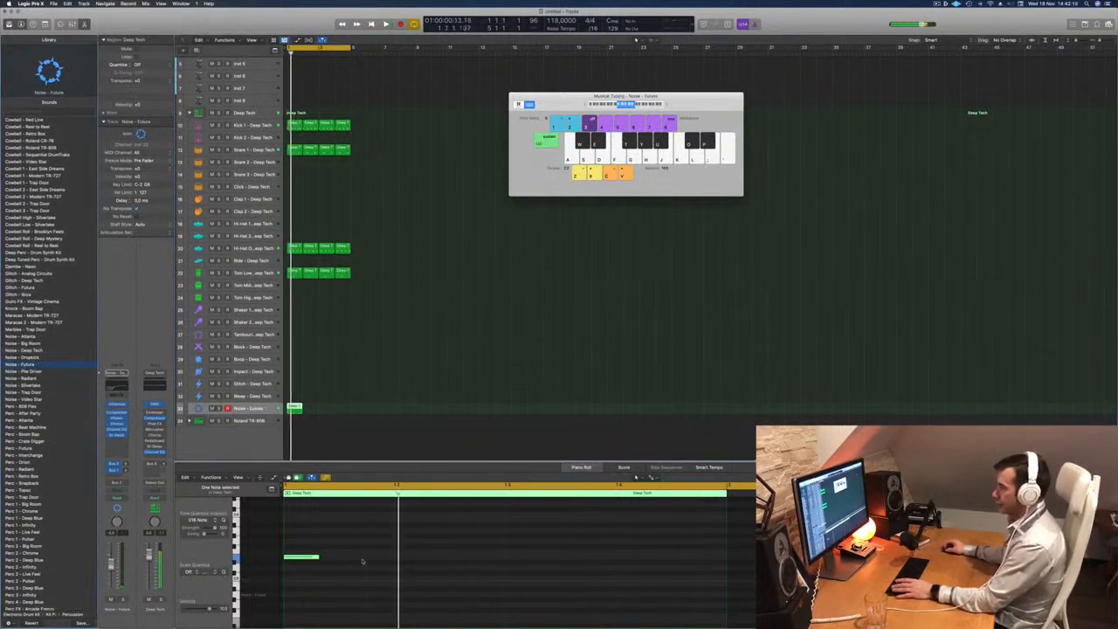
drag(317, 556, 625, 574)
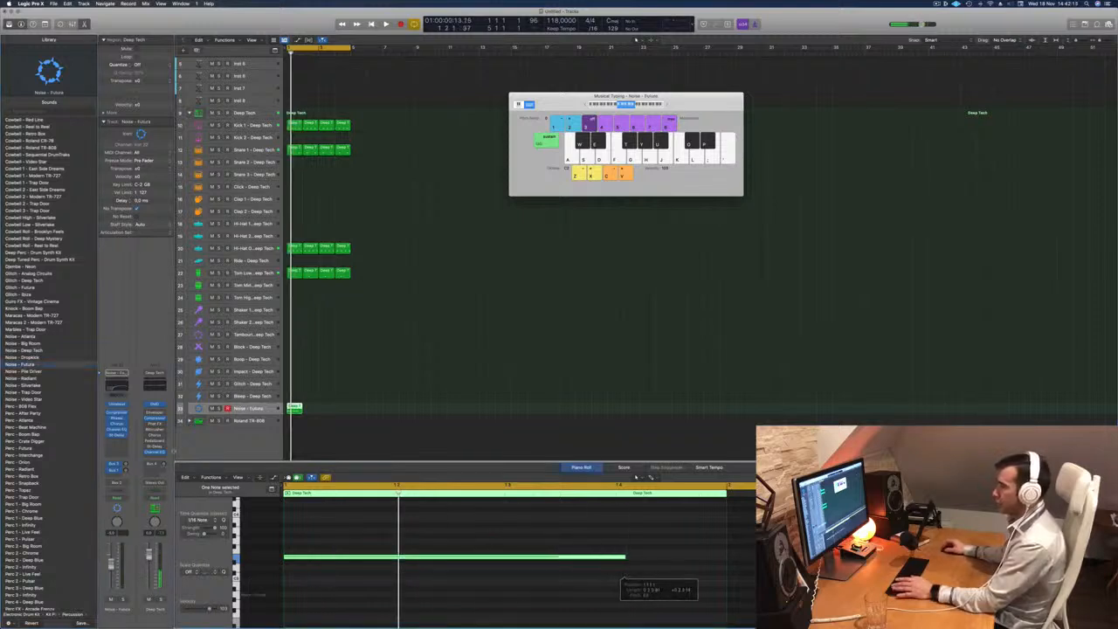
key(space)
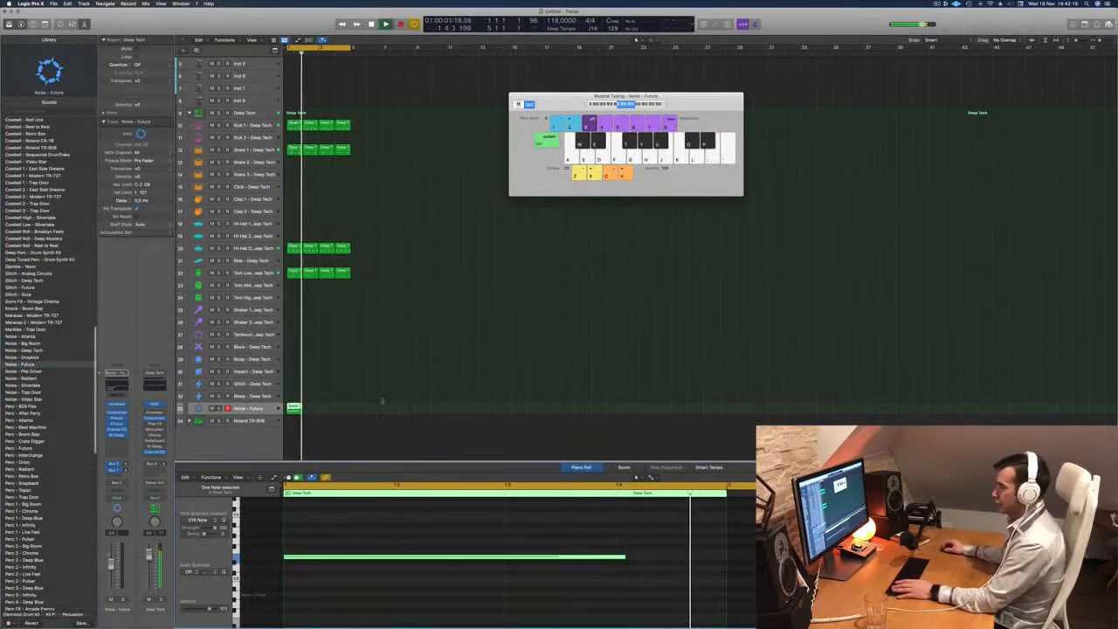
key(space)
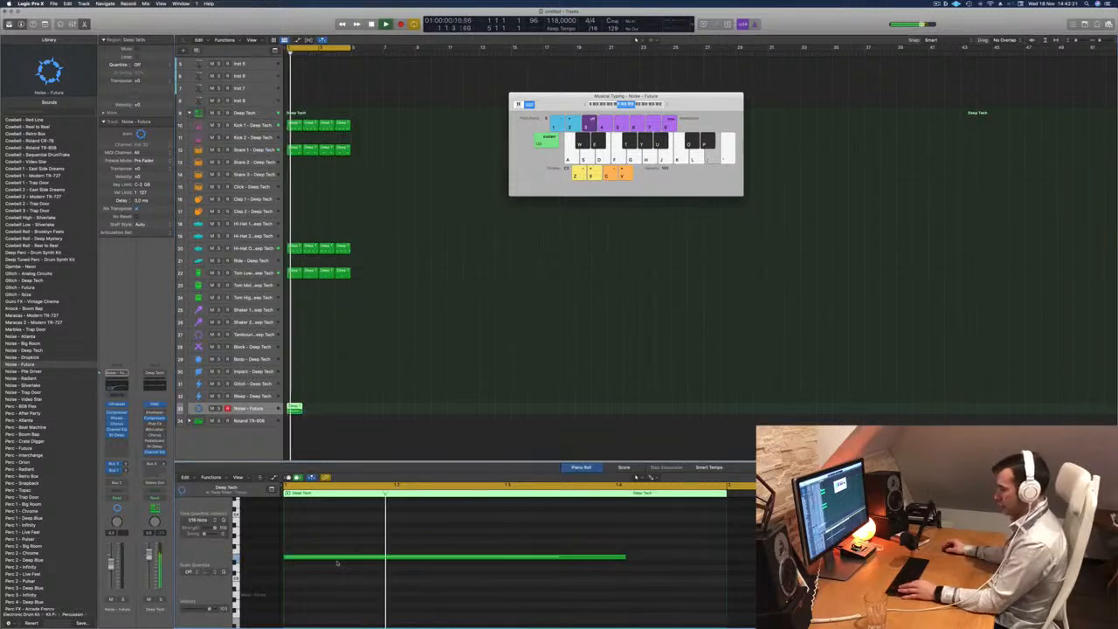
Audition the Pile Driver, Silverlake and Video Star noise sounds and load Noise - Big Room on the track.
key(Down)
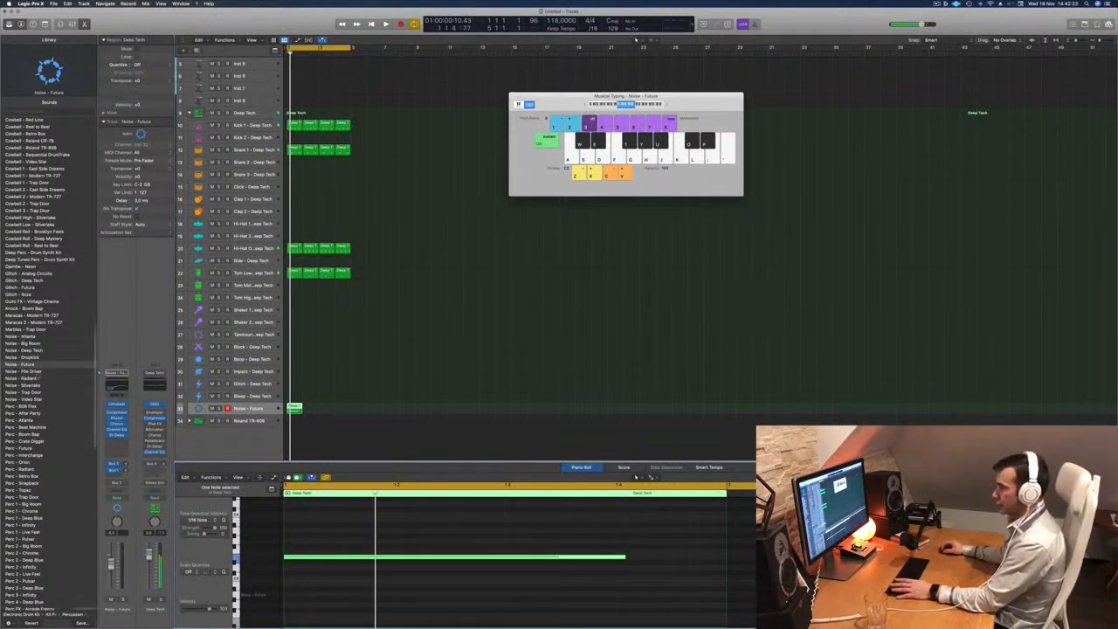
key(space)
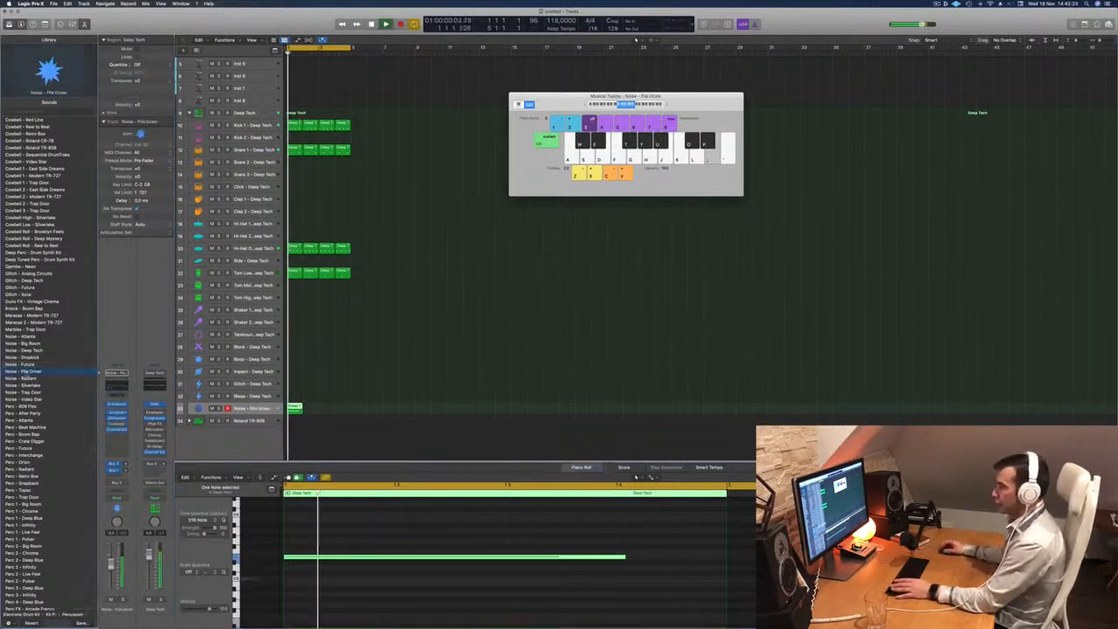
key(space)
key(space)
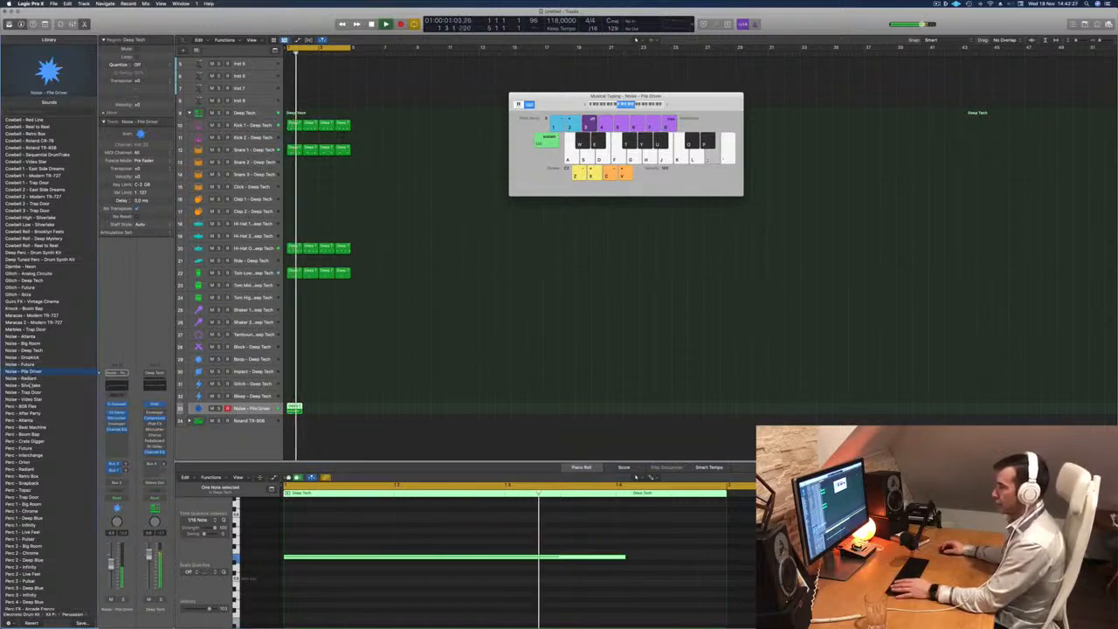
key(space)
key(space)
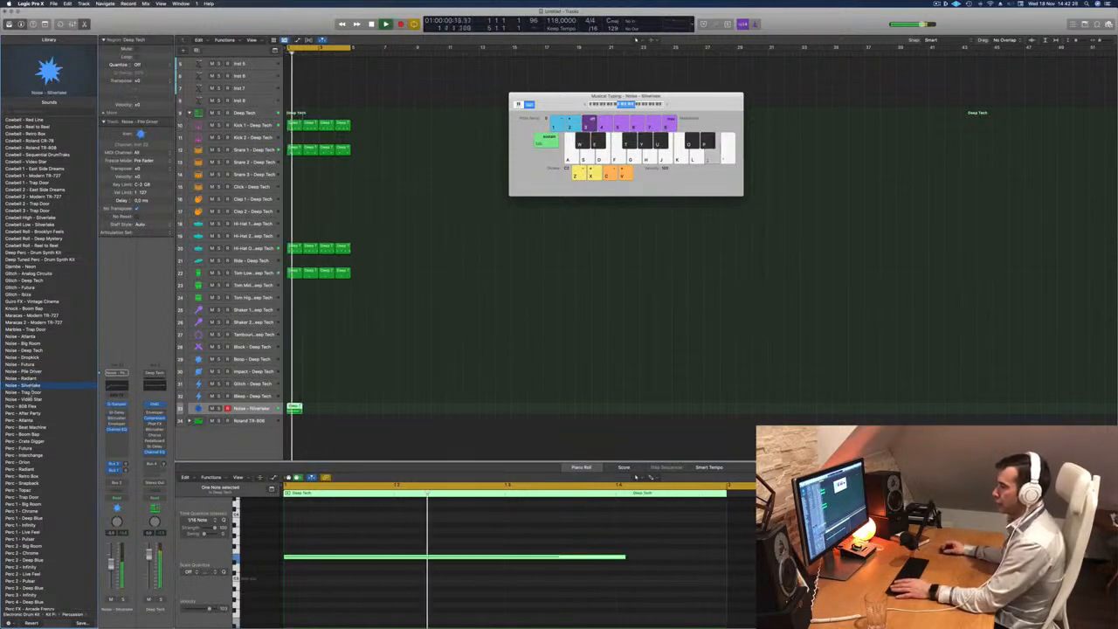
key(Down)
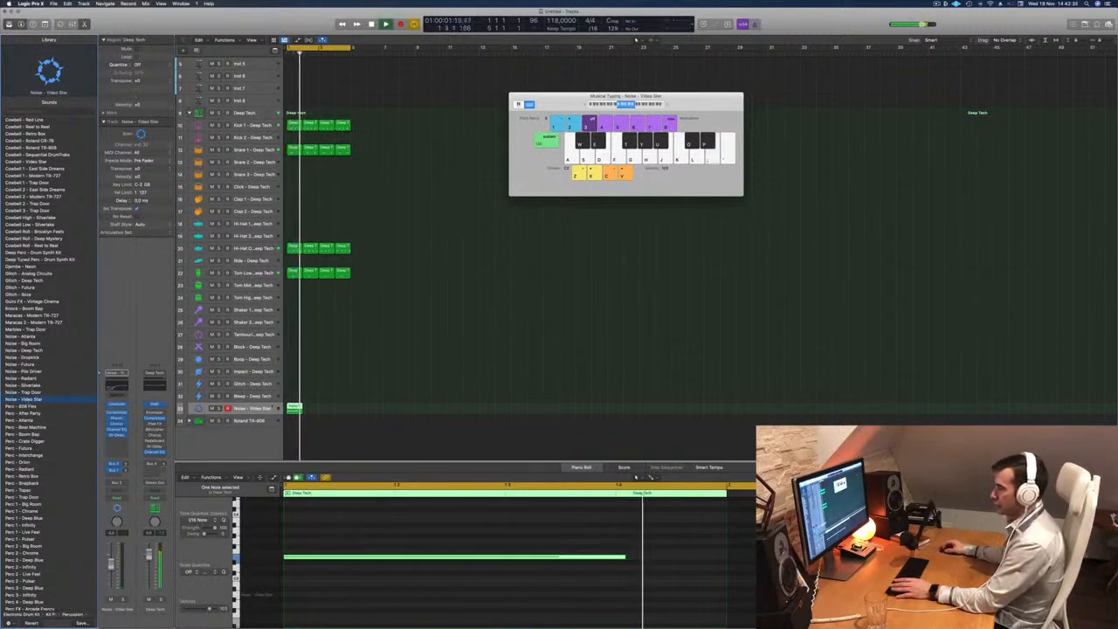
click(26, 343)
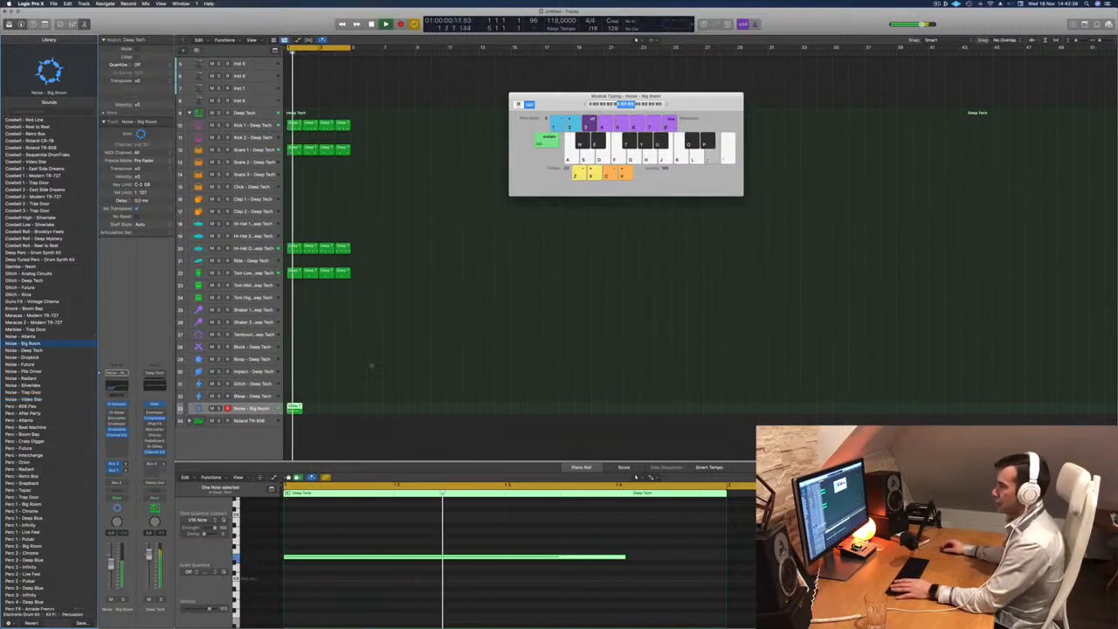
key(space)
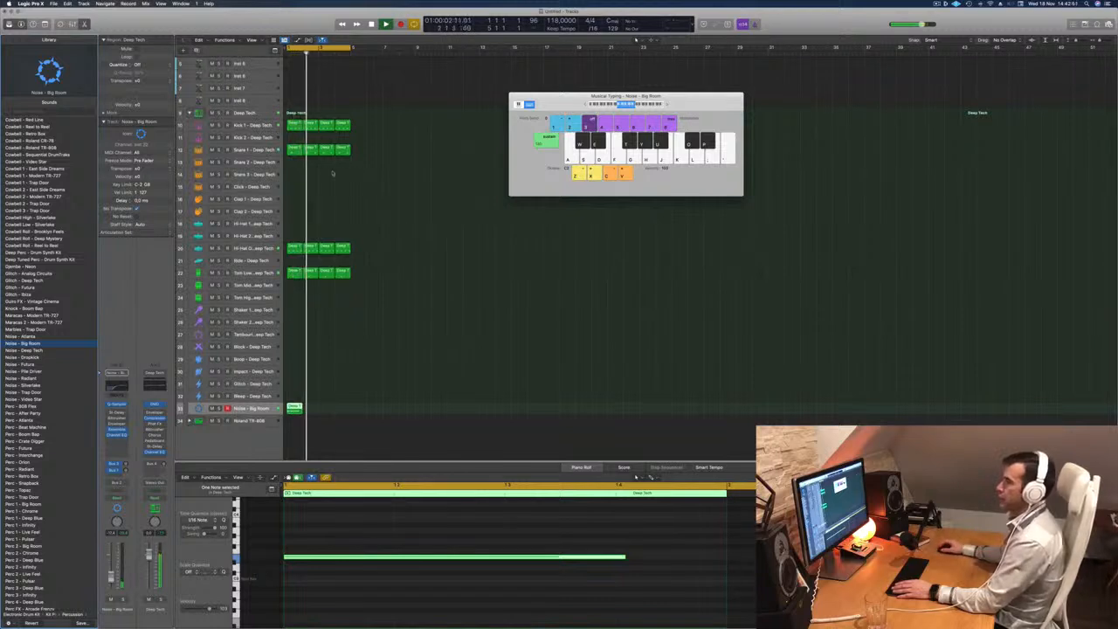
Copy the first open hi-hat region to the Clap 1 track and delete its first two notes.
drag(295, 247, 295, 199)
drag(337, 519, 492, 573)
key(Delete)
Move the last Clap 1 note an eighth earlier to beat 4 and copy the region across bars 2 to 4.
click(677, 556)
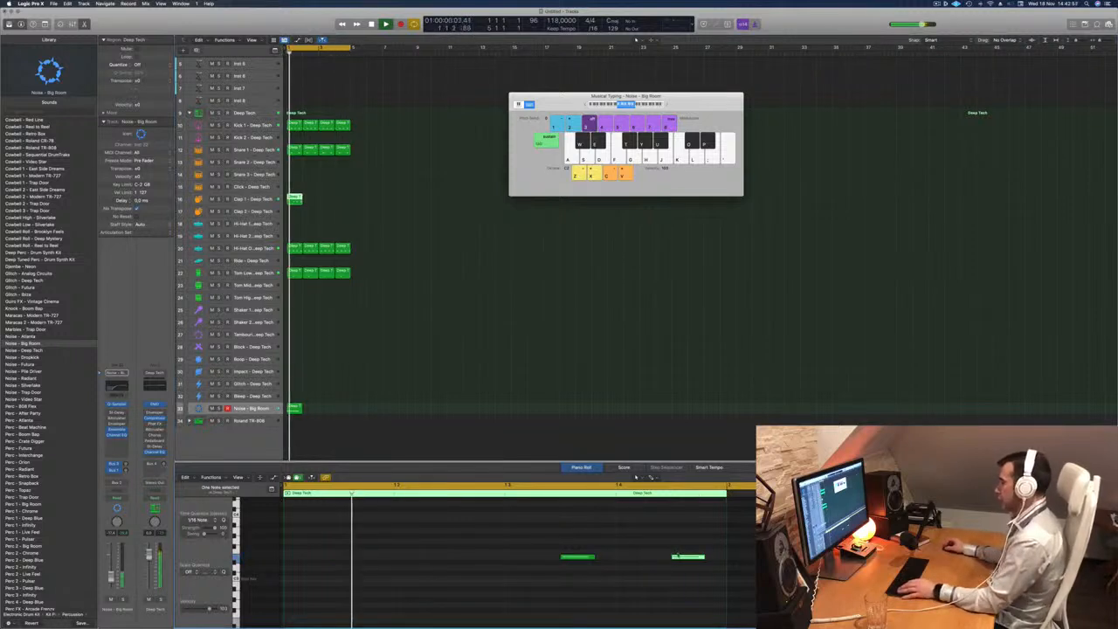
drag(689, 563, 635, 560)
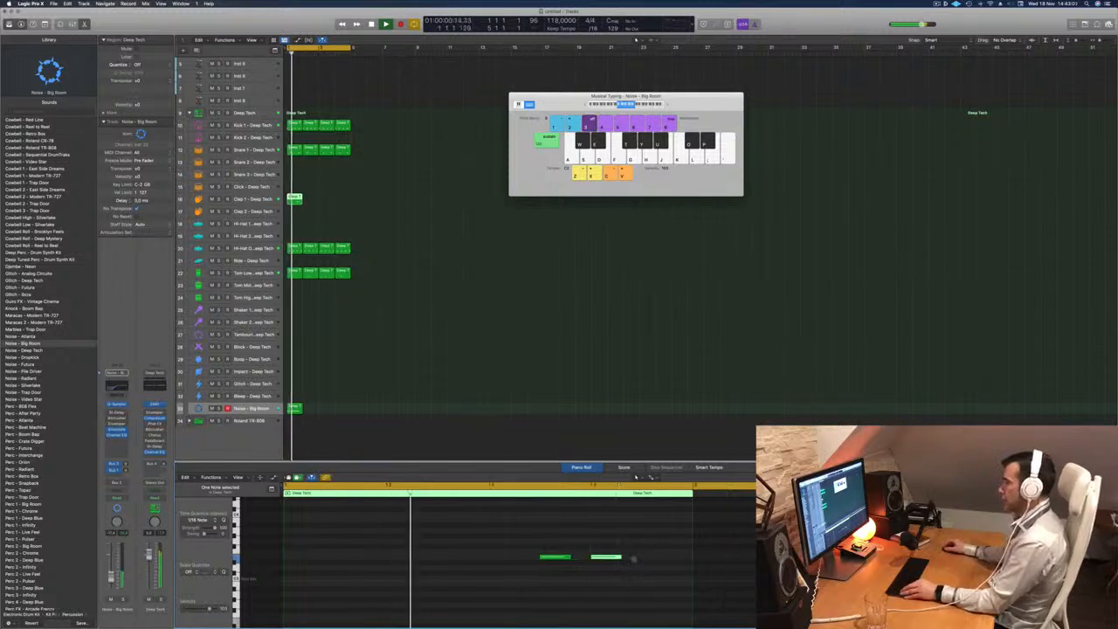
scroll(512, 542, down, 3)
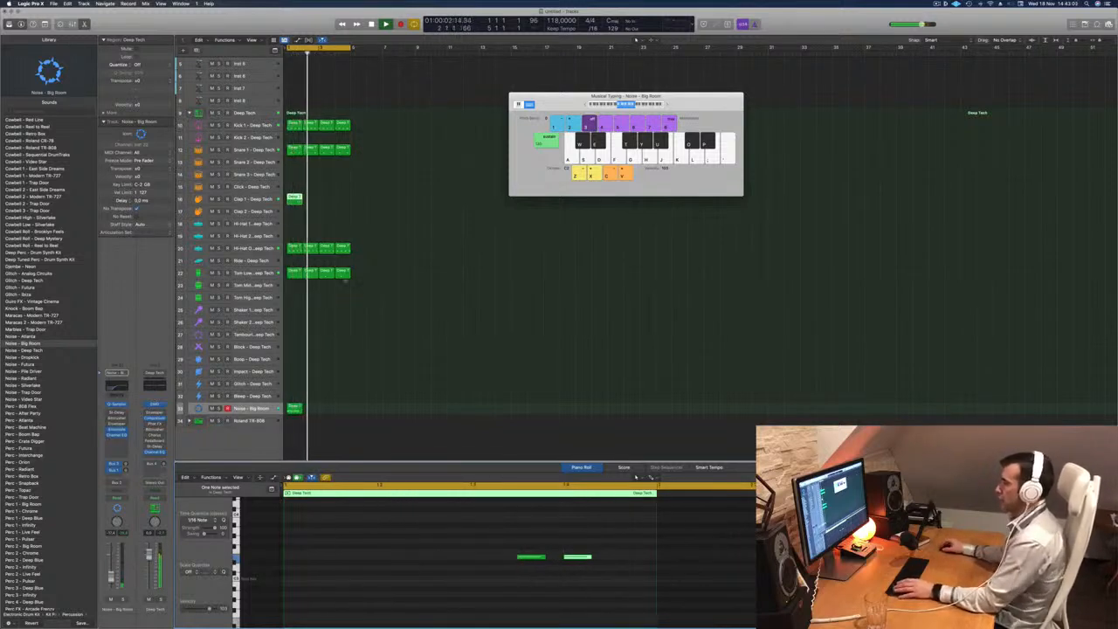
drag(295, 204, 336, 207)
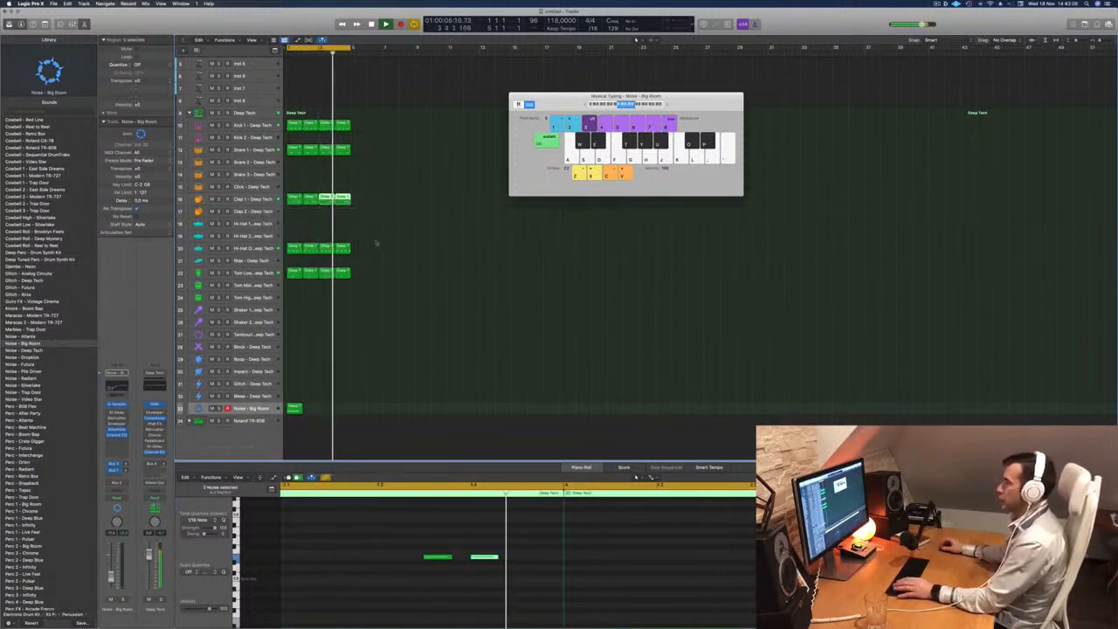
click(249, 274)
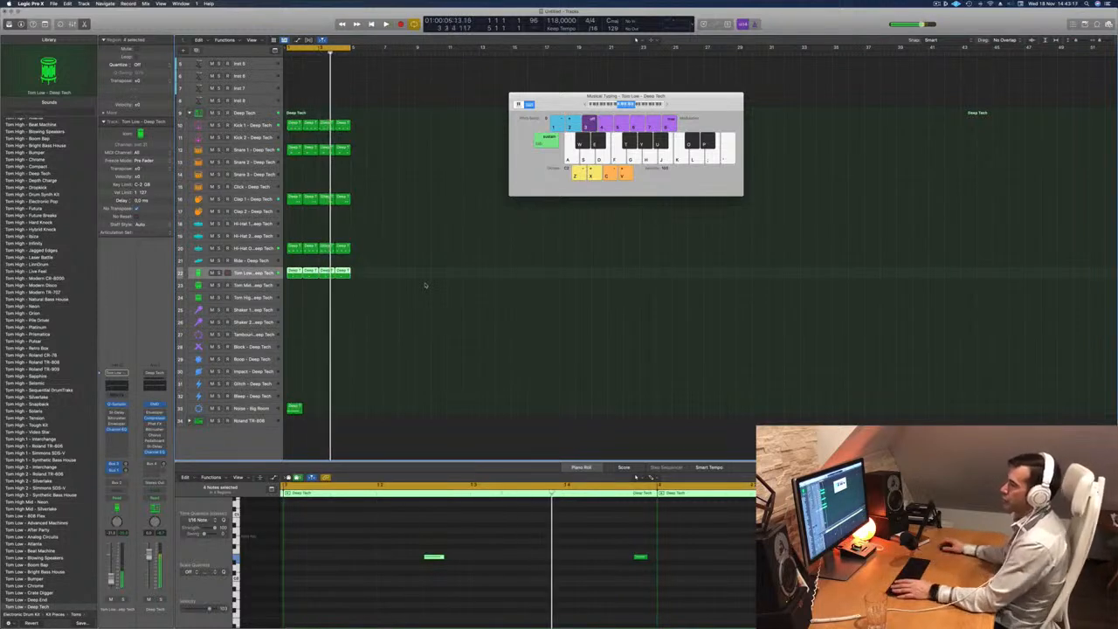
click(398, 180)
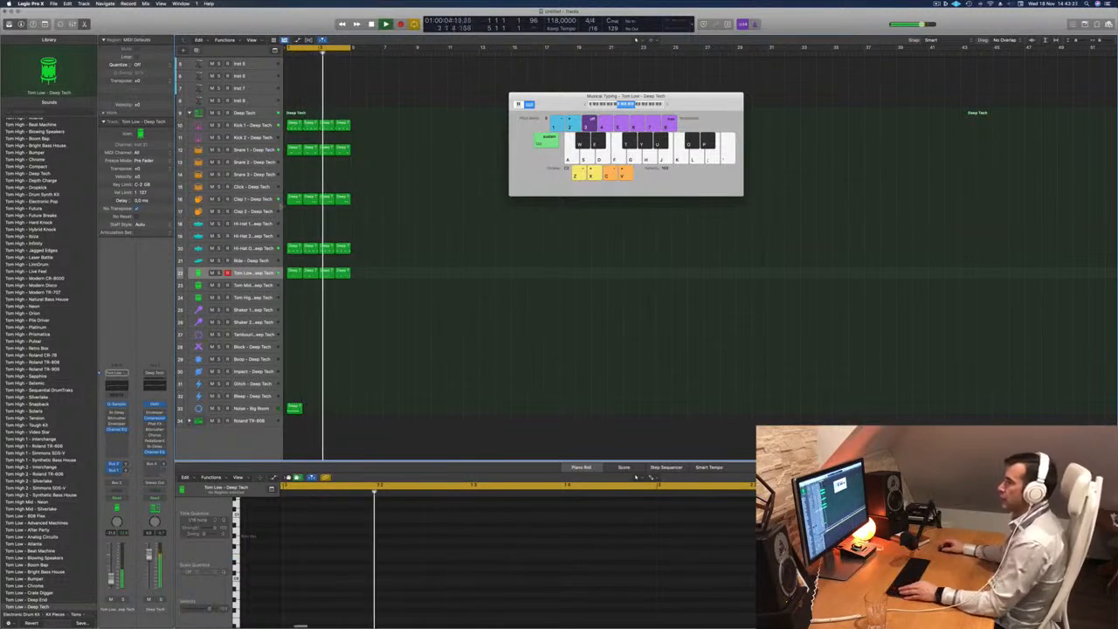
Copy the first open hi-hat region to the Ride track, select all its notes and undo their shift onto the beats.
drag(291, 246, 292, 261)
drag(318, 533, 660, 601)
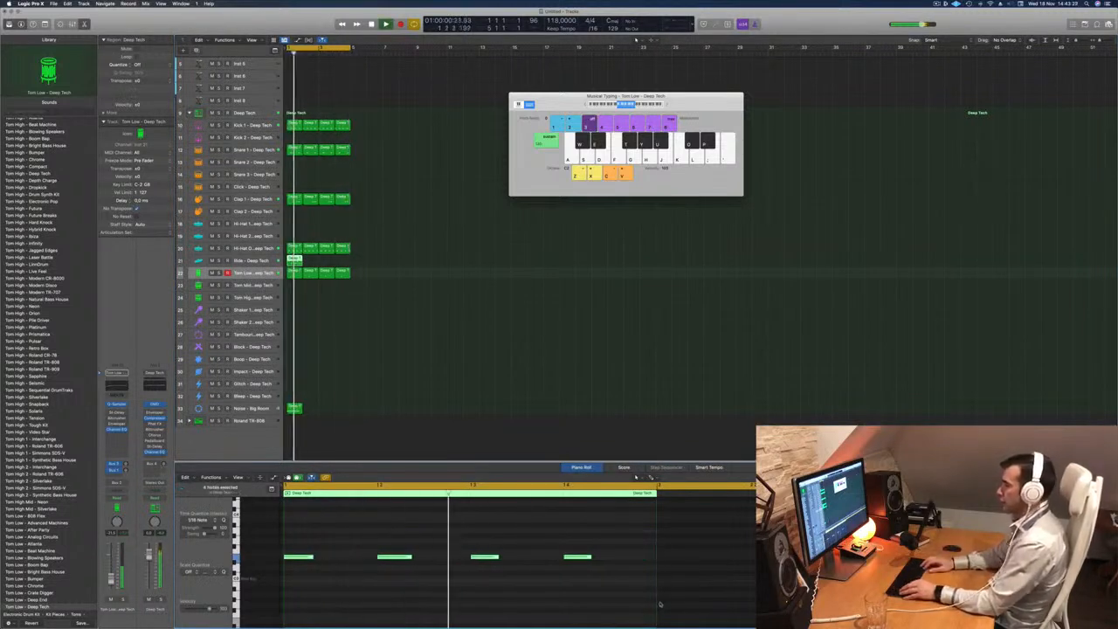
key(super+z)
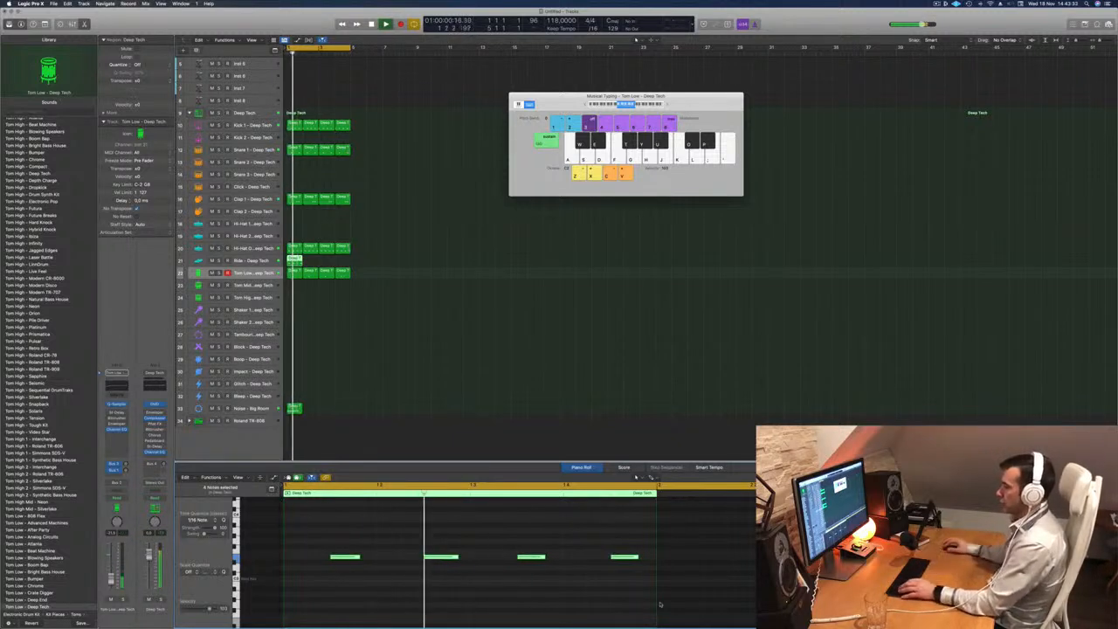
Move the second and fourth Ride notes a sixteenth earlier and copy the Ride region across bars 2 to 4.
drag(441, 556, 417, 557)
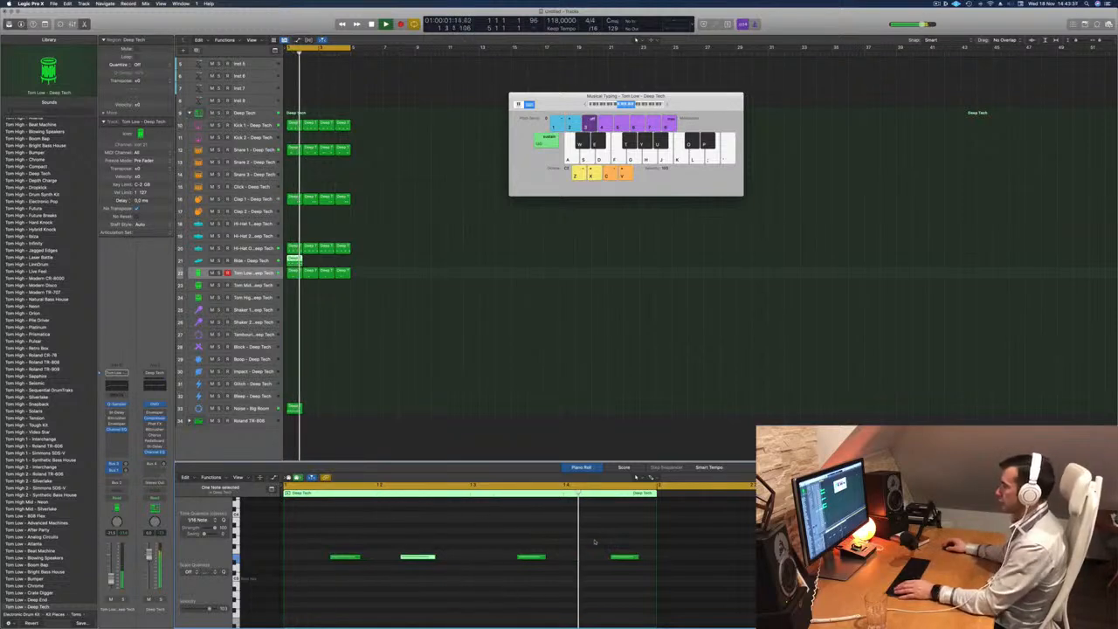
drag(610, 532, 633, 582)
key(alt+Left)
key(alt+Left)
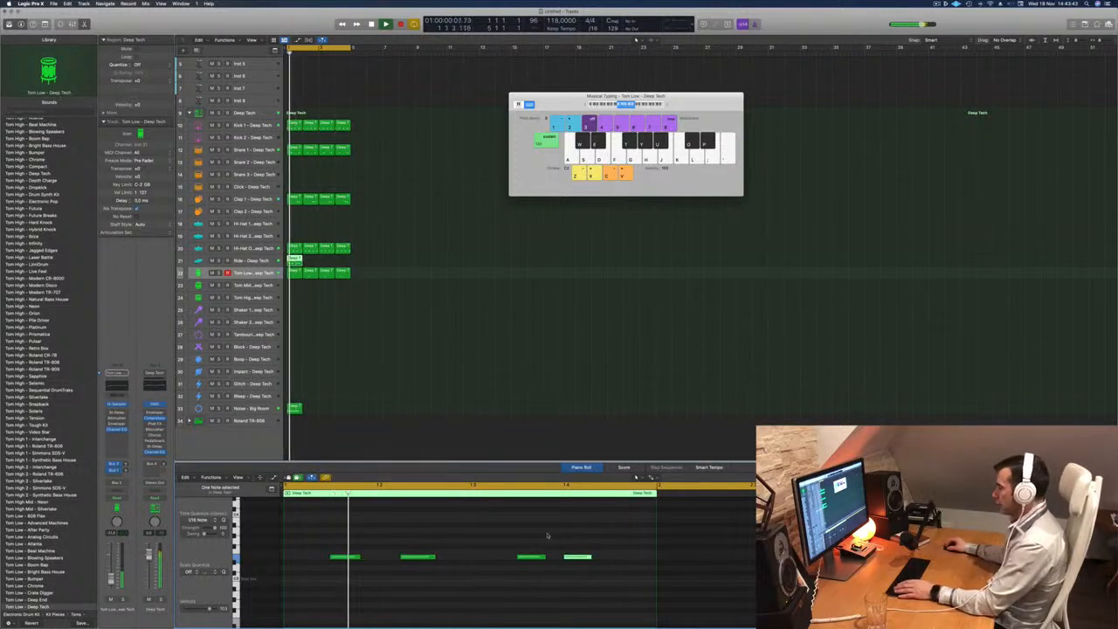
key(alt+Right)
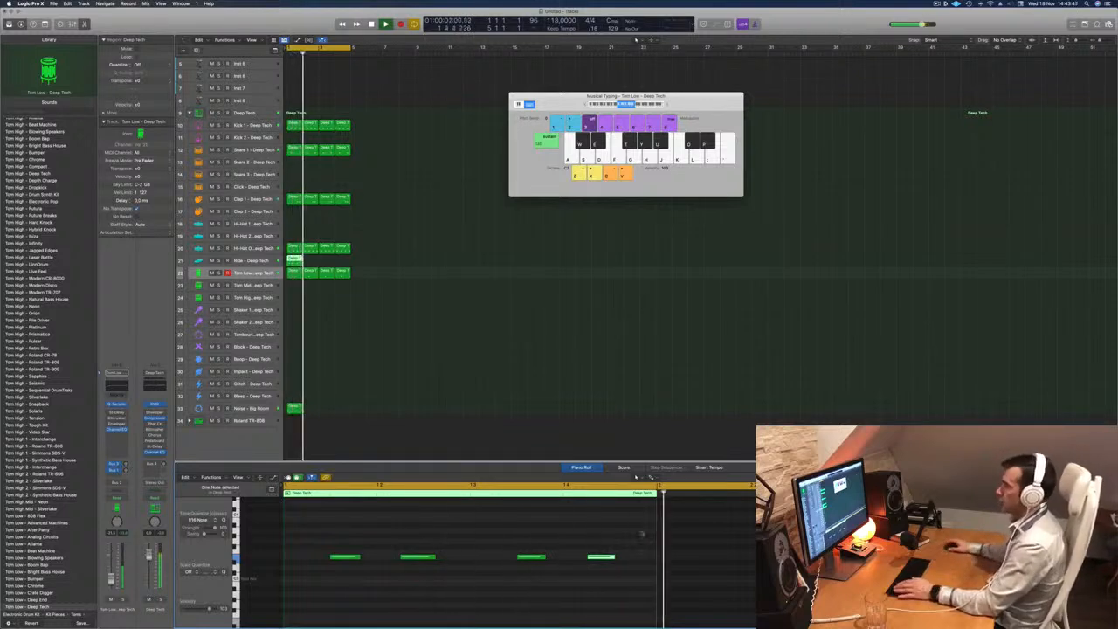
drag(291, 260, 307, 261)
mouse_move(324, 264)
mouse_down()
mouse_move(291, 261)
mouse_move(339, 265)
mouse_move(330, 269)
mouse_up()
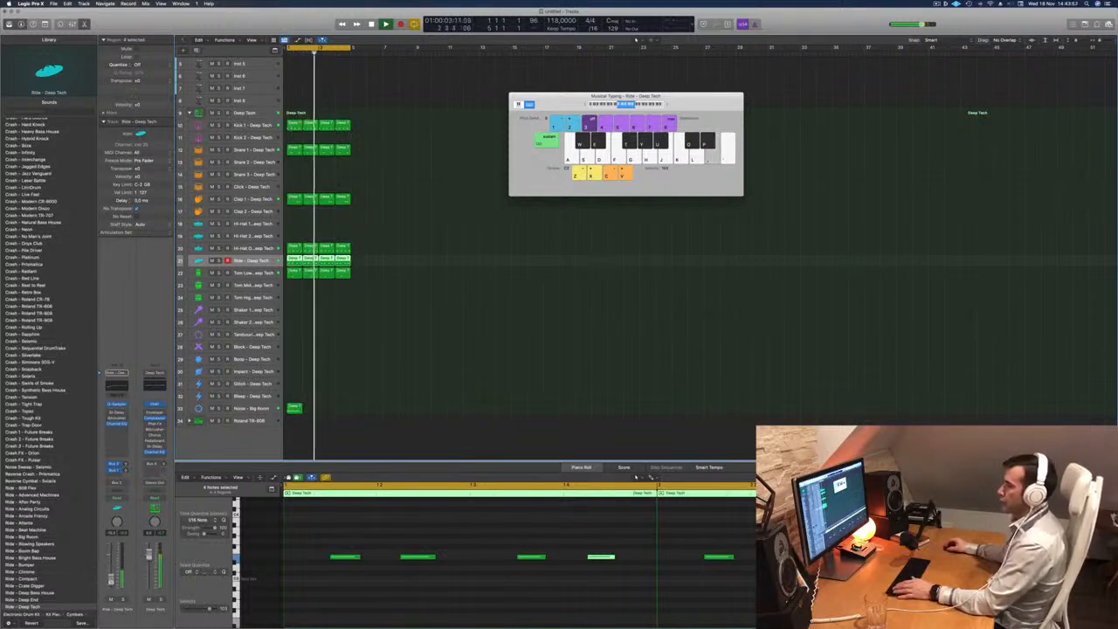
Open the Ride track's Stereo Delay, step from the Dual Resonating preset to a Dual 1/16 preset and close the plug-in.
key(v)
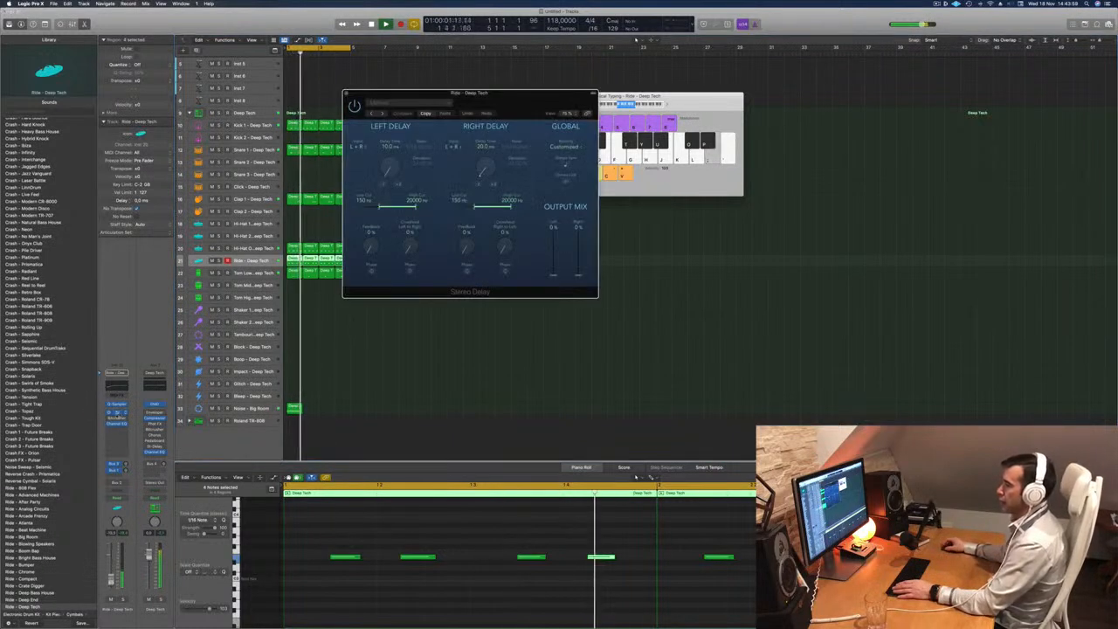
click(383, 113)
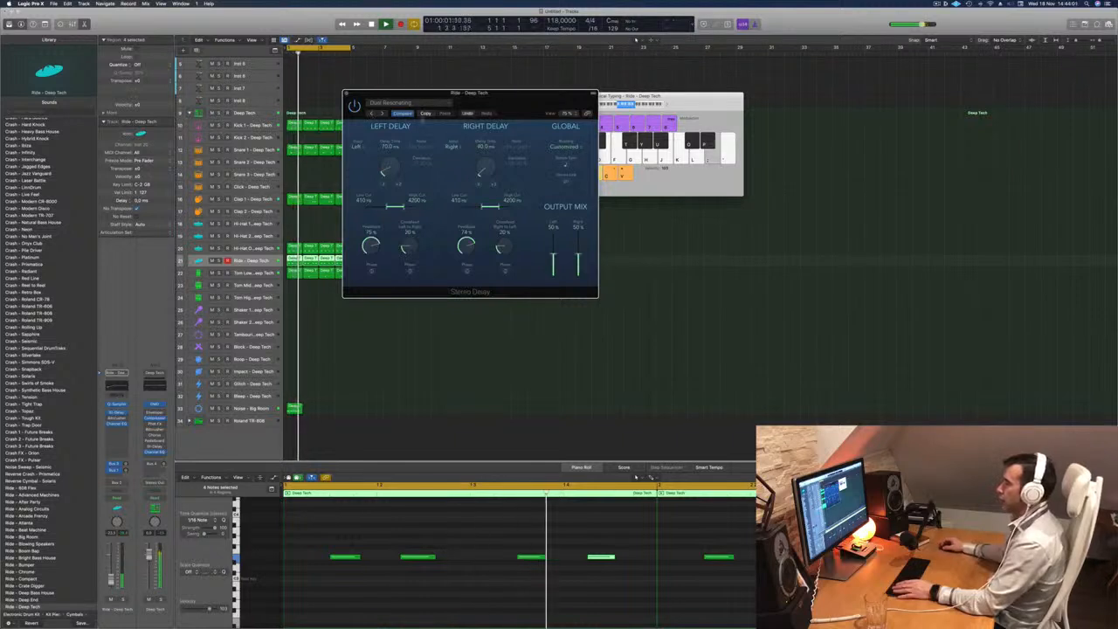
drag(522, 107, 469, 193)
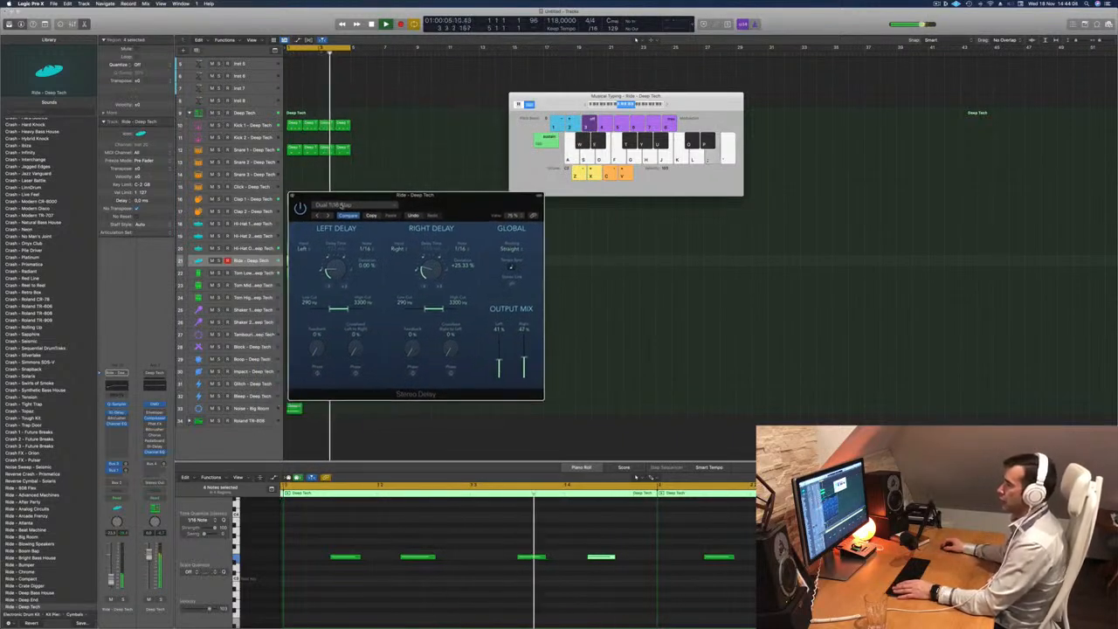
click(293, 195)
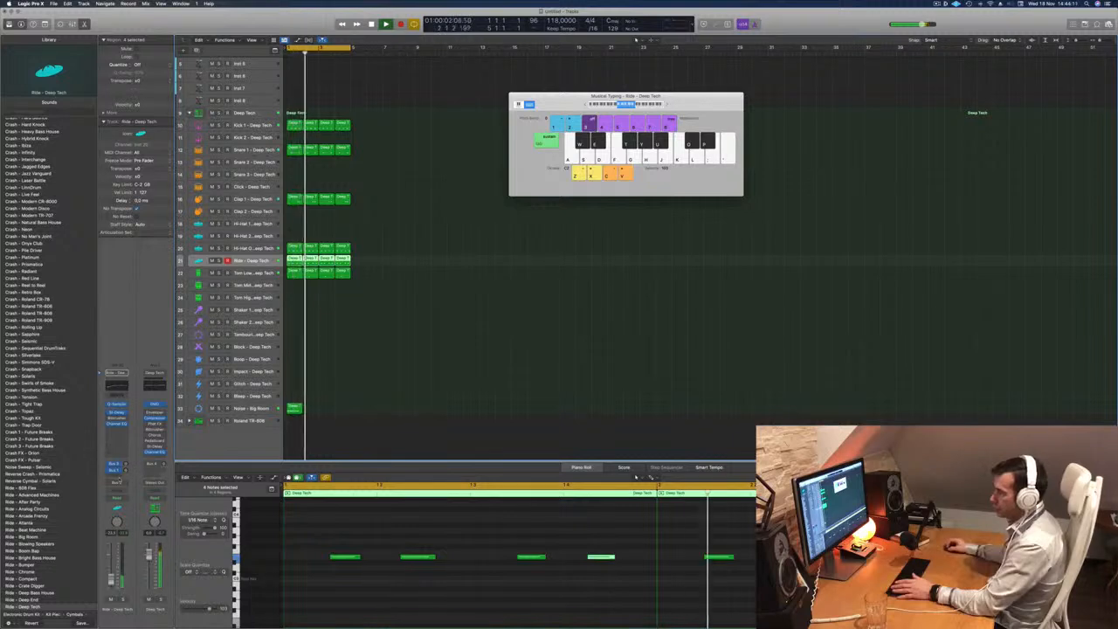
Add a send from the Ride track to the Roland TR-808's Bus 7 delay and play the loop.
click(115, 473)
mouse_move(114, 485)
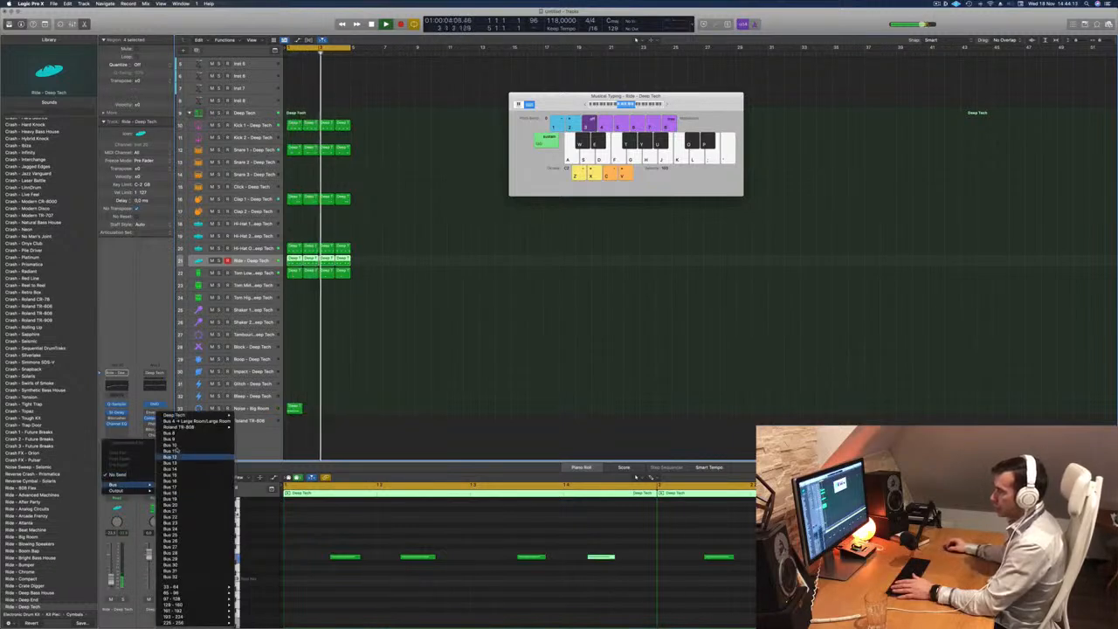
mouse_move(193, 427)
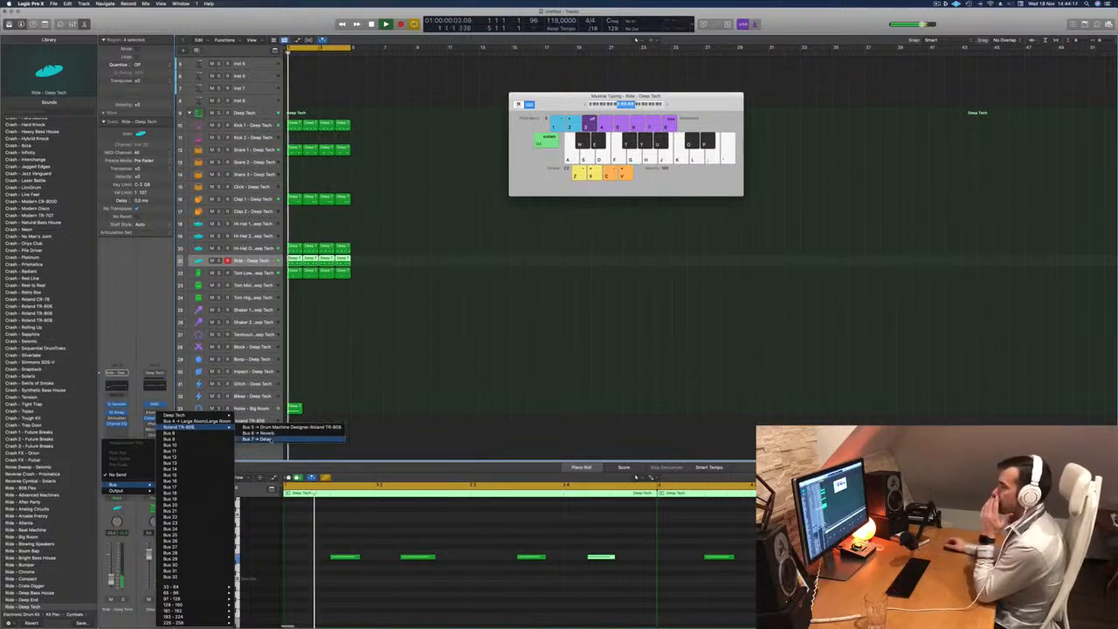
click(270, 438)
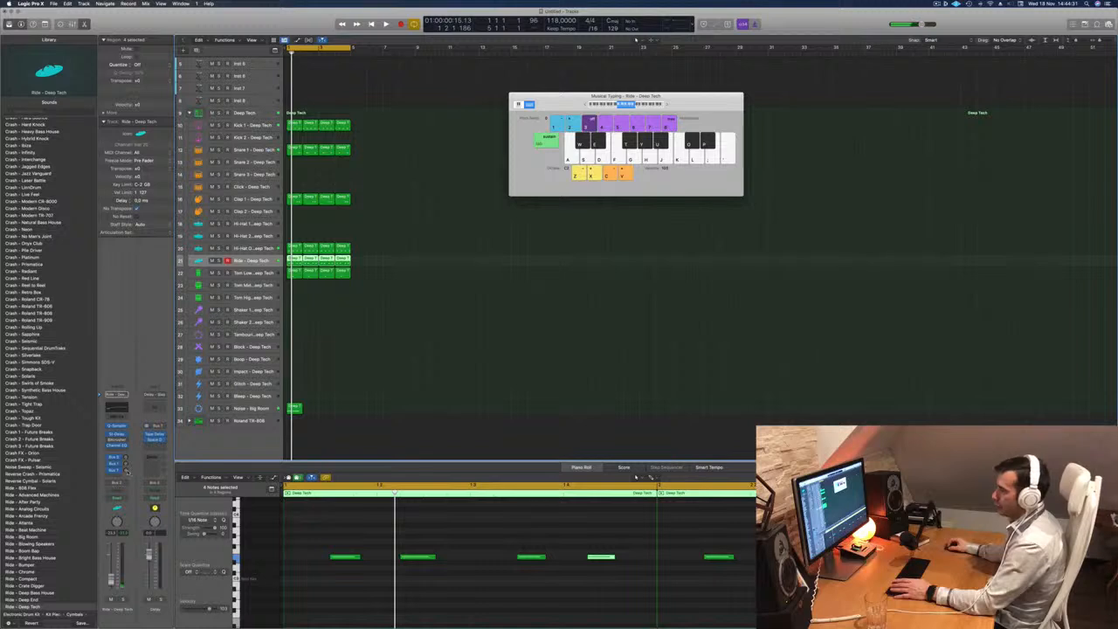
key(space)
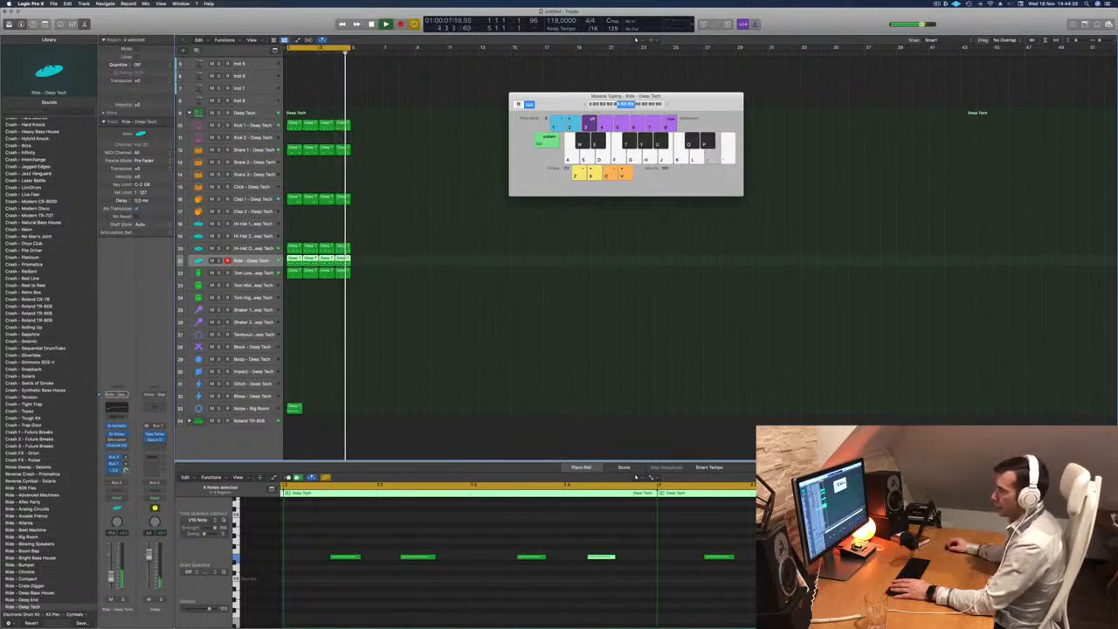
Inspect the delay bus's Tape Delay and Space Designer settings, then close Space Designer.
click(154, 437)
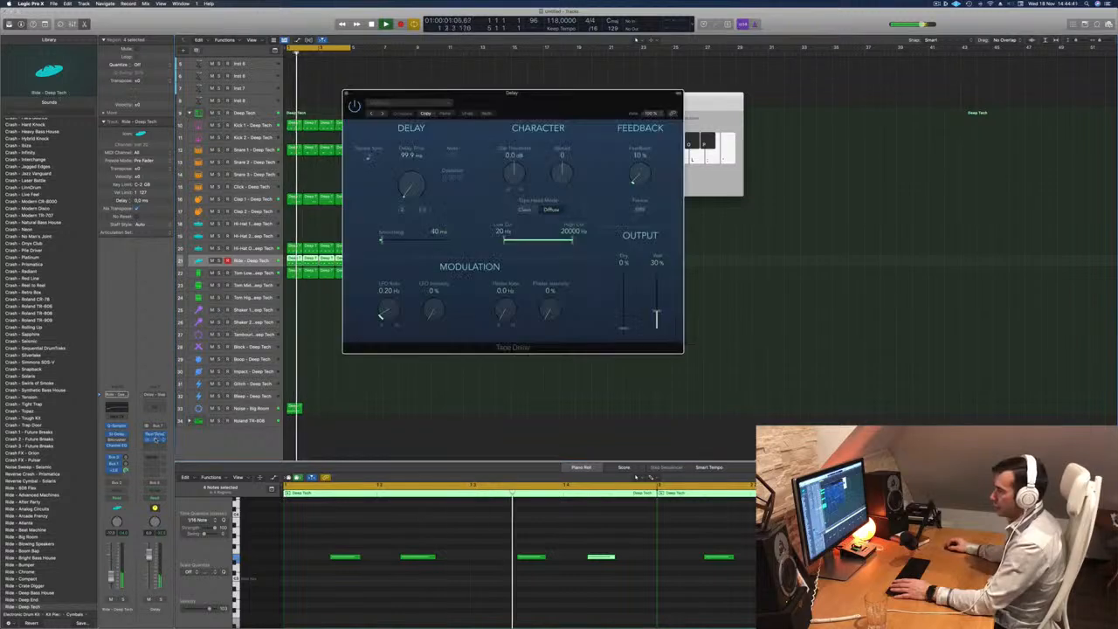
click(155, 440)
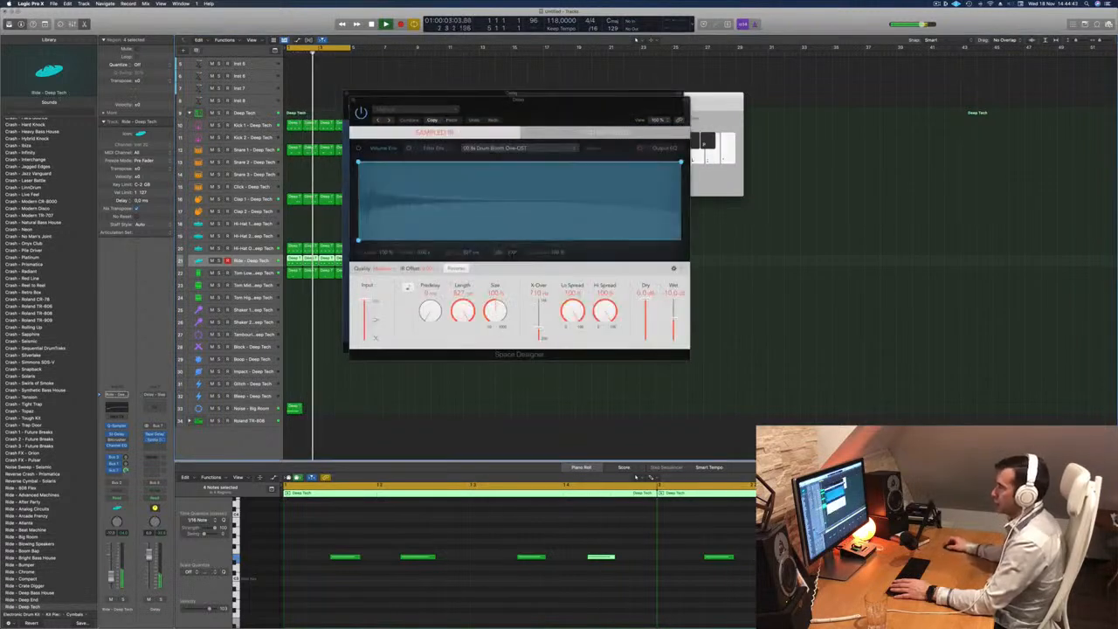
drag(530, 101, 628, 189)
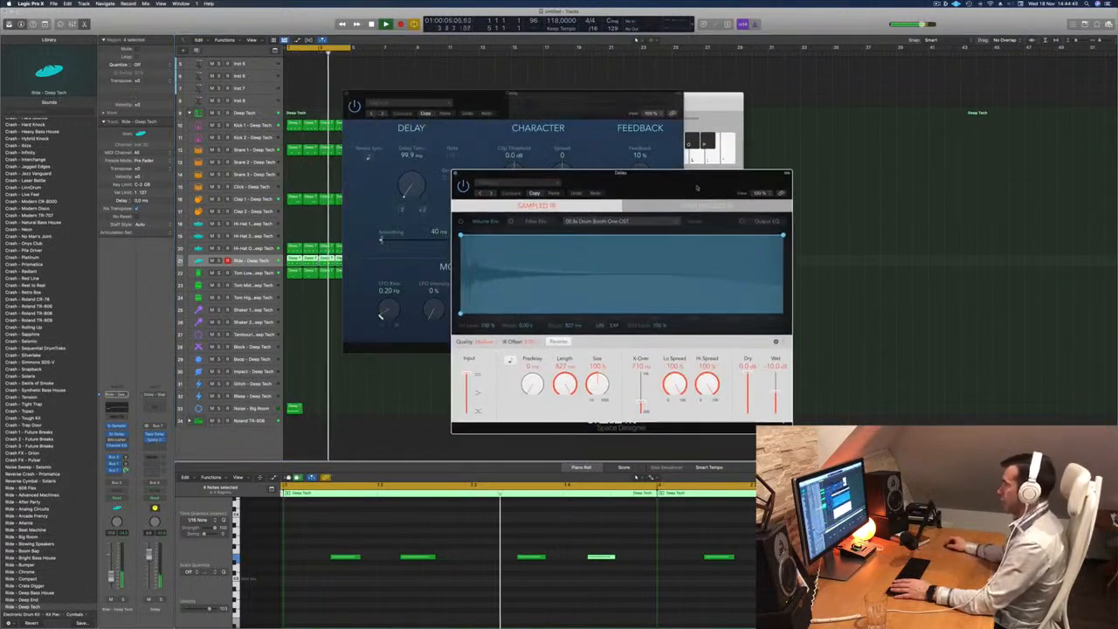
click(450, 183)
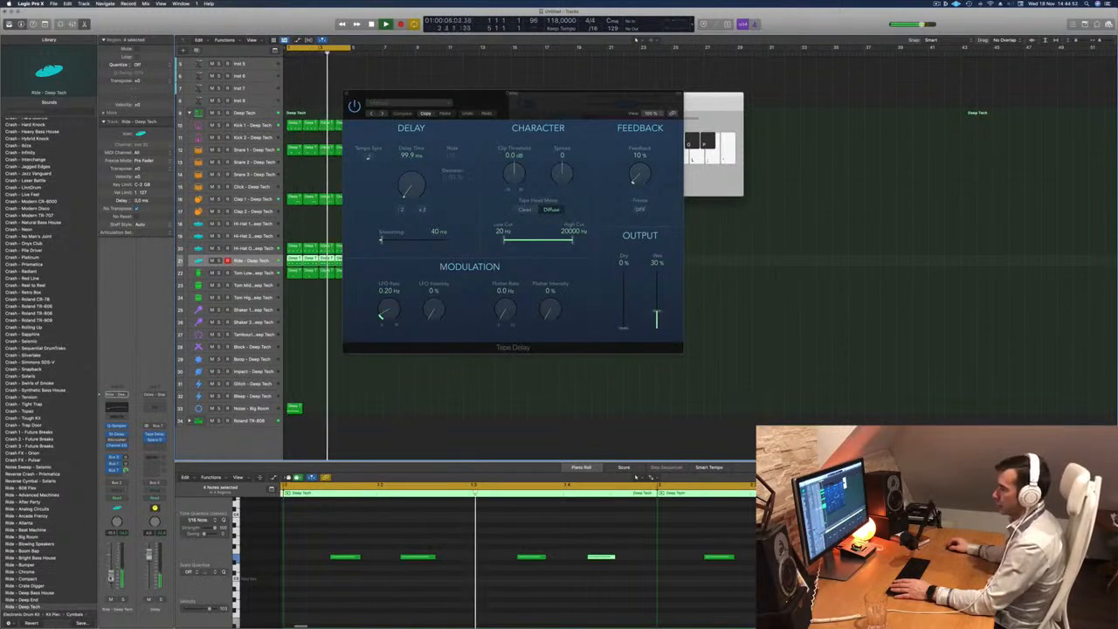
Set the bus Tape Delay's wet output to 100%, adjust the Ride's Bus 7 send level and close the plug-in.
click(156, 435)
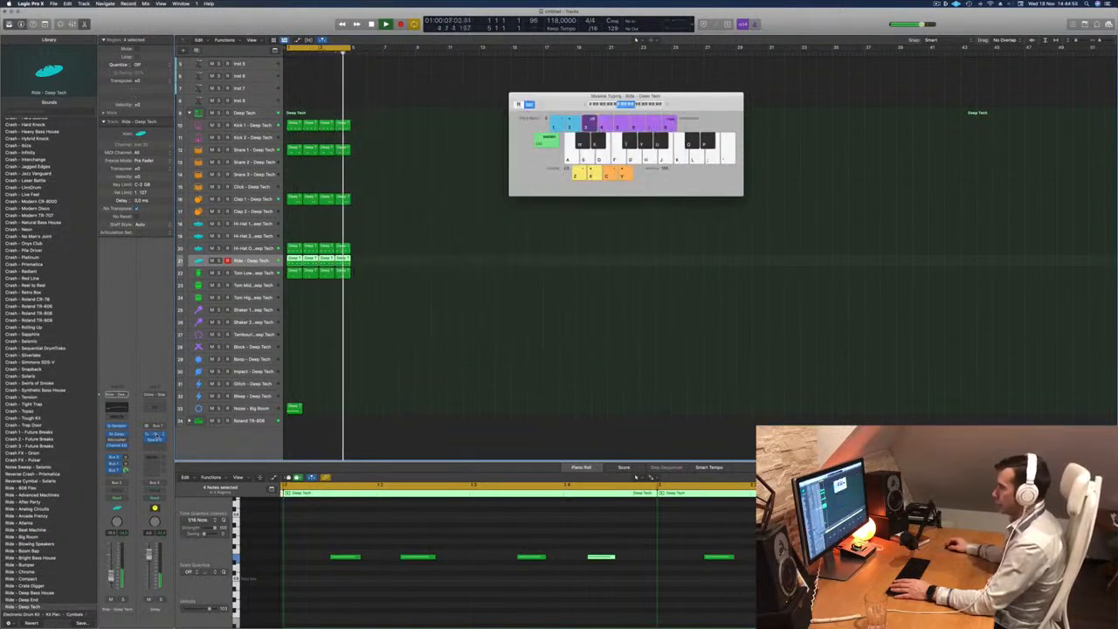
click(157, 435)
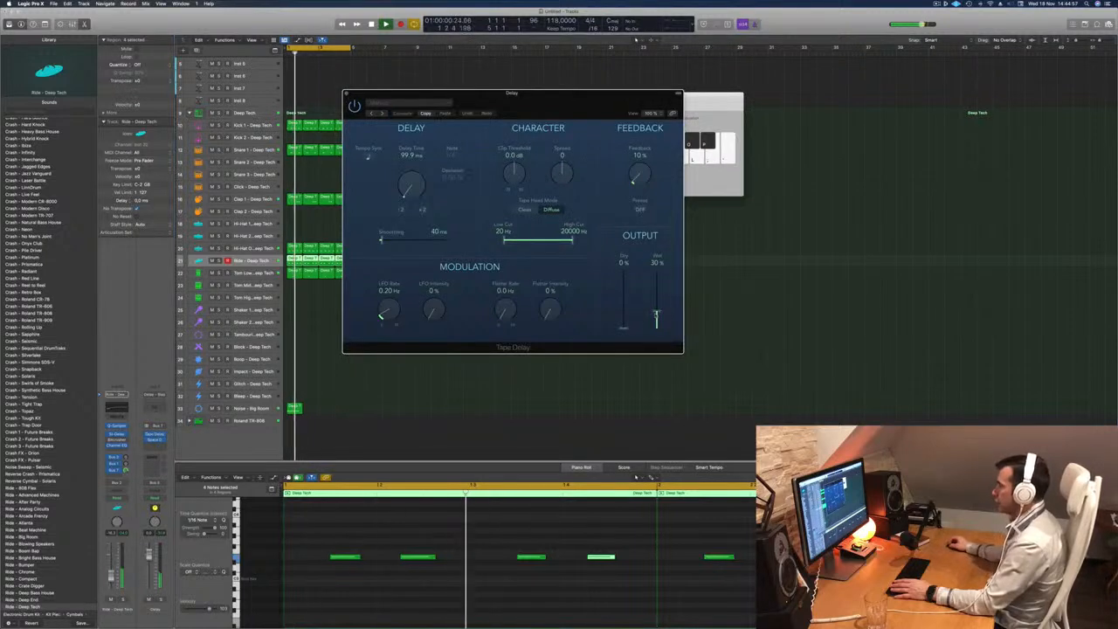
drag(656, 316, 655, 263)
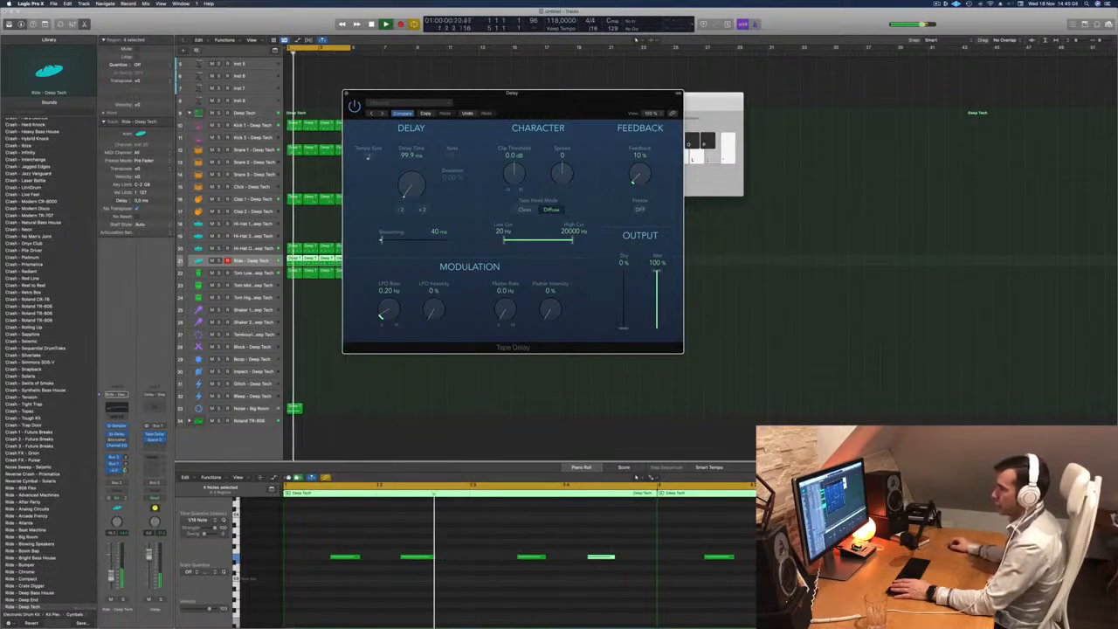
drag(125, 470, 126, 471)
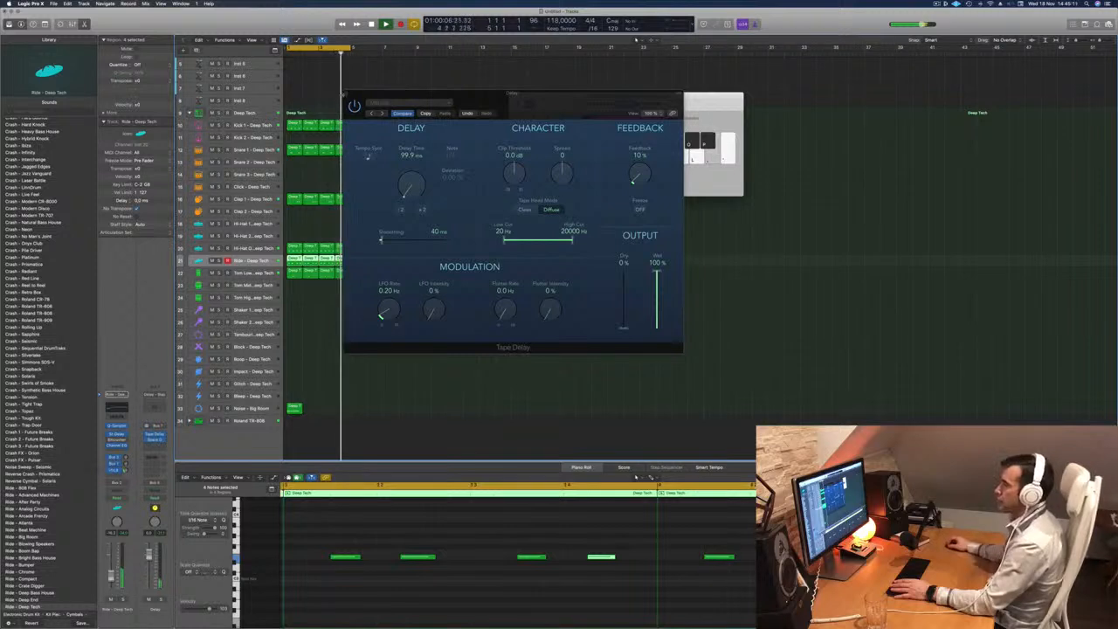
click(346, 94)
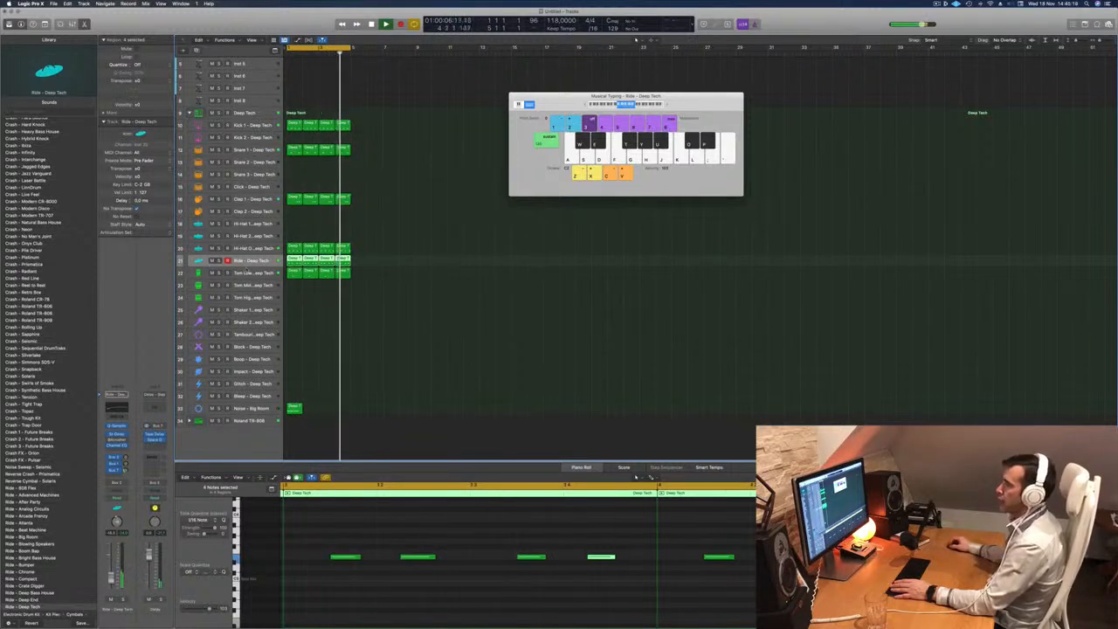
Replace the Stereo Delay on the Clap 1 track with a stereo Echo.
click(247, 201)
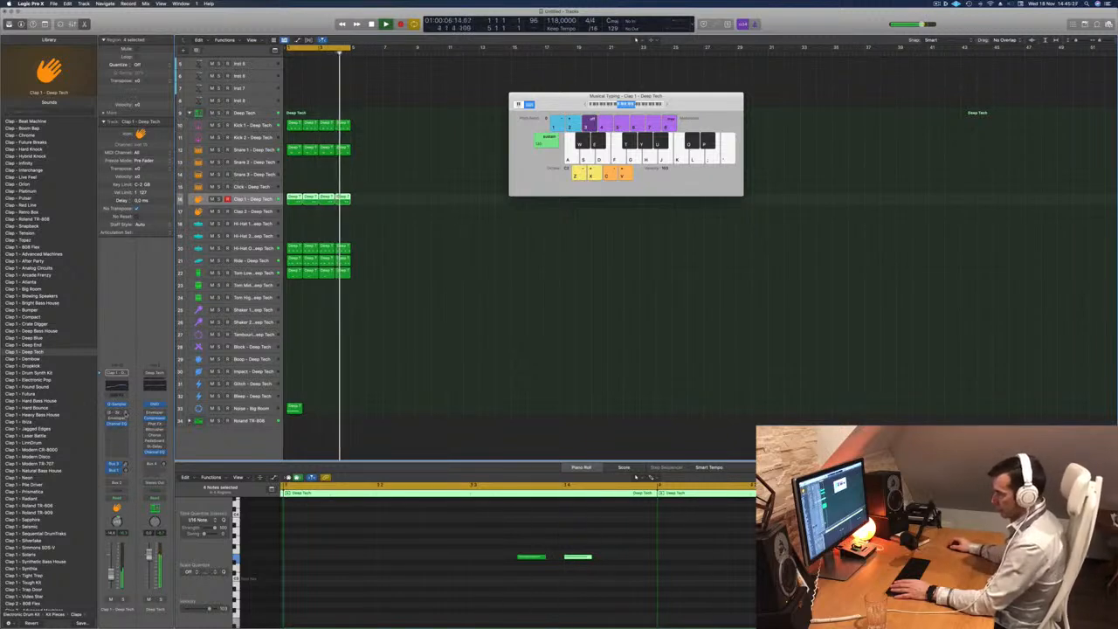
click(125, 414)
mouse_move(149, 458)
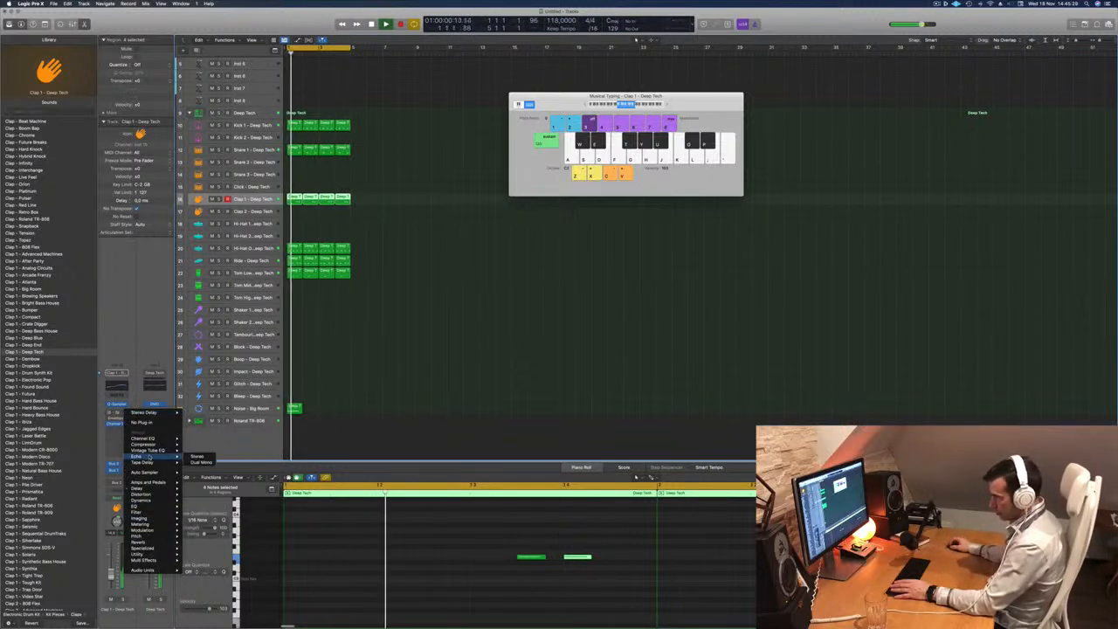
click(195, 456)
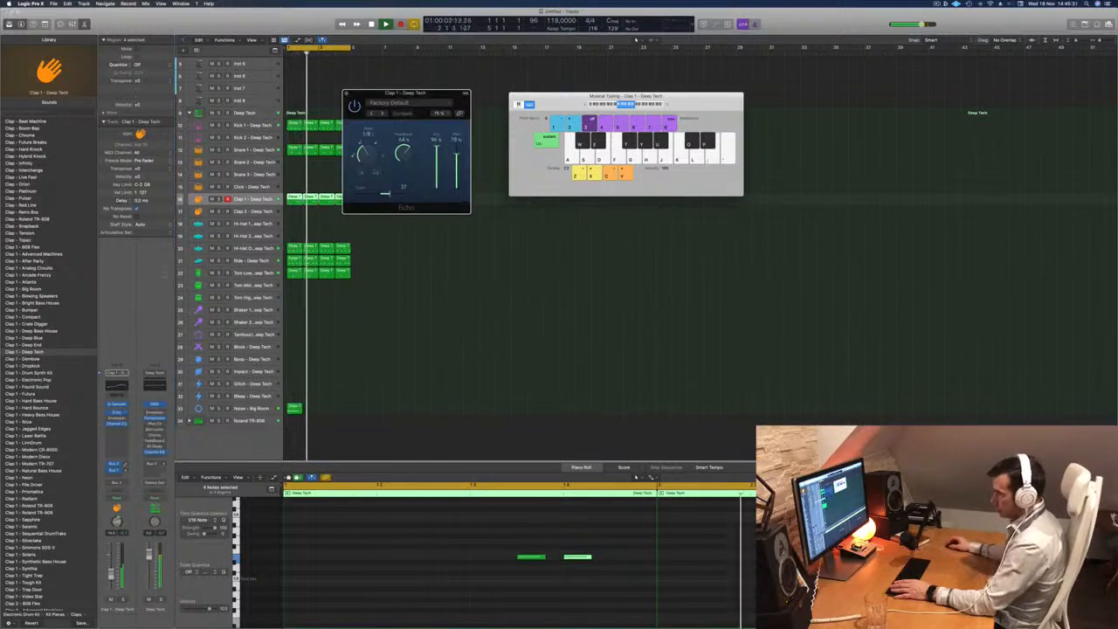
Lower the Clap 1 Echo's wet level to about 41%, bring its color close to neutral and close the plug-in.
drag(406, 92, 494, 199)
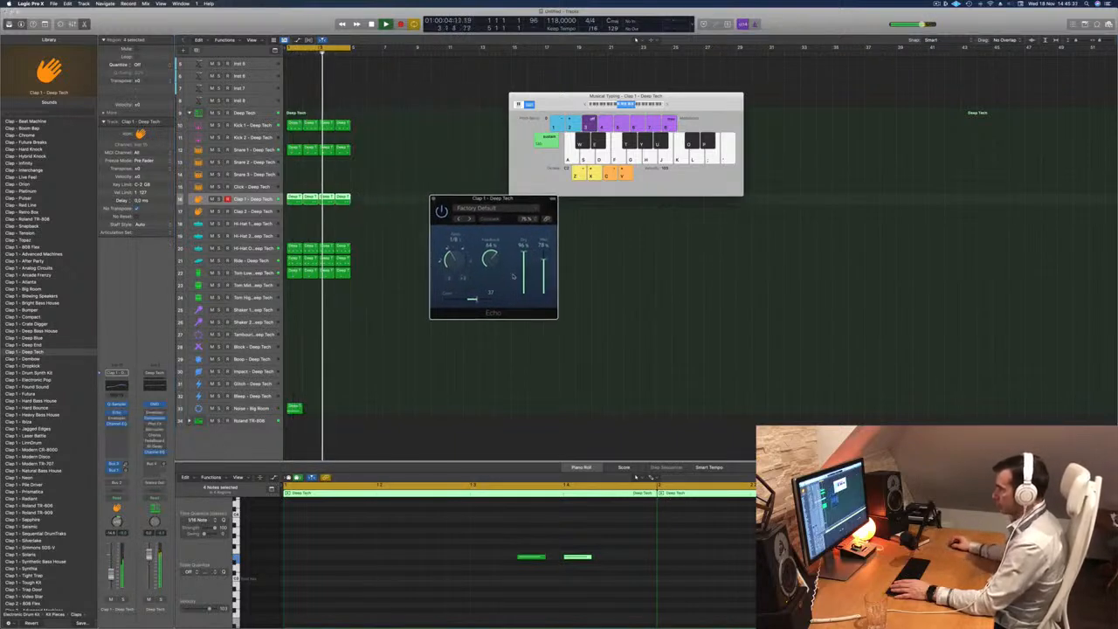
drag(544, 259, 543, 277)
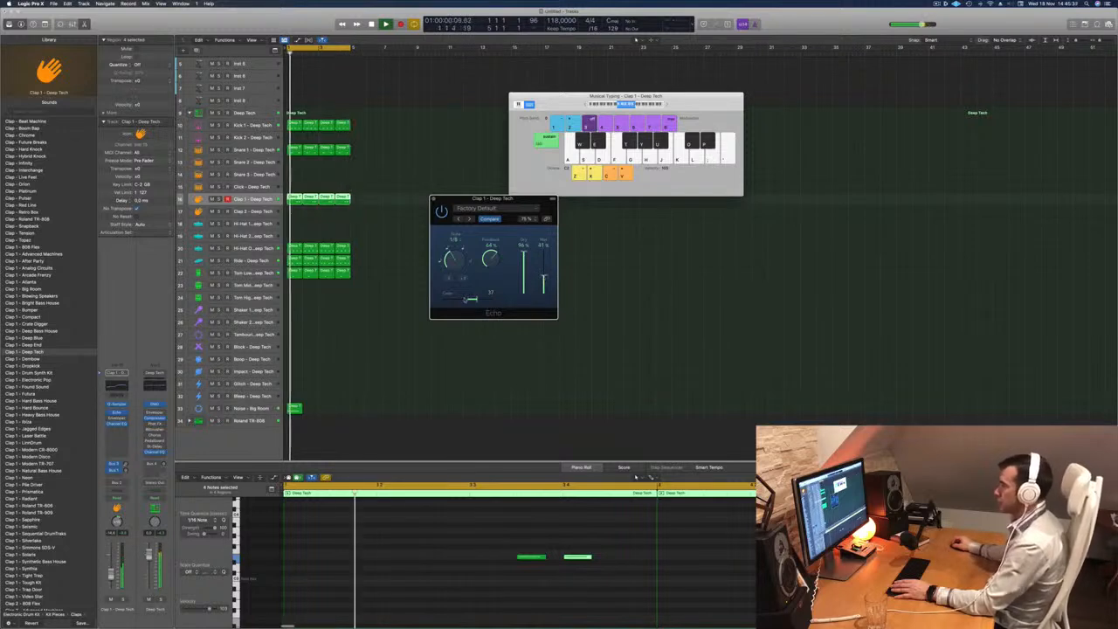
drag(470, 299, 495, 303)
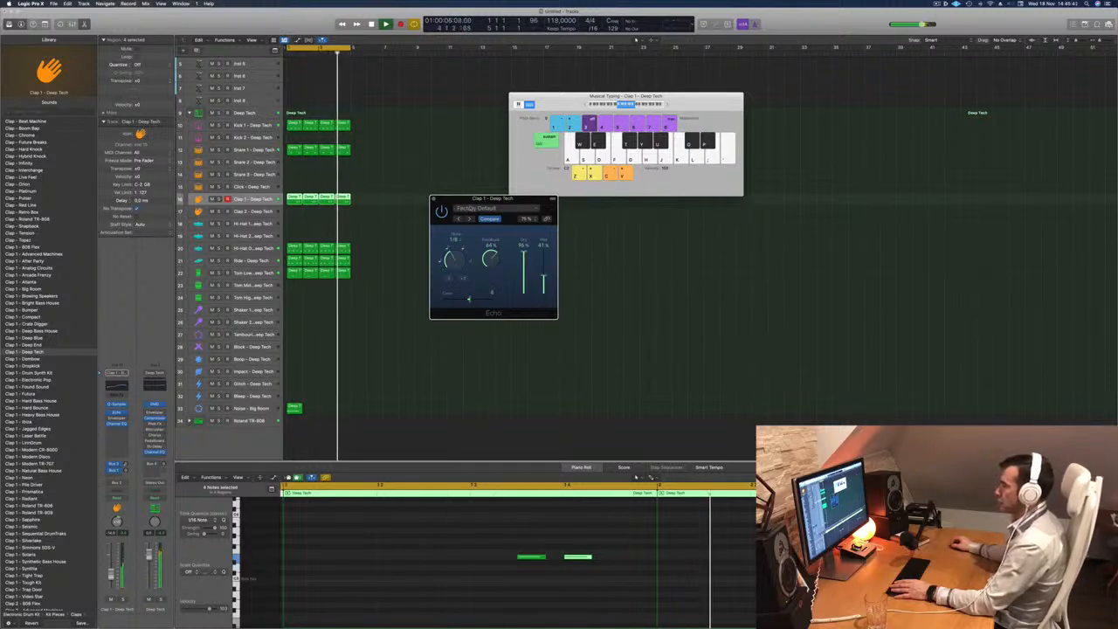
drag(442, 201, 412, 203)
click(407, 202)
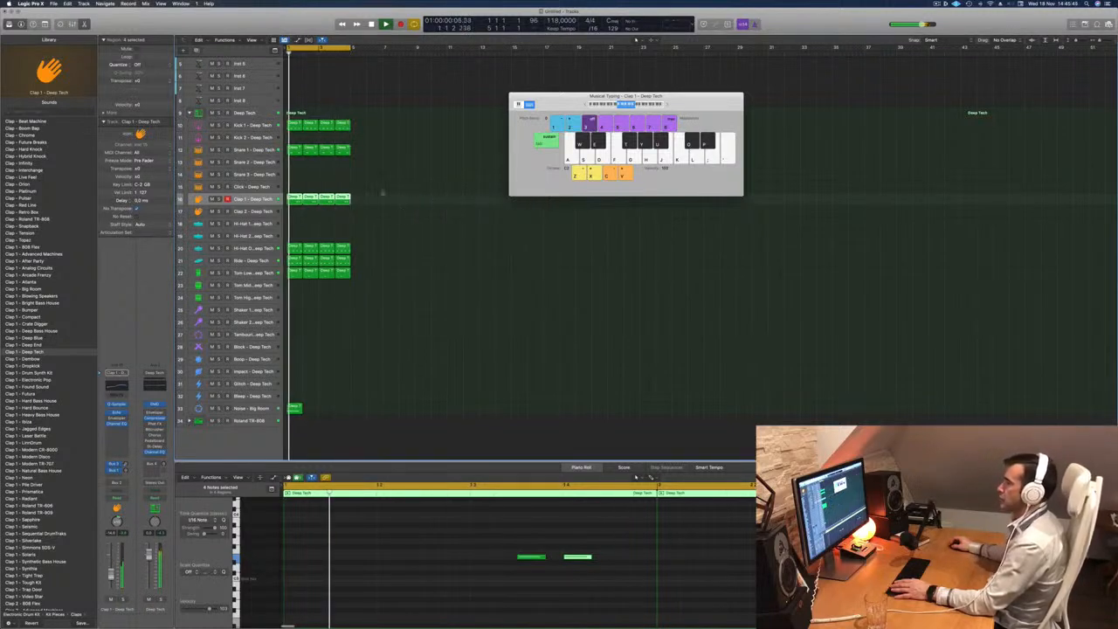
Select the Inst 1 track, enlarge its height and open its Alchemy instrument.
scroll(395, 191, up, 4)
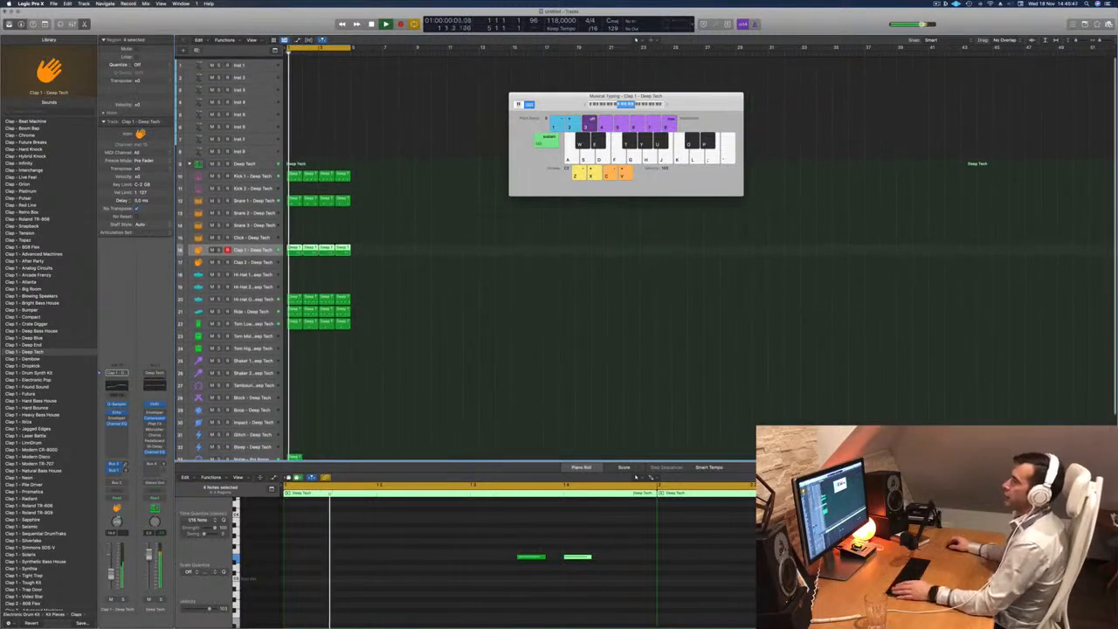
click(248, 65)
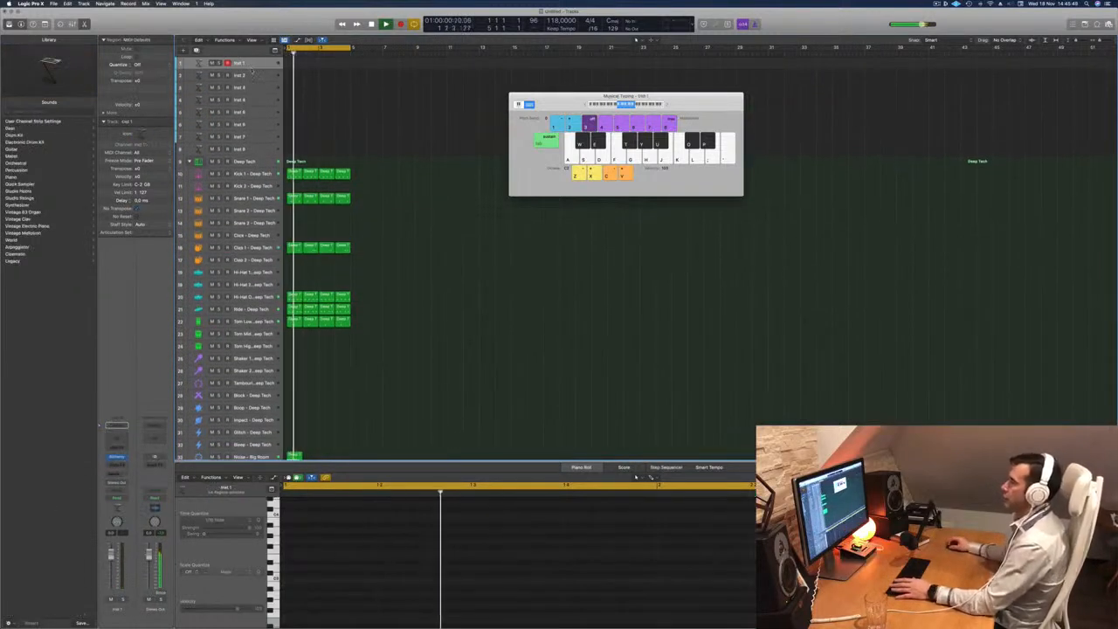
drag(253, 70, 250, 137)
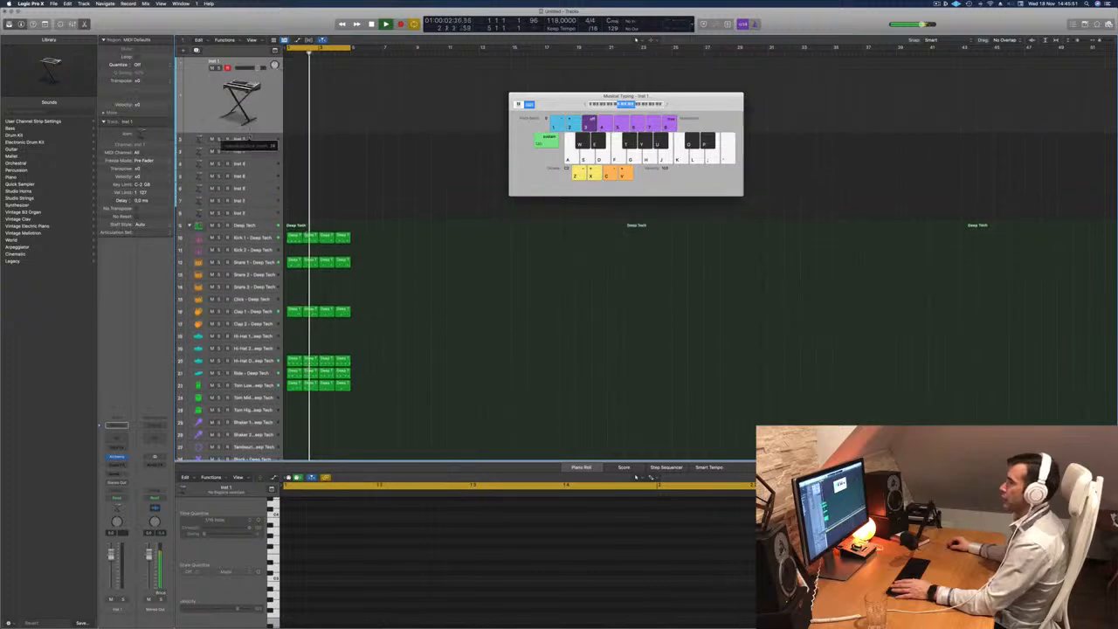
click(117, 459)
drag(568, 96, 707, 172)
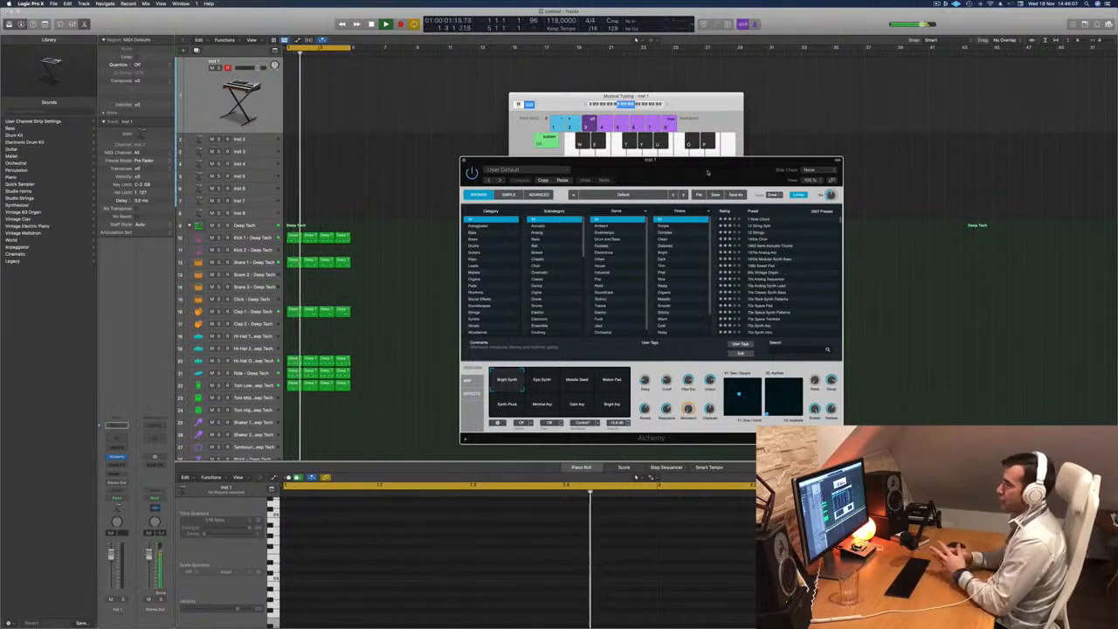
drag(708, 172, 620, 159)
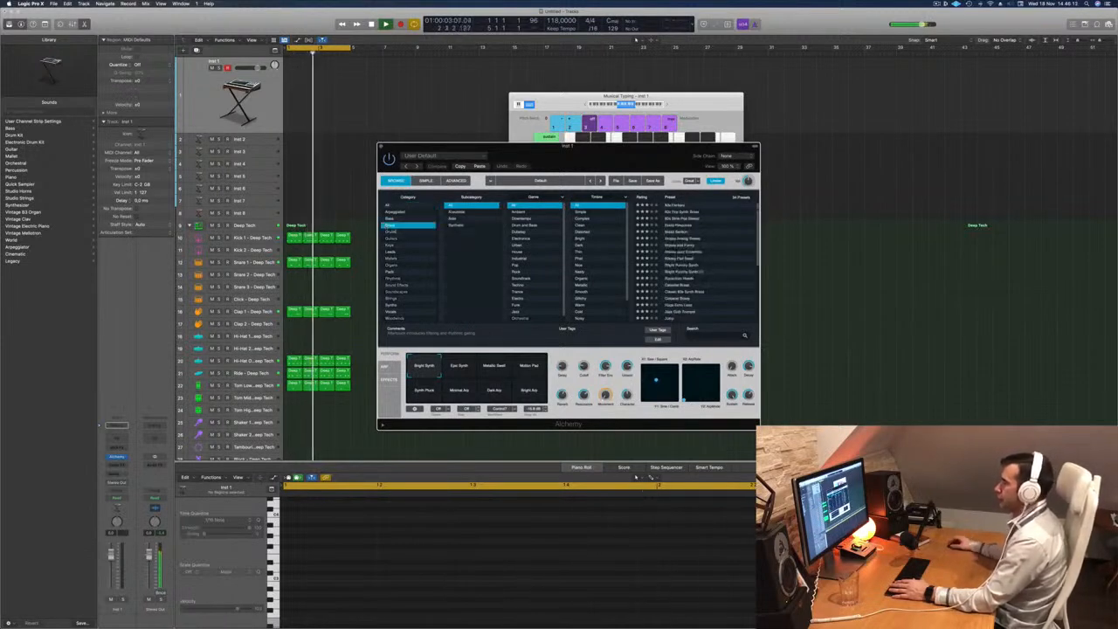
Filter Alchemy's presets to the Brass category and load Out Of Touch.
click(386, 226)
scroll(713, 264, down, 3)
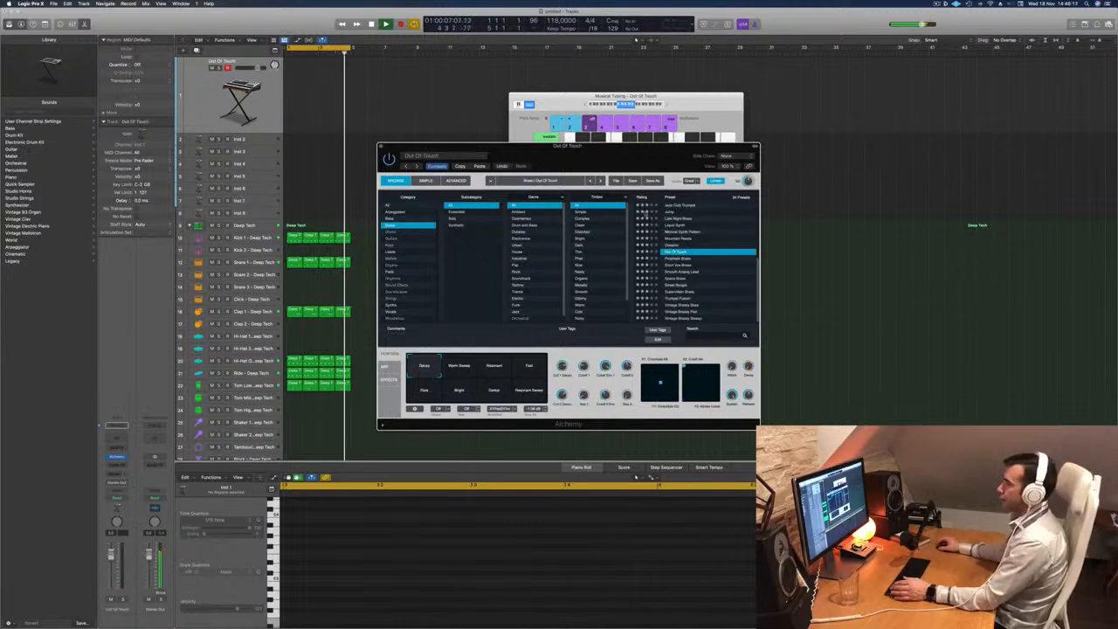
Lower the Musical Typing octave by one, play notes with Out Of Touch and switch it to the Warm Sweep snapshot.
click(560, 102)
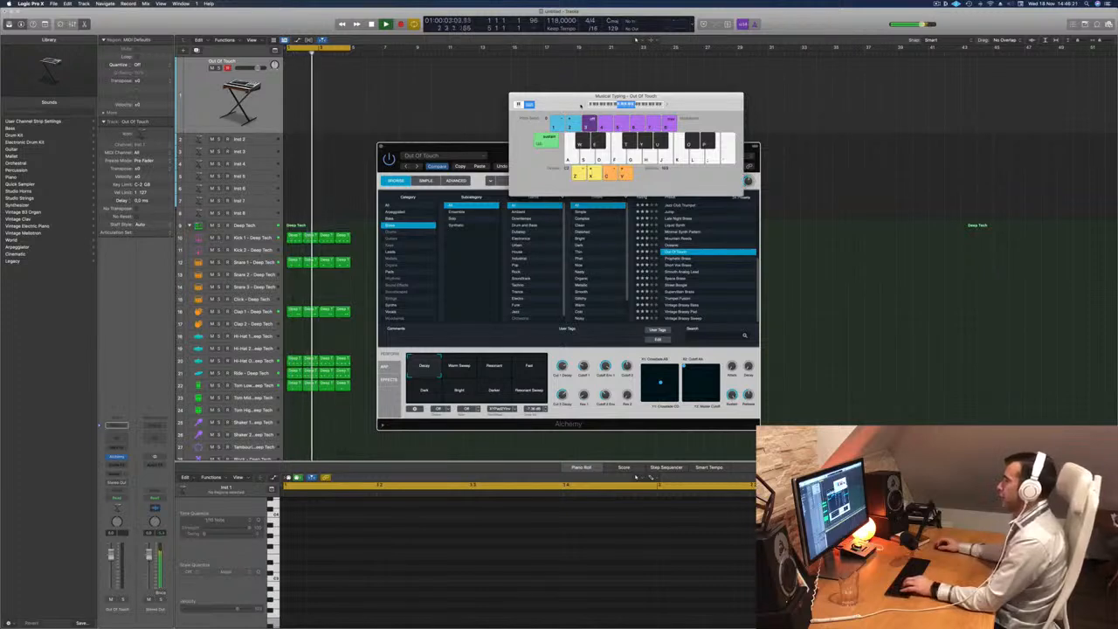
key(z)
key(d)
key(s)
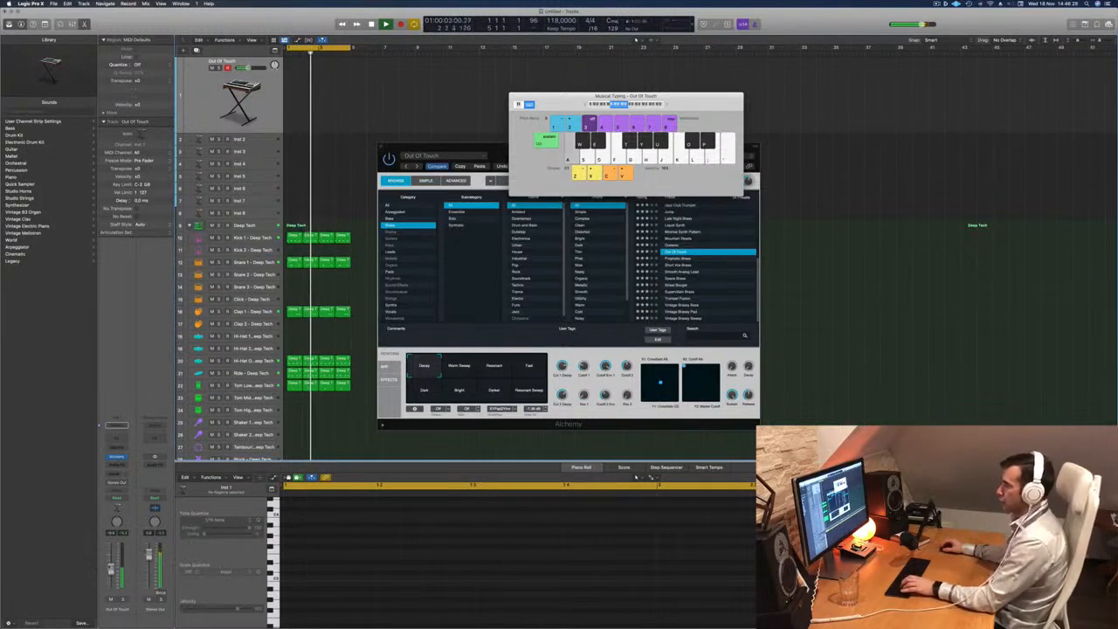
key(s)
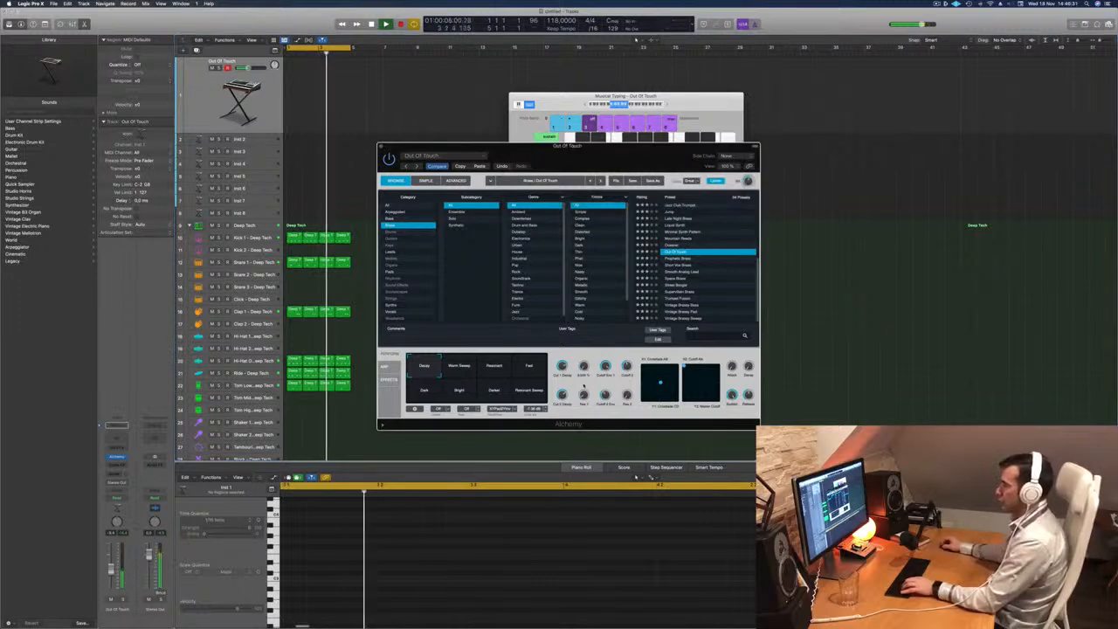
click(456, 367)
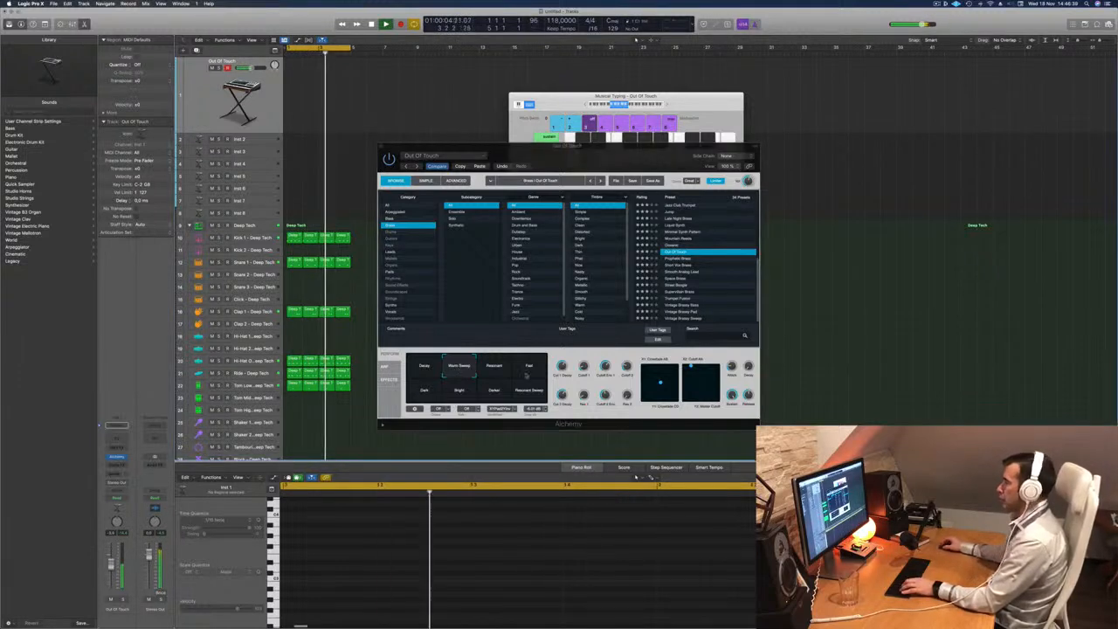
Load the Prophetic Brass preset and audition its performance snapshots from Warm Decay to Moving Sweep.
click(685, 260)
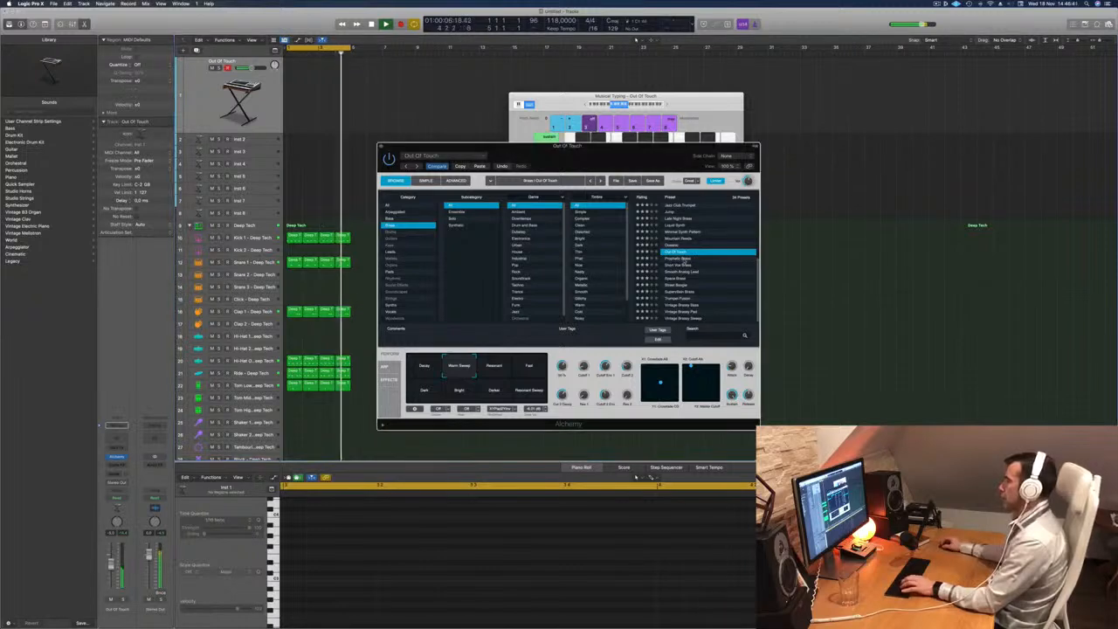
click(685, 260)
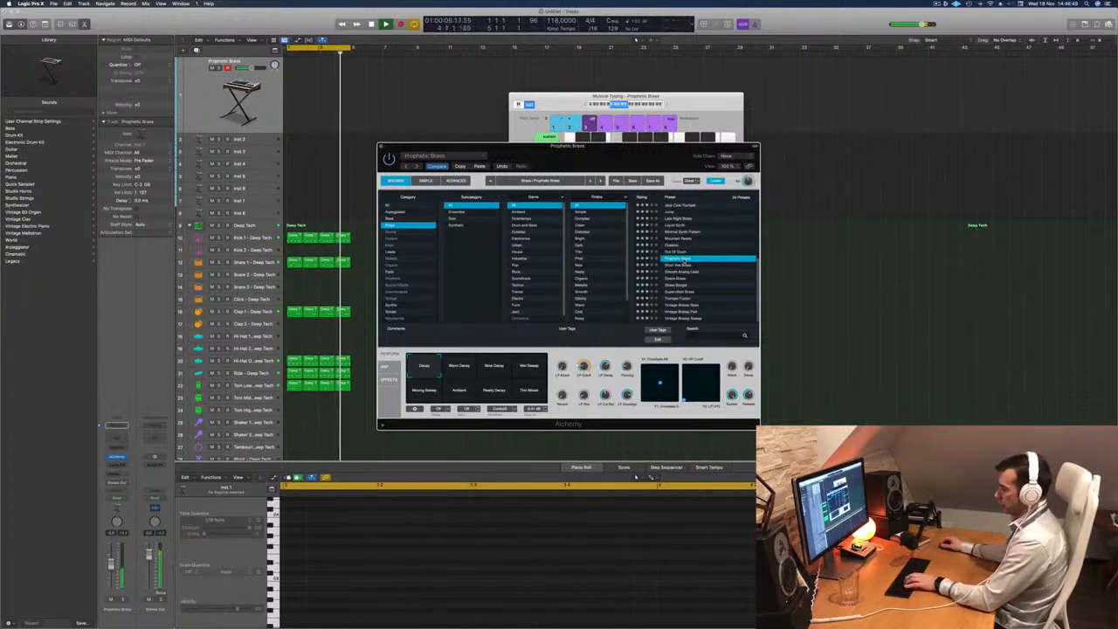
click(454, 369)
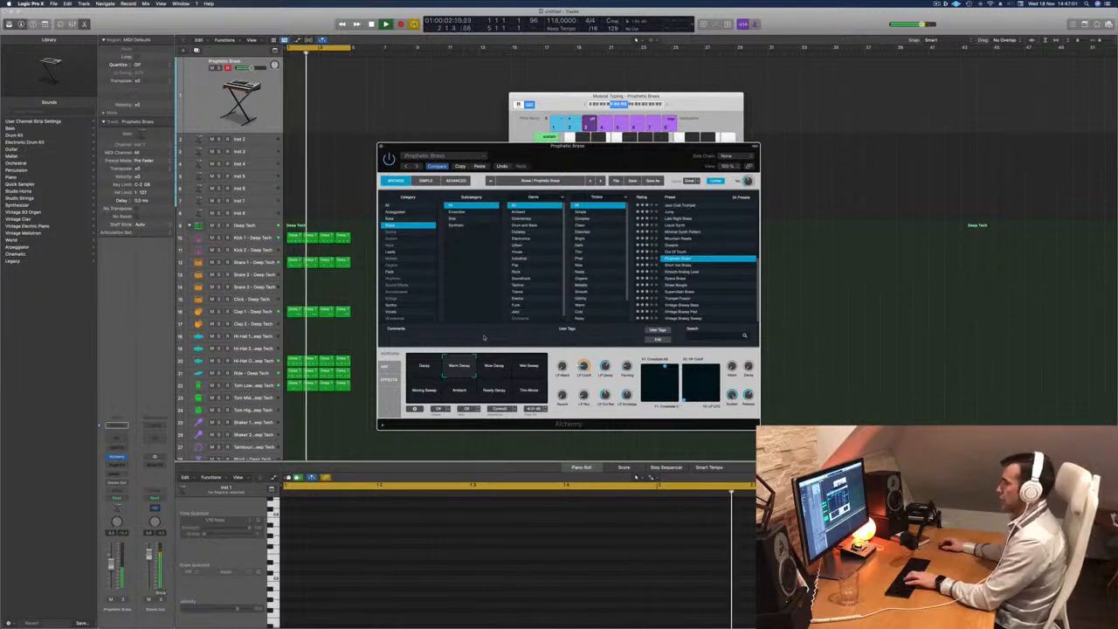
click(500, 364)
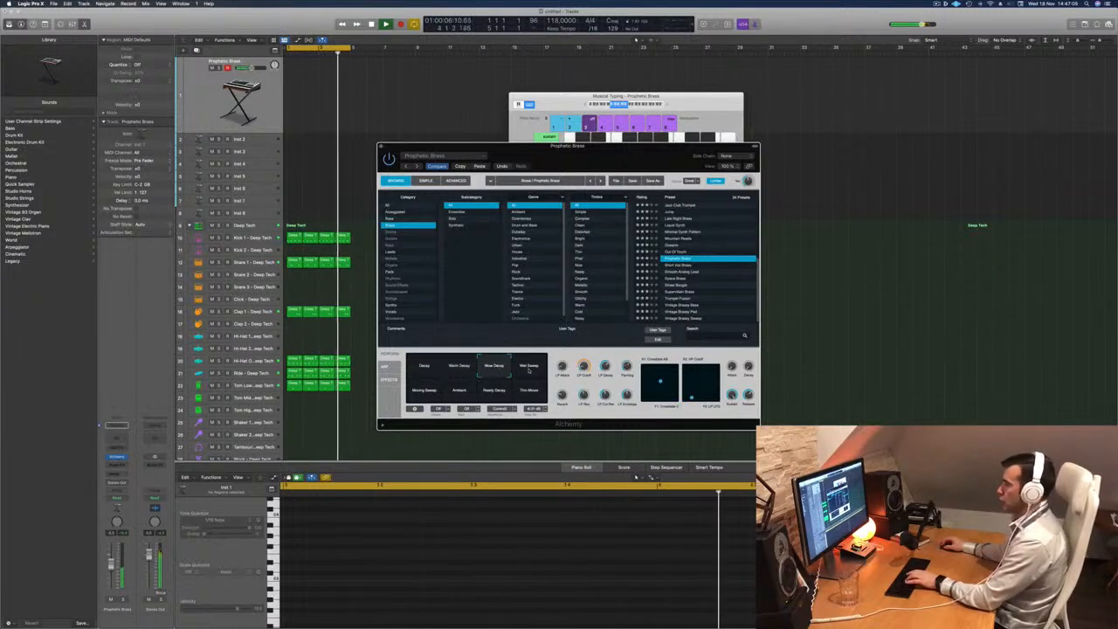
click(527, 368)
click(412, 393)
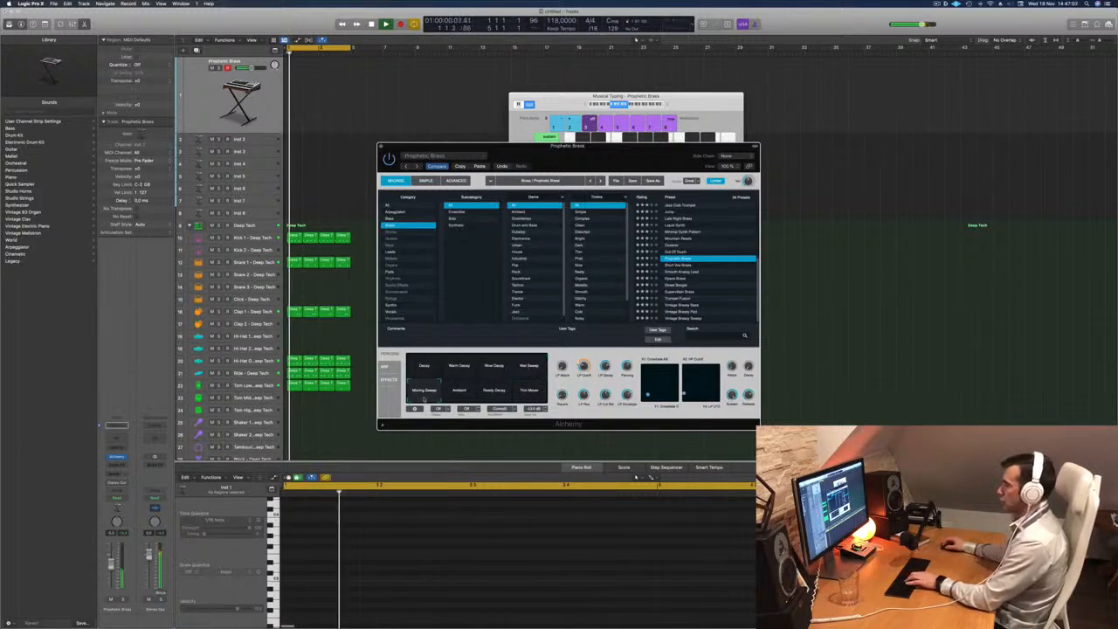
Audition the Ambient and Ready Decay snapshots, and settle on the decay snapshot beside Warm Decay.
click(455, 393)
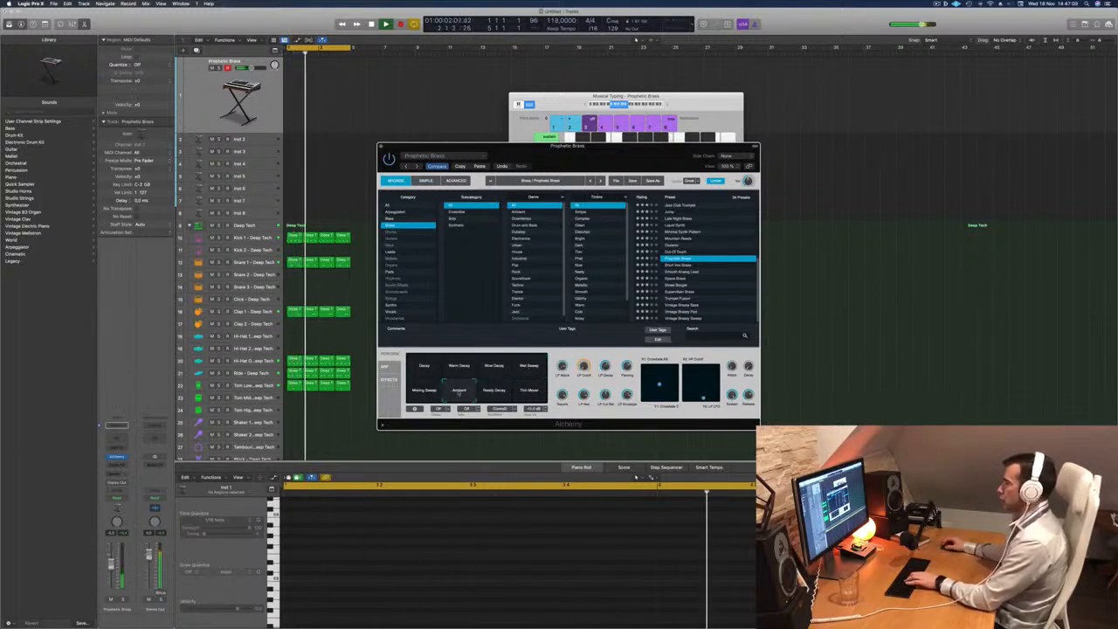
click(492, 392)
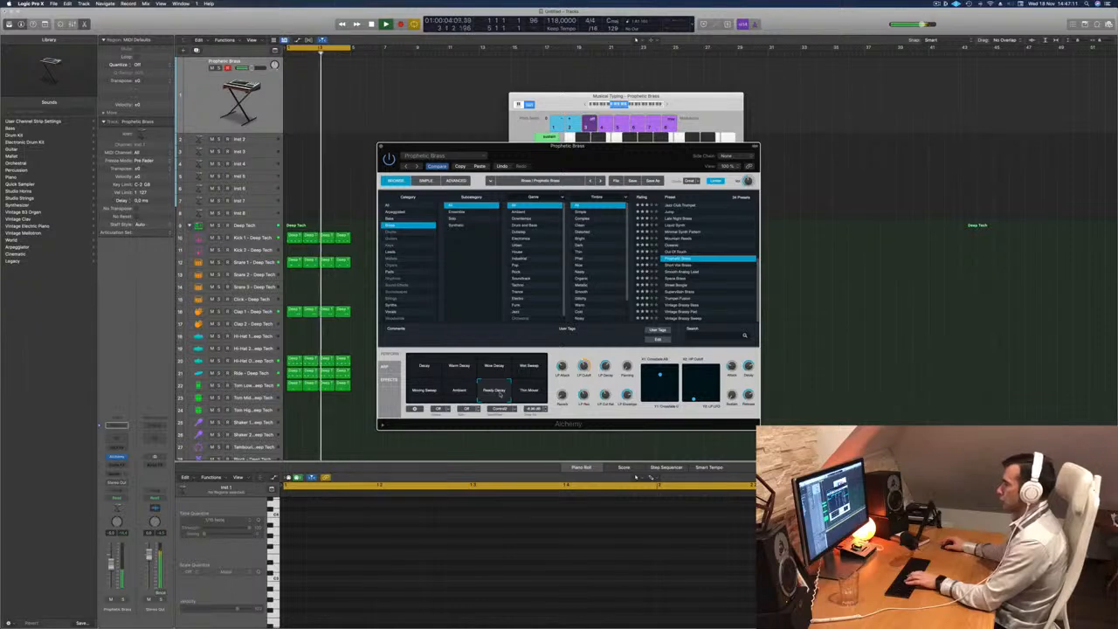
click(492, 370)
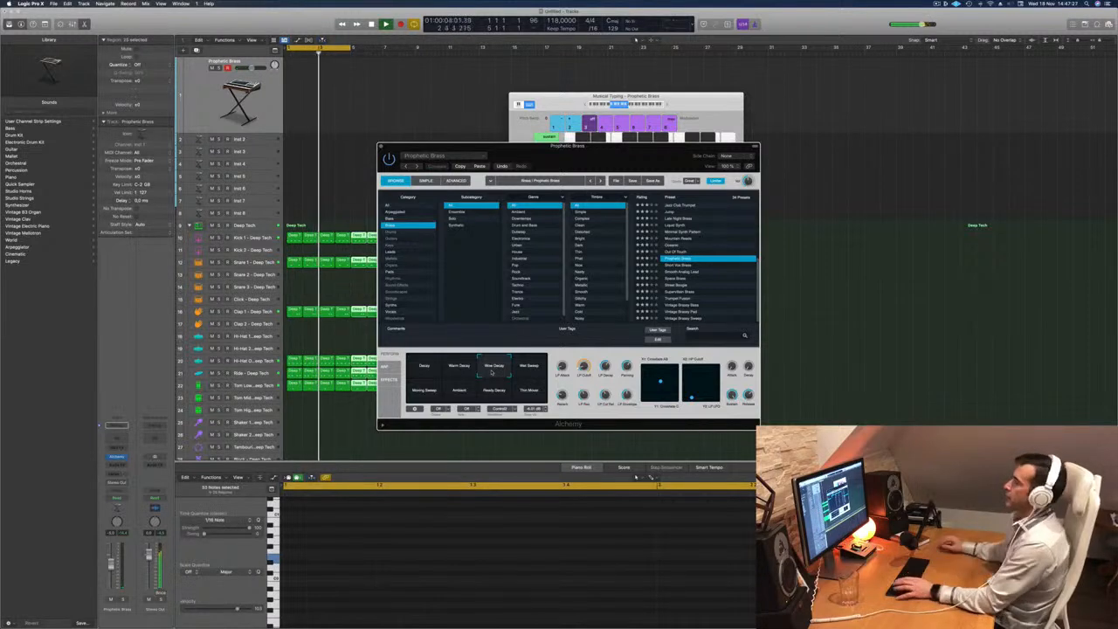
Move the Musical Typing and Alchemy windows off the regions and extend the cycle range to bar 17.
drag(612, 96, 918, 91)
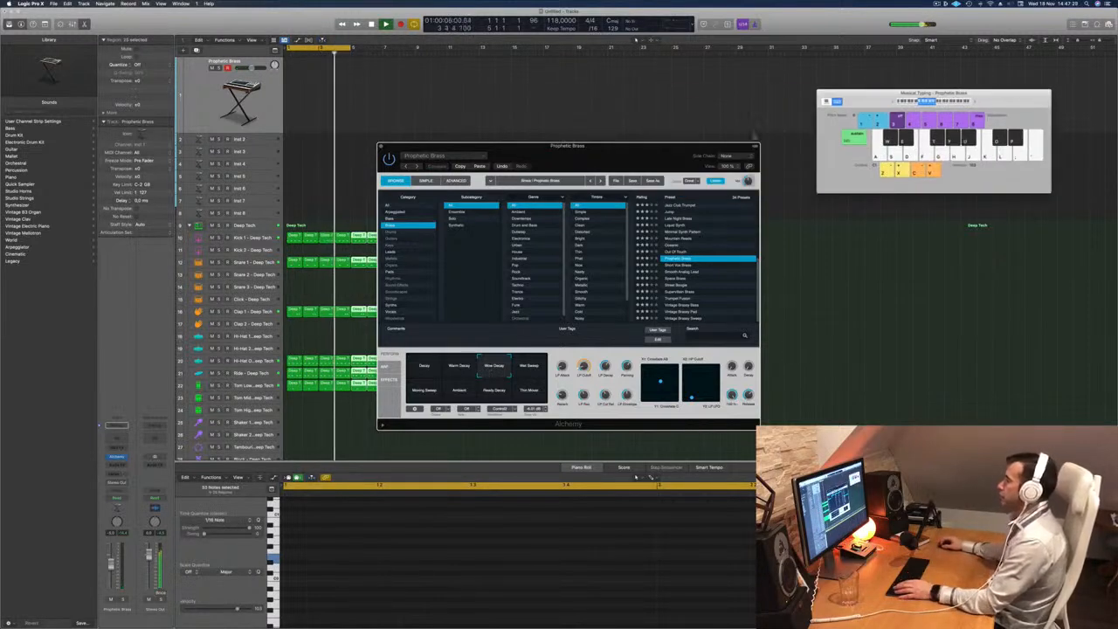
drag(662, 153, 1057, 255)
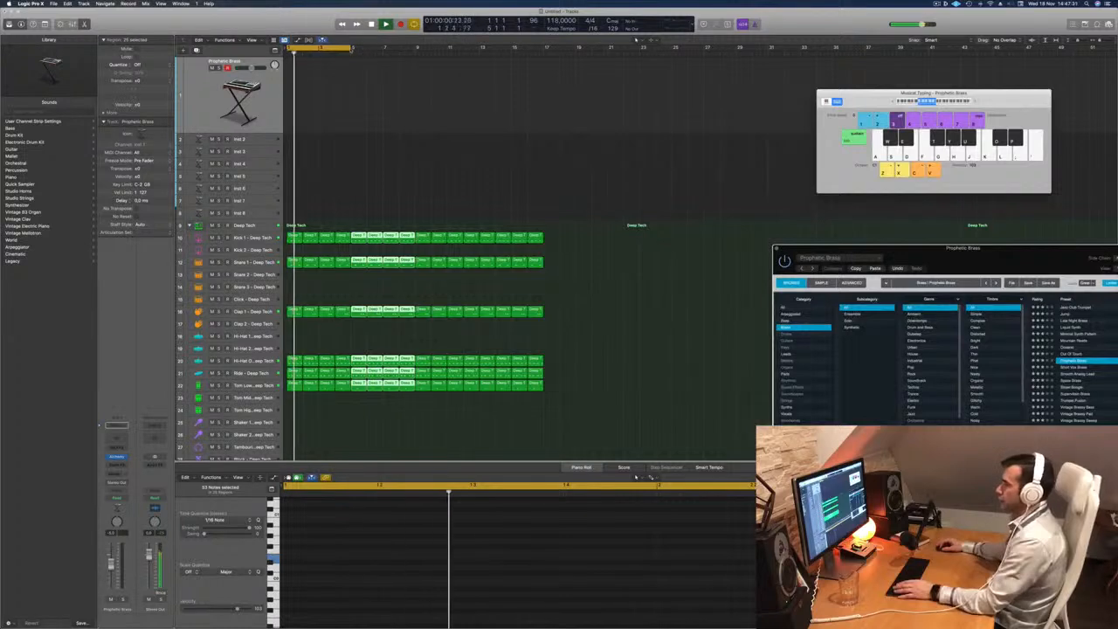
drag(351, 54, 541, 73)
drag(1051, 258, 699, 130)
Practise a Prophetic Brass melody with Musical Typing over the playing drum loop.
key(d)
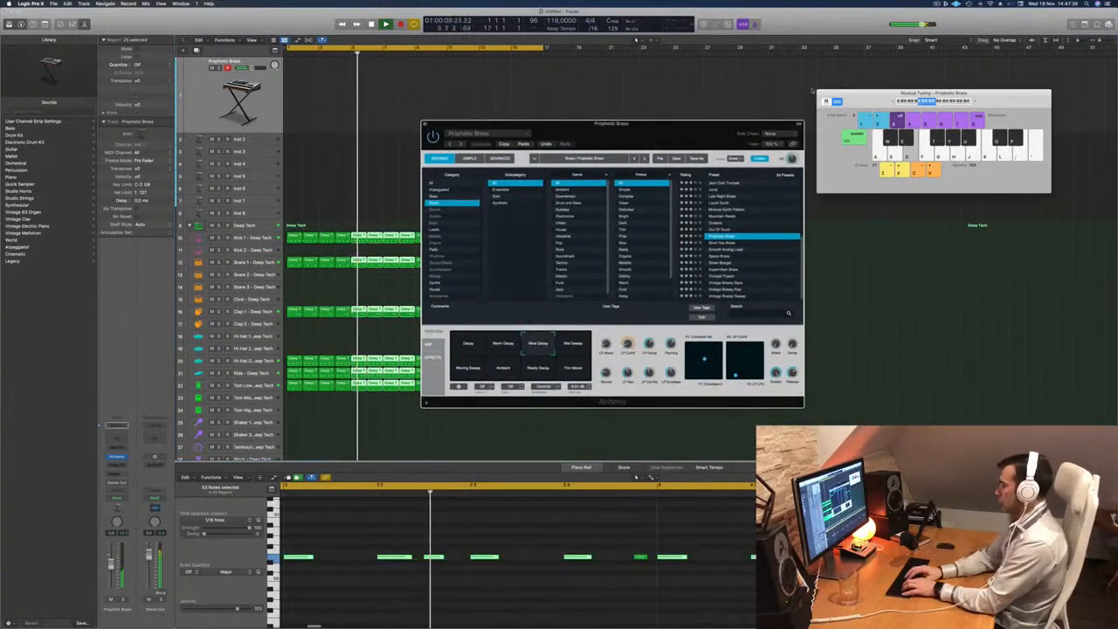
key(a)
key(d)
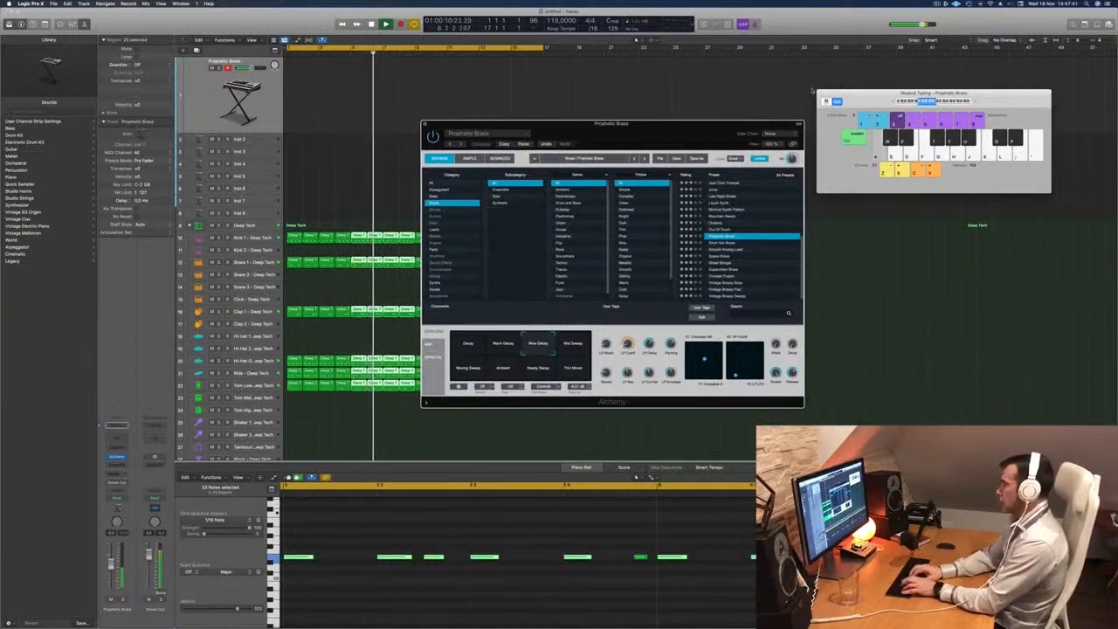
key(d)
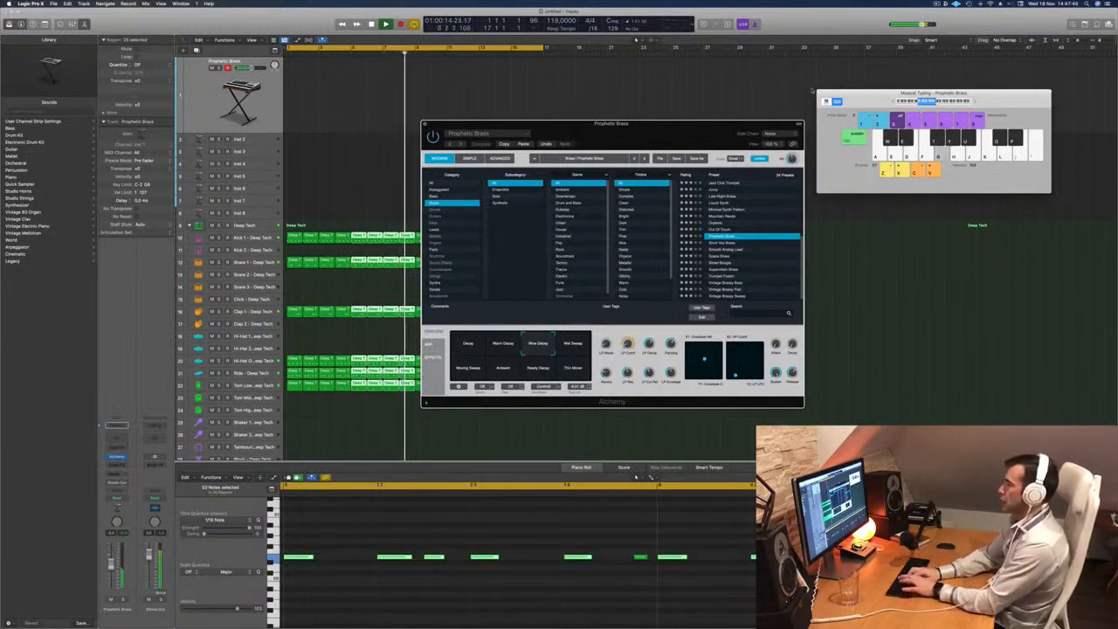
Record a Prophetic Brass melody over the drums, one region in bars 9 to 17 and another from bar 1.
key(r)
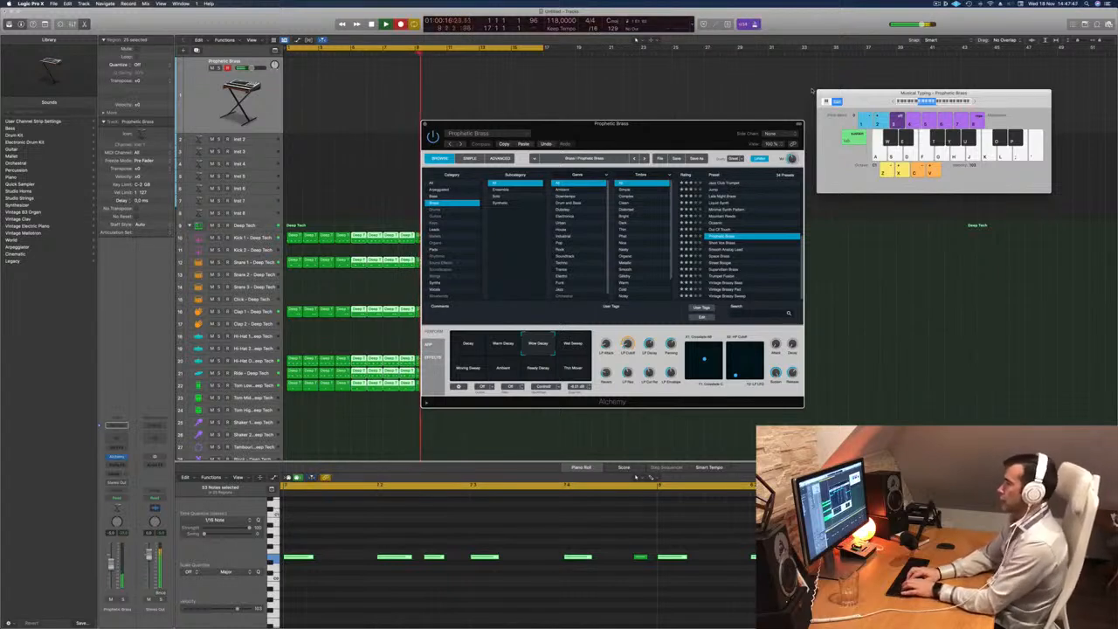
key(g)
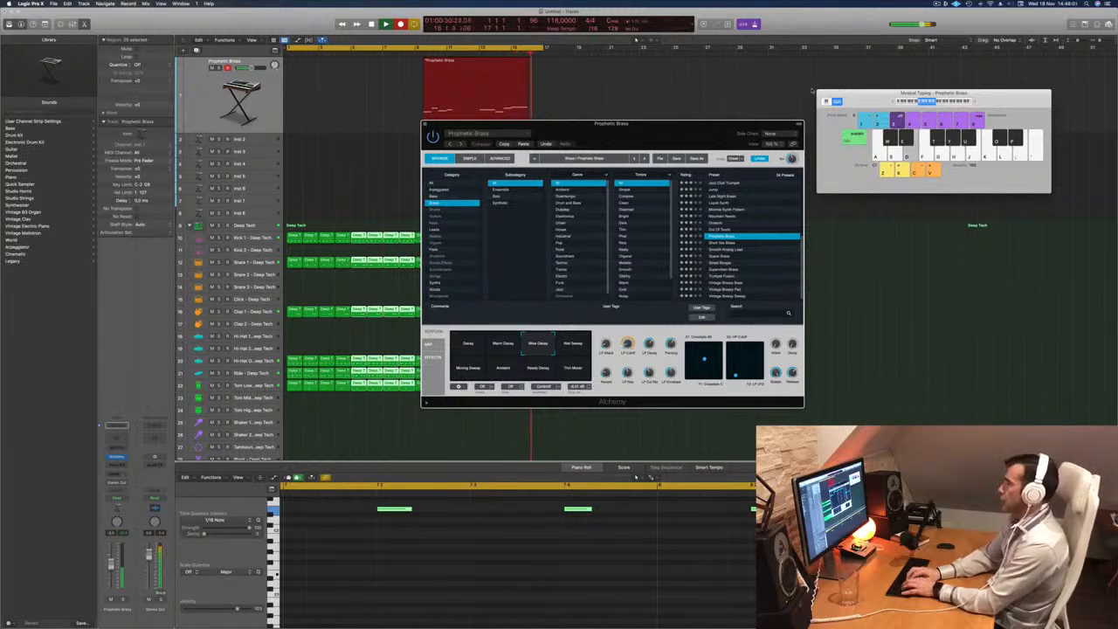
key(space)
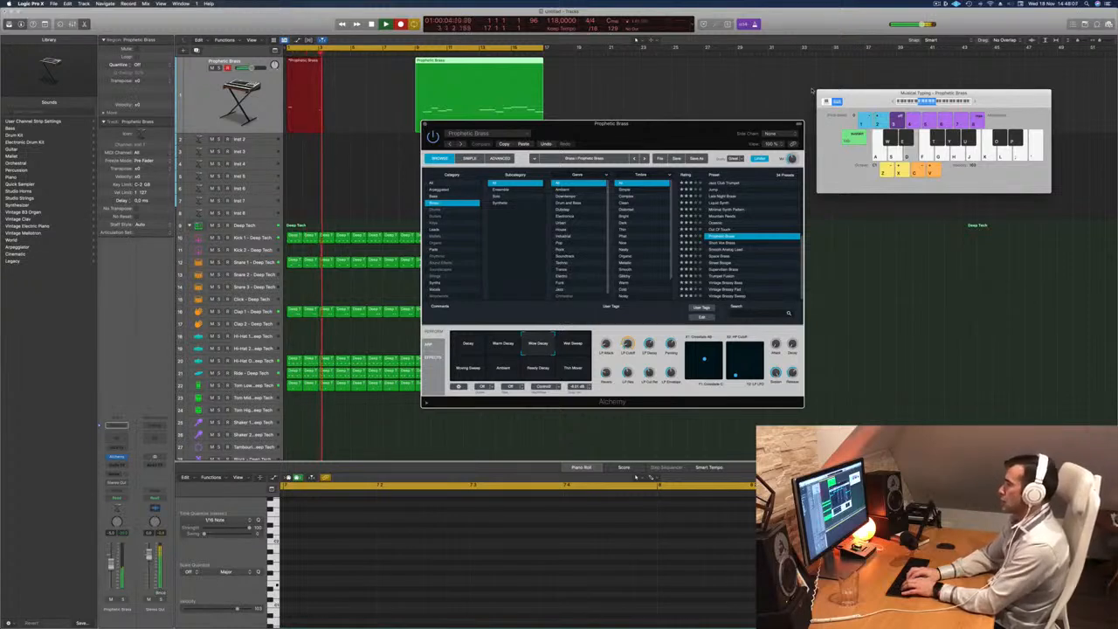
key(a)
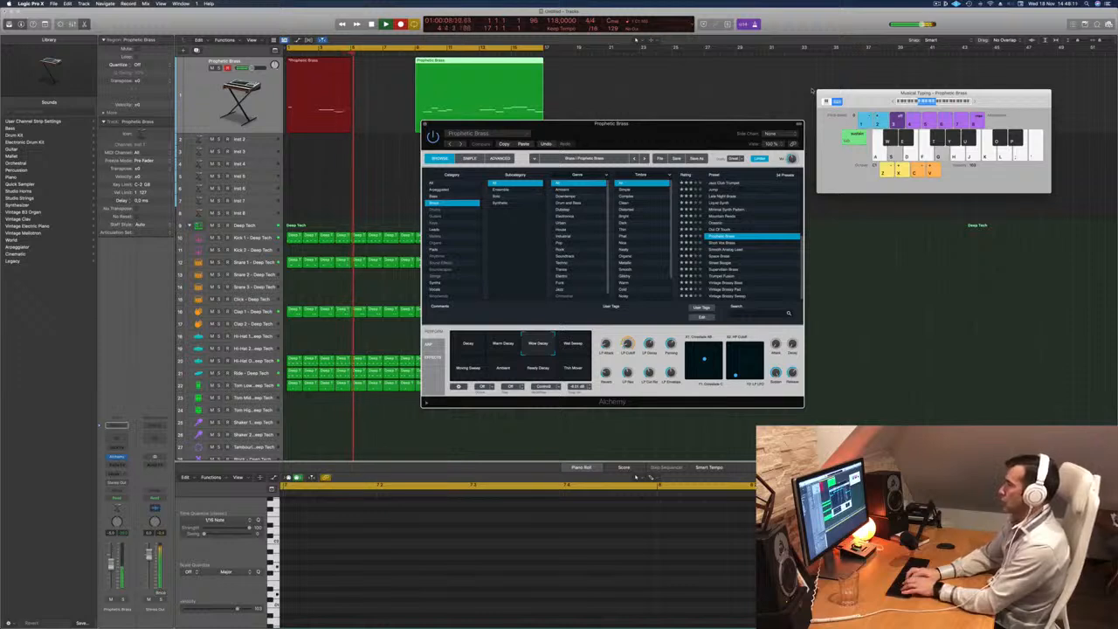
key(h)
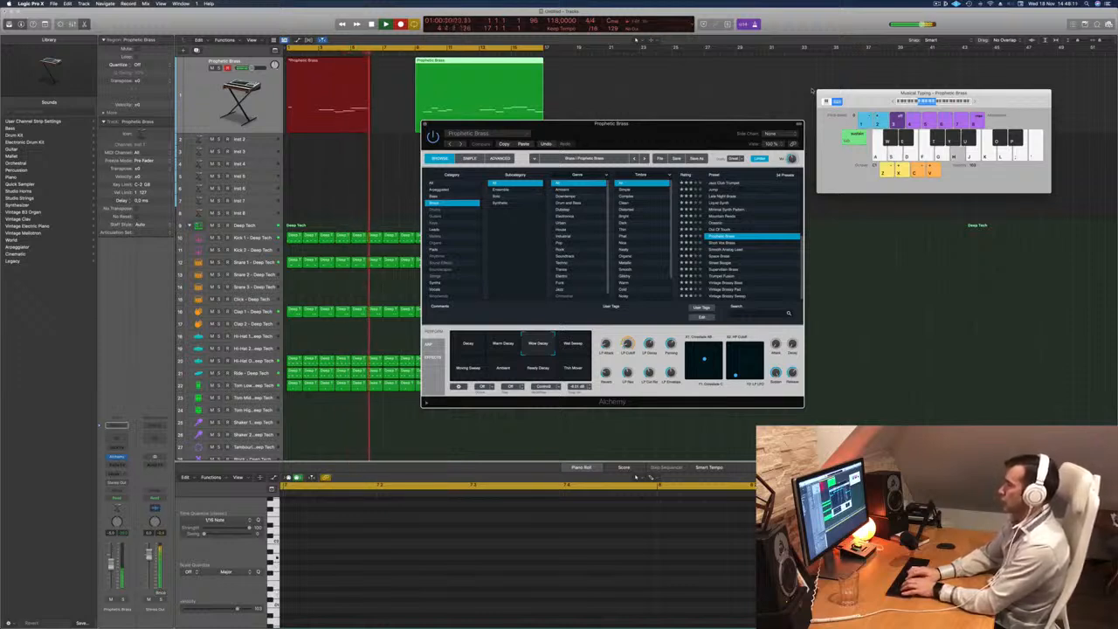
key(a)
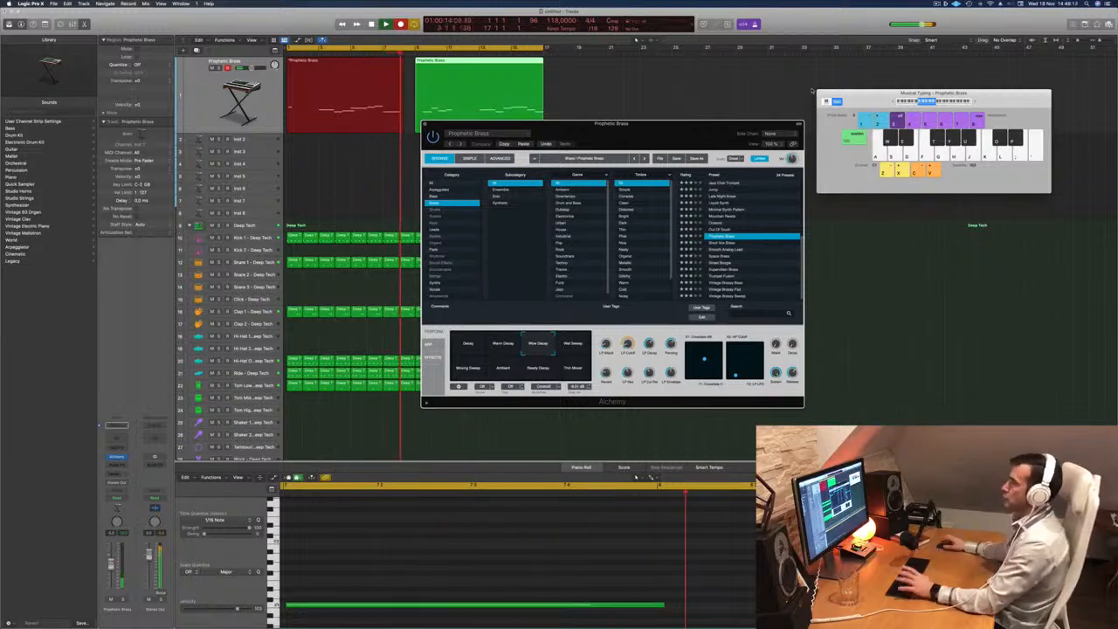
key(space)
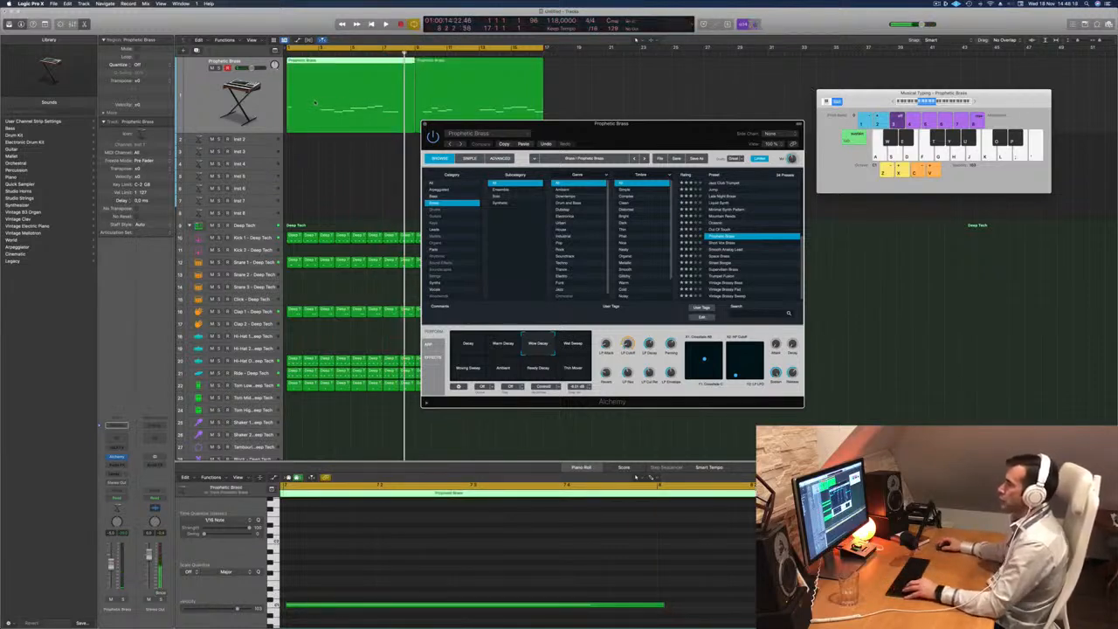
Split the first Prophetic Brass region at bar 4, splitting the overlapping notes as well.
super+click(319, 102)
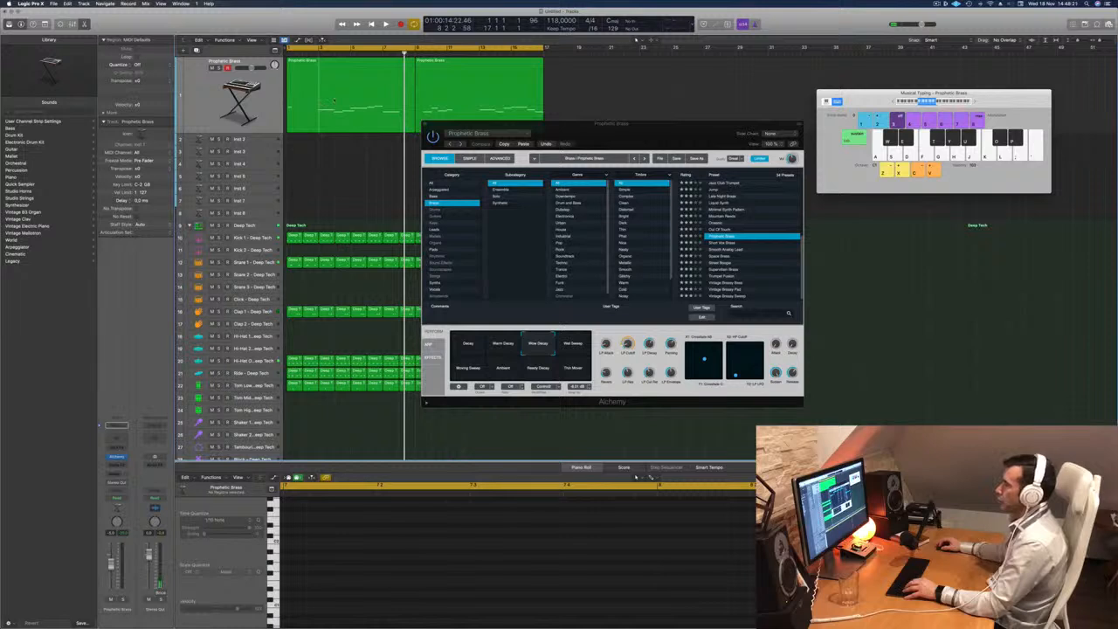
super+double_click(335, 99)
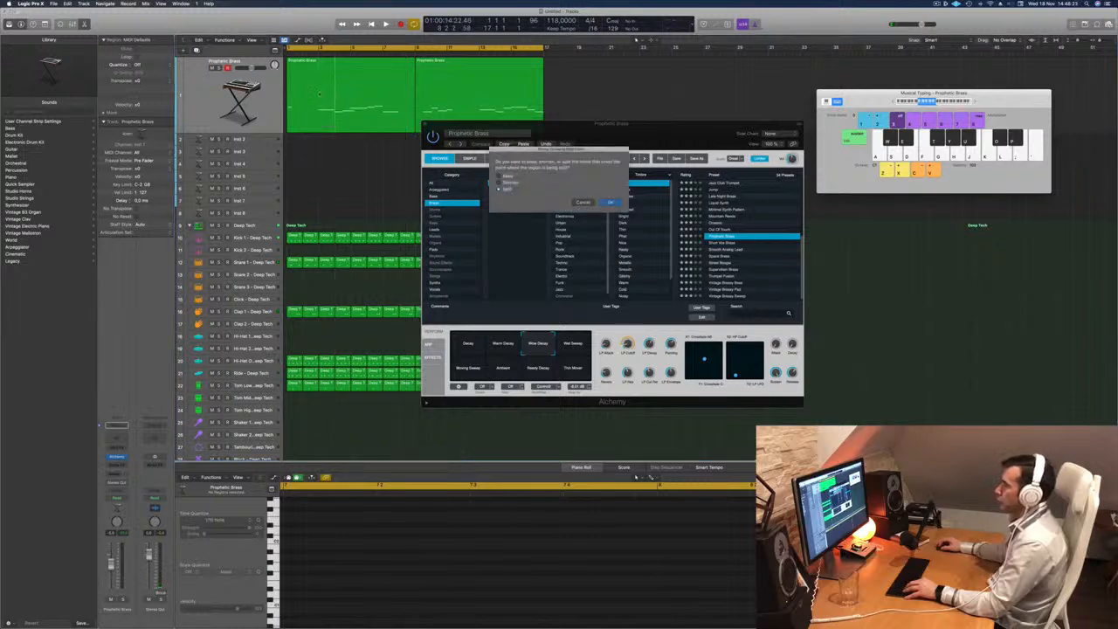
key(Return)
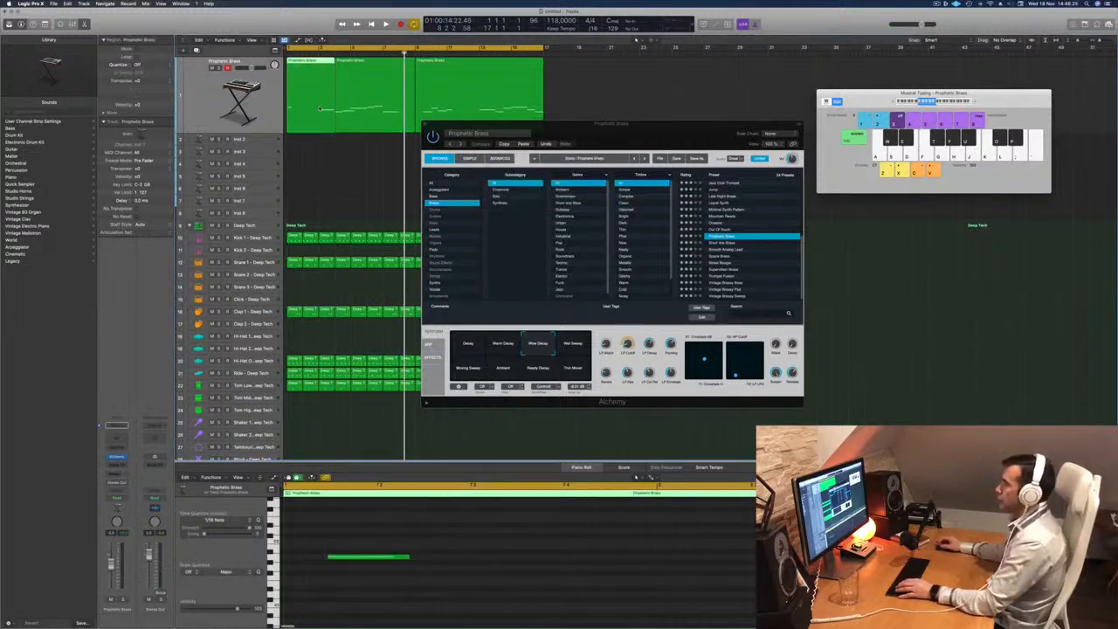
Move the region's opening piece to the Inst 4 track and delete it, and shift the remaining piece to bar 1.
drag(320, 108, 318, 164)
drag(376, 91, 327, 90)
key(space)
click(321, 163)
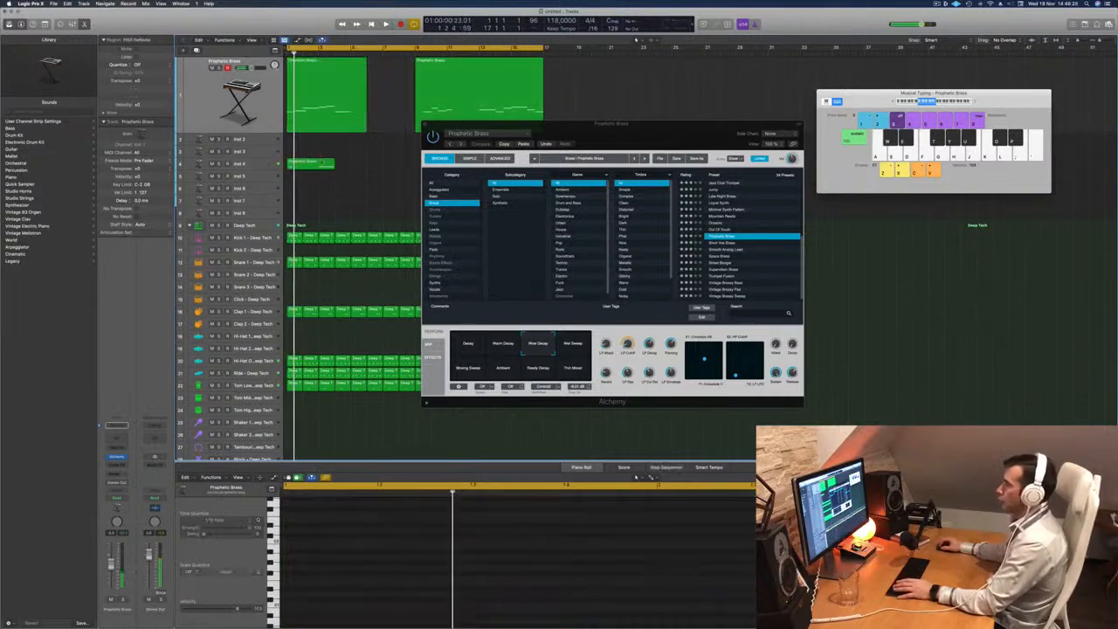
key(Delete)
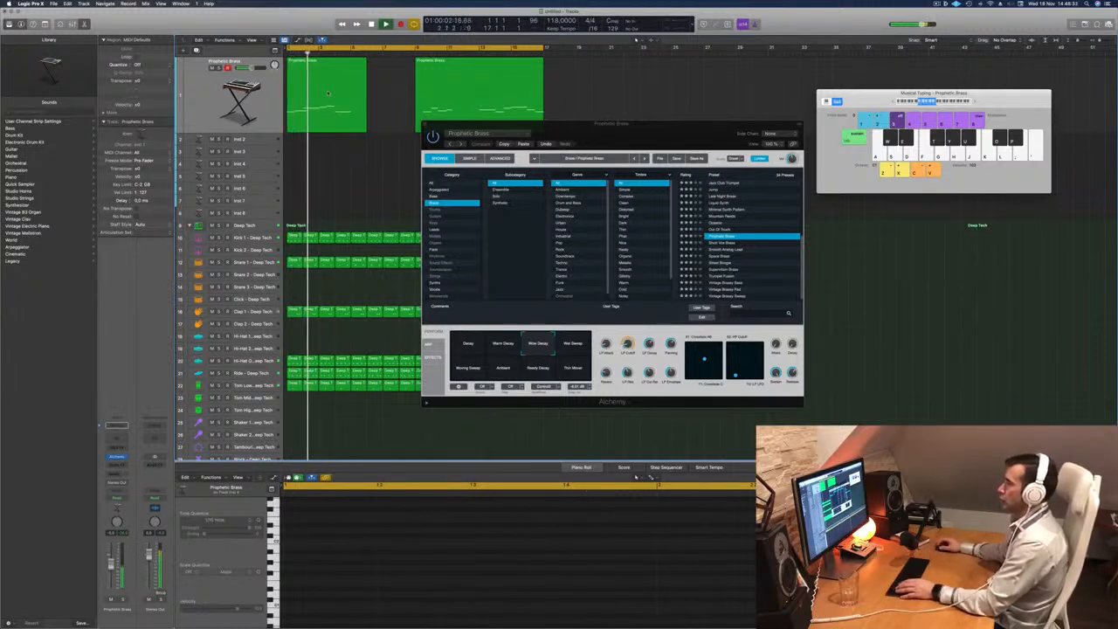
Undo the deletion, the moves and the split so the first Prophetic Brass region is whole again.
key(super+z)
key(super+z)
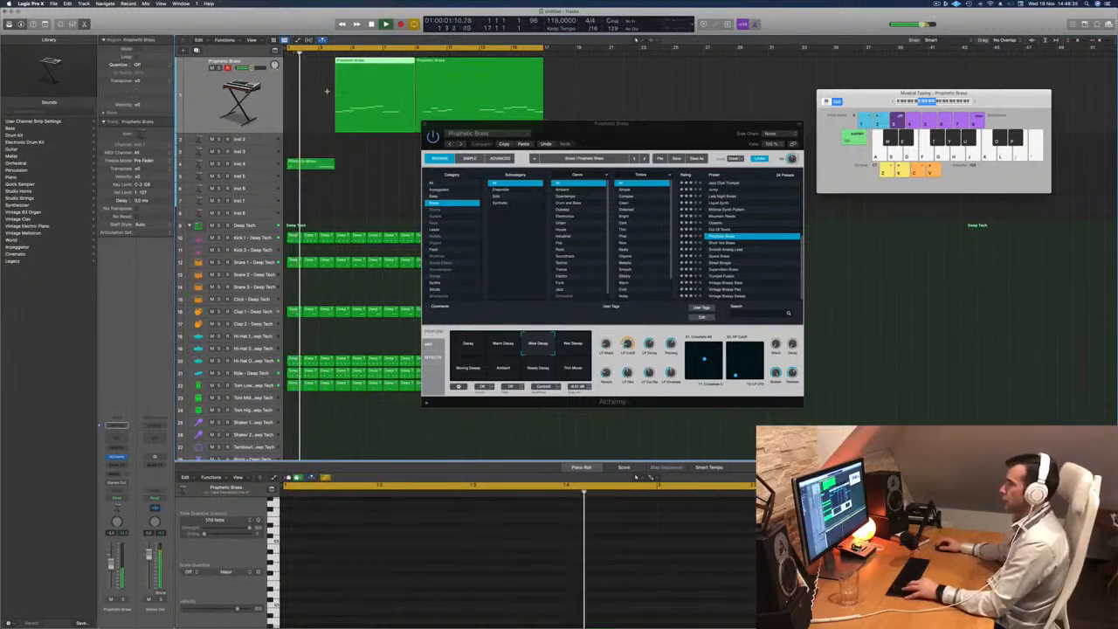
key(super+z)
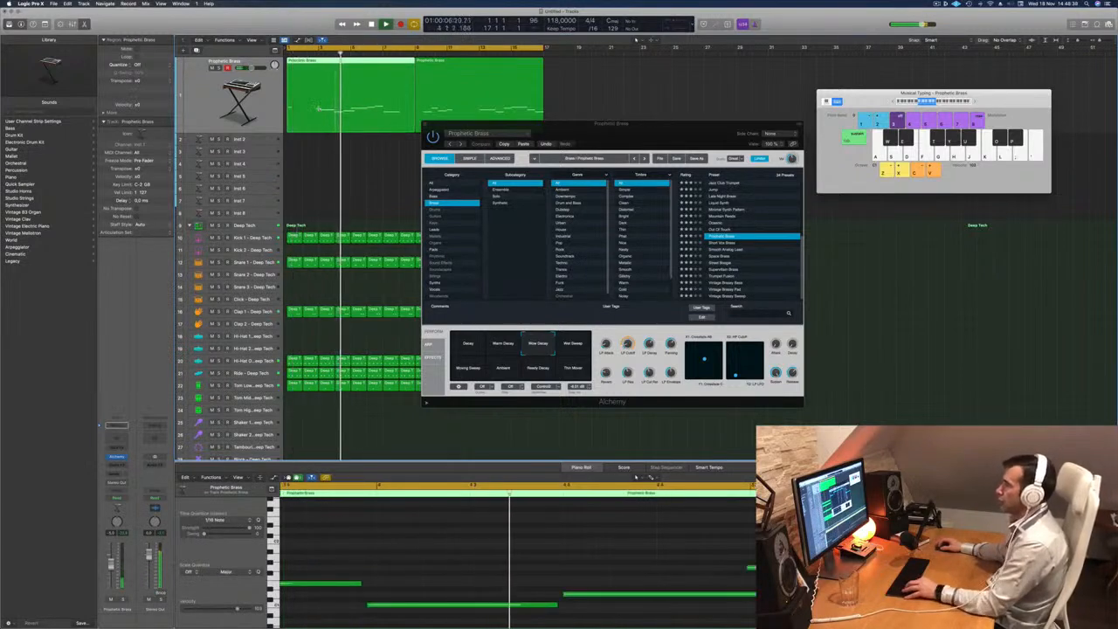
Split the first Prophetic Brass region at bar 3, delete its opening two bars, move the rest to bar 1 and play it.
click(317, 106)
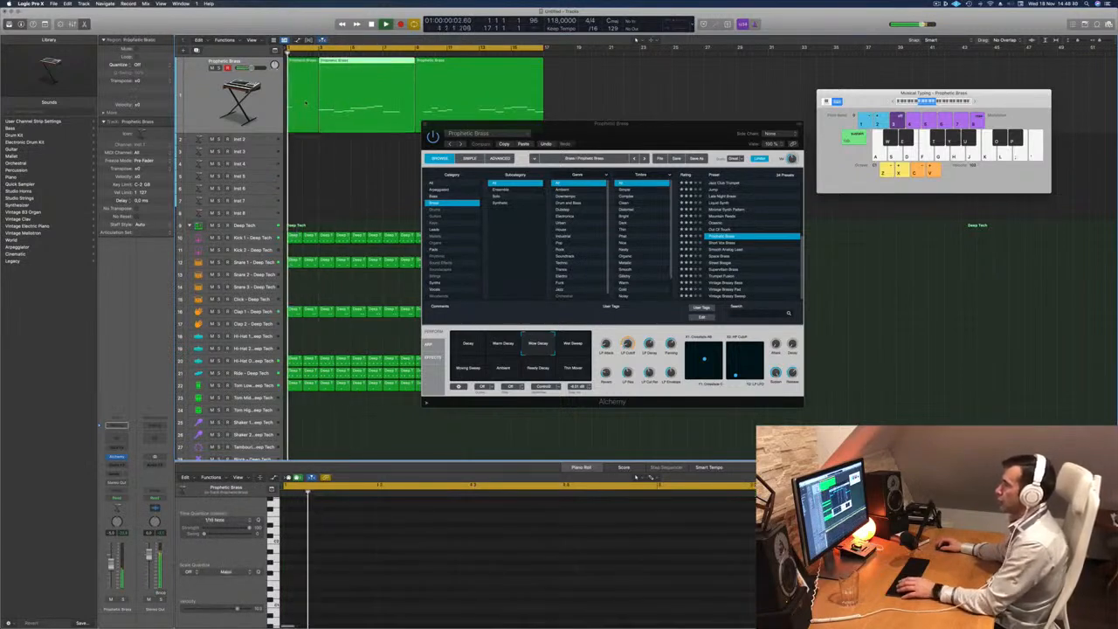
click(306, 103)
key(Delete)
drag(332, 103, 300, 102)
key(space)
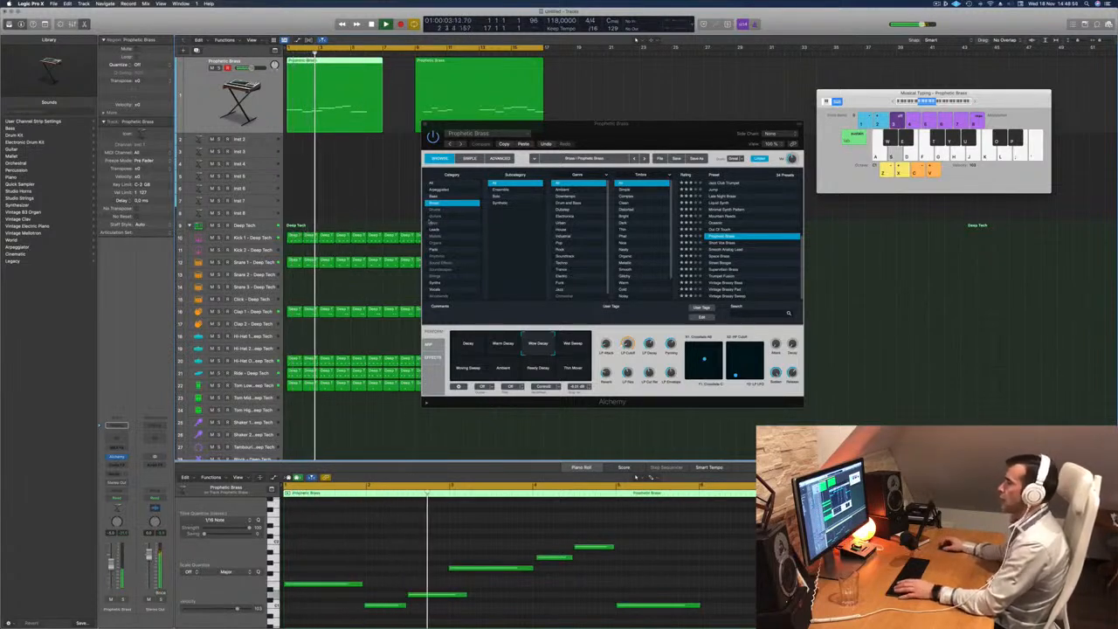
Move the second Prophetic Brass region to about bar 17 and extend the first region's end to bar 9.
drag(461, 61, 586, 61)
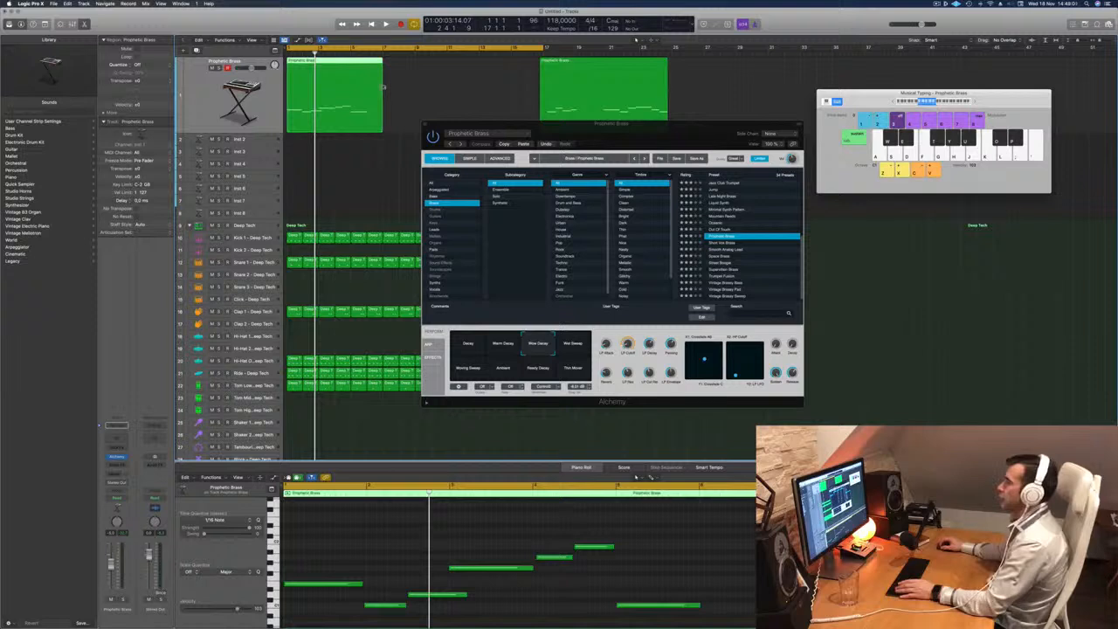
drag(382, 109, 408, 111)
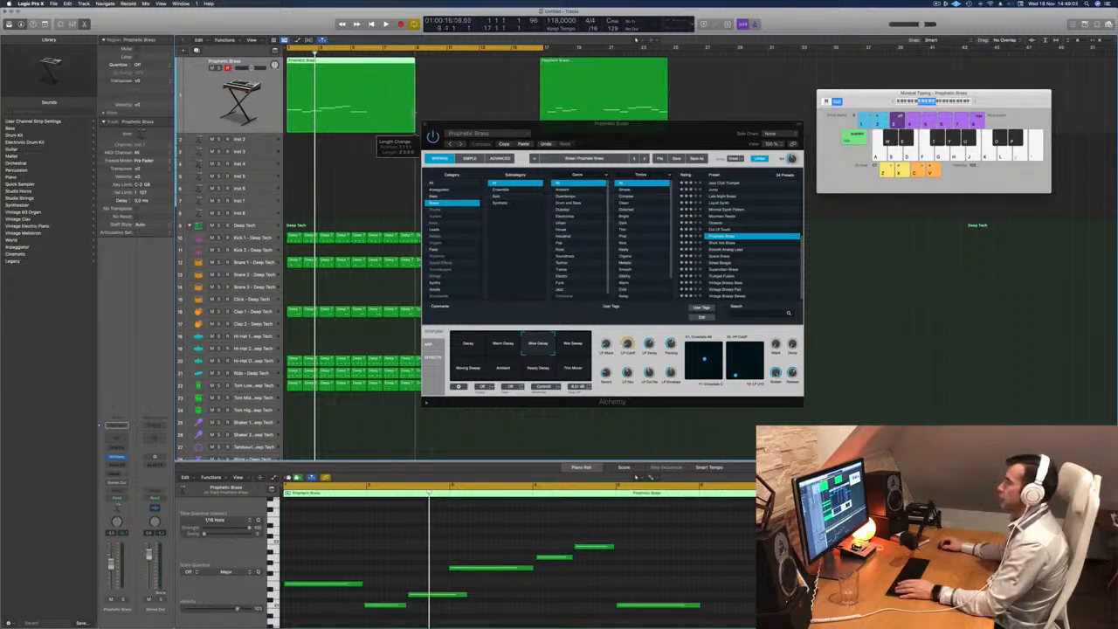
Lengthen the first note of the bar 1 Prophetic Brass region in the Piano Roll so it reaches bar 2.
scroll(634, 534, down, 3)
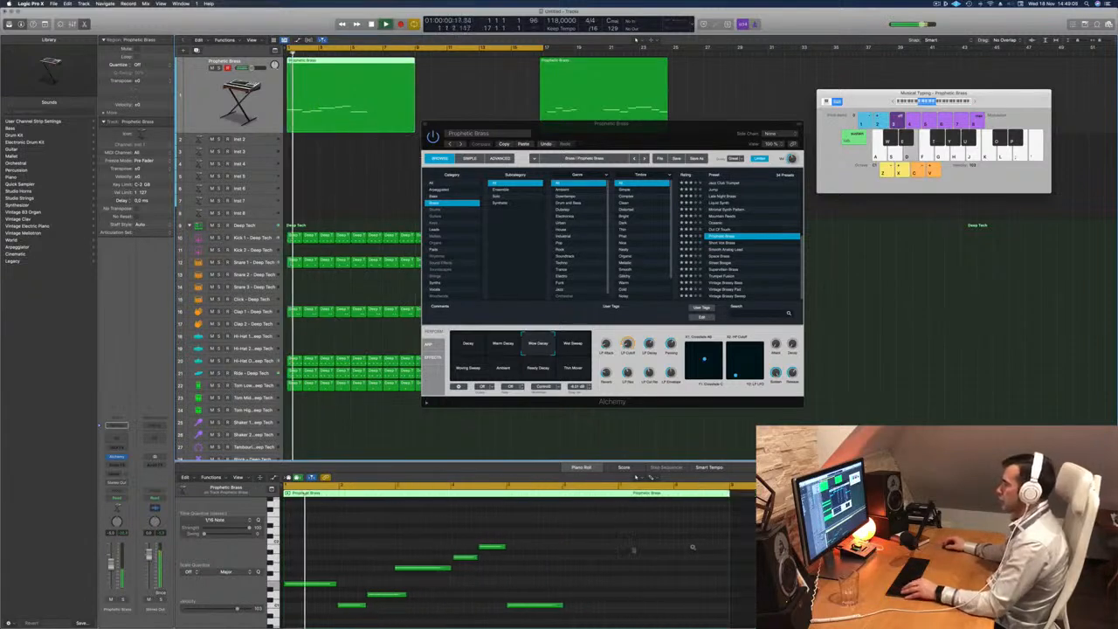
click(416, 592)
key(super+a)
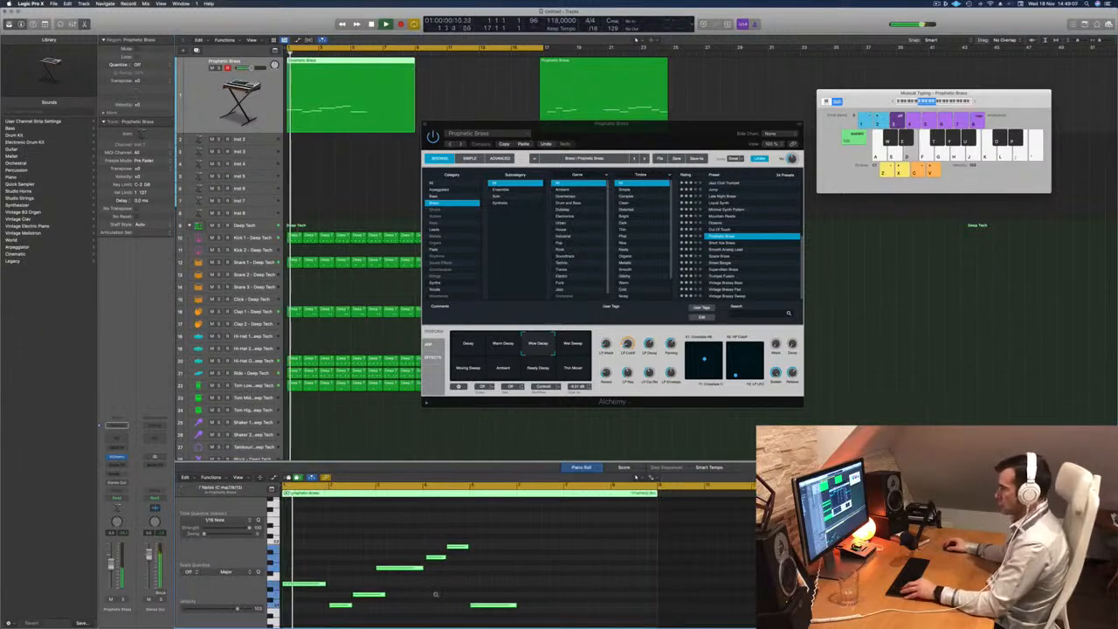
scroll(424, 587, up, 4)
key(Return)
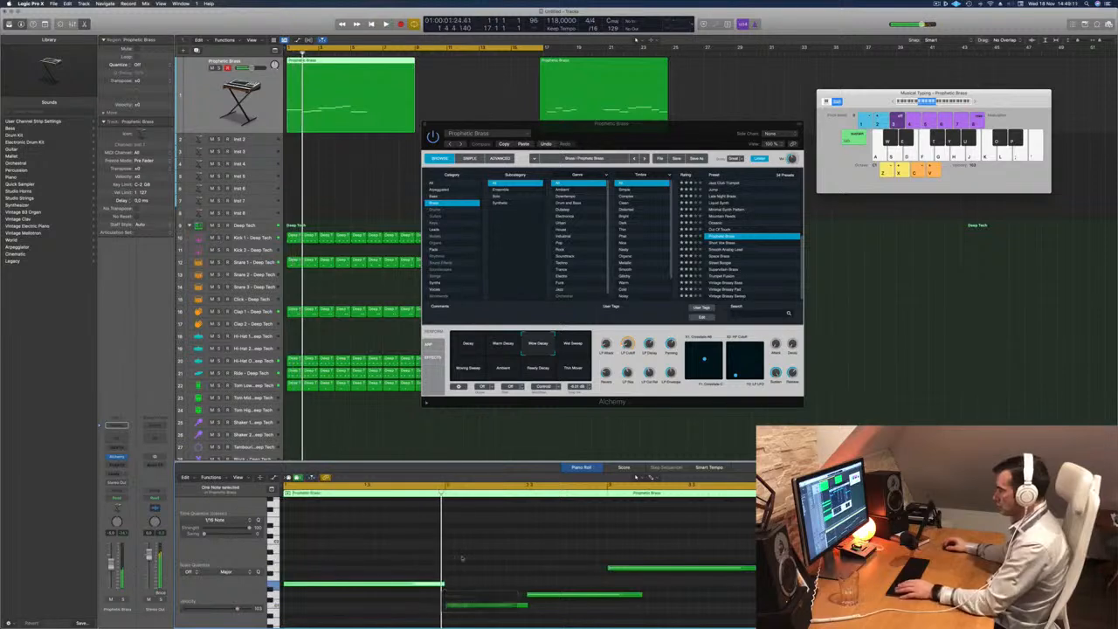
scroll(473, 566, down, 2)
scroll(505, 558, down, 2)
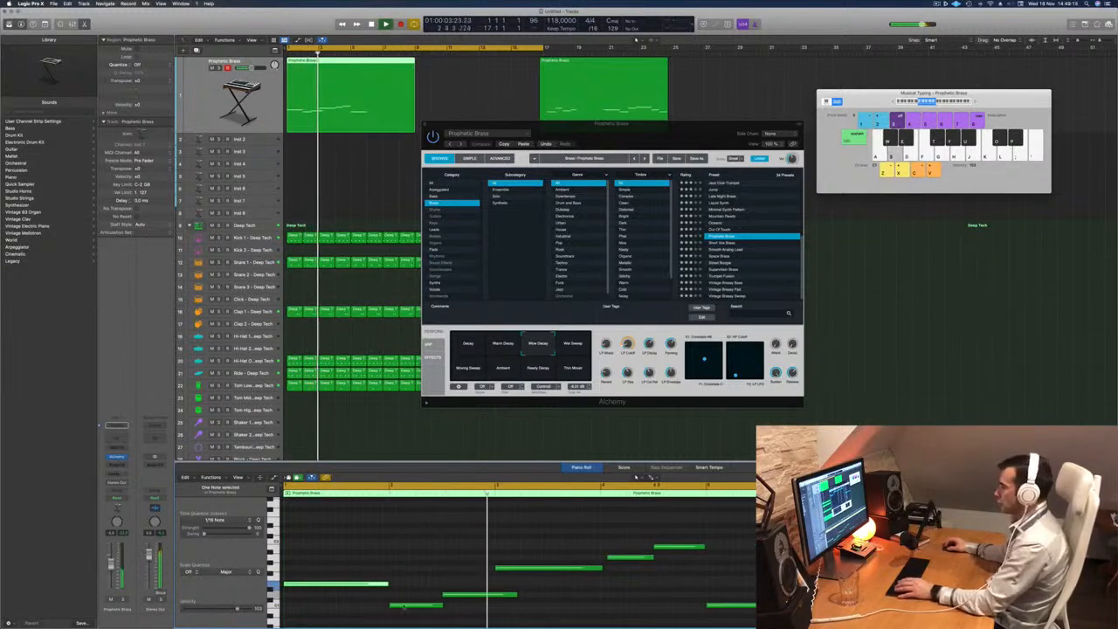
key(space)
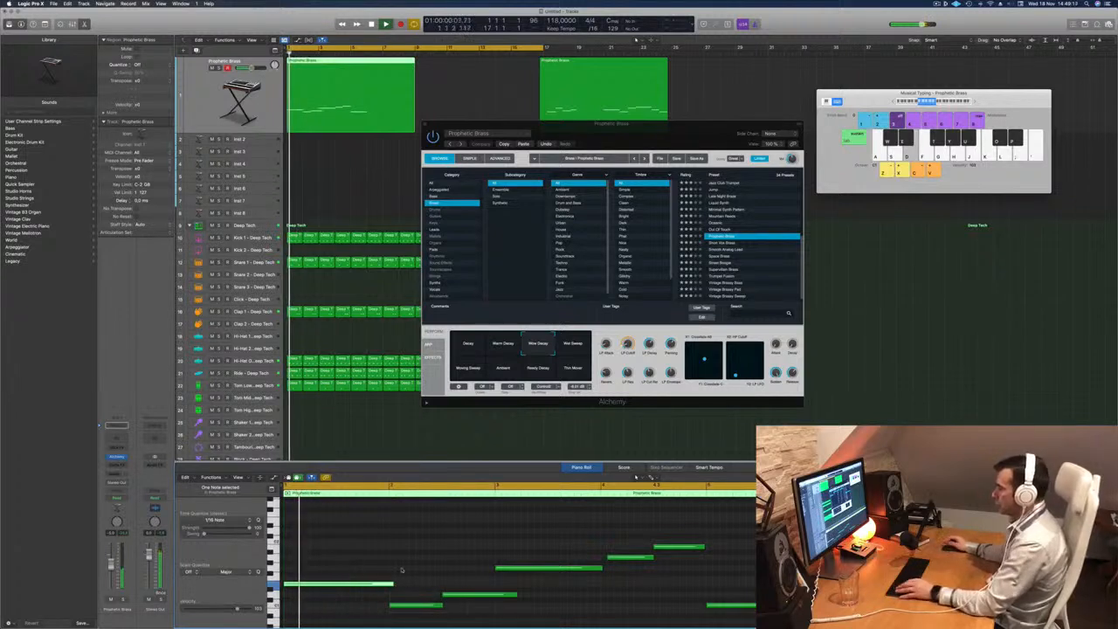
scroll(397, 572, down, 2)
scroll(384, 569, down, 2)
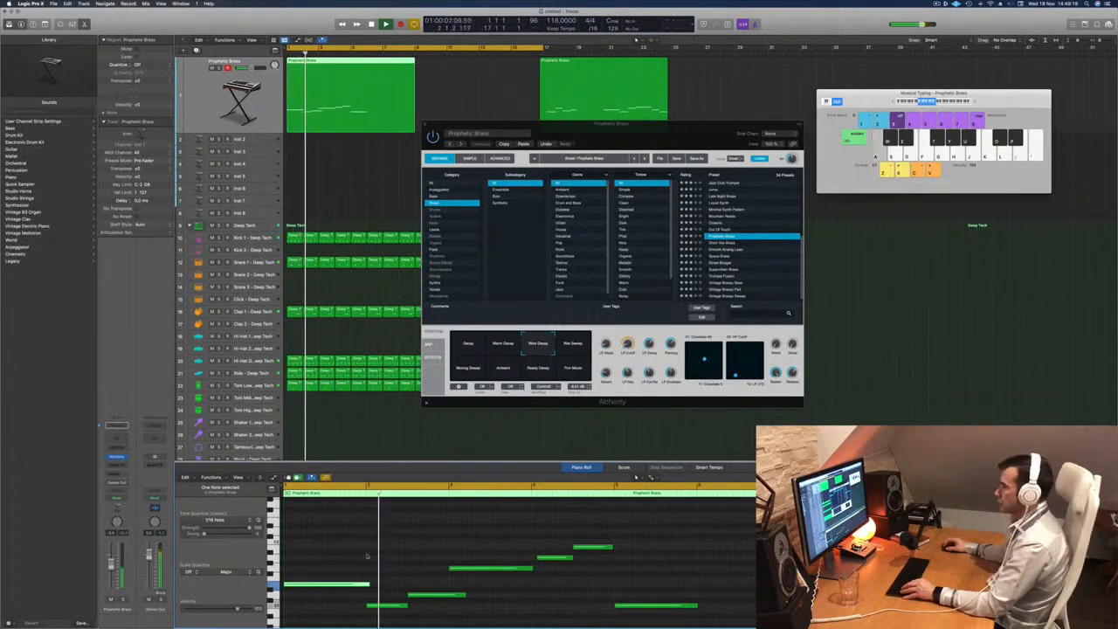
scroll(381, 552, down, 2)
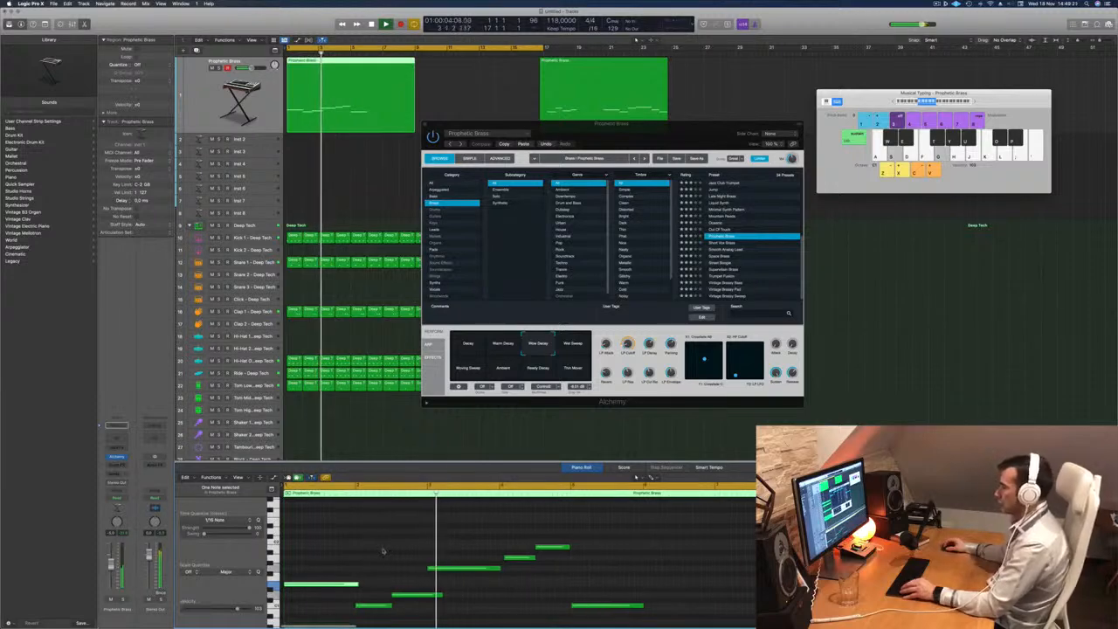
Shift the short note just after bar 4 slightly earlier onto the bar line and play the melody from the start.
click(520, 559)
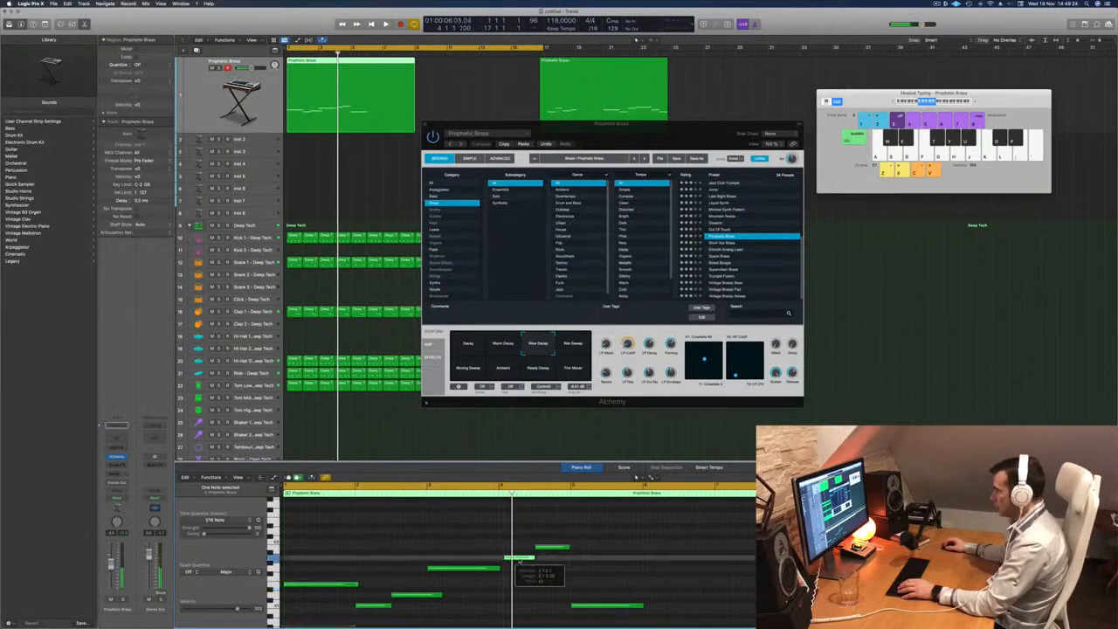
key(space)
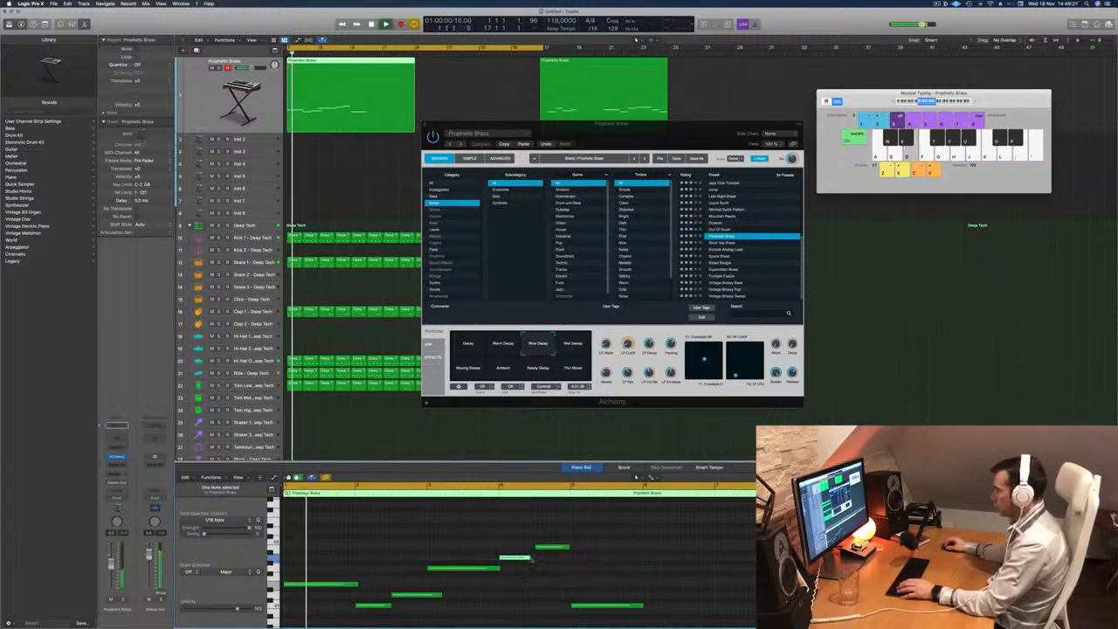
Lengthen the short Prophetic Brass note at bar 4 slightly so it reaches the next, highest note.
drag(531, 560, 535, 559)
key(space)
key(space)
key(Right)
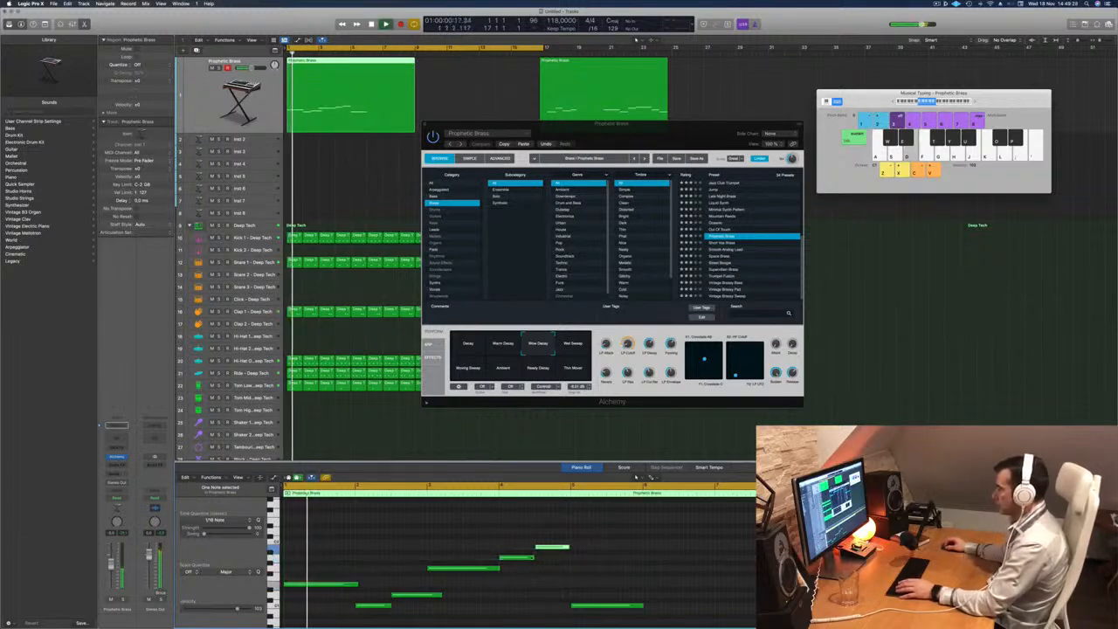
click(534, 558)
key(space)
key(space)
Extend the bar 3 note to bar 4 and the highest note to bar 5, and play the melody from the start.
drag(498, 569, 502, 573)
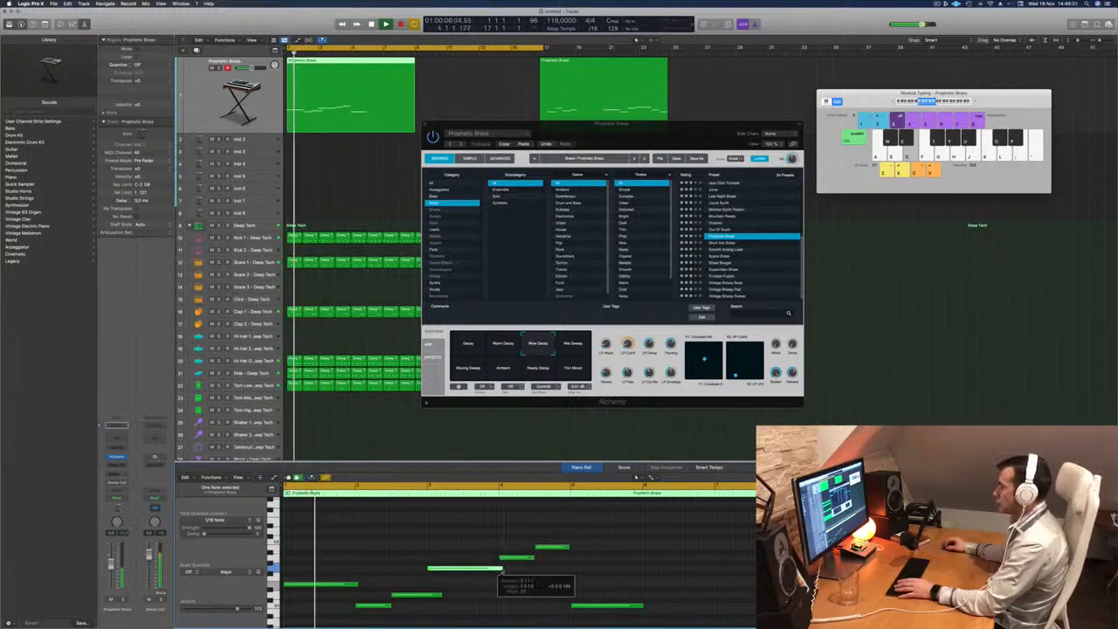
click(566, 548)
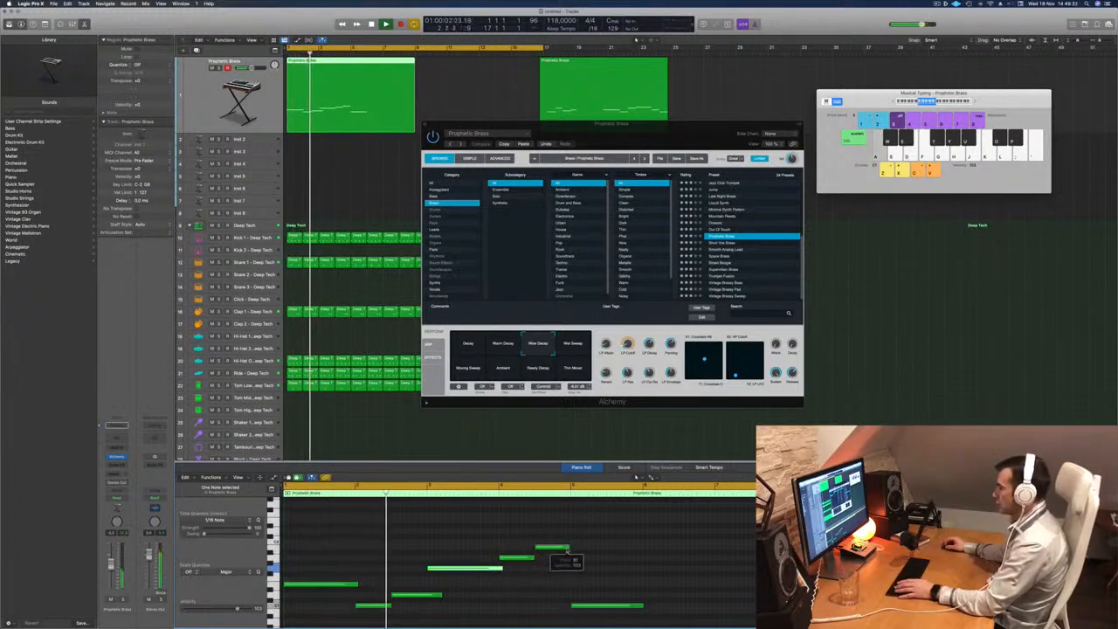
drag(568, 549, 573, 550)
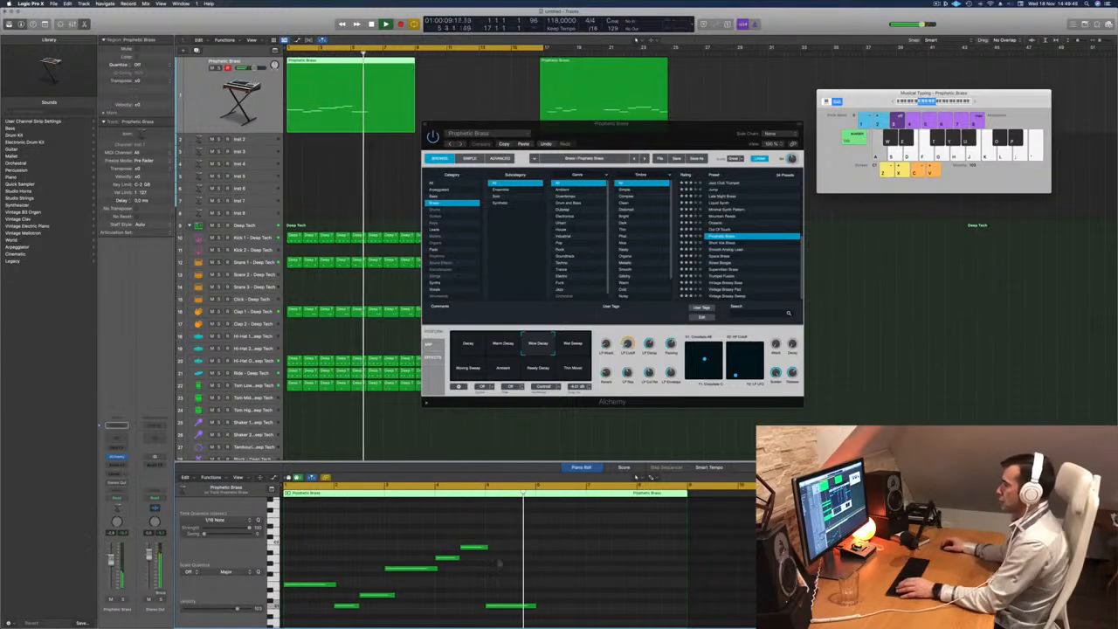
key(Return)
key(space)
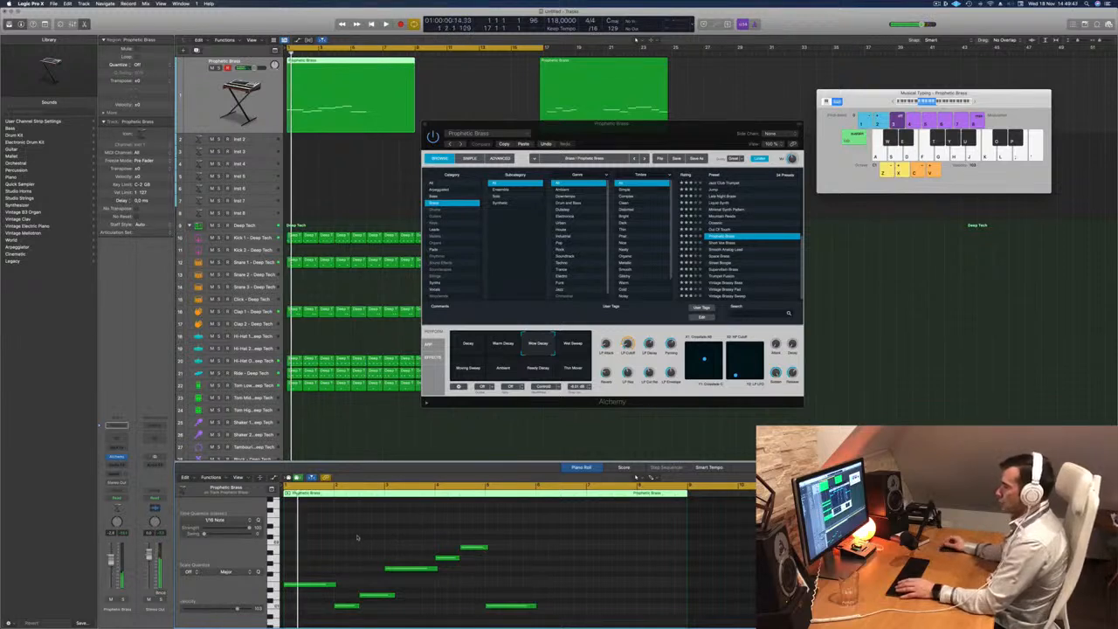
Copy the five notes between bars 2 and 5 to directly after the bar 5 note, so the copies end around bar 9.
drag(354, 531, 476, 621)
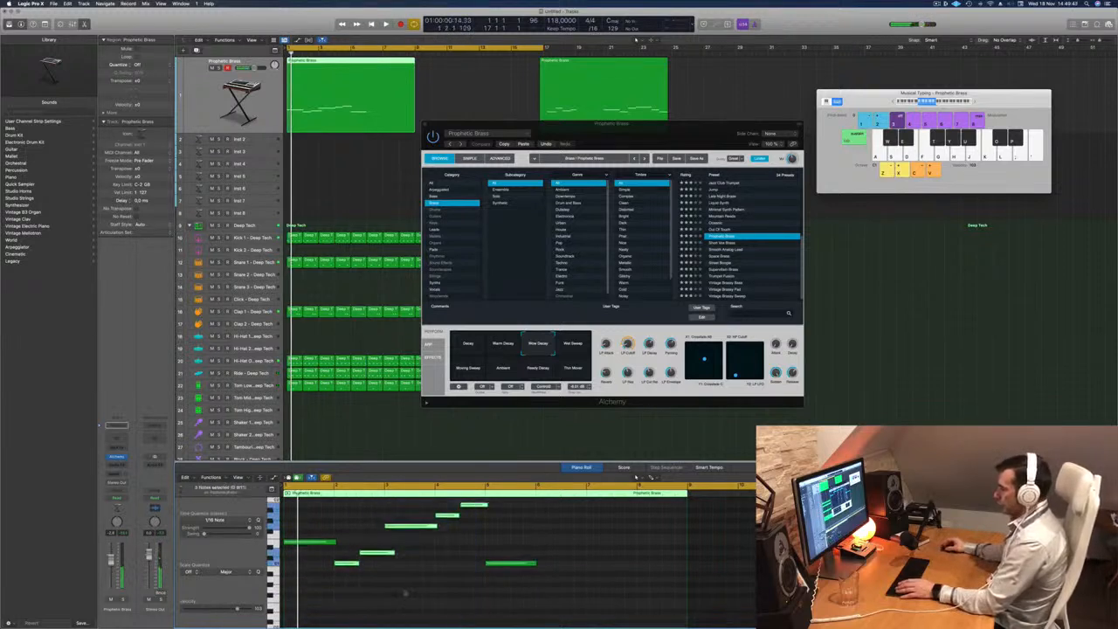
scroll(429, 579, right, 2)
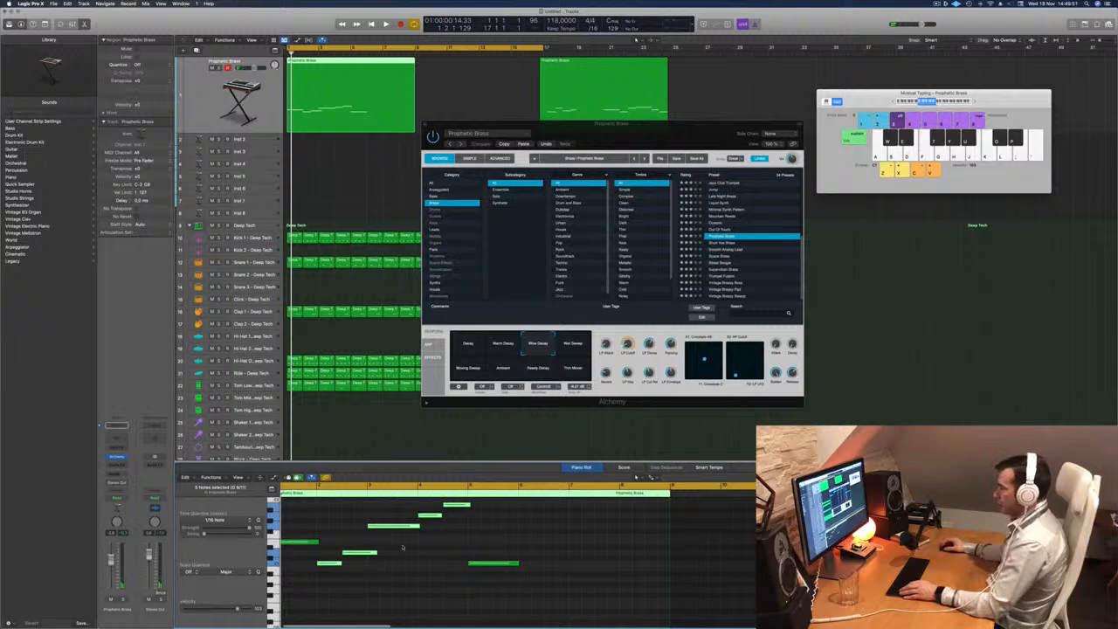
scroll(391, 545, left, 2)
scroll(343, 544, left, 2)
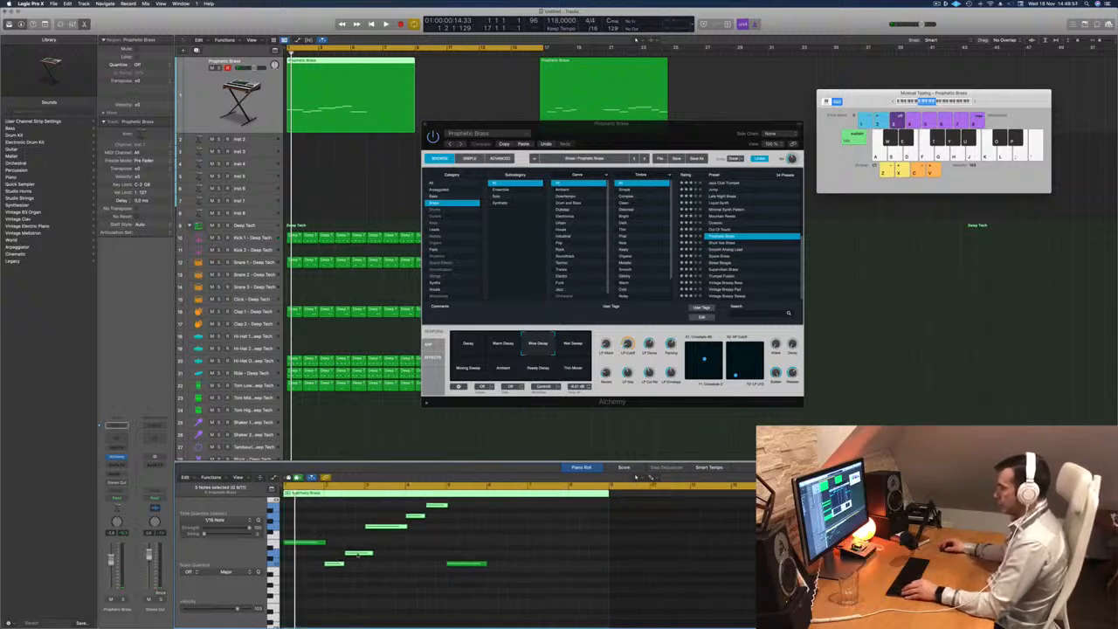
drag(365, 553, 519, 554)
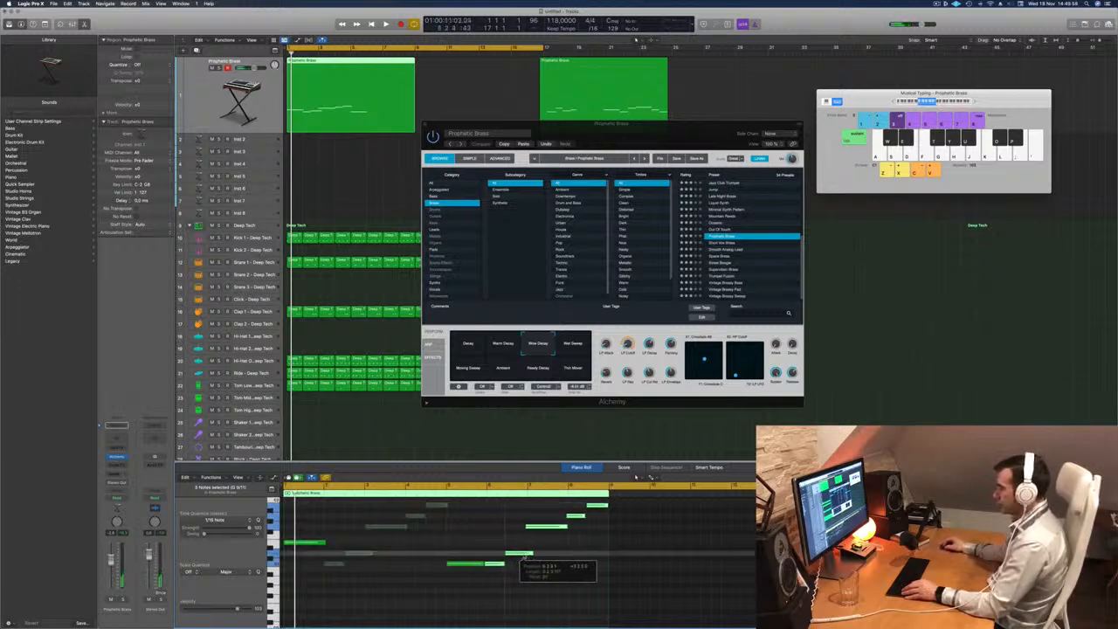
drag(520, 555, 520, 556)
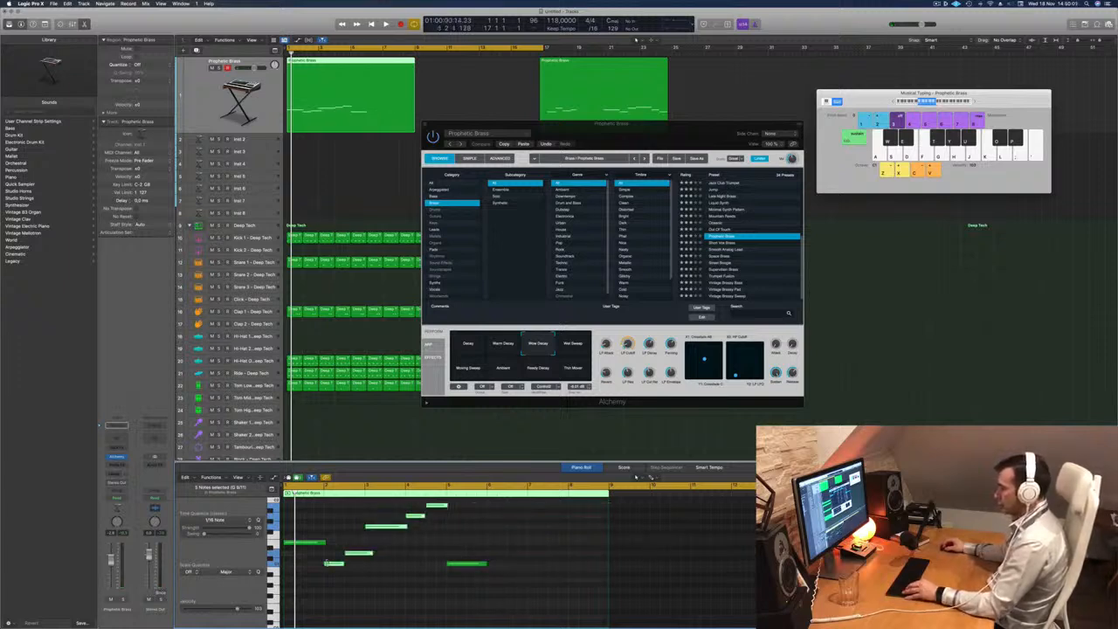
drag(335, 566, 491, 570)
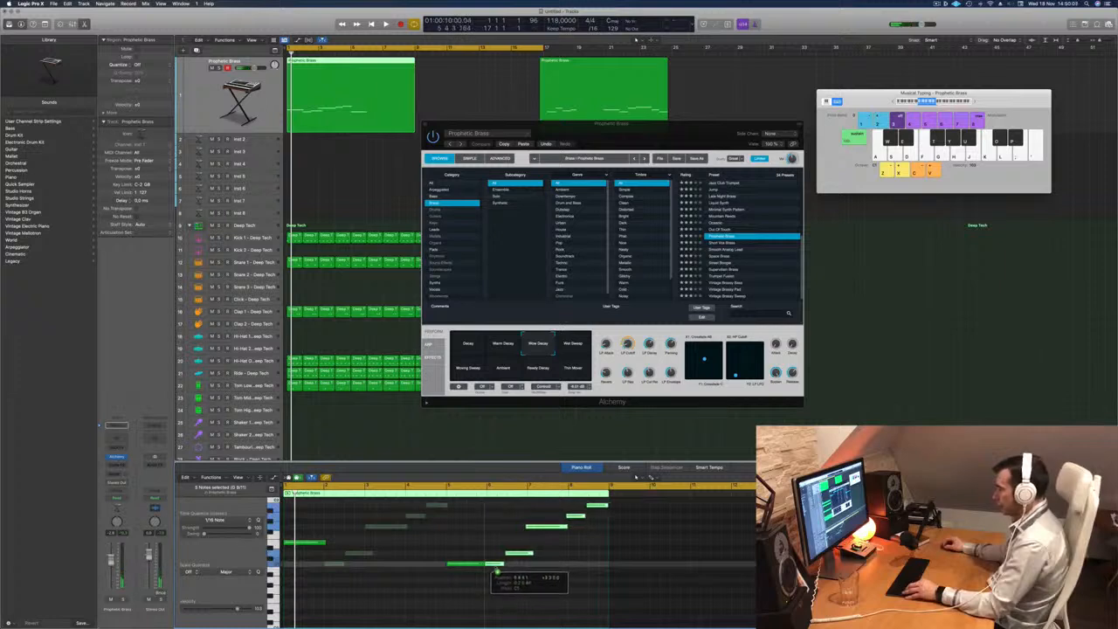
drag(495, 571, 495, 572)
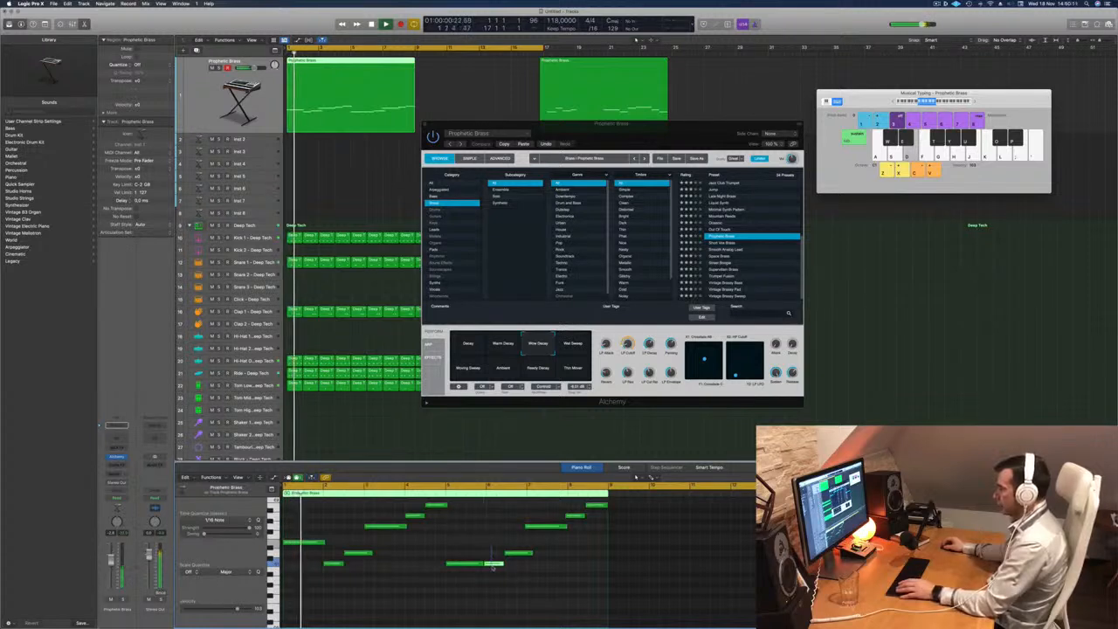
Raise the first copied note, just before bar 6, by four semitones to match the melody's opening note.
click(493, 565)
key(alt+Up)
key(alt+Up)
key(alt+Up)
key(alt+Up)
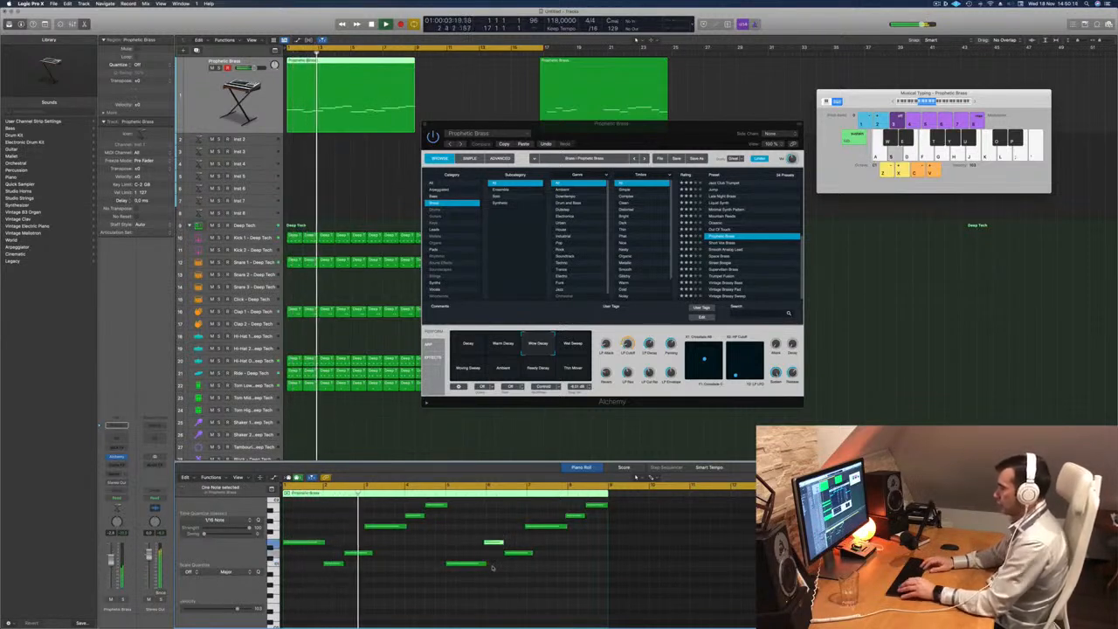
Switch Alchemy's performance snapshot to Decay during playback and move the plug-in window clear of the first region.
drag(639, 134, 536, 94)
key(space)
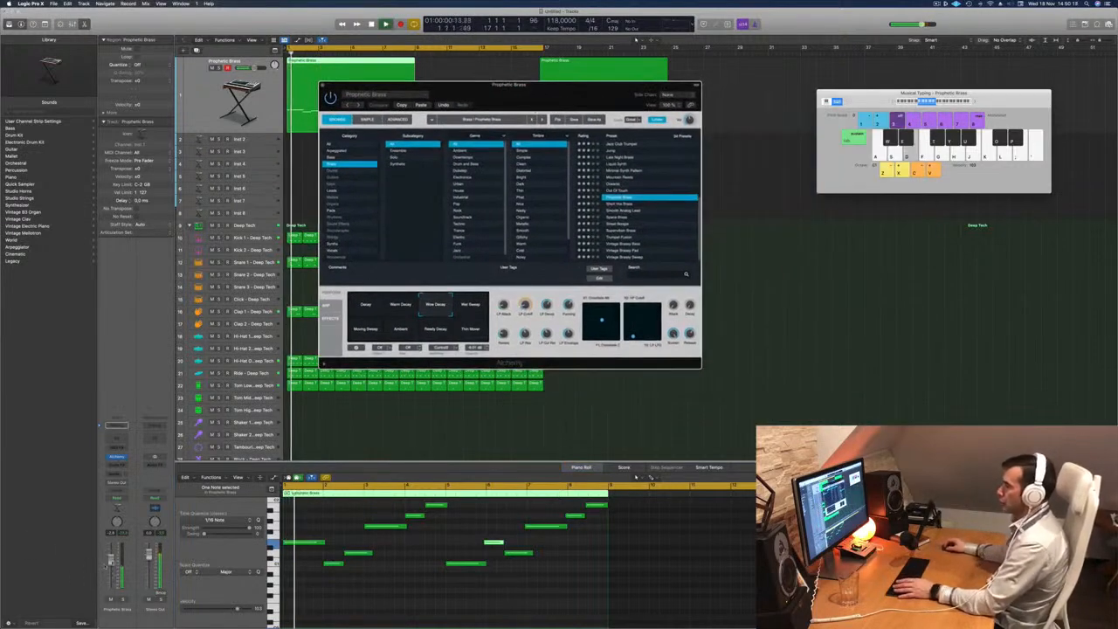
click(285, 491)
drag(560, 93, 629, 87)
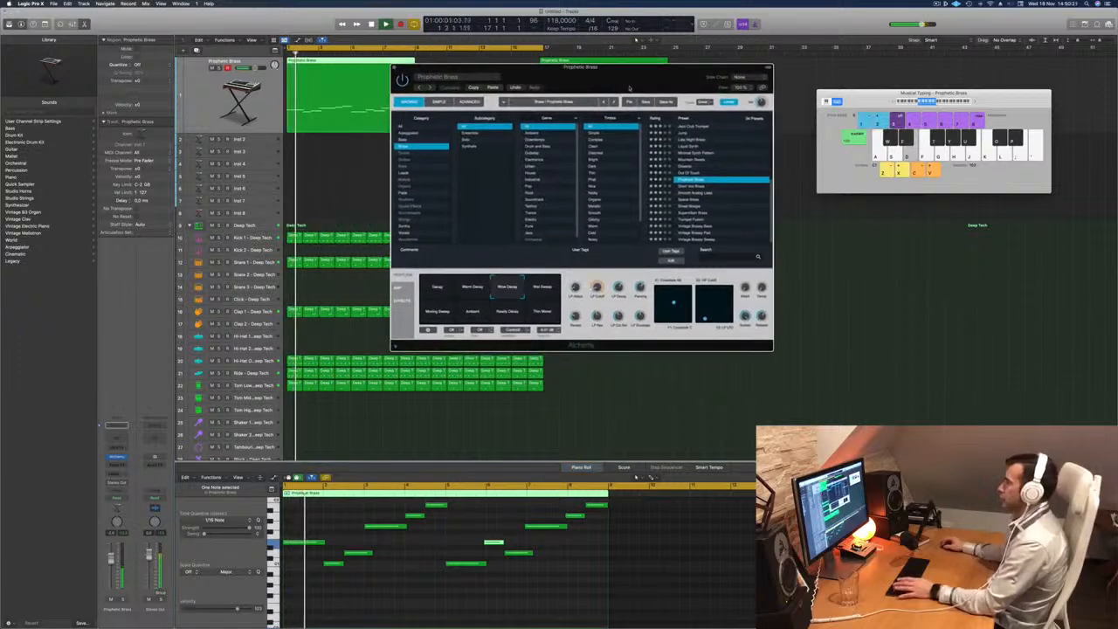
click(432, 284)
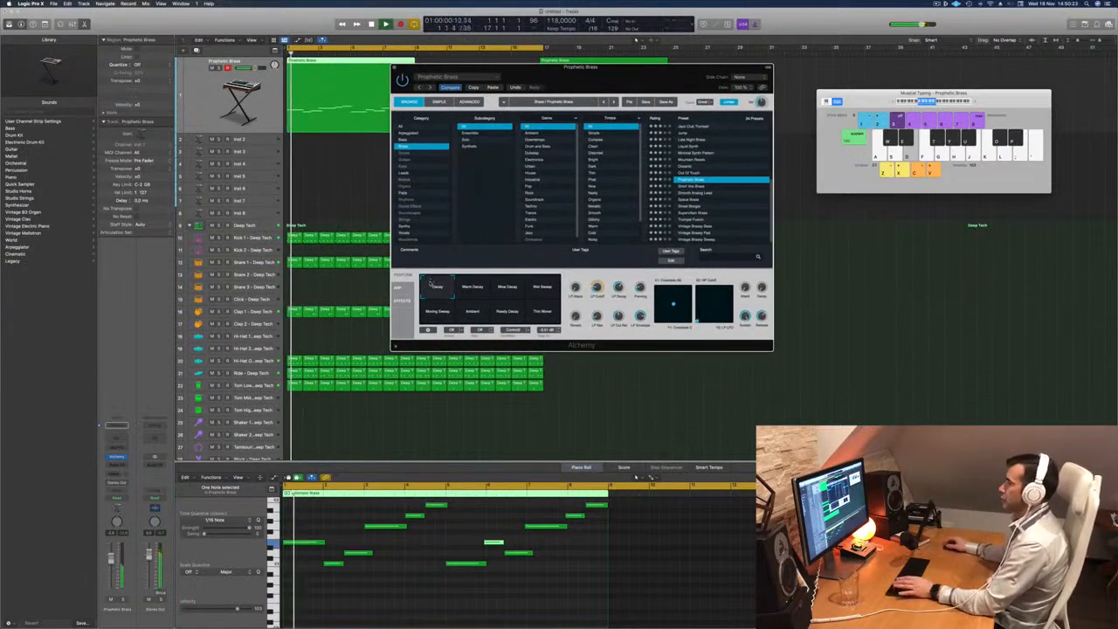
drag(551, 74, 644, 116)
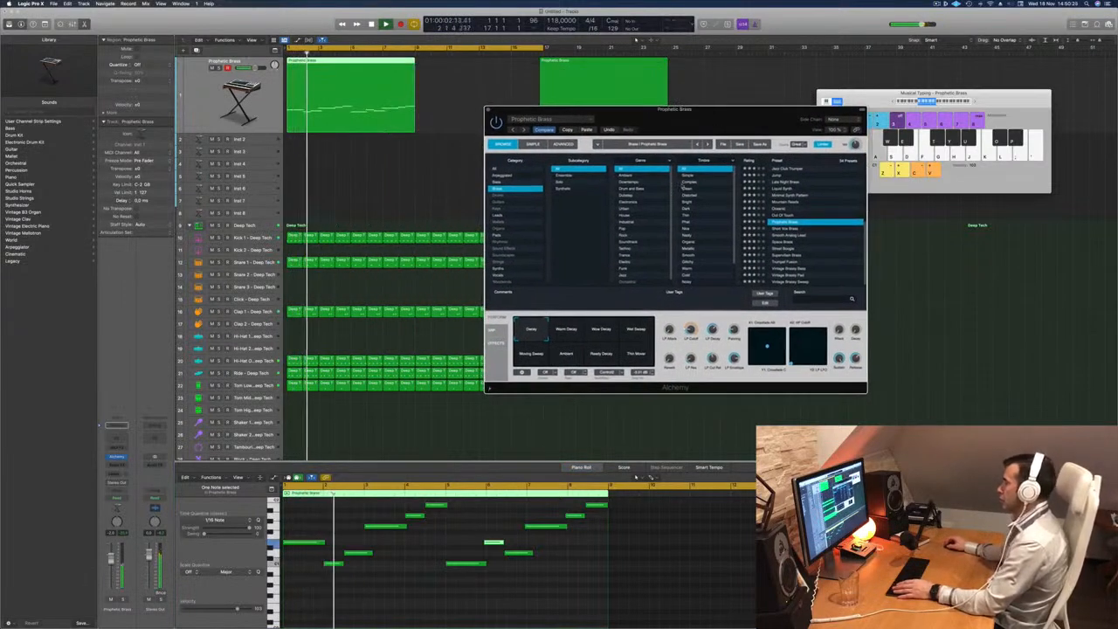
drag(717, 126, 769, 144)
key(Return)
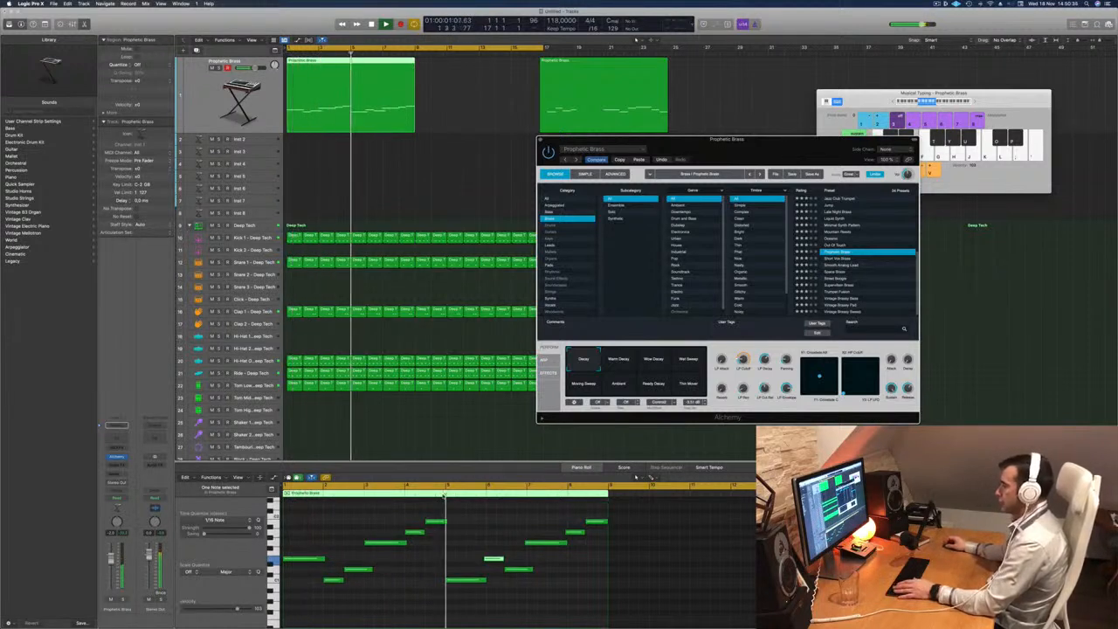
Shift the five copied notes slightly later so the first one starts on the bar 6 line.
click(434, 496)
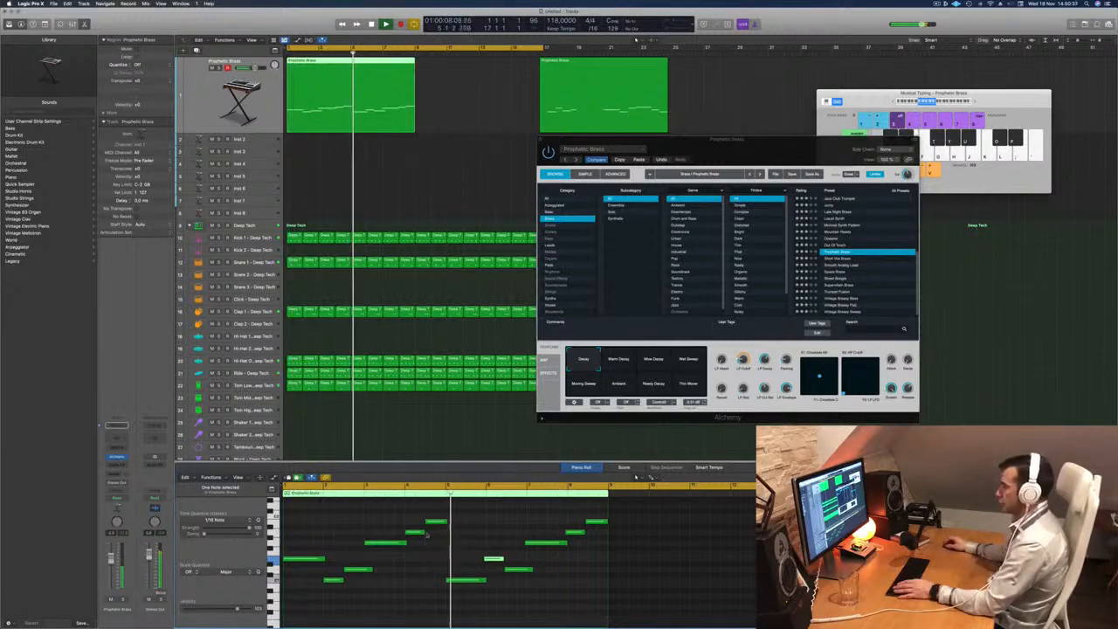
scroll(349, 577, down, 5)
scroll(349, 575, up, 1)
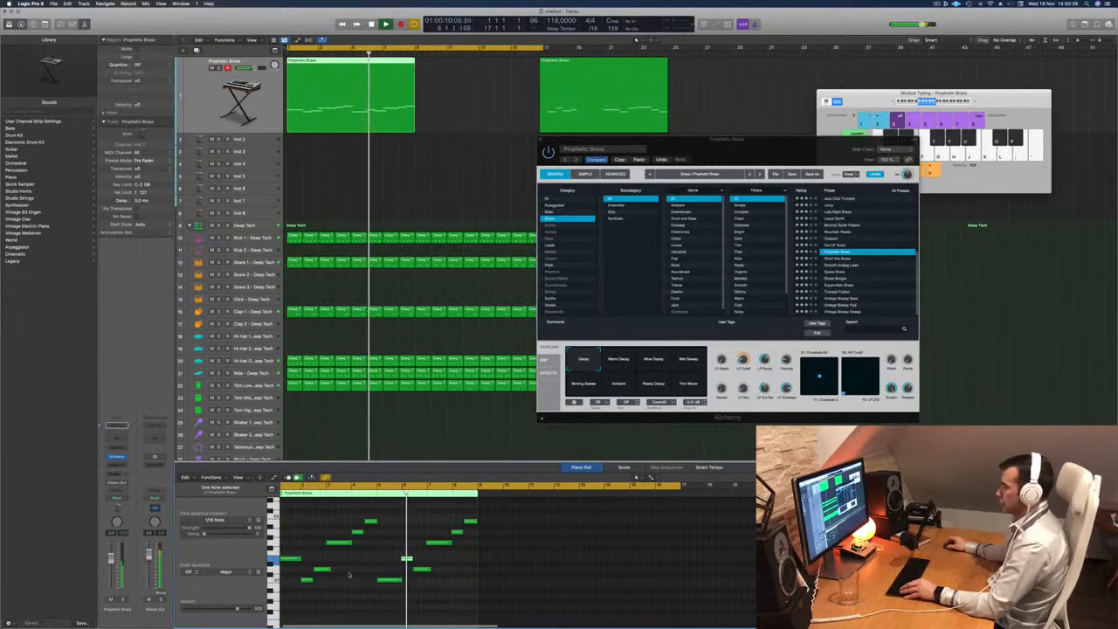
scroll(350, 575, up, 2)
scroll(487, 566, up, 2)
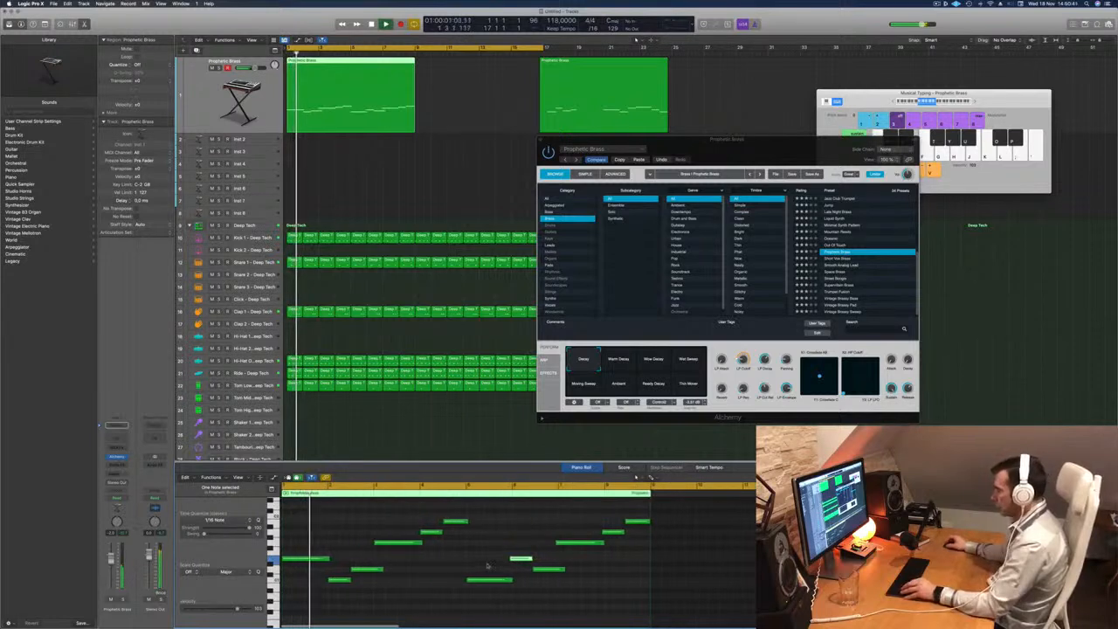
scroll(591, 535, up, 1)
drag(584, 521, 769, 605)
click(605, 563)
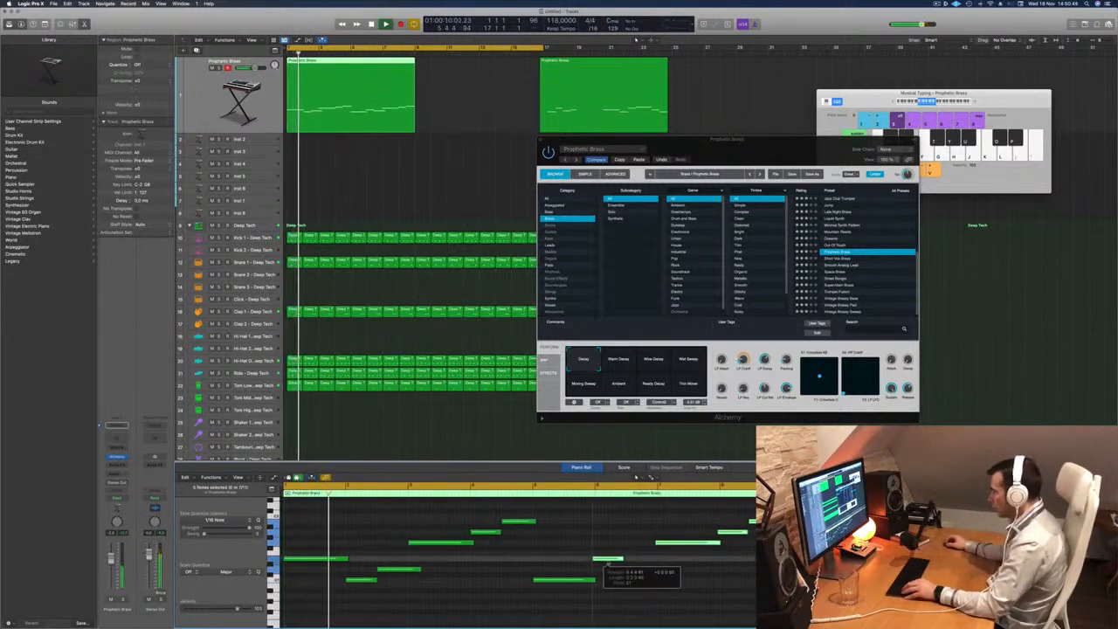
scroll(608, 566, down, 2)
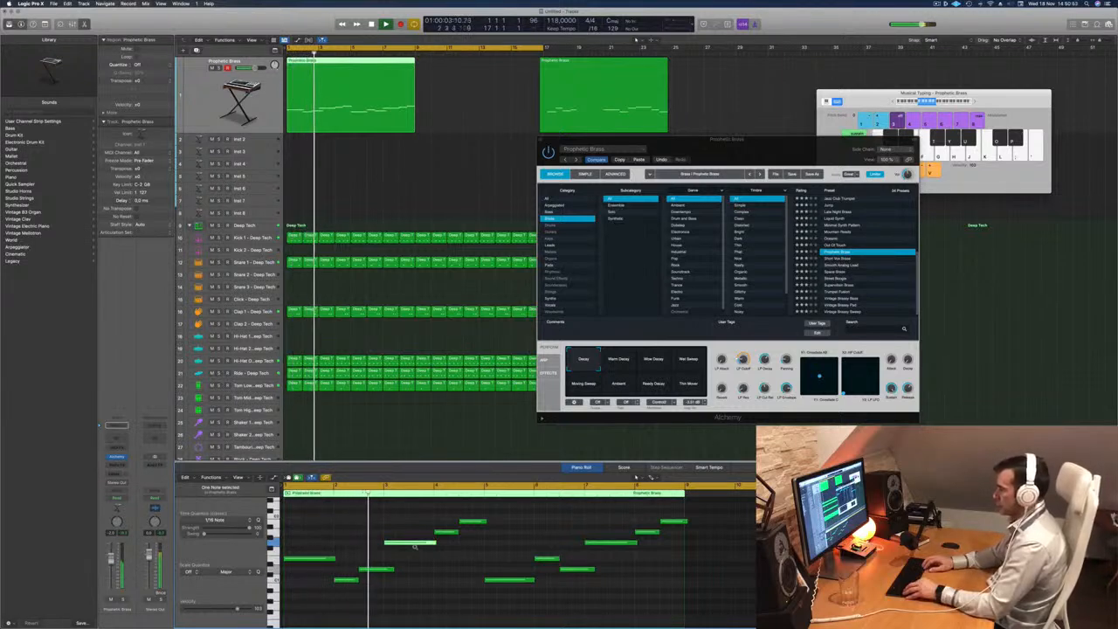
Lower the long note at bar 3 to the same pitch as the melody's opening note.
drag(414, 545, 415, 549)
key(alt+Down)
key(alt+Down)
key(alt+Down)
key(alt+Down)
key(alt+Down)
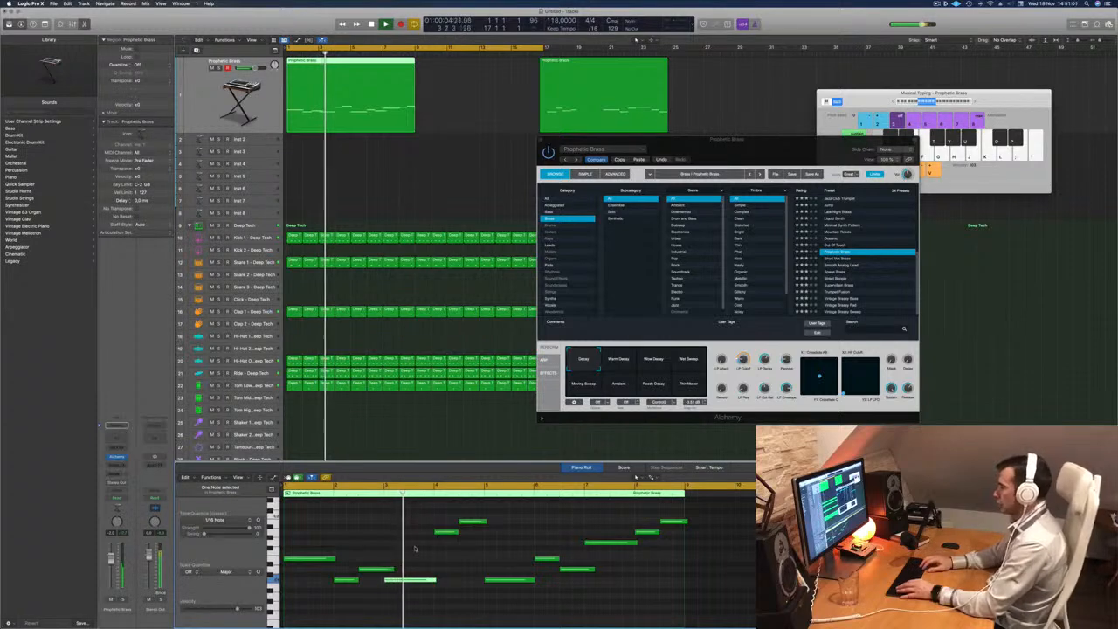
key(space)
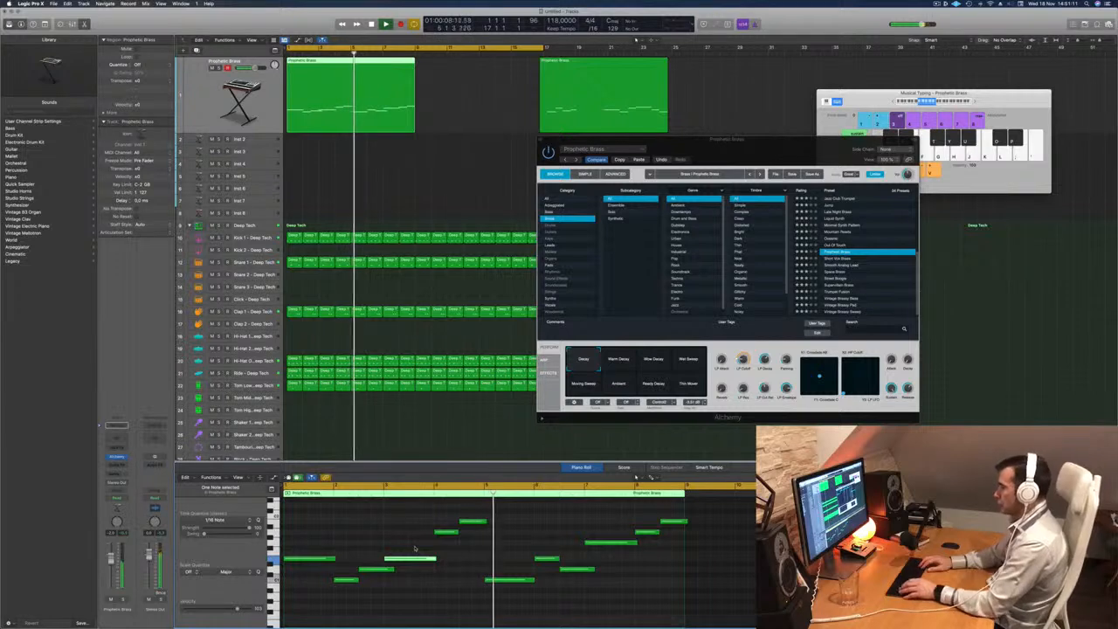
Lower the short note at bar 4 to the pitch of the bar 2 note and play the melody from the start.
key(Return)
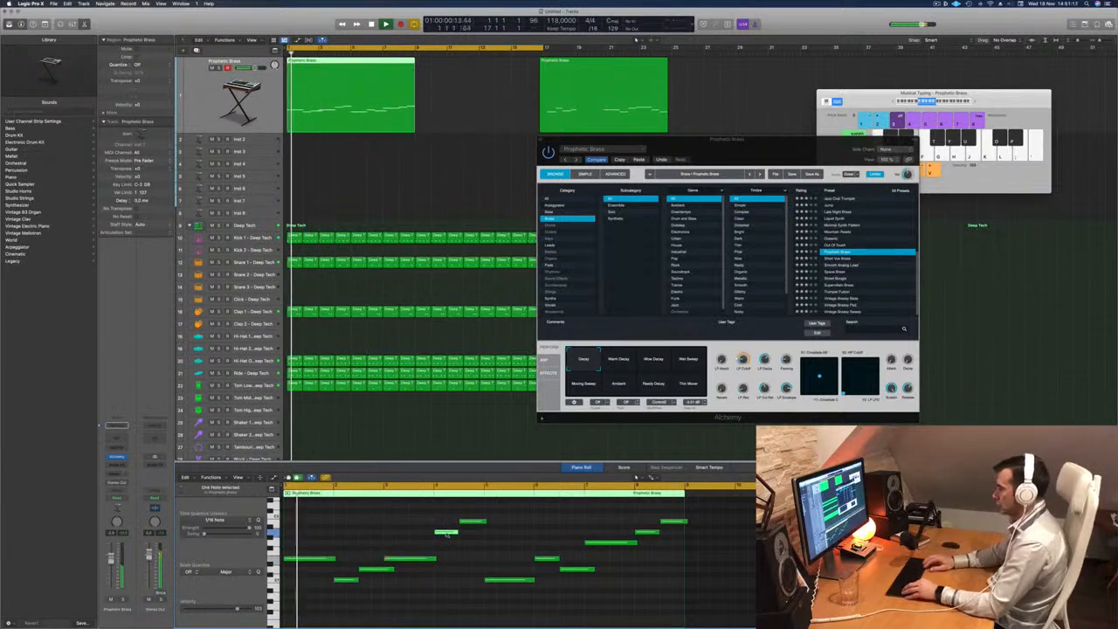
key(alt+shift+Down)
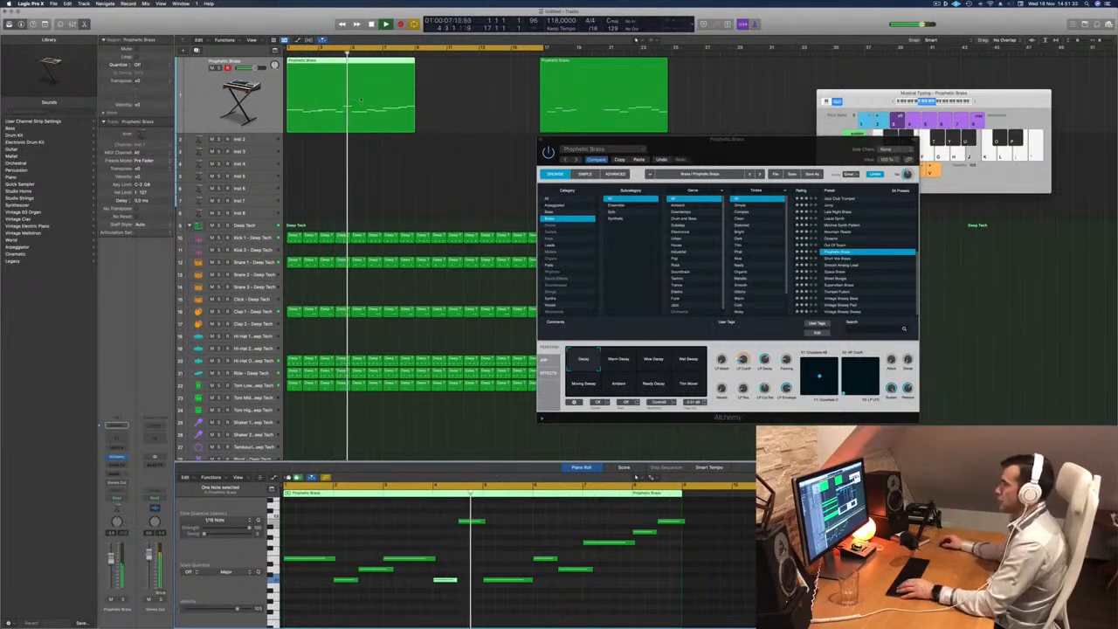
key(Return)
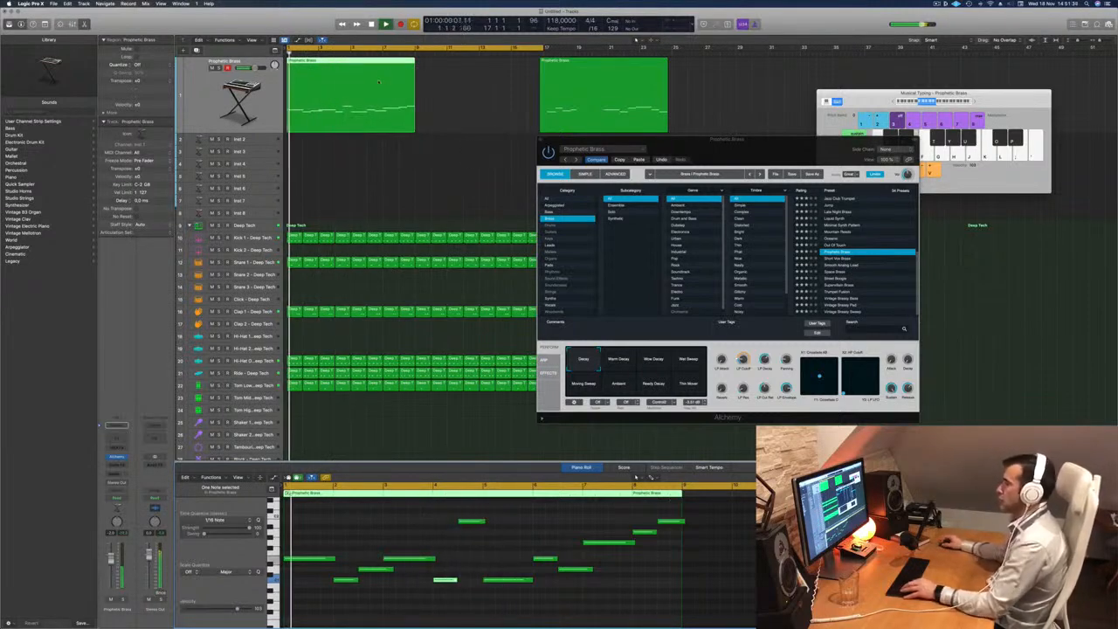
Reduce the Prophetic Brass melody to its first four bars by splitting it at bar 5, and repeat that region up to bar 17.
key(super+t)
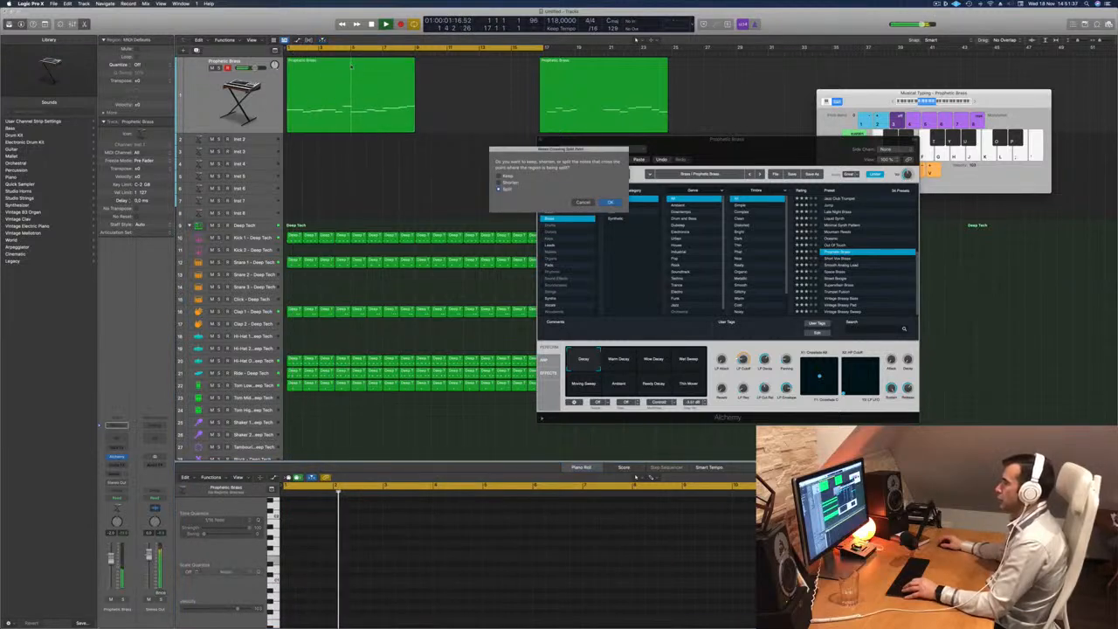
key(Return)
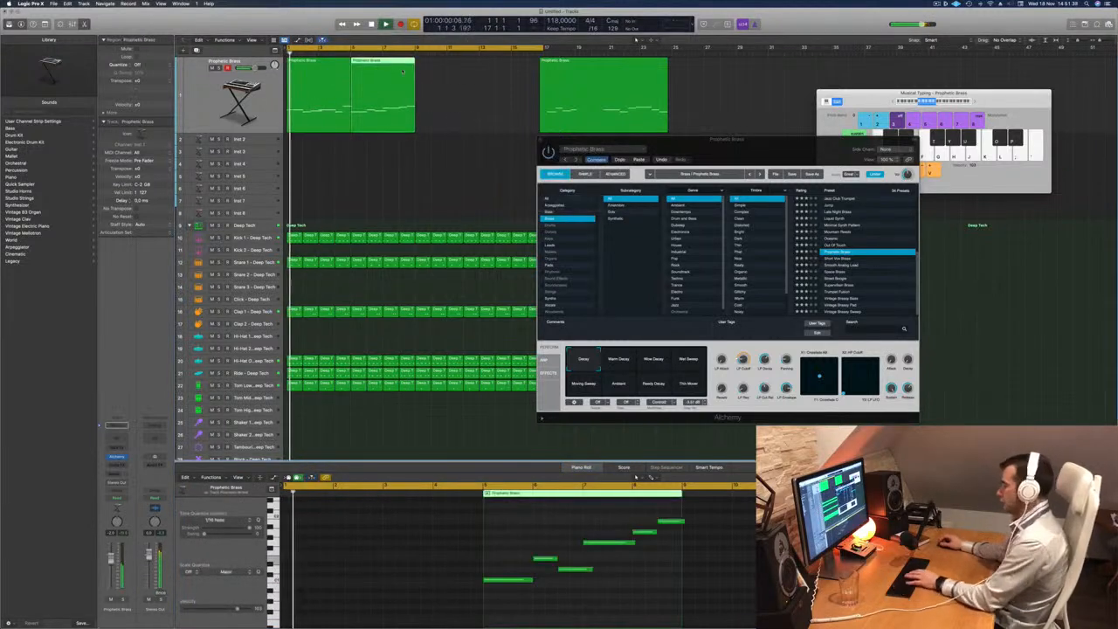
drag(311, 78, 524, 115)
key(Delete)
key(Return)
click(207, 103)
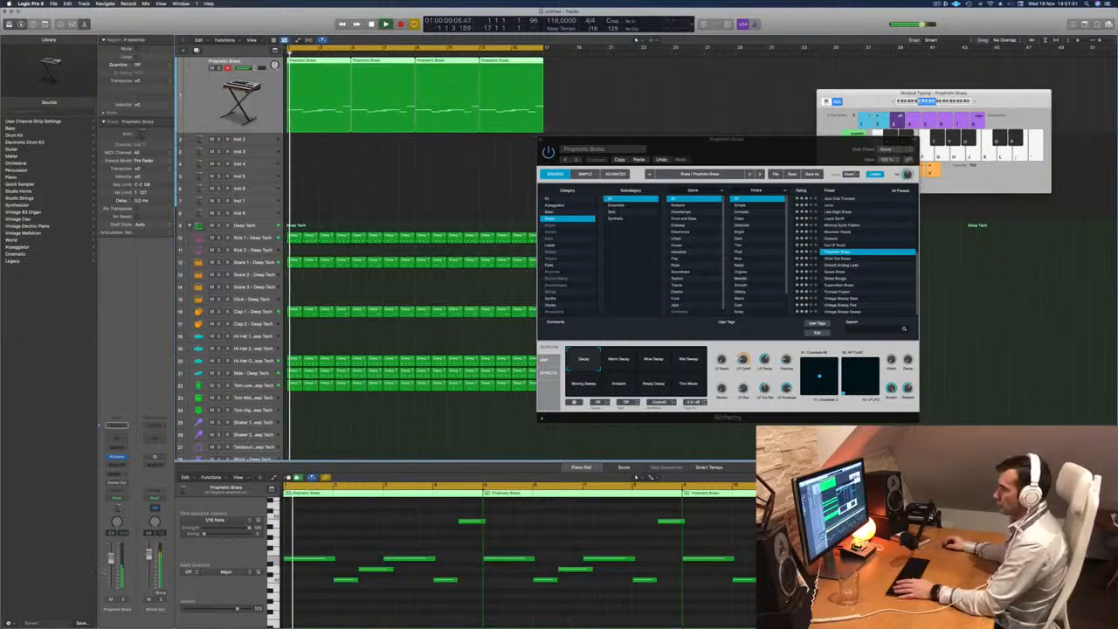
Insert a Compressor on the Prophetic Brass track and set its side chain source to Kick 1 - Deep Tech.
drag(763, 145, 621, 114)
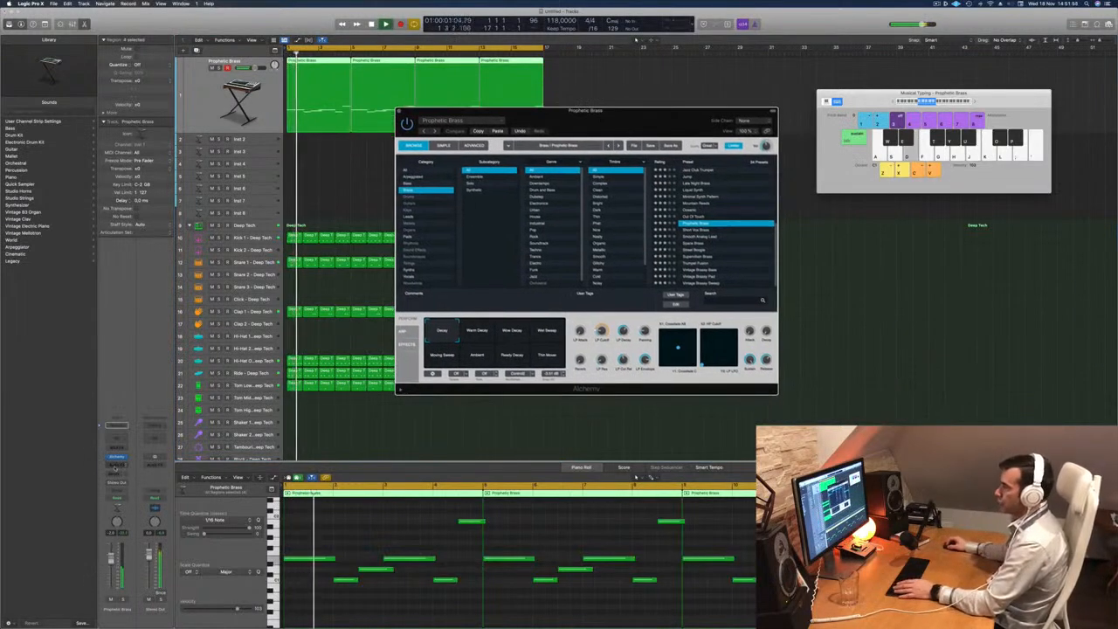
click(116, 455)
click(177, 494)
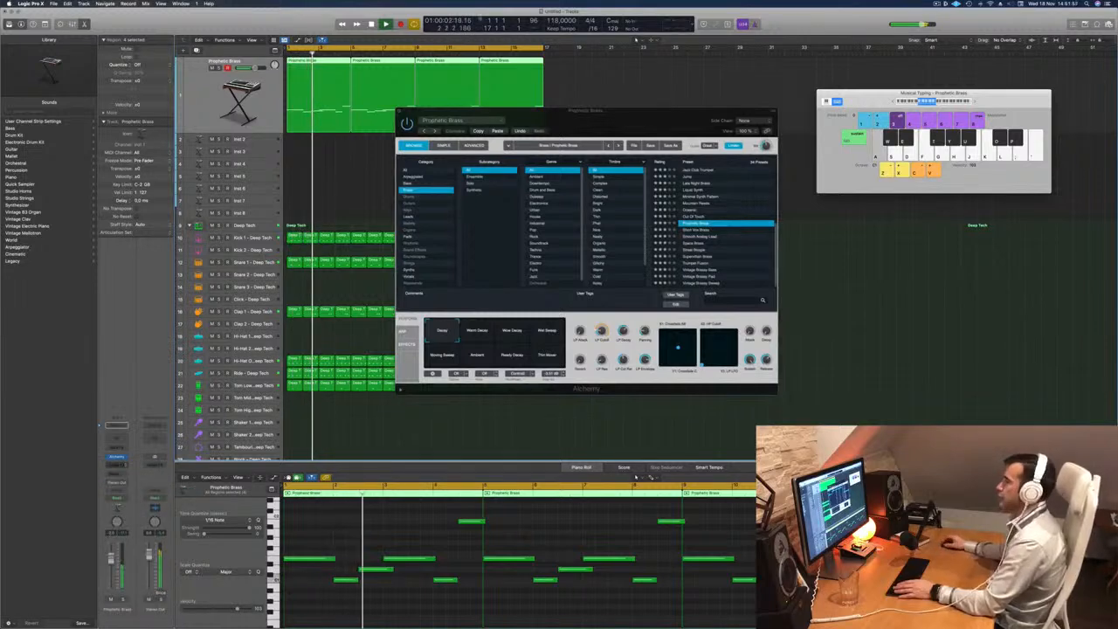
click(630, 92)
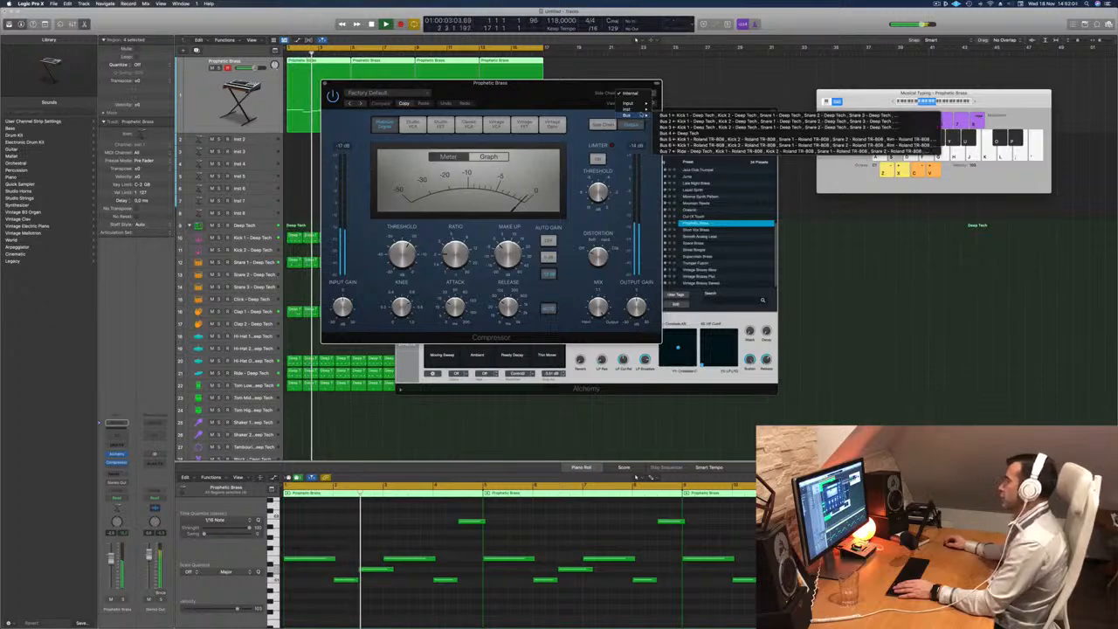
mouse_move(636, 108)
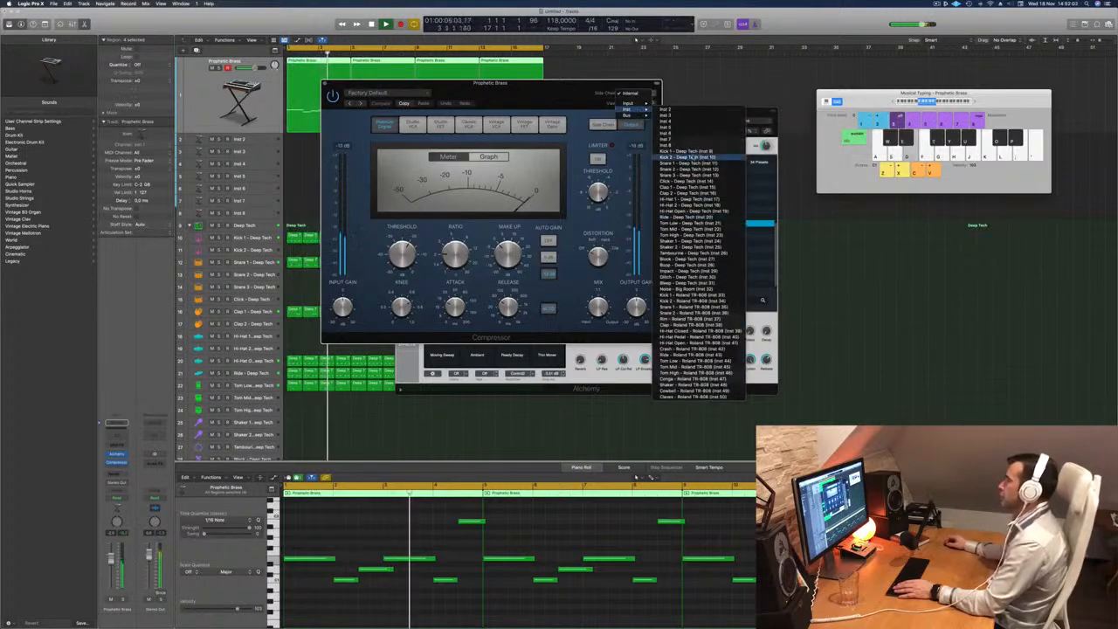
click(686, 154)
drag(529, 98, 544, 103)
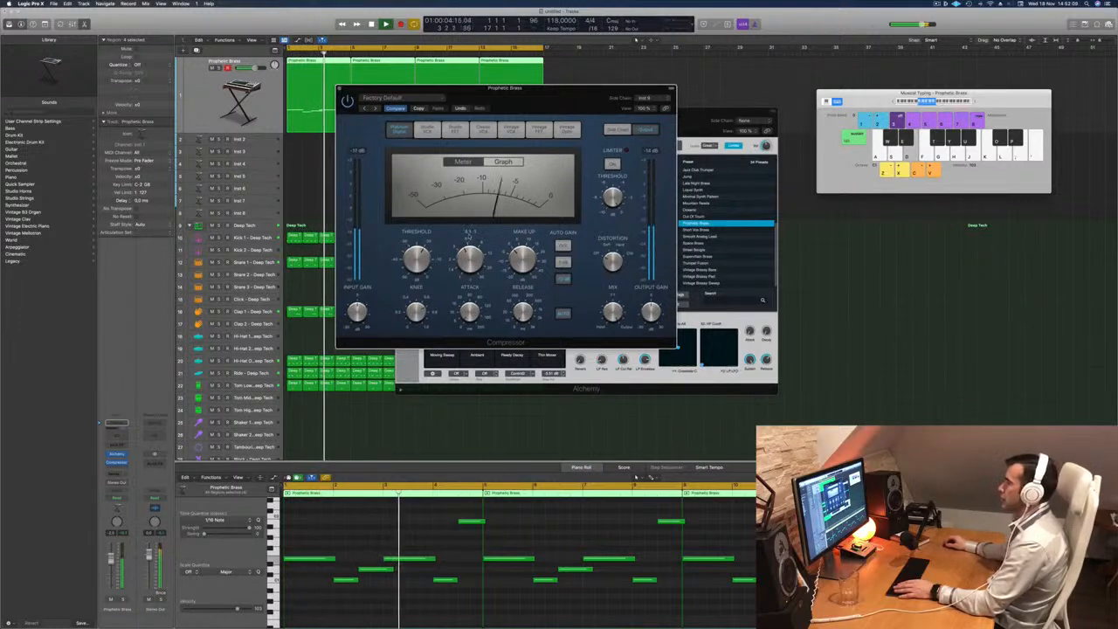
Listen to the side-chained brass from the start, and close the Compressor and Alchemy windows.
key(Return)
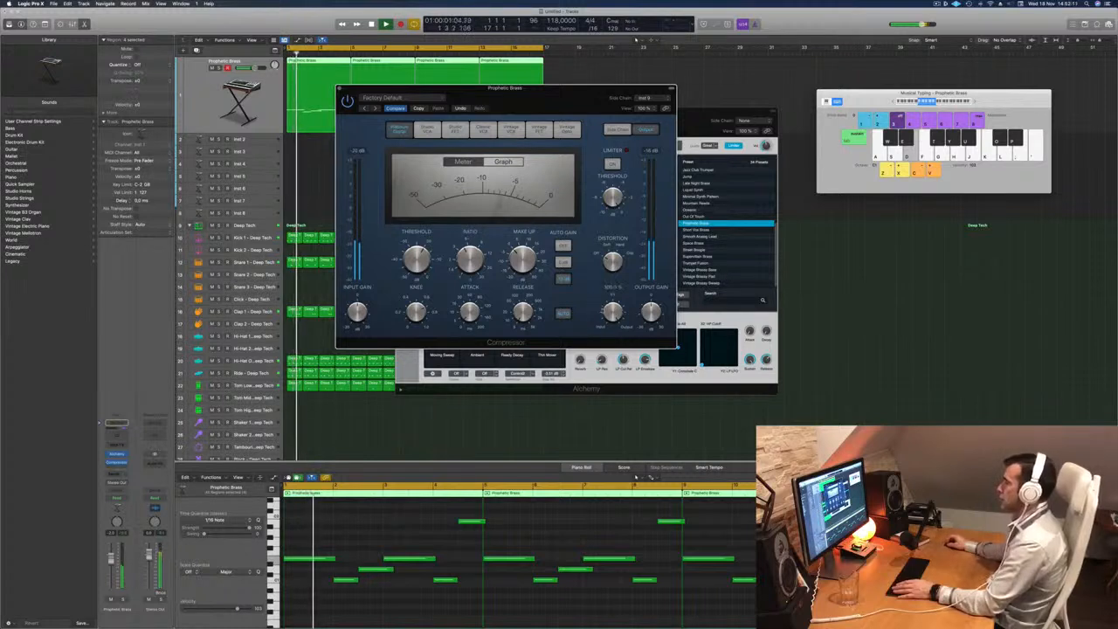
drag(511, 101, 529, 128)
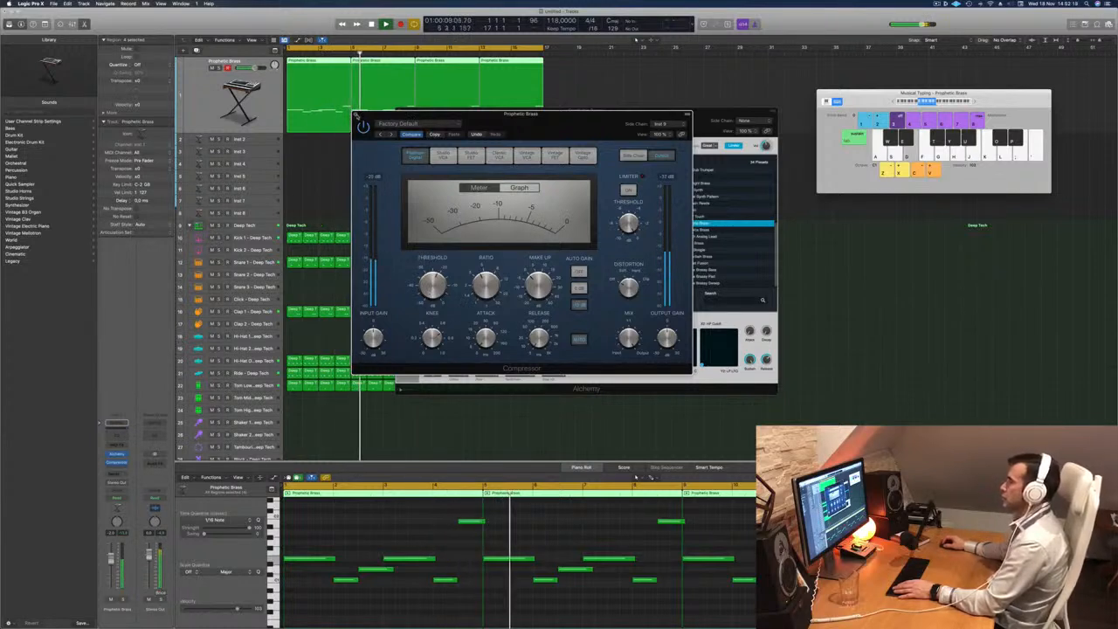
click(355, 114)
key(Return)
drag(553, 120, 581, 123)
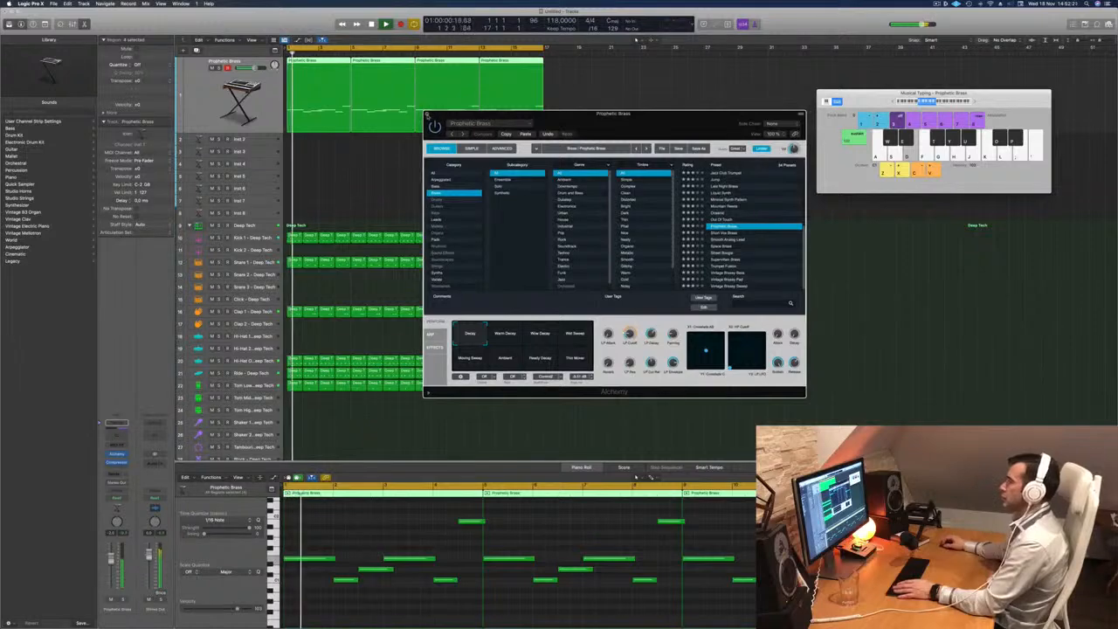
key(super+w)
key(Return)
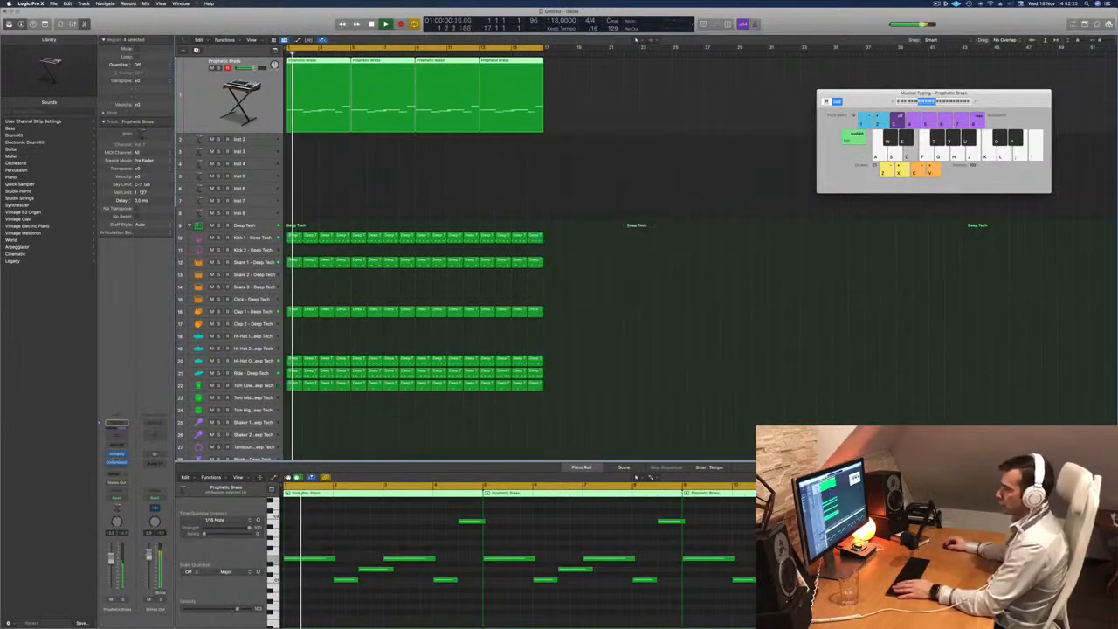
Reopen Alchemy on the brass and compare the Moving Sweep, Ambient, Ready Decay and Wet Sweep snapshots, settling on the decay snapshot beside Wet Sweep.
key(v)
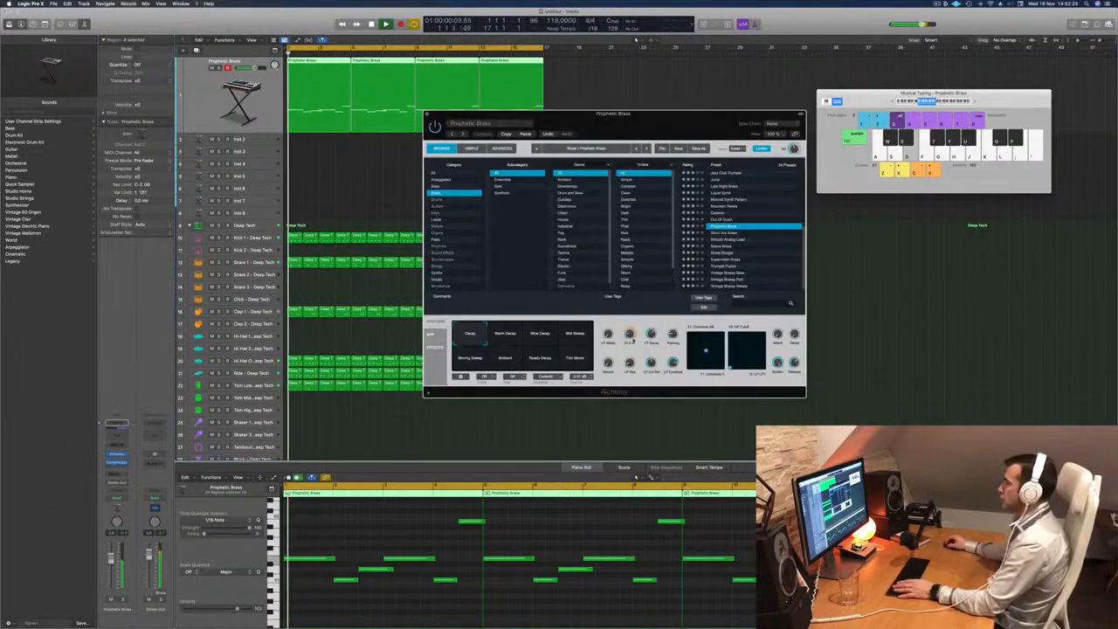
key(Return)
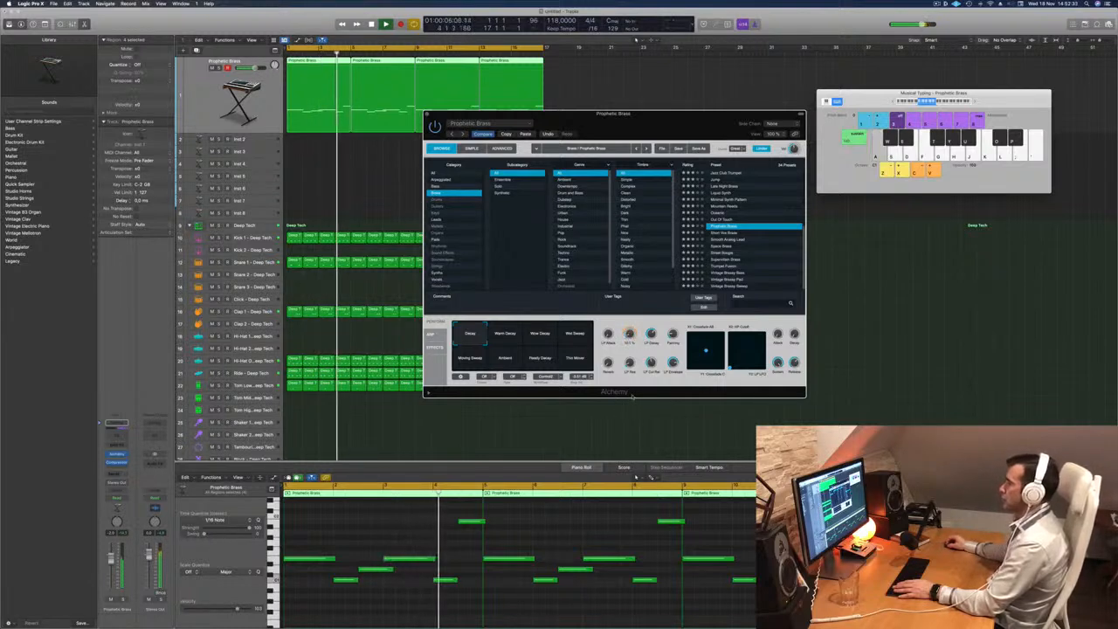
click(484, 360)
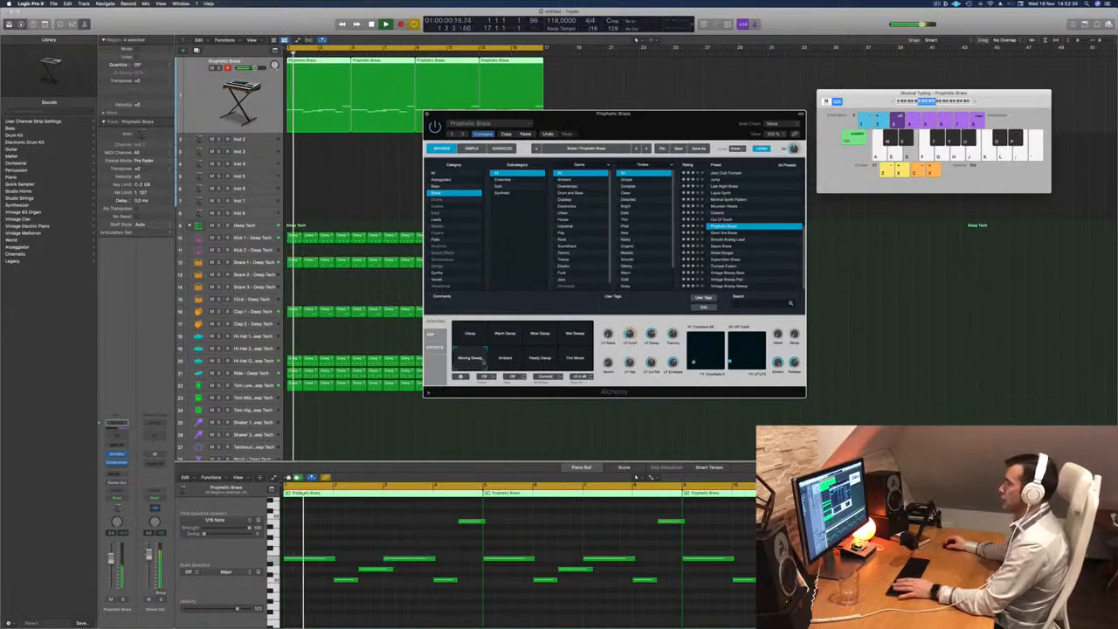
click(506, 359)
click(548, 359)
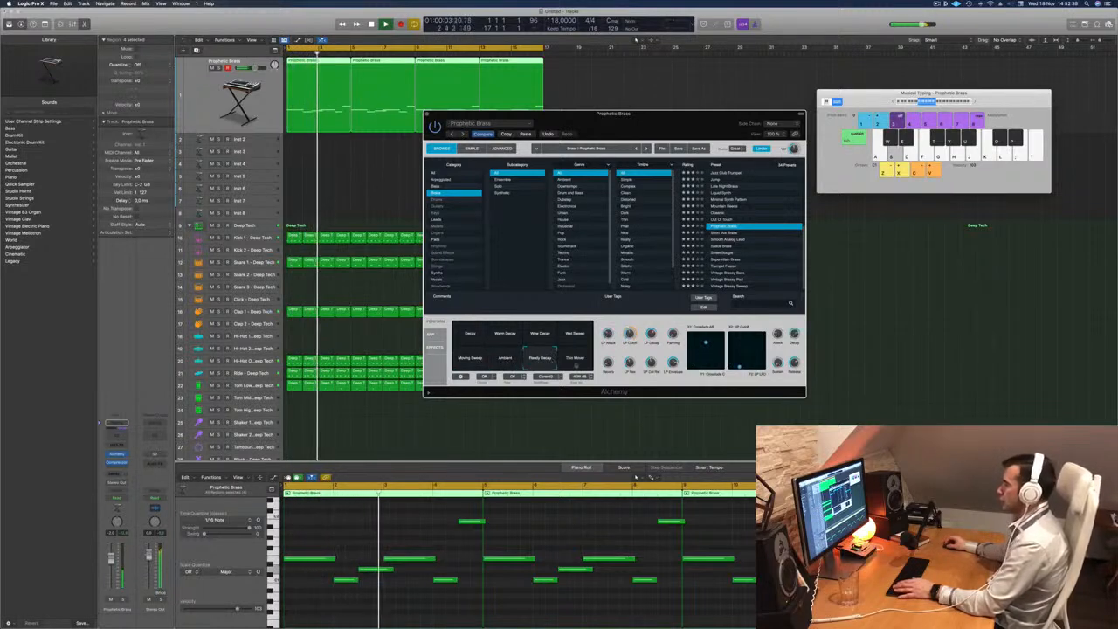
click(568, 336)
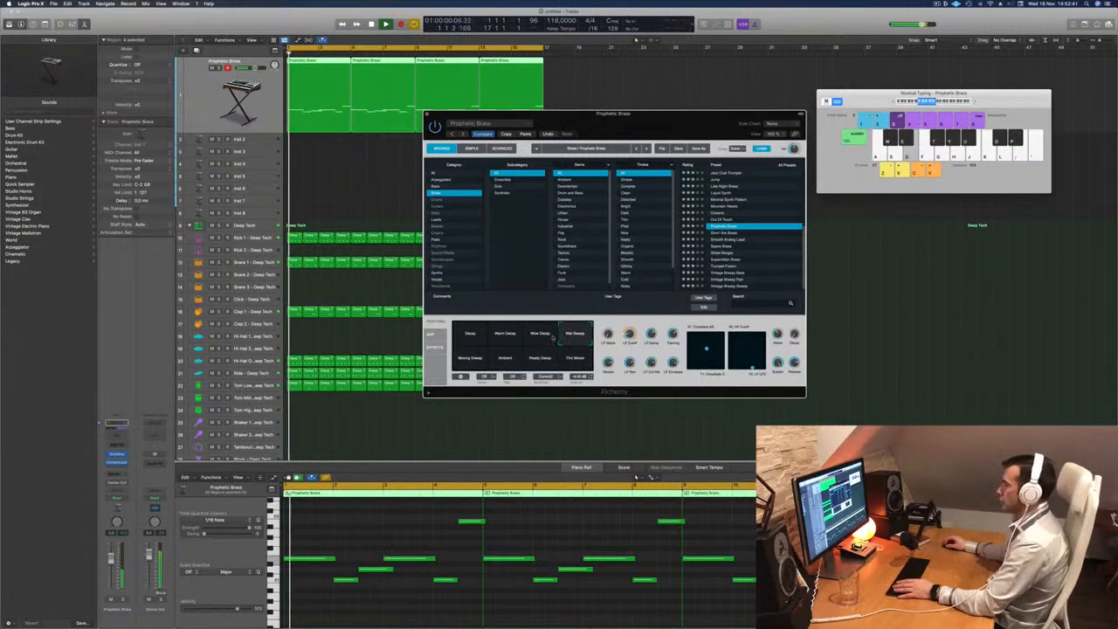
click(551, 337)
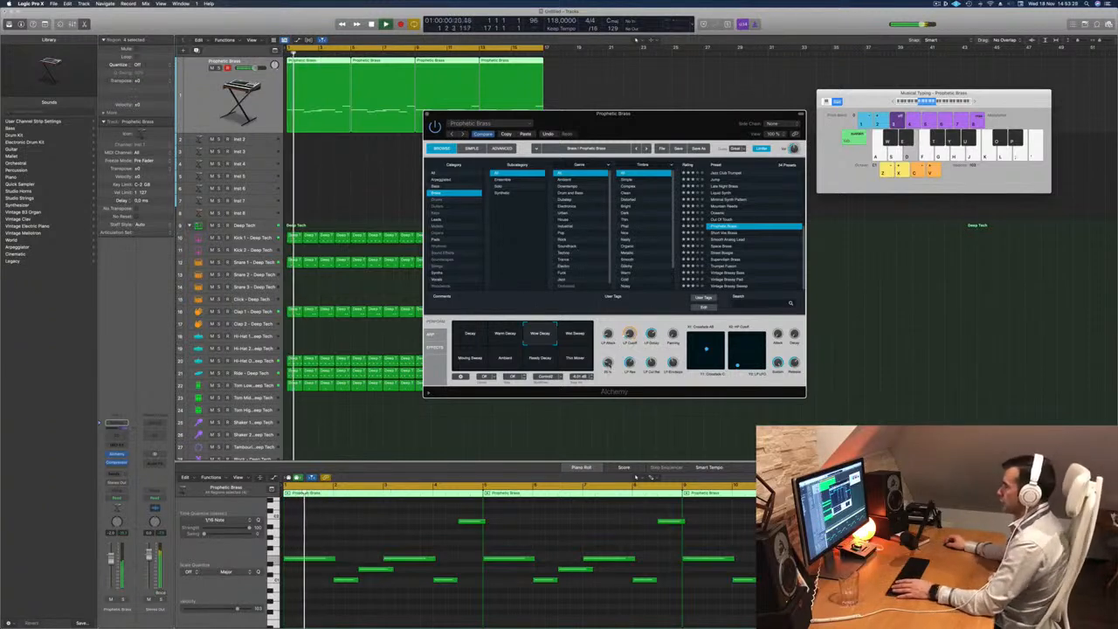
Close the Prophetic Brass synth window and play the loop from the start.
drag(643, 115, 773, 201)
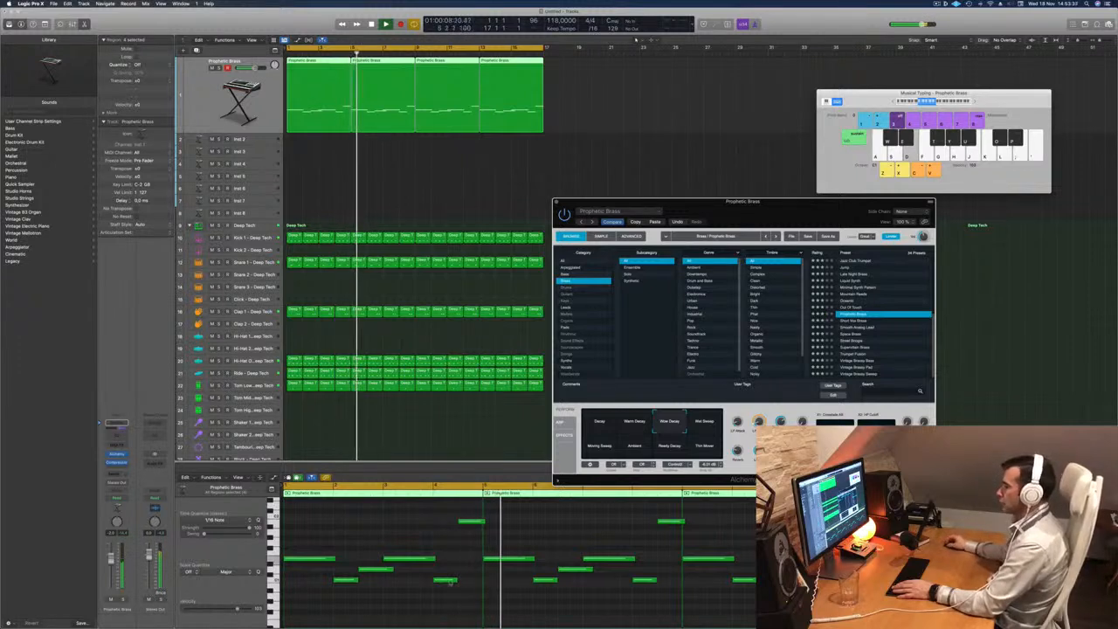
click(367, 570)
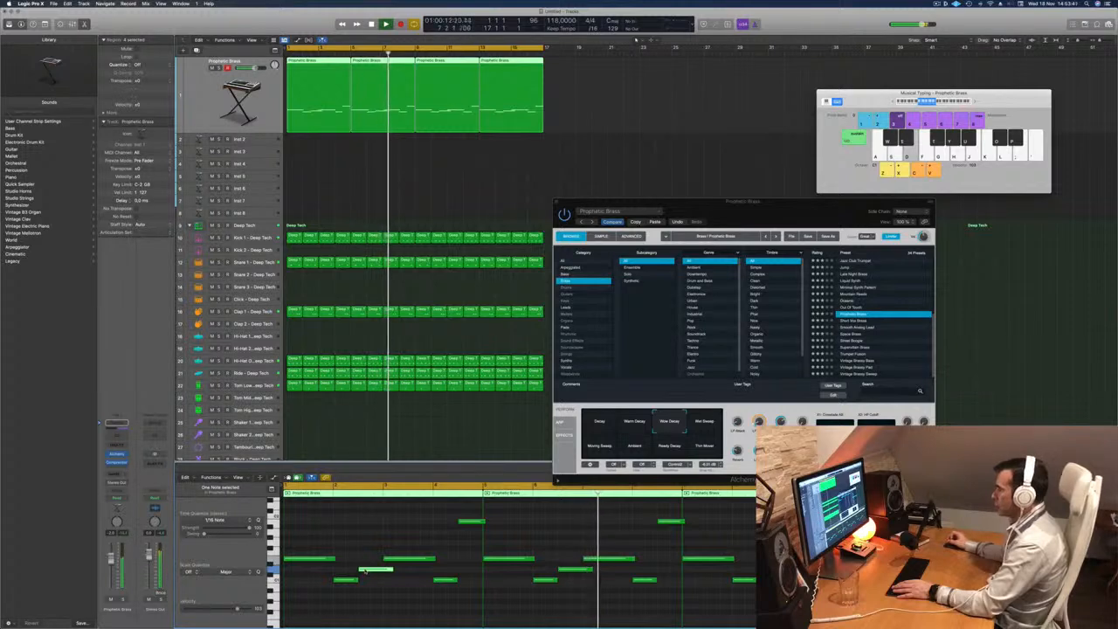
drag(813, 202, 772, 204)
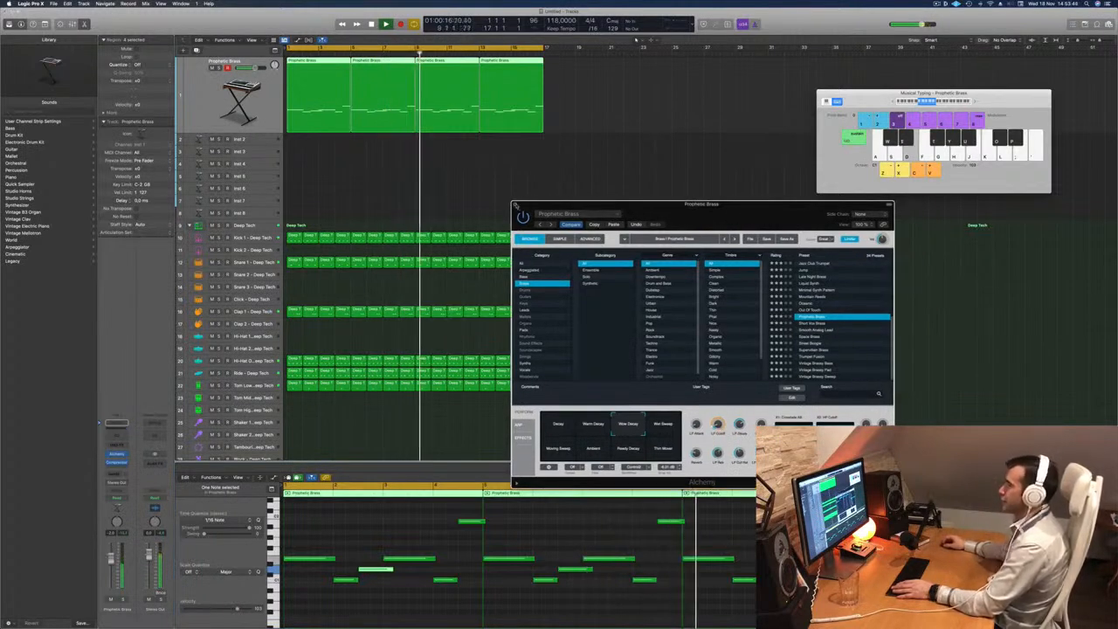
click(515, 204)
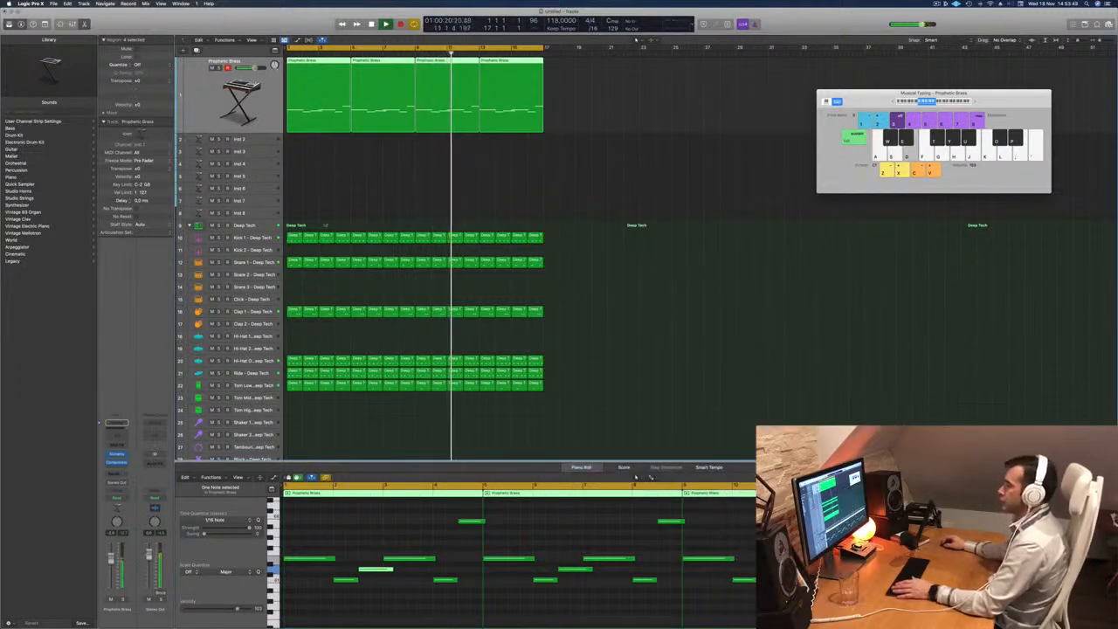
key(Return)
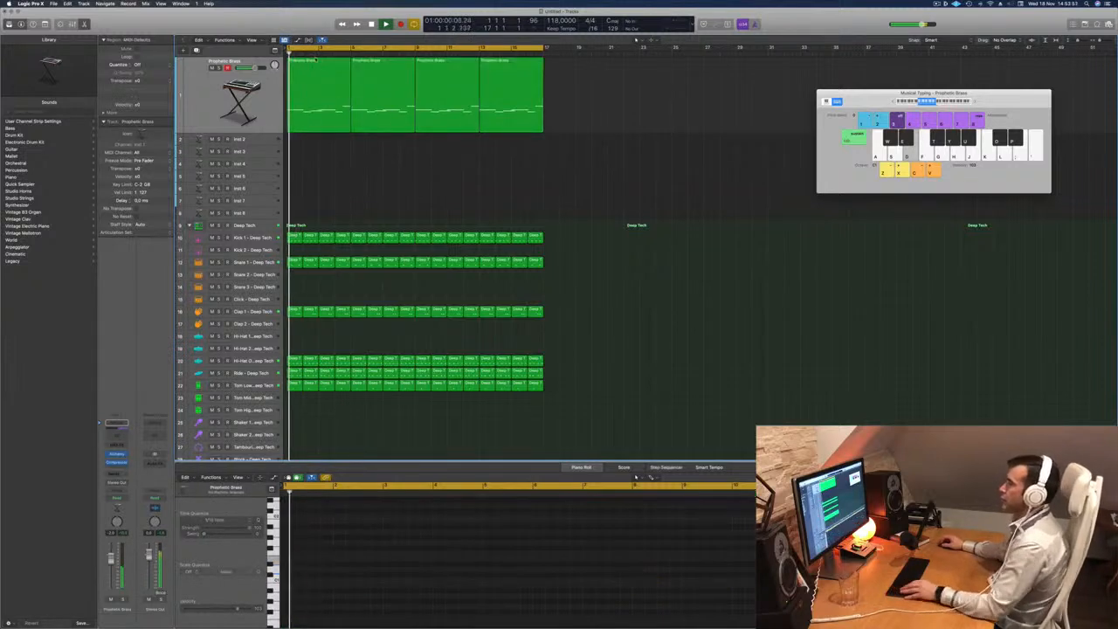
Copy the first Prophetic Brass region to the Inst 2 track at bar 1 and enlarge that track with Track Zoom.
drag(319, 96, 306, 144)
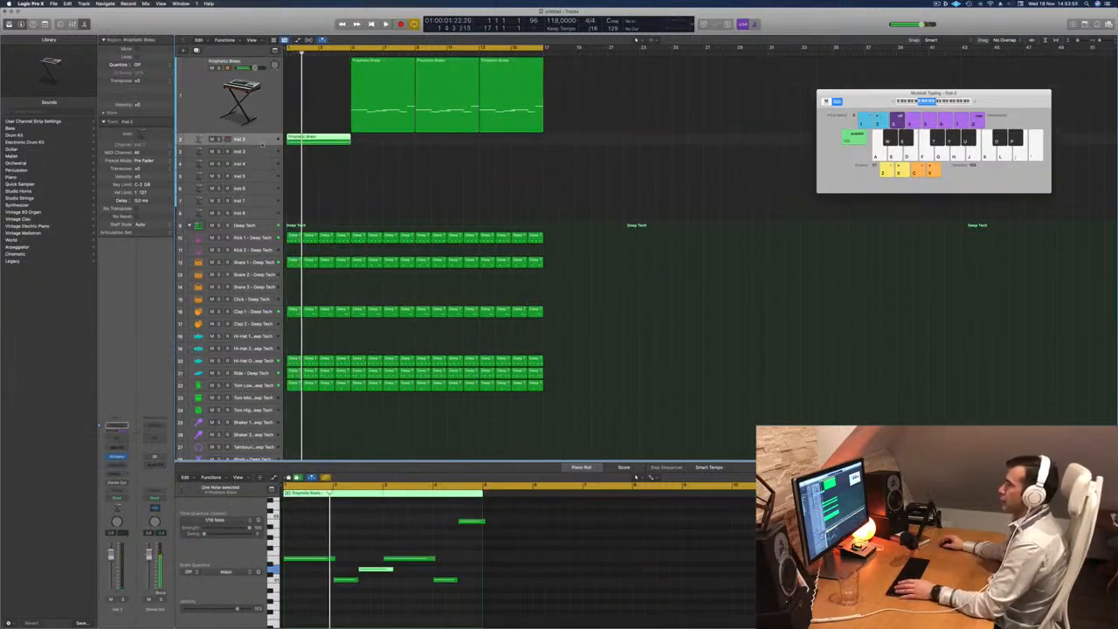
drag(357, 70, 387, 72)
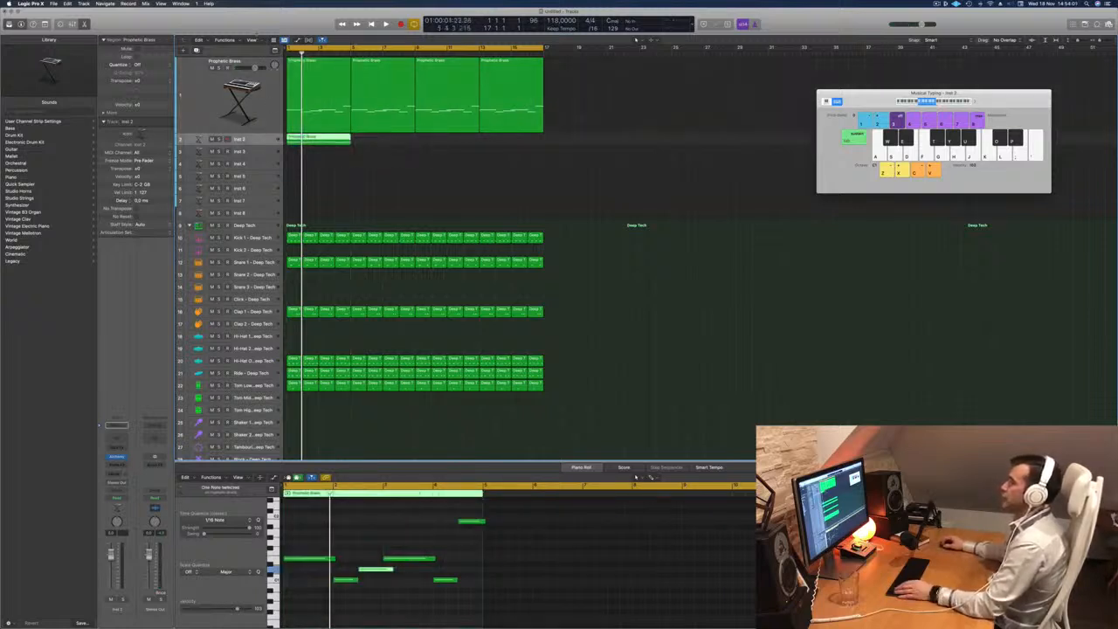
key(ctrl+alt+super+t)
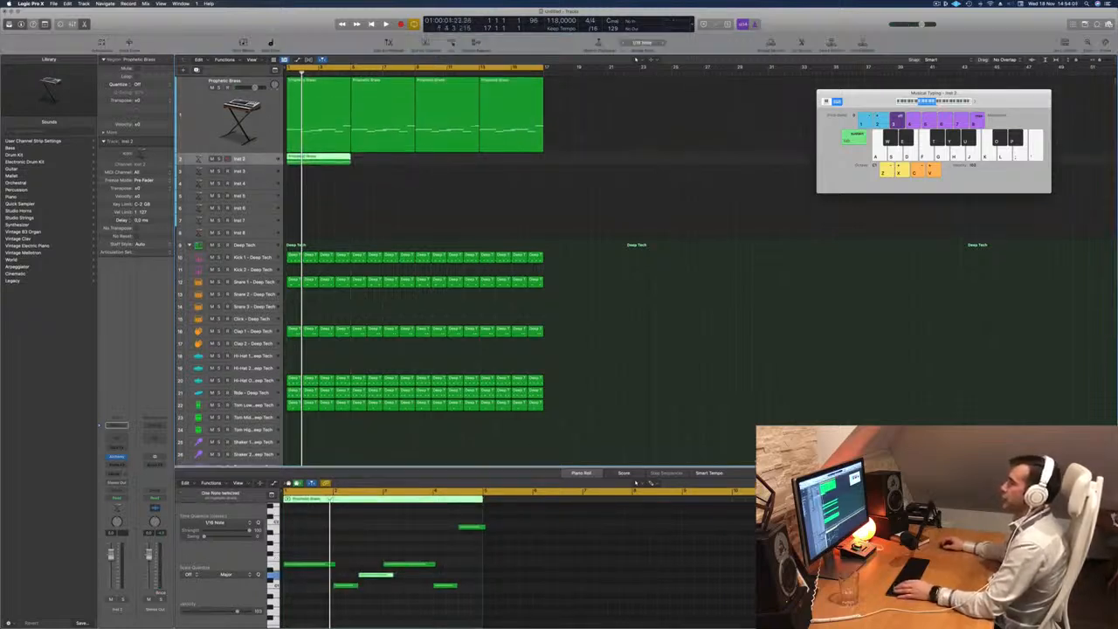
click(128, 42)
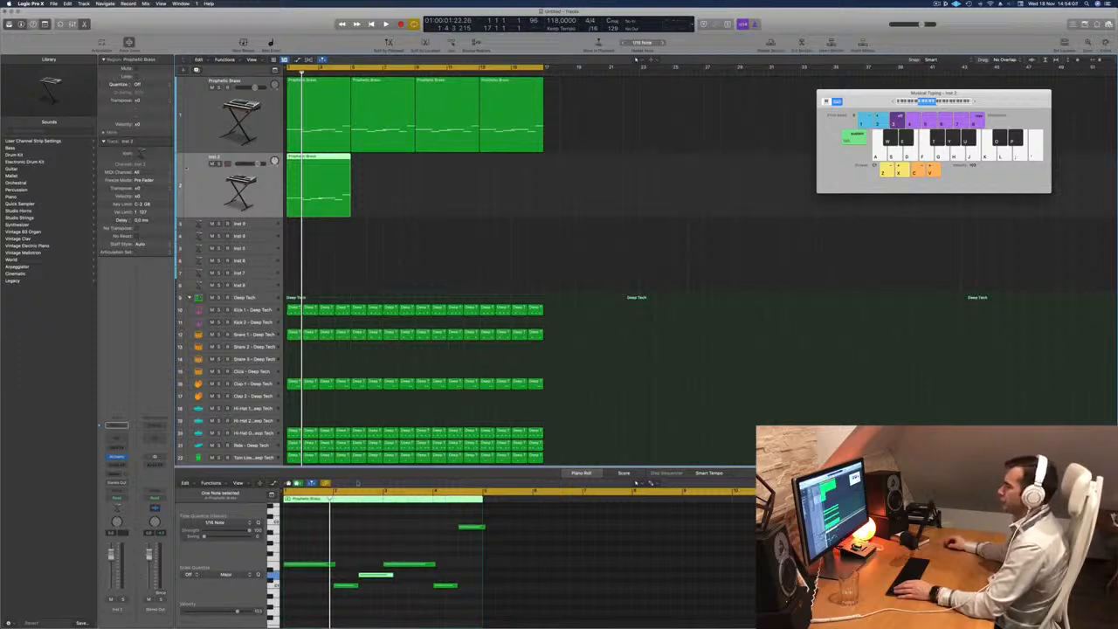
Reduce the Inst 2 region to two held notes spanning its four bars, one low and one high.
drag(355, 525, 502, 619)
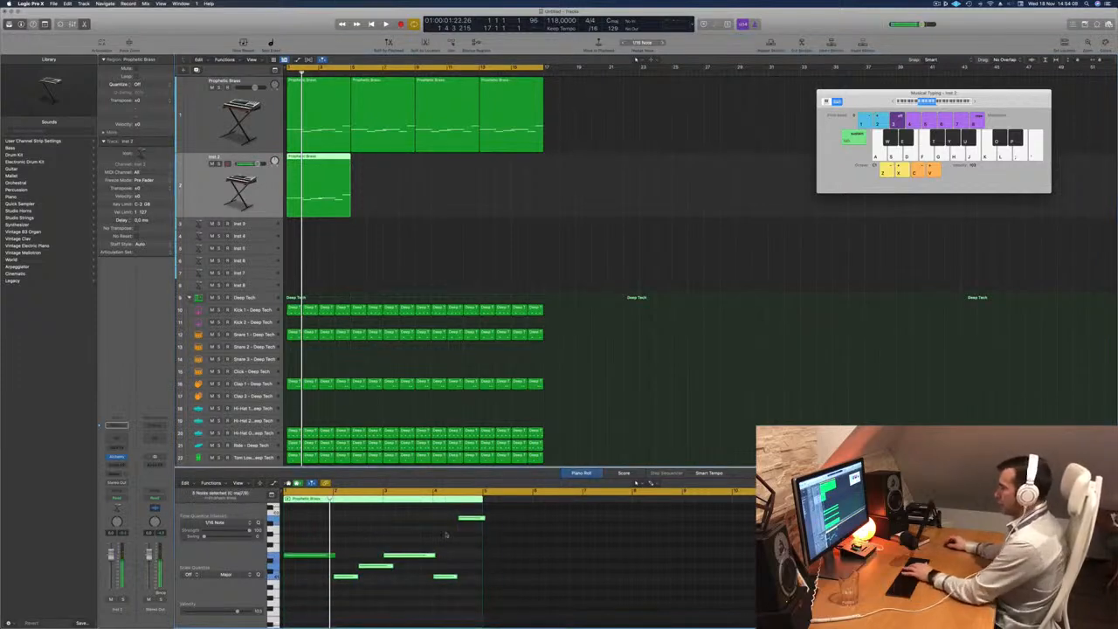
key(Delete)
drag(334, 555, 311, 527)
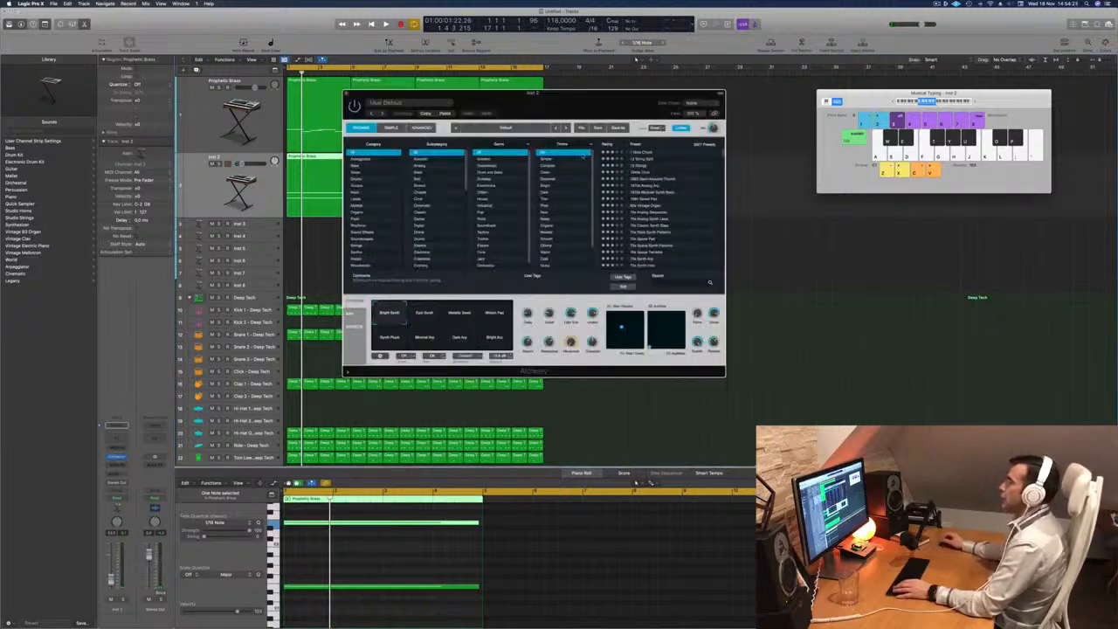
Filter the Inst 2 Alchemy presets to Arpeggiated and load the Capricorn preset.
click(359, 160)
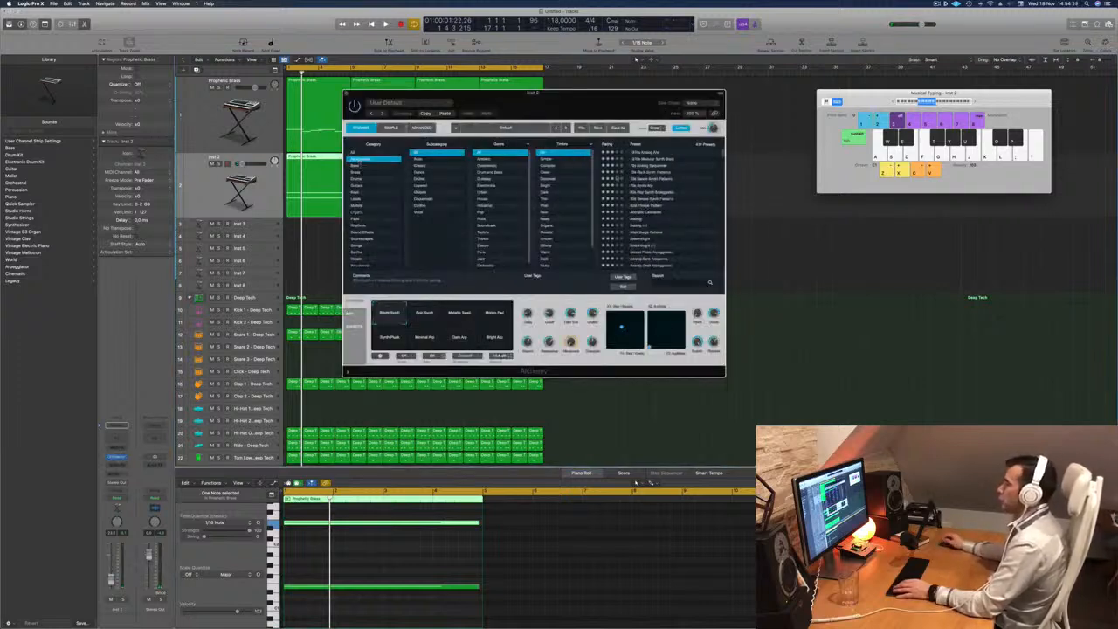
scroll(657, 216, down, 5)
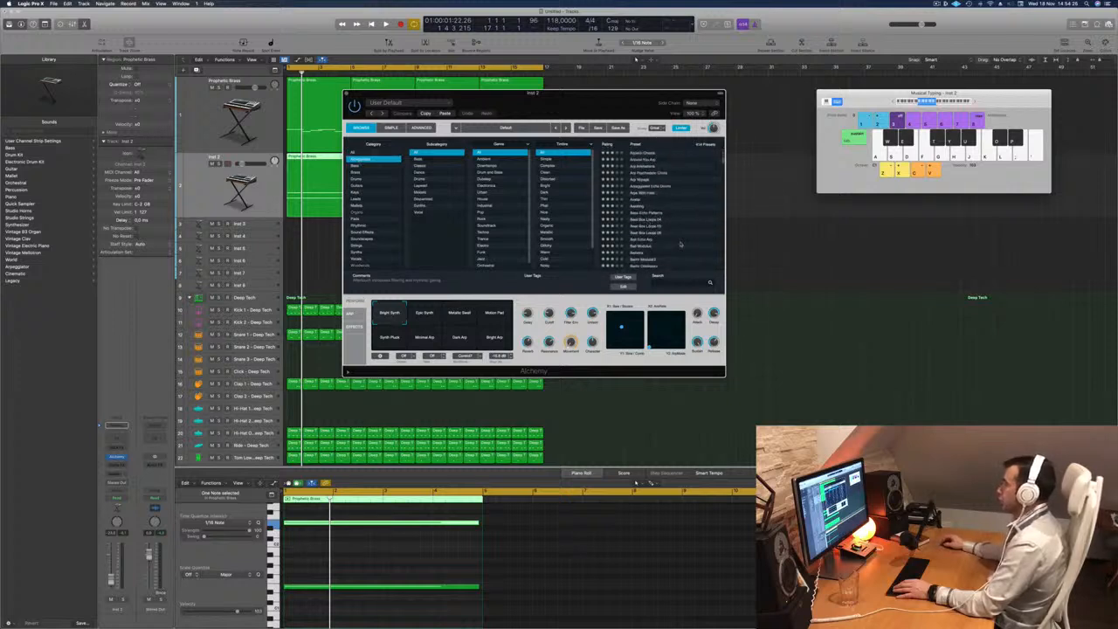
scroll(651, 234, down, 3)
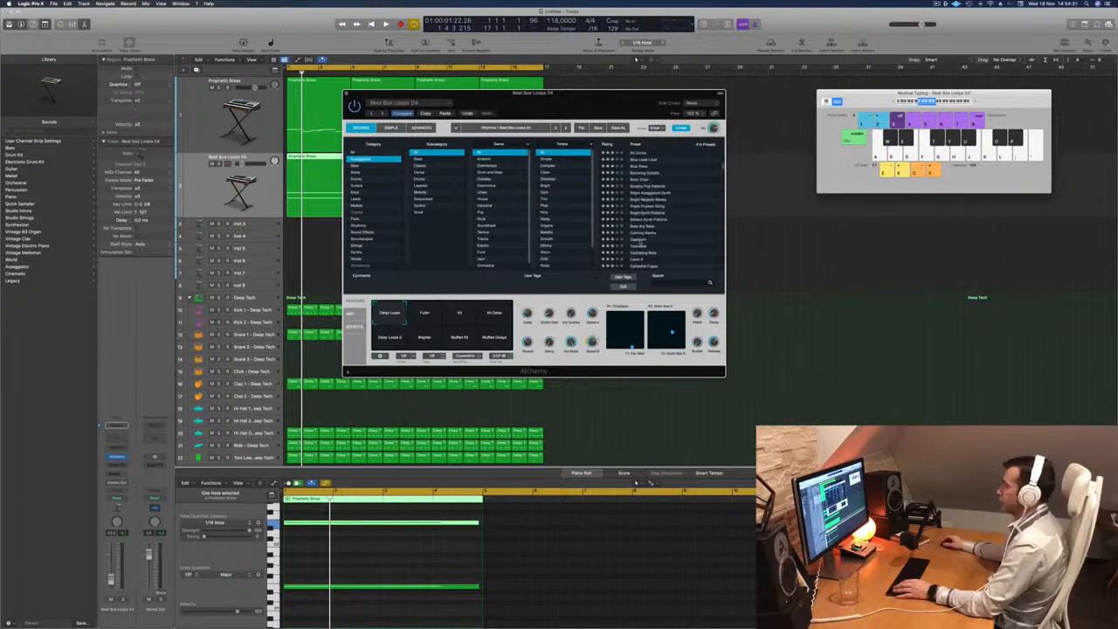
click(641, 241)
drag(532, 93, 819, 156)
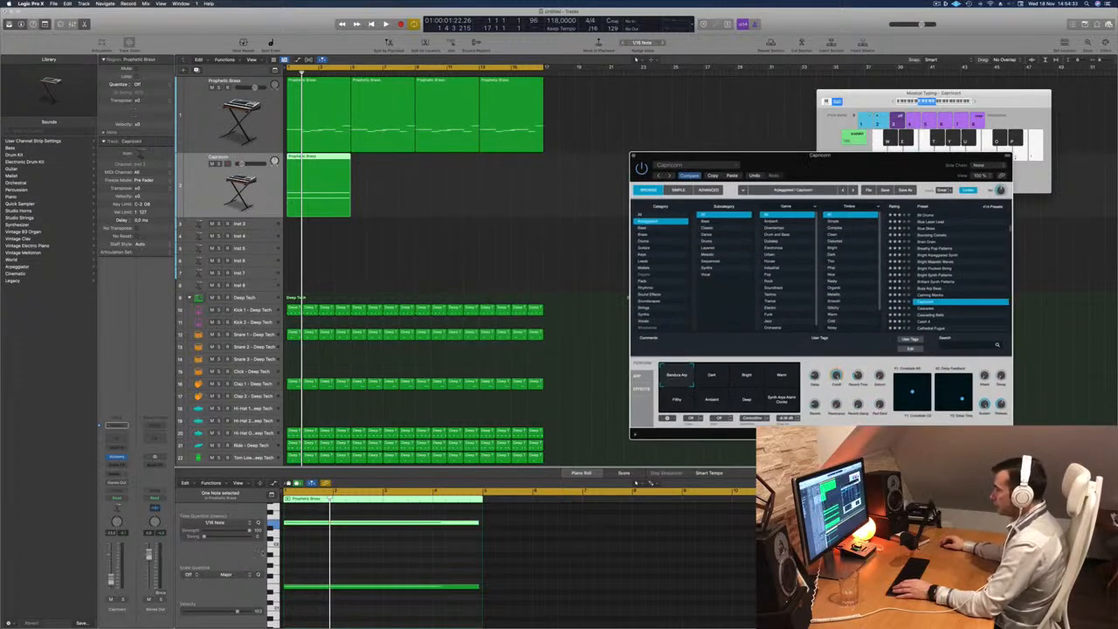
Play the loop with Capricorn and try its Dark and Synth Arps Alarm Clocks snapshots.
key(space)
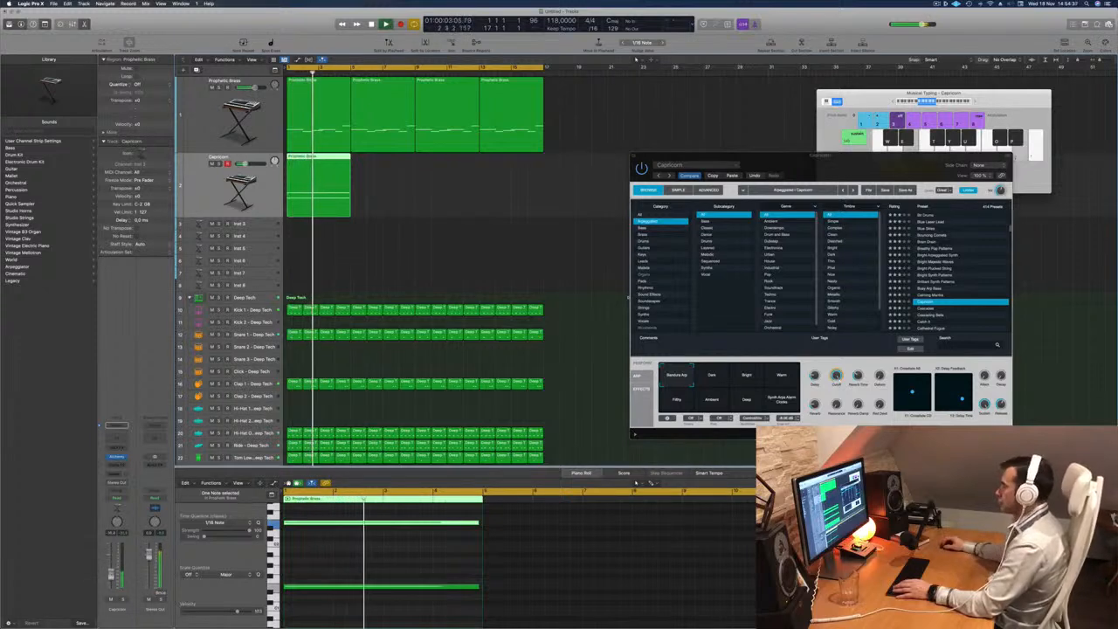
drag(834, 174, 735, 146)
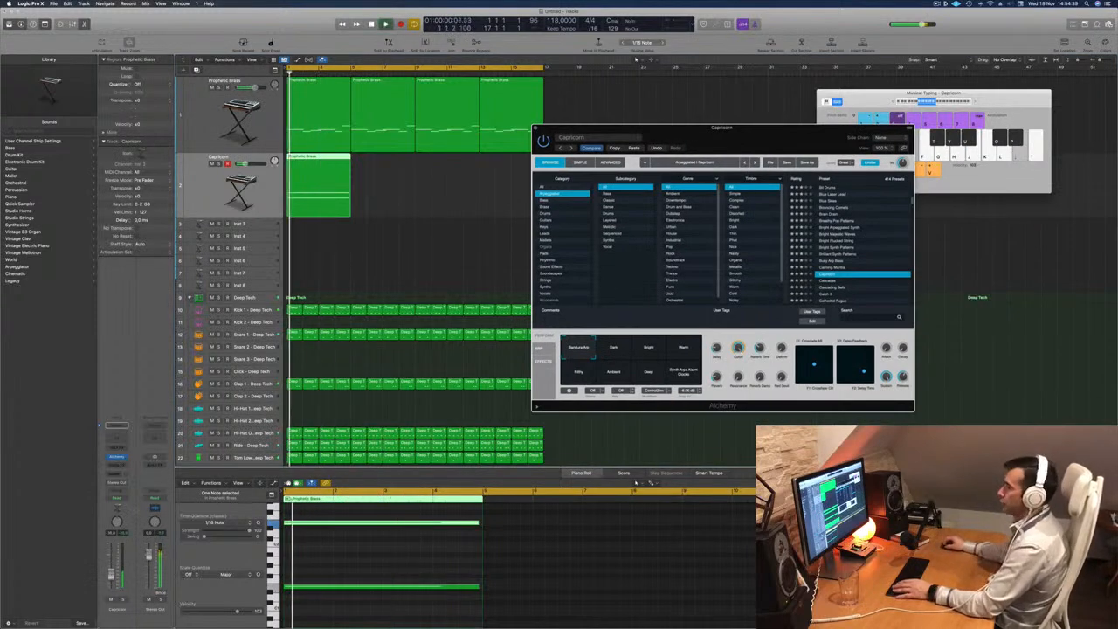
click(613, 351)
click(683, 372)
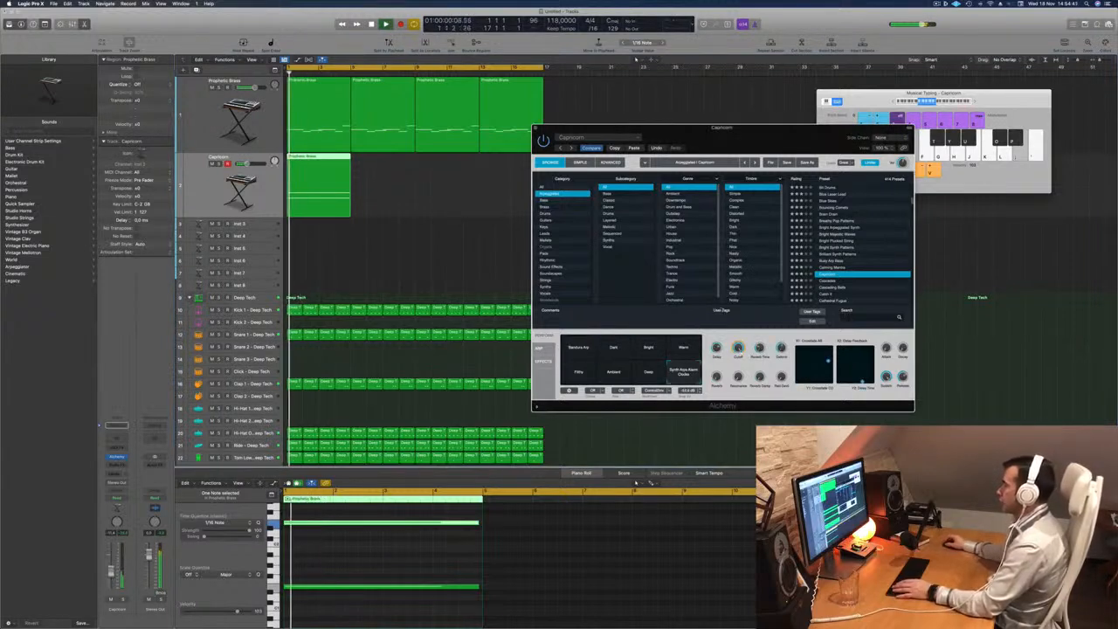
Replace the second synth's Capricorn preset with Cathedral Fugue.
drag(765, 131, 689, 114)
scroll(771, 249, down, 2)
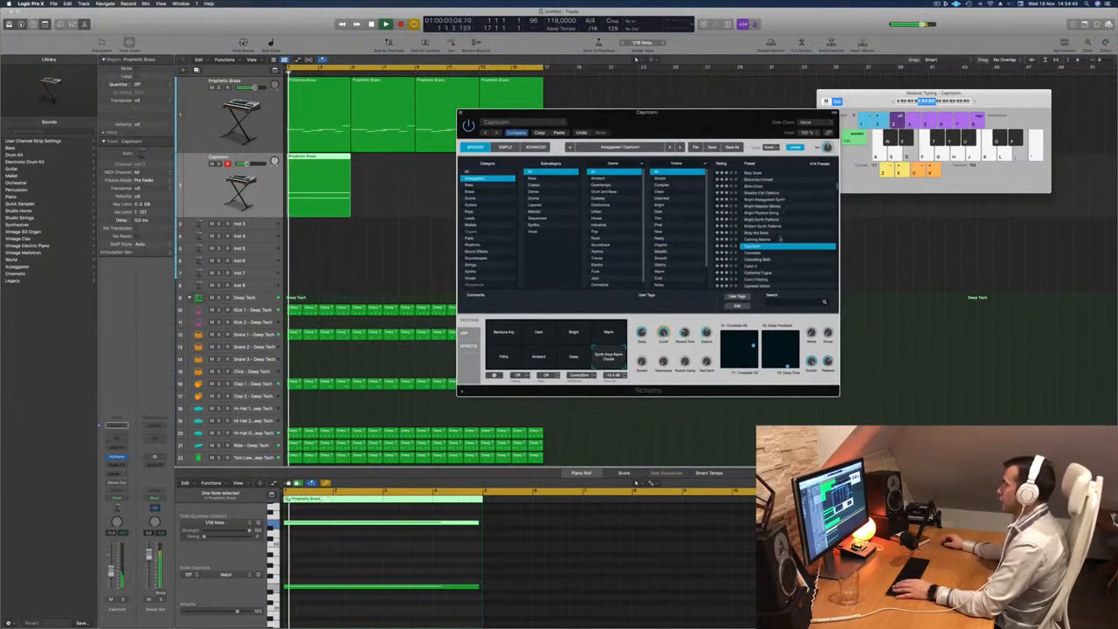
click(765, 260)
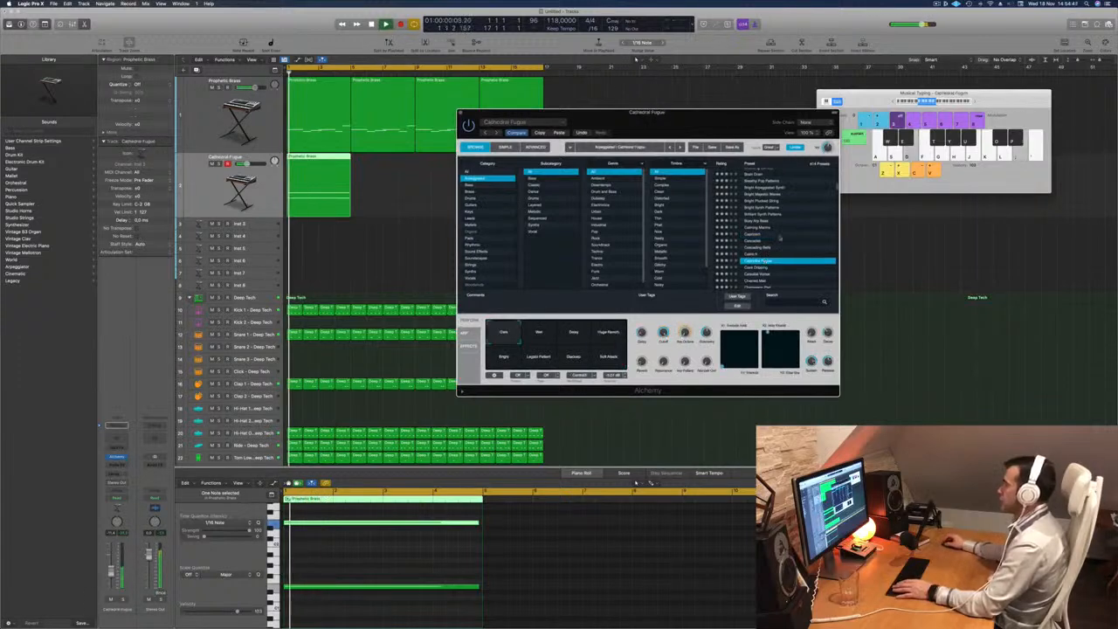
Try Cathedral Fugue's Wet and Huge Reverb snapshots against the loop and settle on Delay.
drag(695, 116, 805, 99)
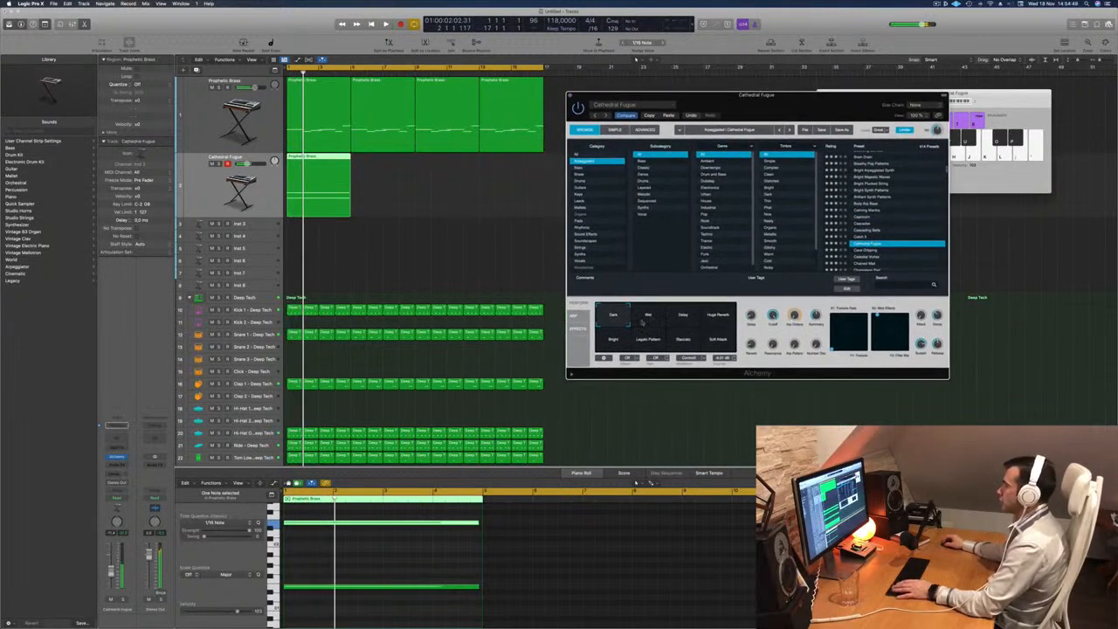
click(651, 321)
click(718, 322)
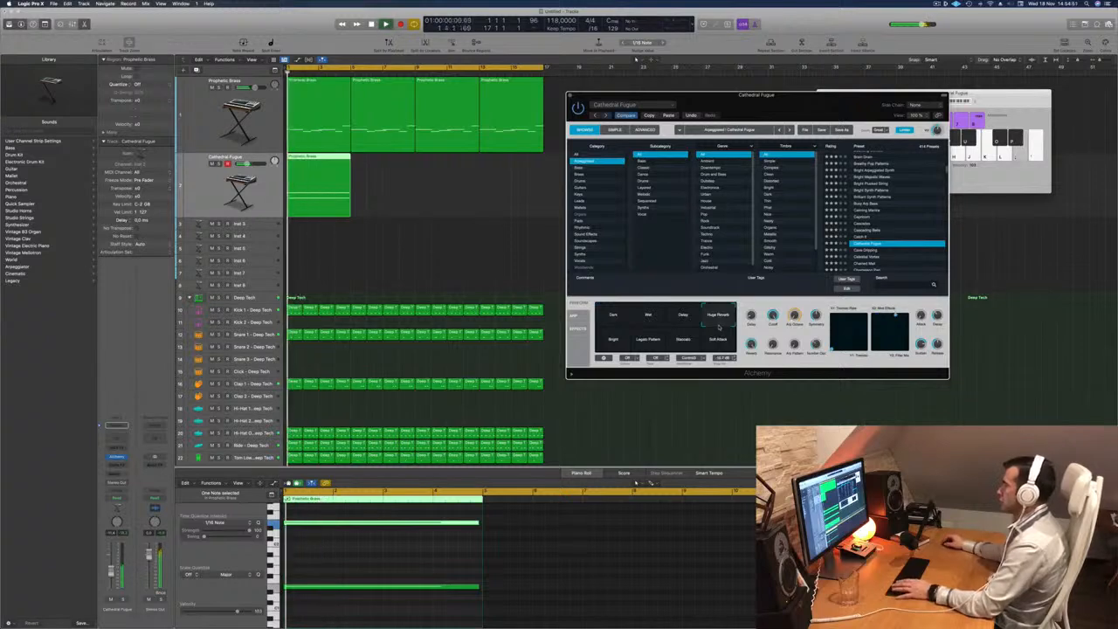
click(678, 316)
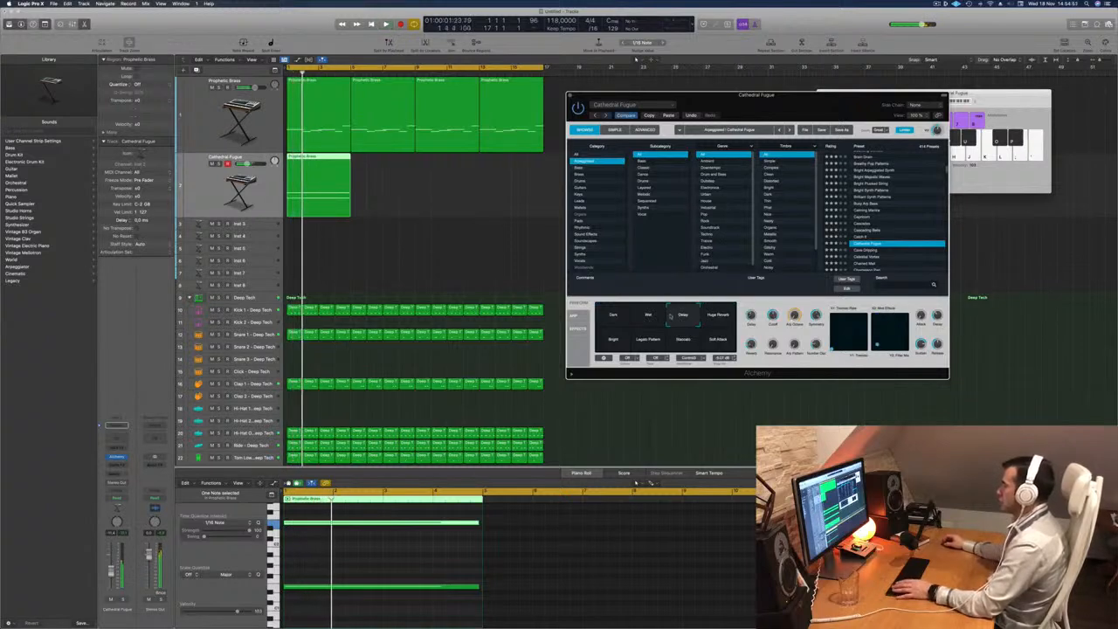
Adjust the Pattern setting of Cathedral Fugue's arpeggiator while replaying the loop from the start.
click(576, 316)
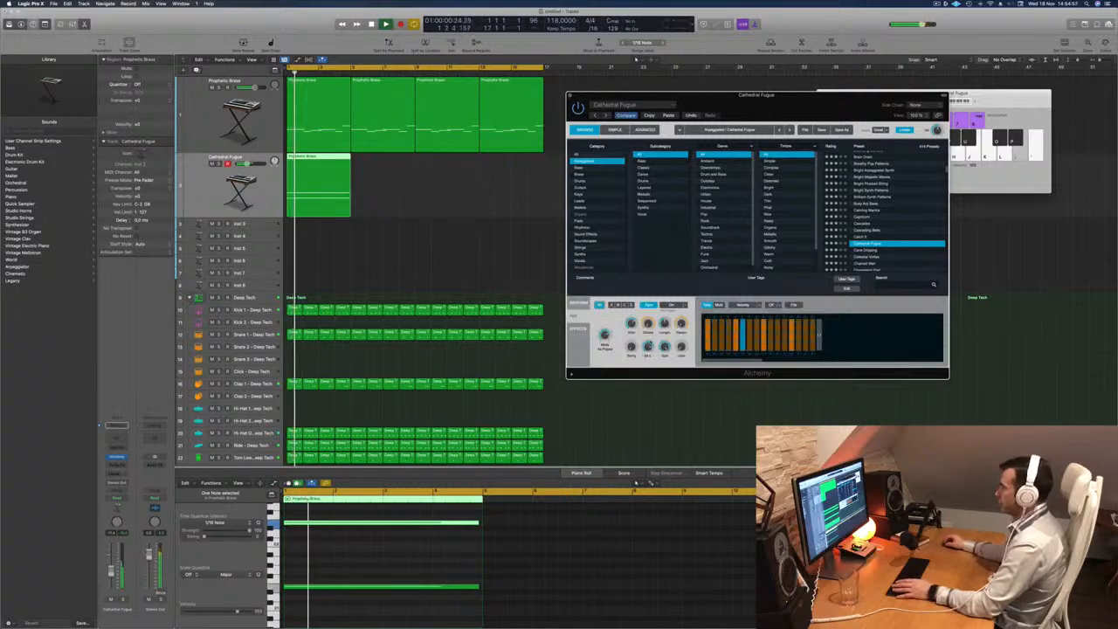
key(Return)
drag(680, 324, 680, 318)
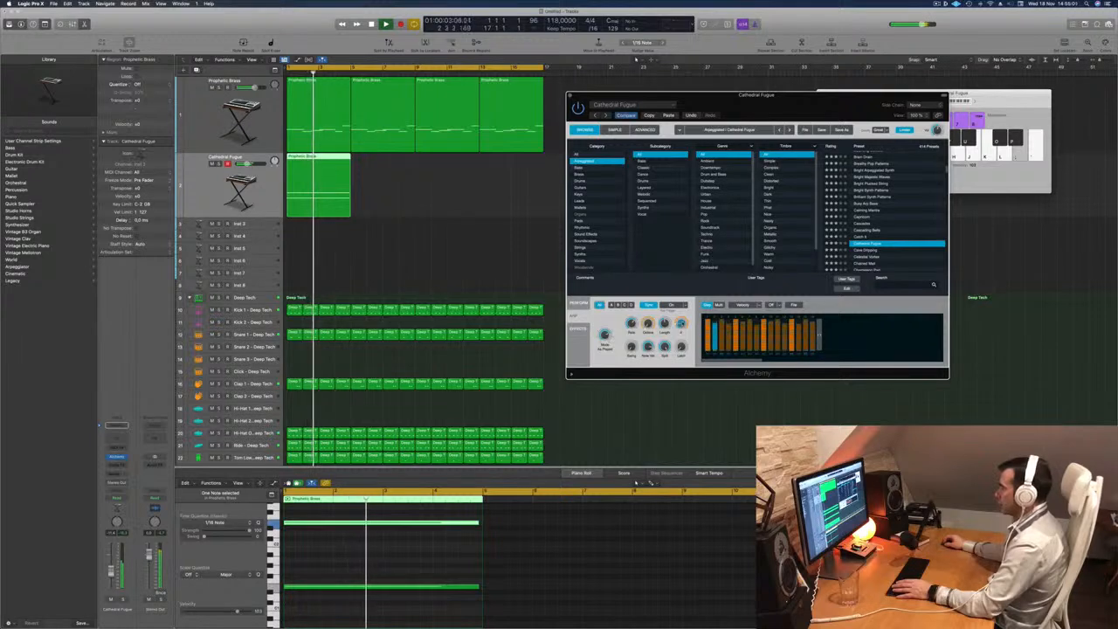
key(Return)
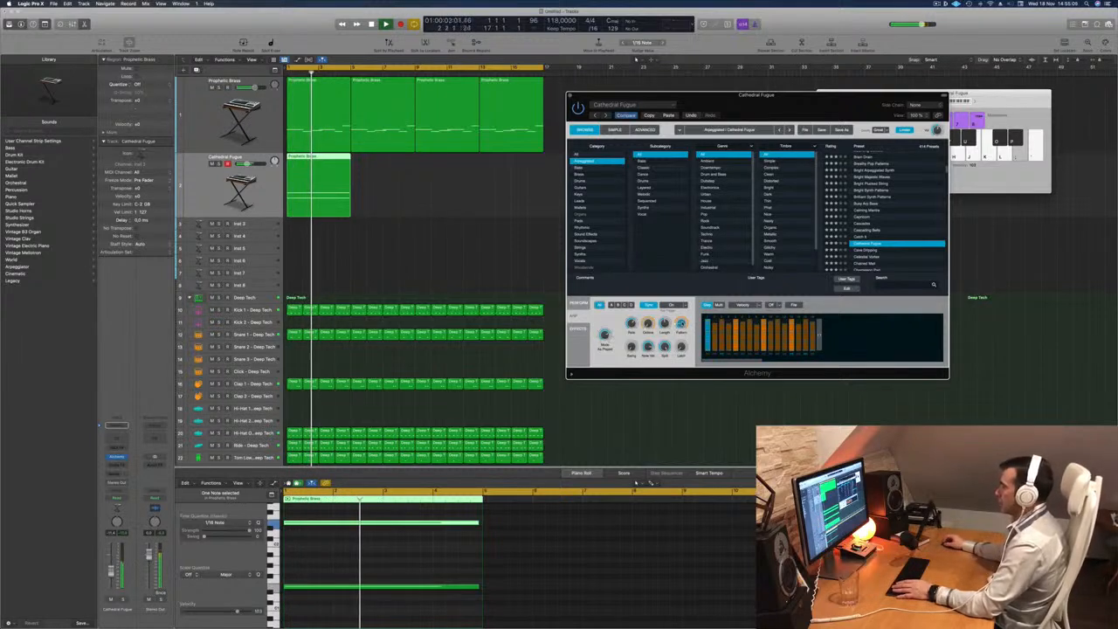
key(Return)
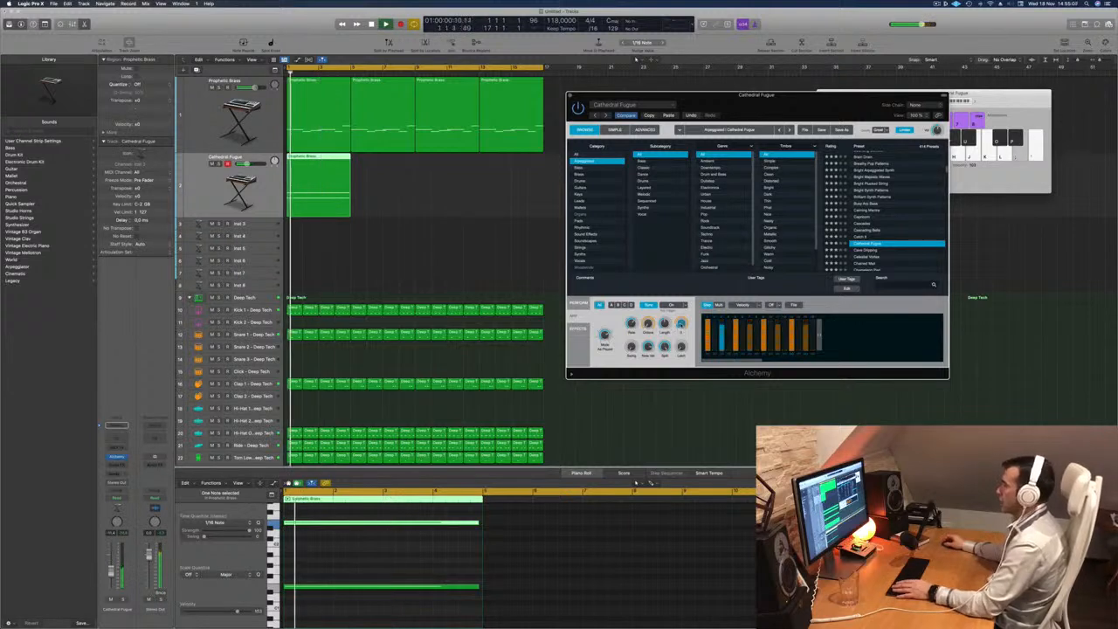
click(393, 522)
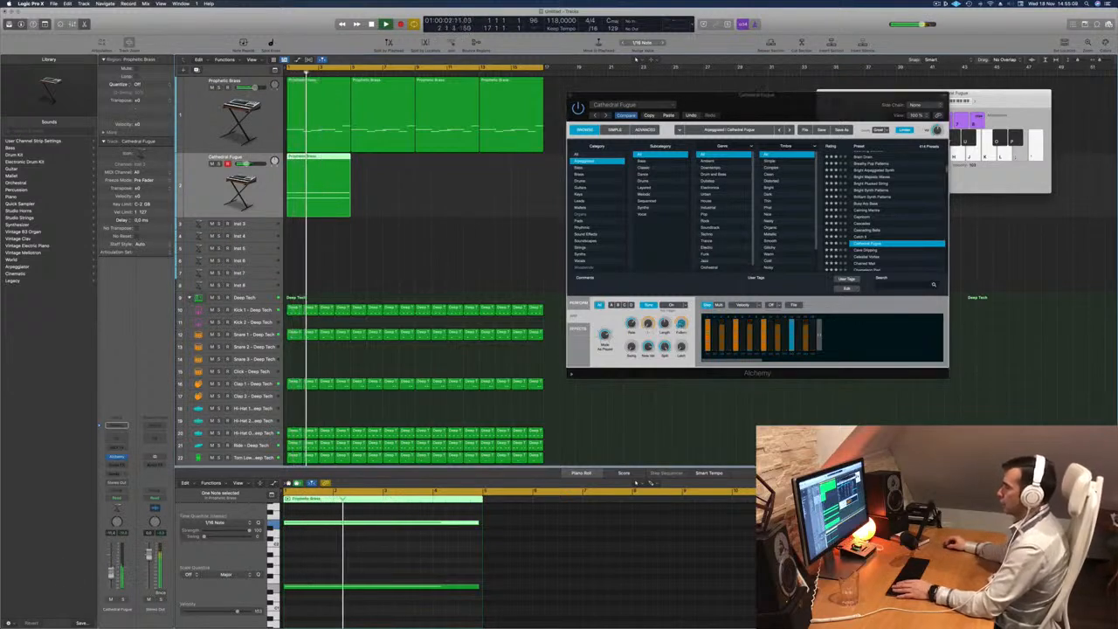
Copy the four-bar Cathedral Fugue region end to end to fill all sixteen bars of the loop.
drag(778, 104, 770, 192)
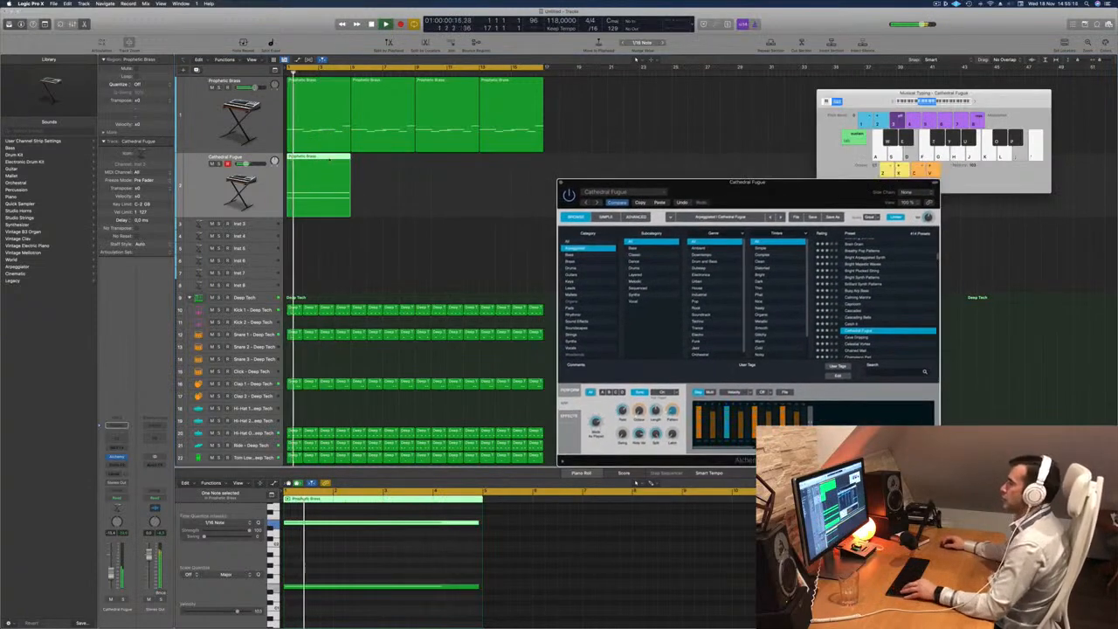
drag(328, 160, 391, 164)
mouse_move(463, 190)
mouse_down()
mouse_move(329, 171)
mouse_move(455, 171)
mouse_up()
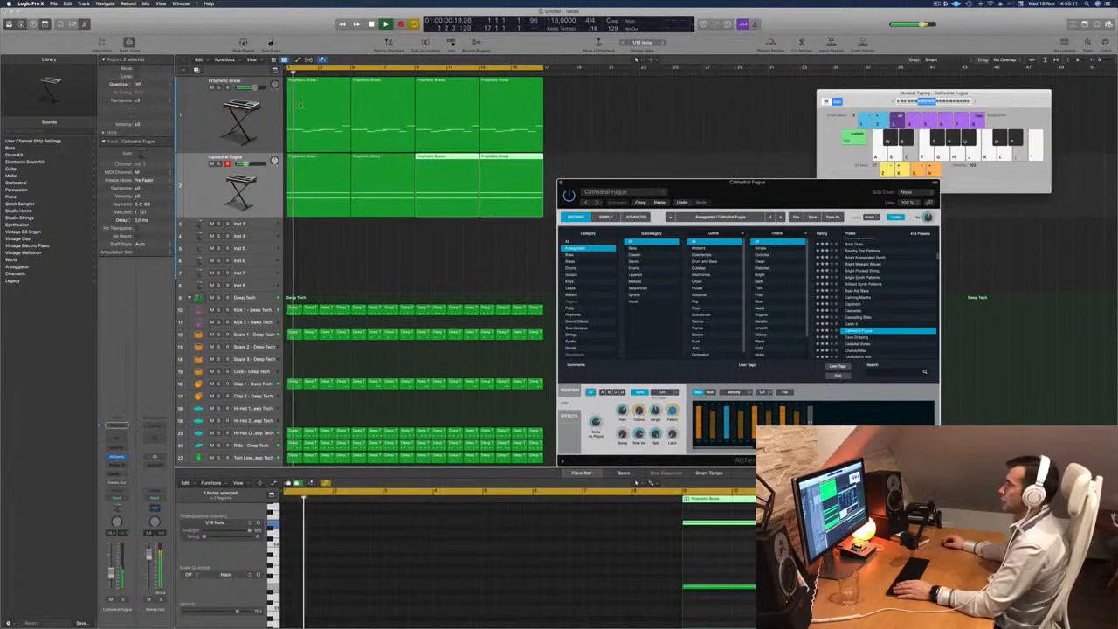
click(299, 105)
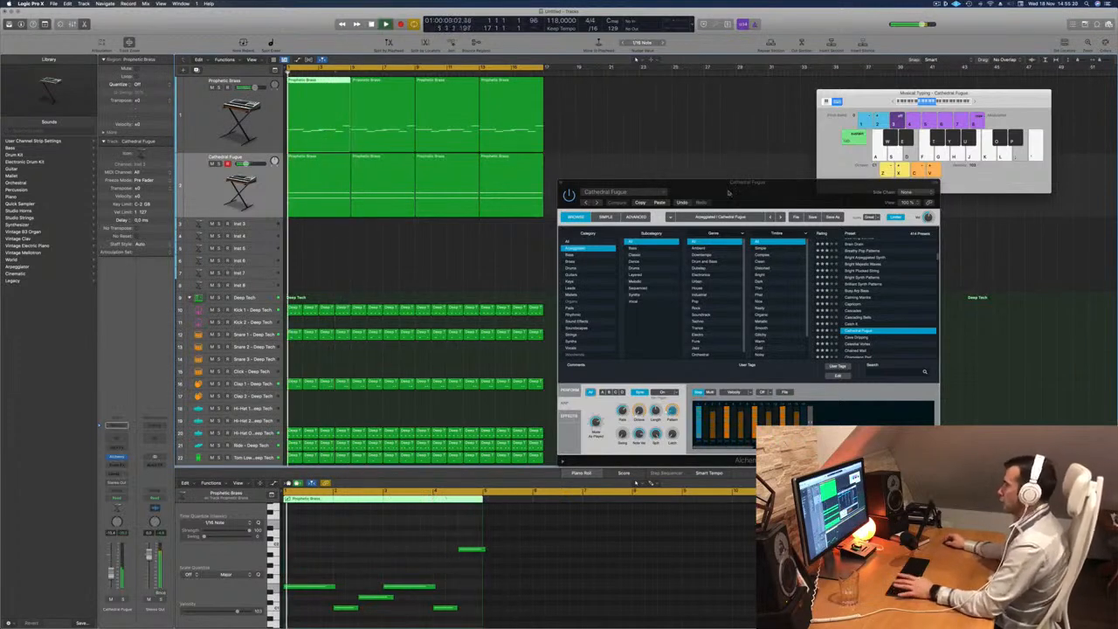
Play the loop from the start to hear the Prophetic Brass and Cathedral Fugue parts together.
drag(729, 182, 727, 143)
key(space)
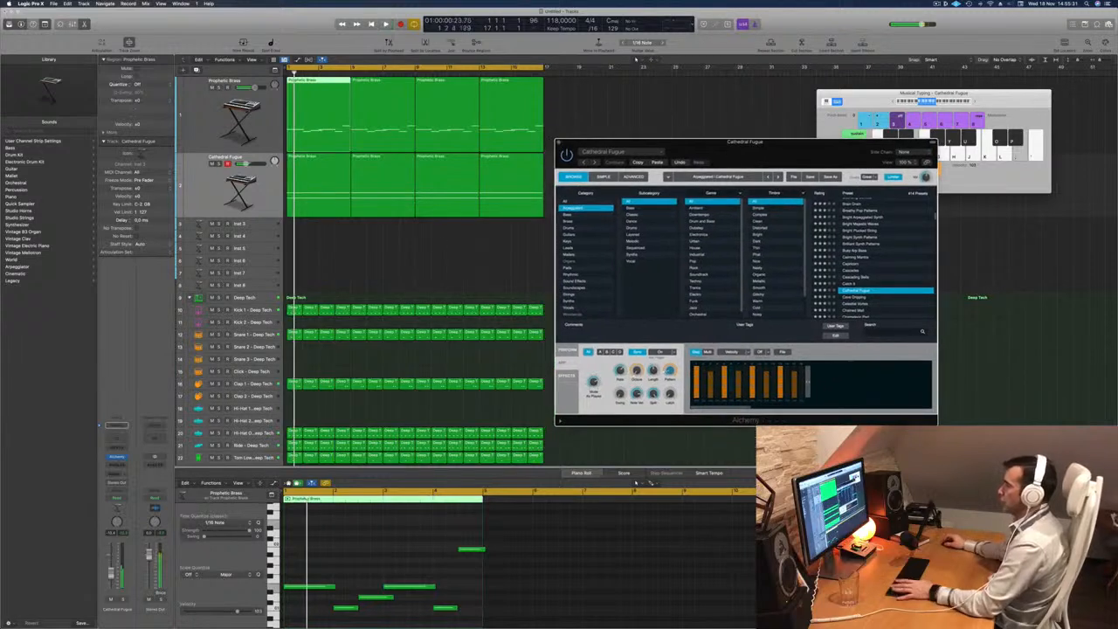
key(space)
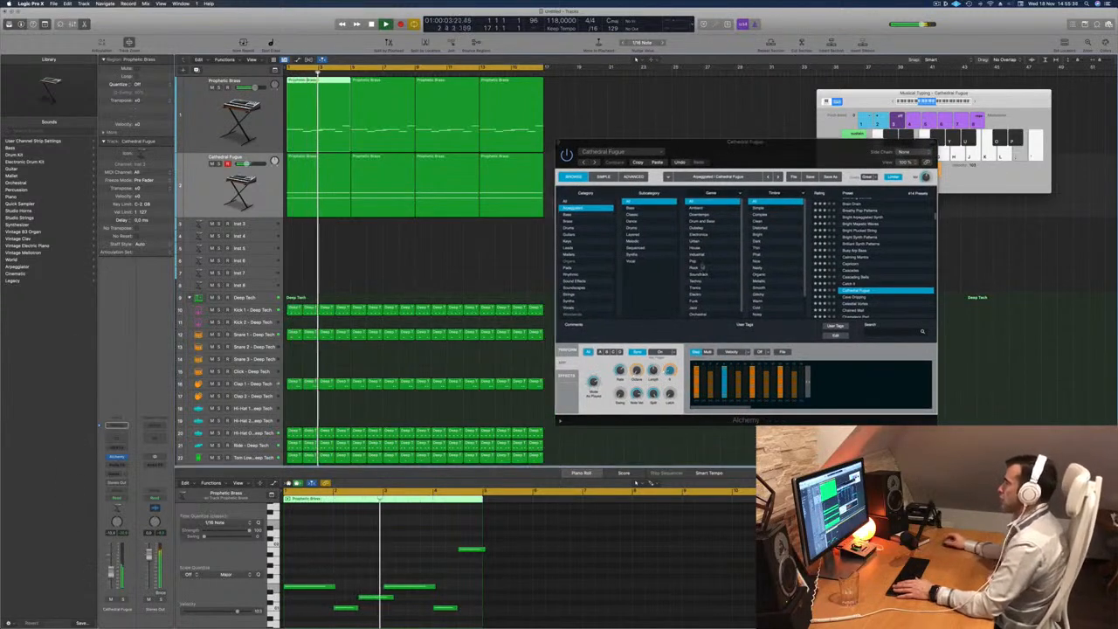
click(814, 158)
key(Return)
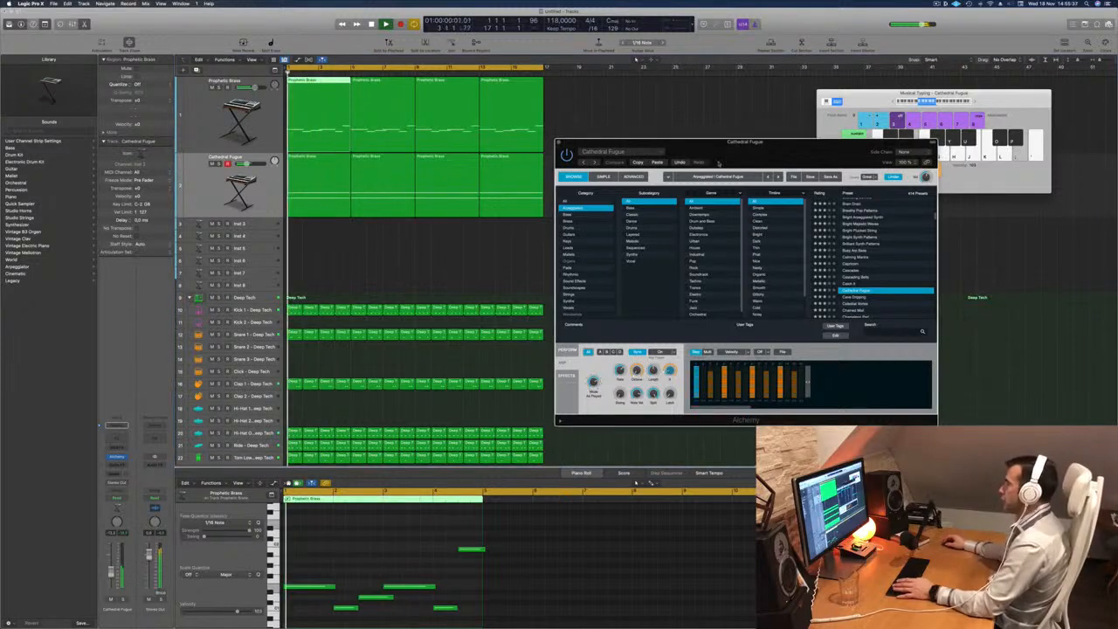
key(Return)
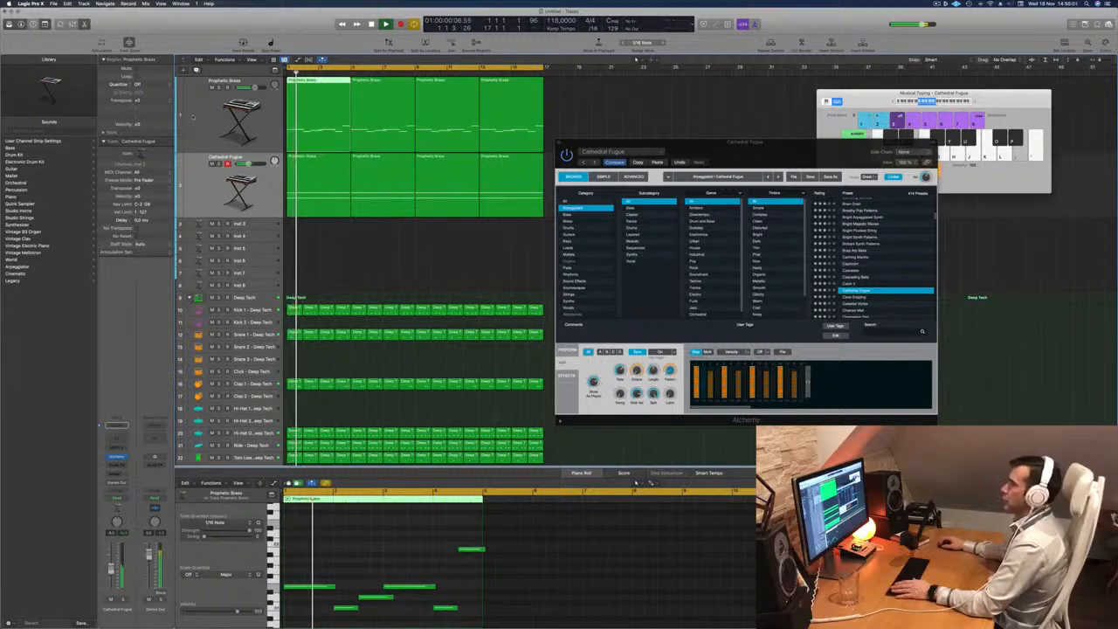
Inspect the Prophetic Brass track's Alchemy performance controls during playback and close that synth window.
click(193, 116)
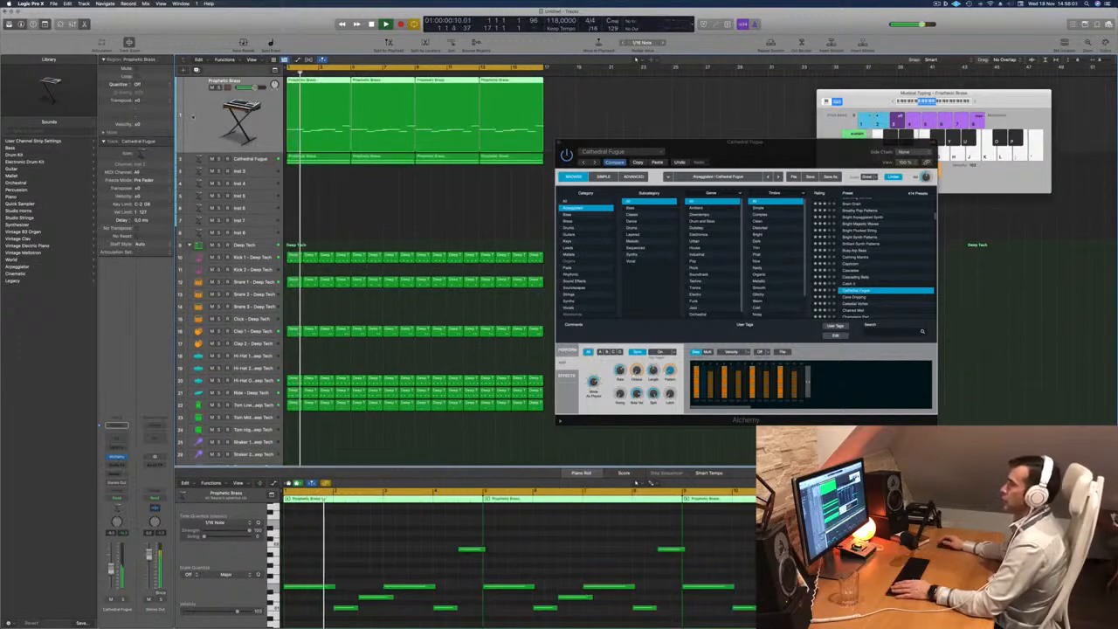
click(117, 455)
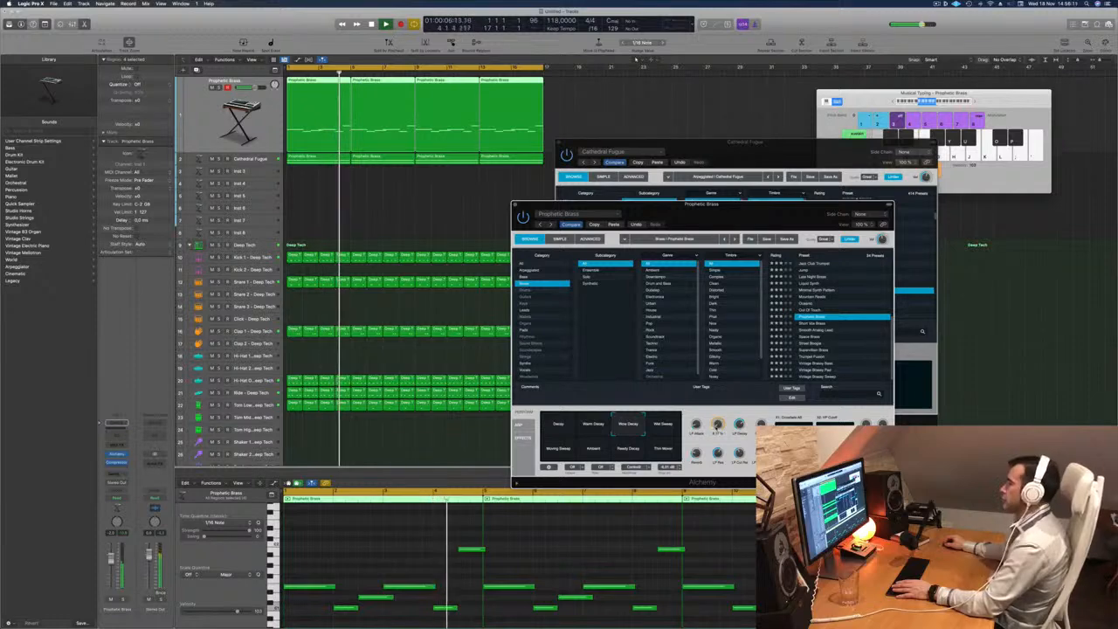
drag(724, 219, 685, 215)
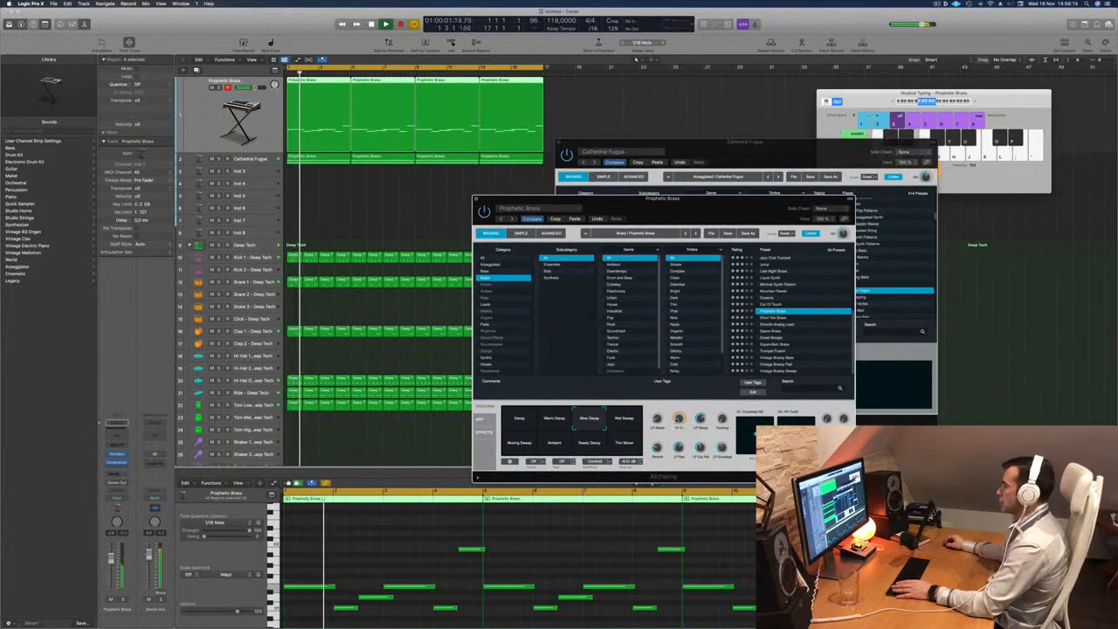
click(477, 201)
drag(745, 141, 716, 145)
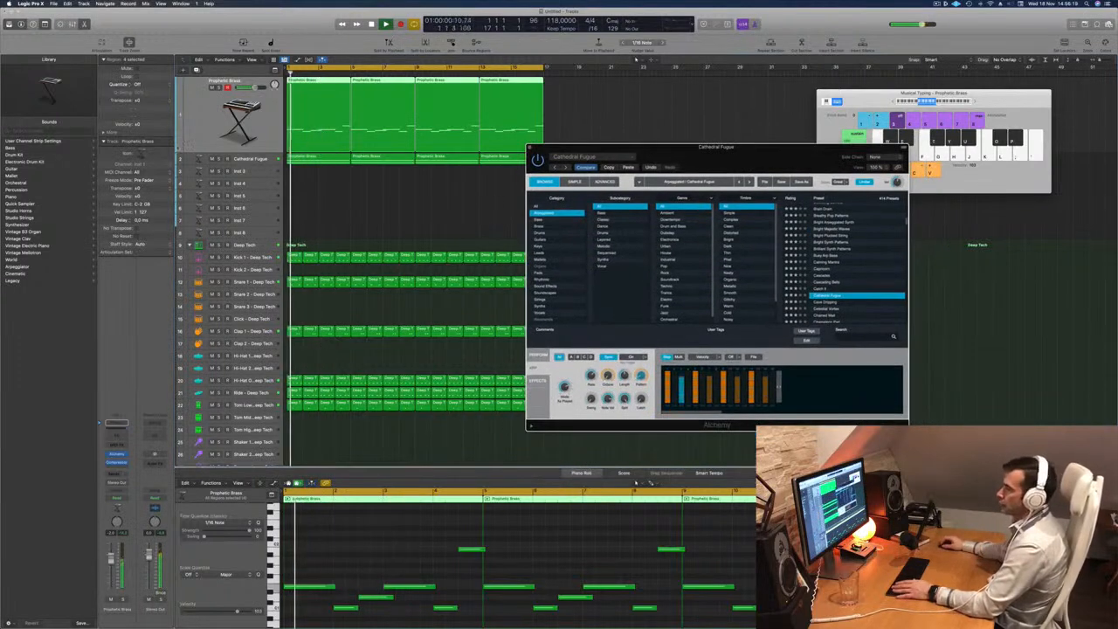
Add a Channel EQ to the Cathedral Fugue track with a 12 dB/Oct low cut at about 193 Hz and Q 0.75.
click(260, 159)
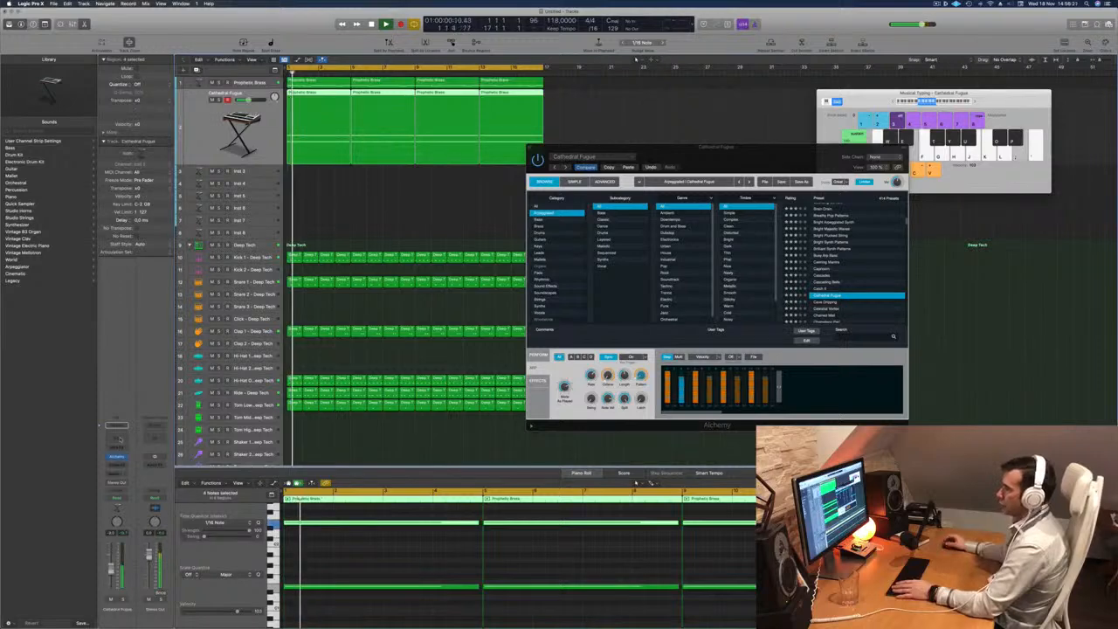
click(119, 437)
click(384, 131)
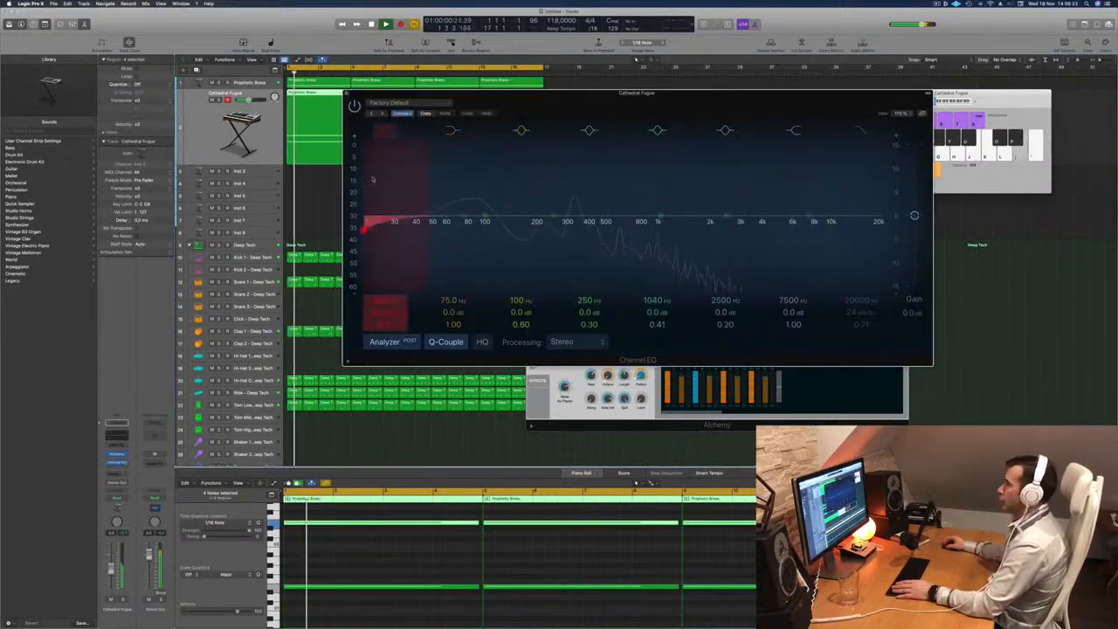
drag(366, 225, 571, 210)
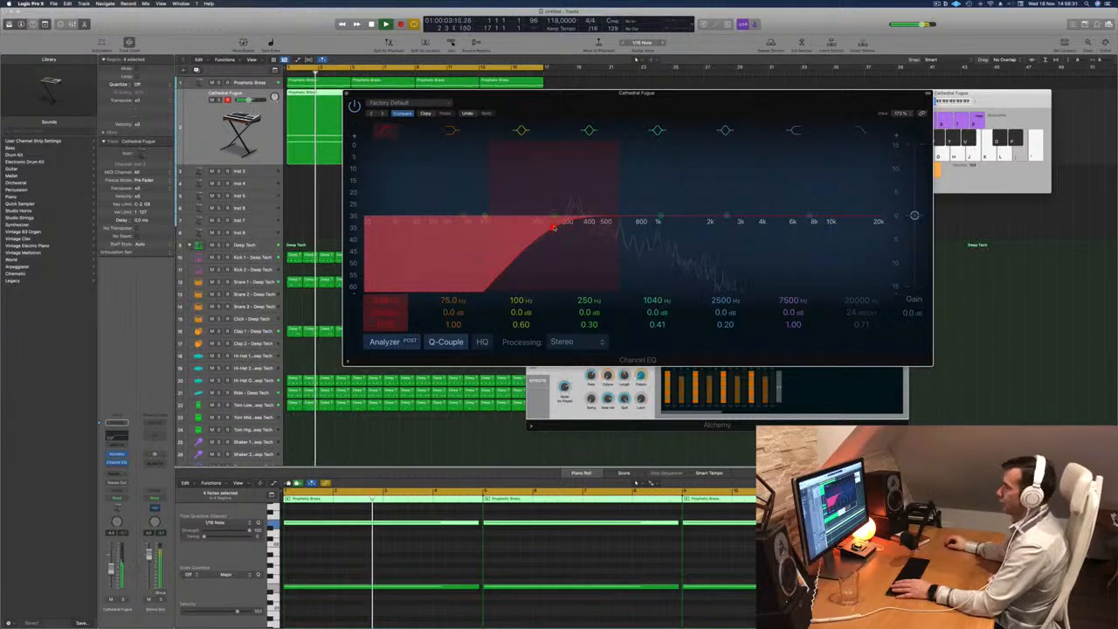
drag(553, 228, 536, 228)
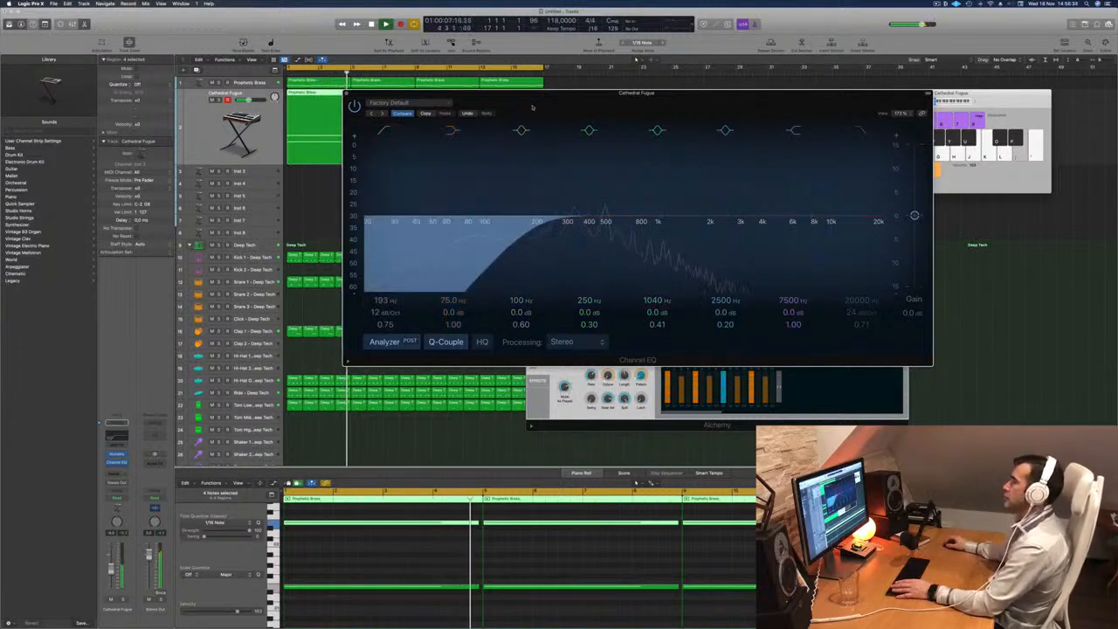
drag(532, 107, 576, 161)
key(super+w)
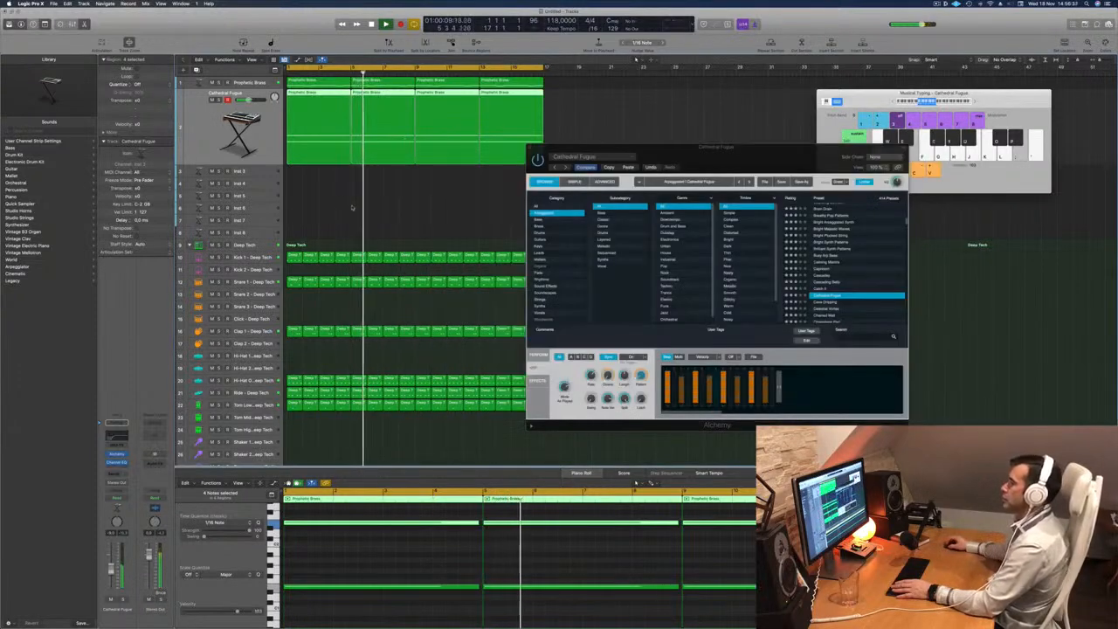
Paste the copied plug-in settings into the second synth's Alchemy and replay the loop from the start.
mouse_move(716, 146)
mouse_down()
mouse_move(694, 142)
mouse_move(735, 138)
mouse_up()
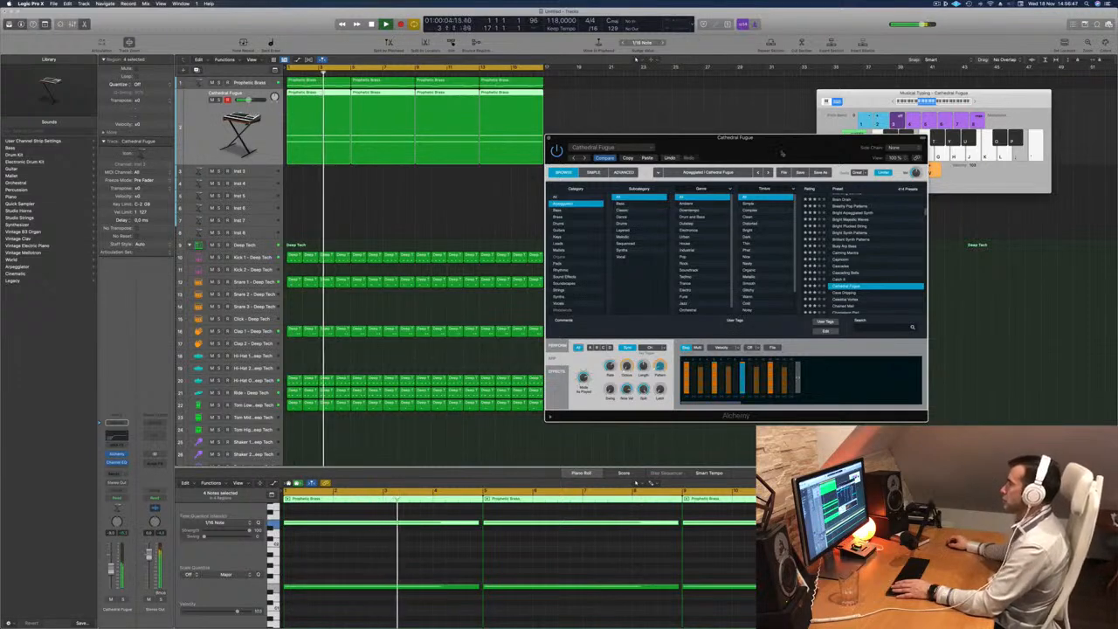
drag(781, 152, 805, 154)
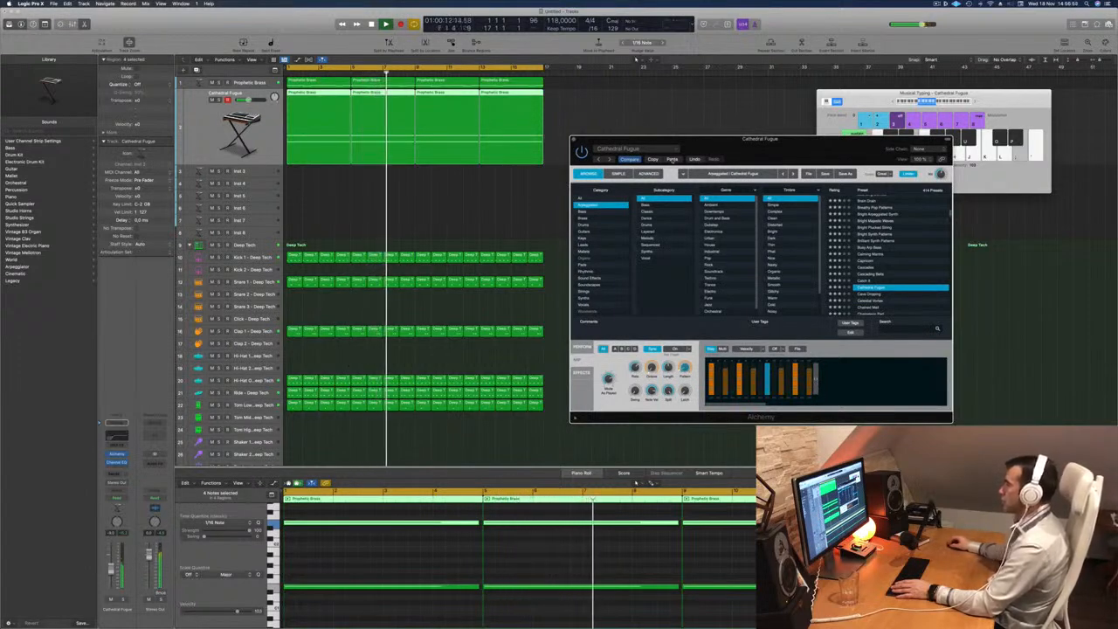
click(673, 160)
key(Return)
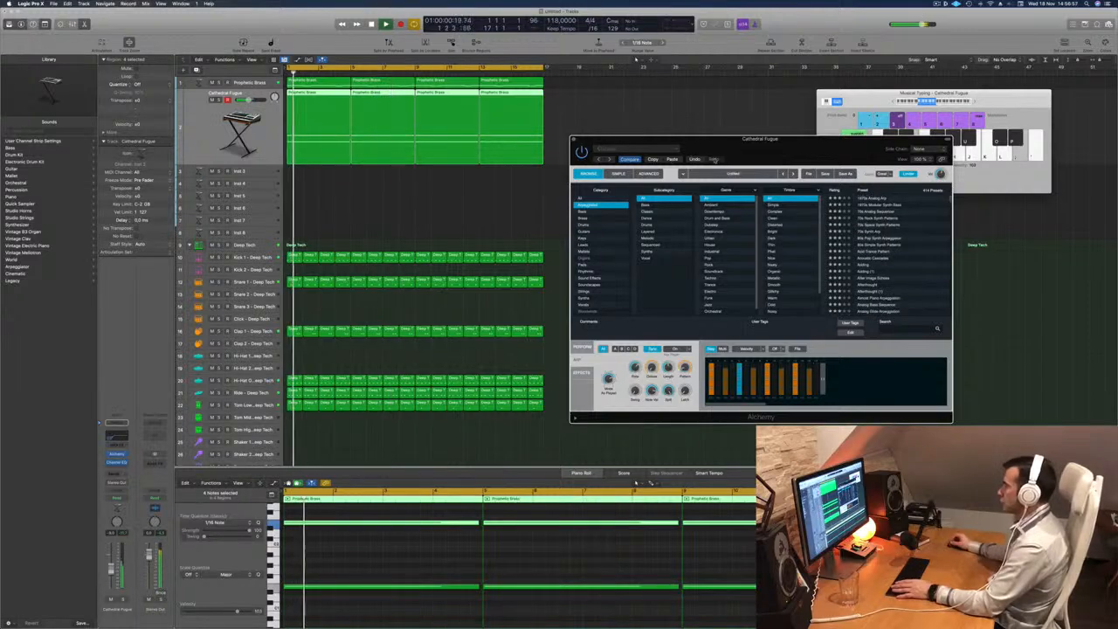
Play the arrangement from the beginning to hear the Cathedral Fugue part in context, closing its Alchemy window.
drag(752, 139, 786, 105)
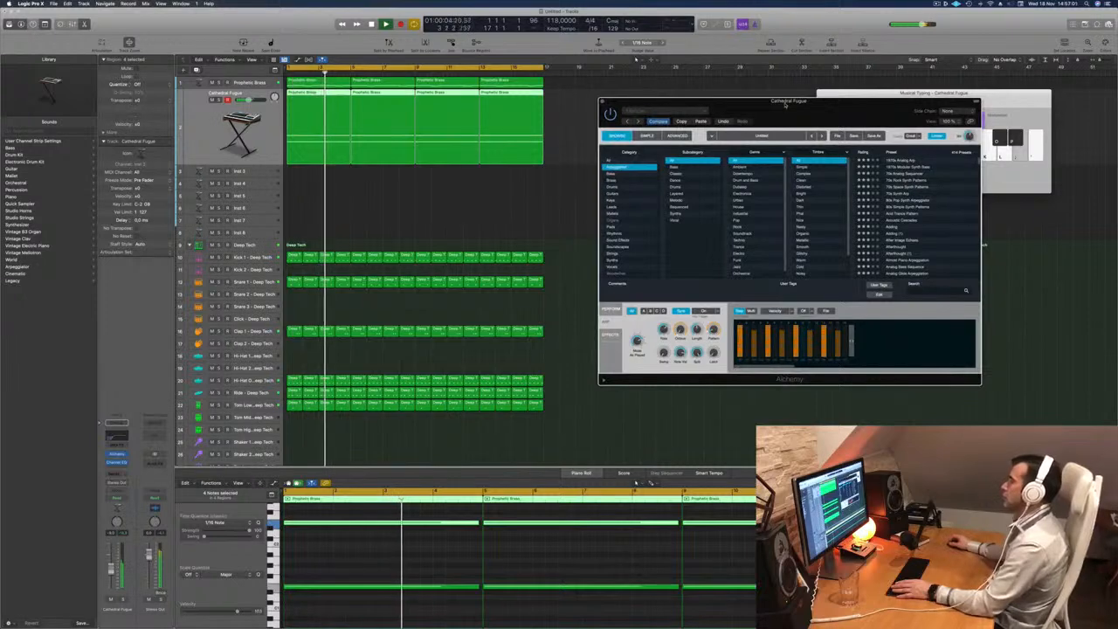
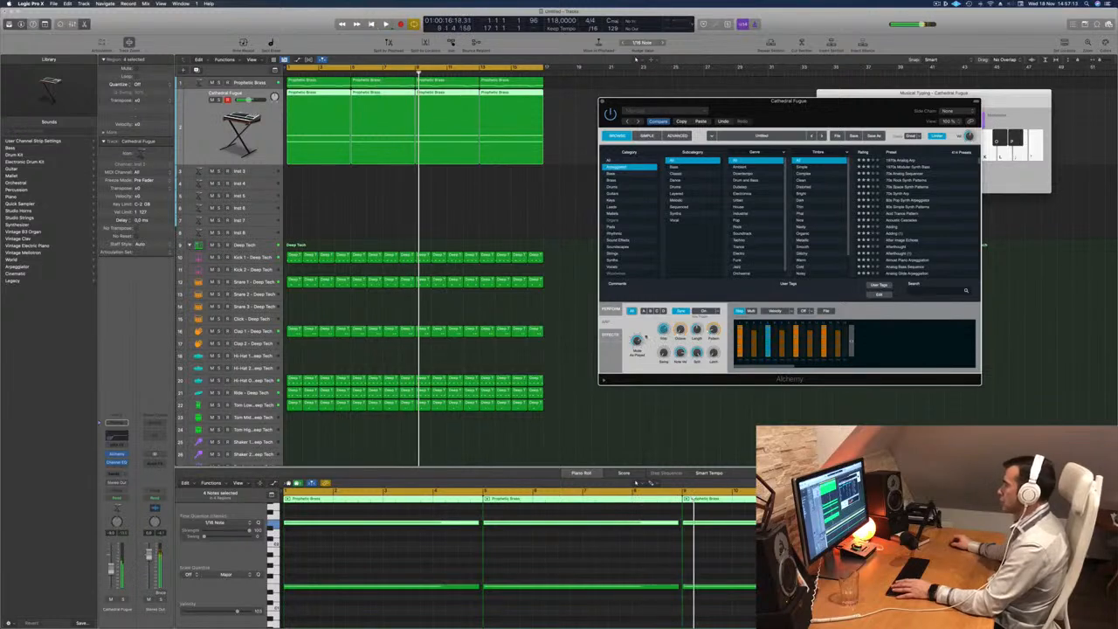
key(Return)
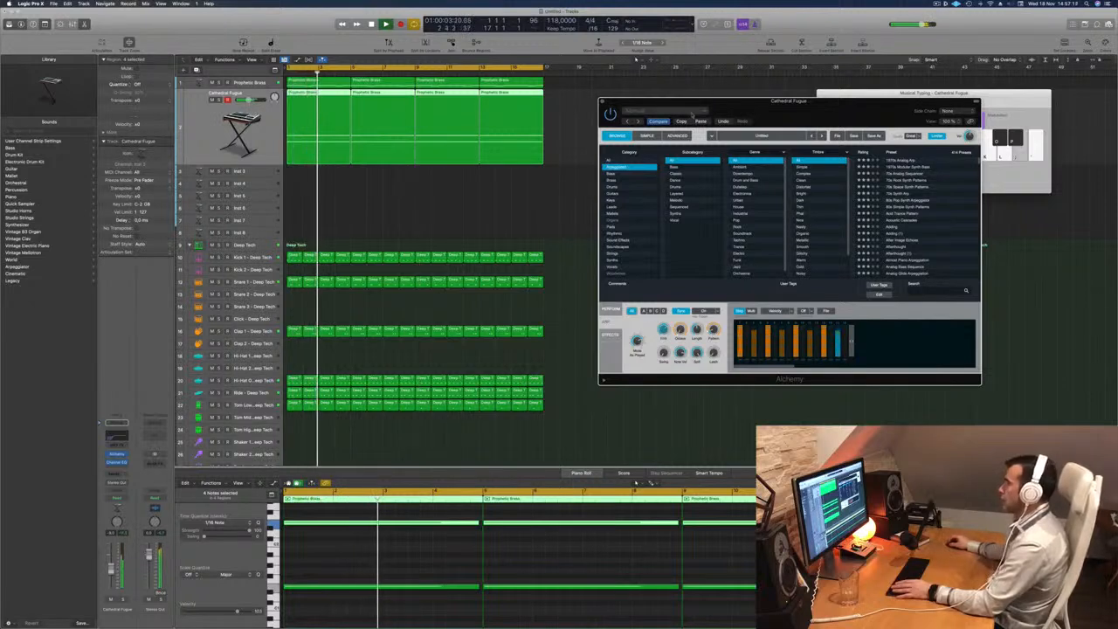
key(Return)
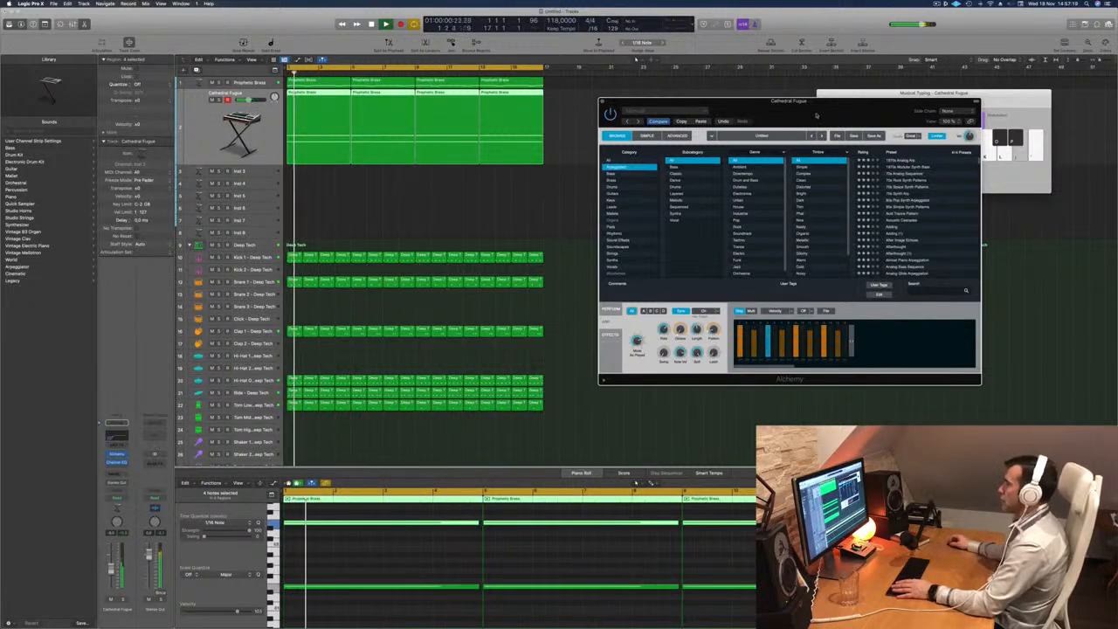
drag(817, 114, 837, 118)
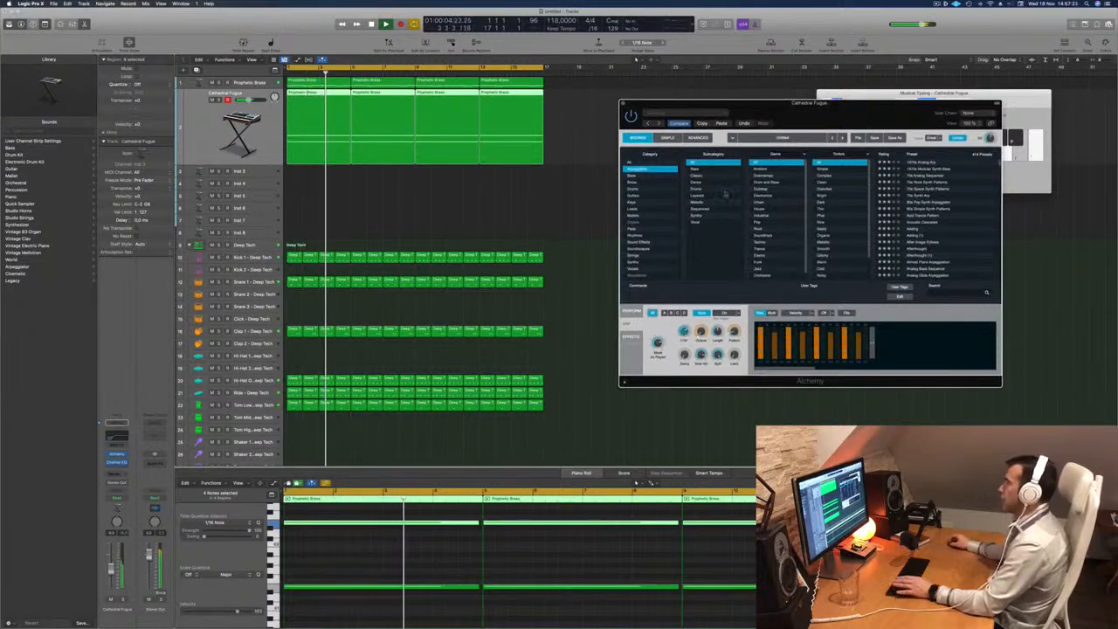
drag(811, 113, 801, 86)
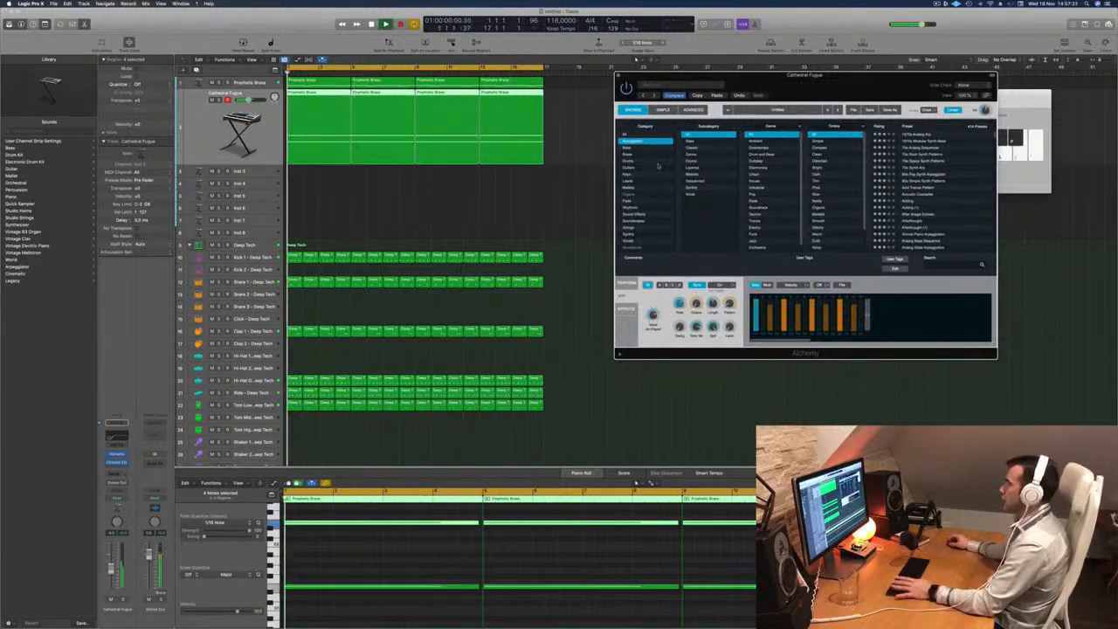
key(super+w)
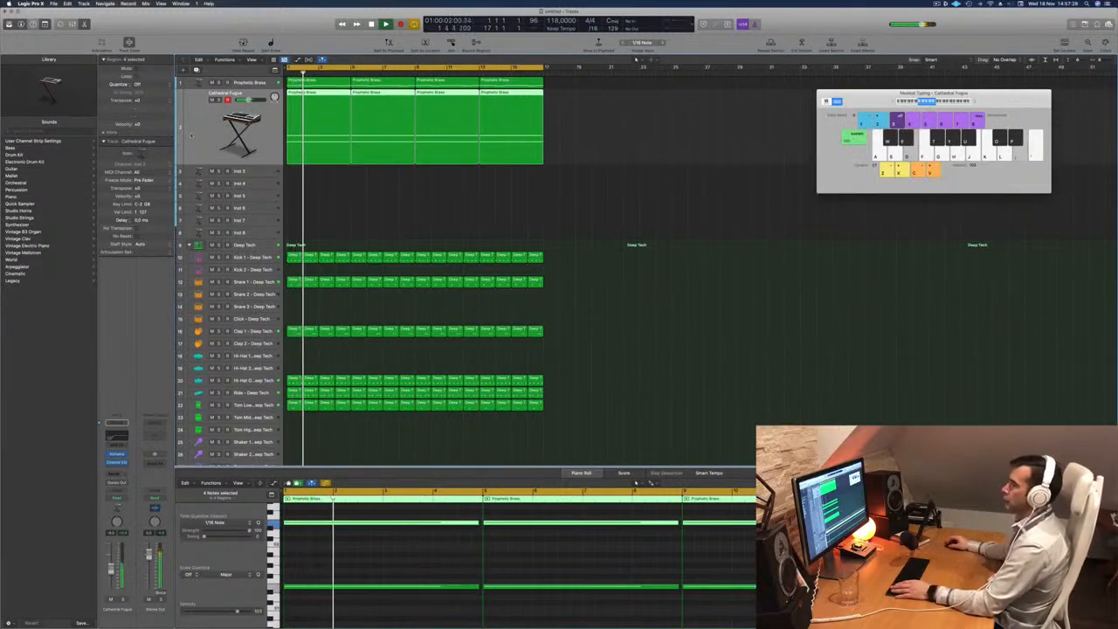
key(space)
key(space)
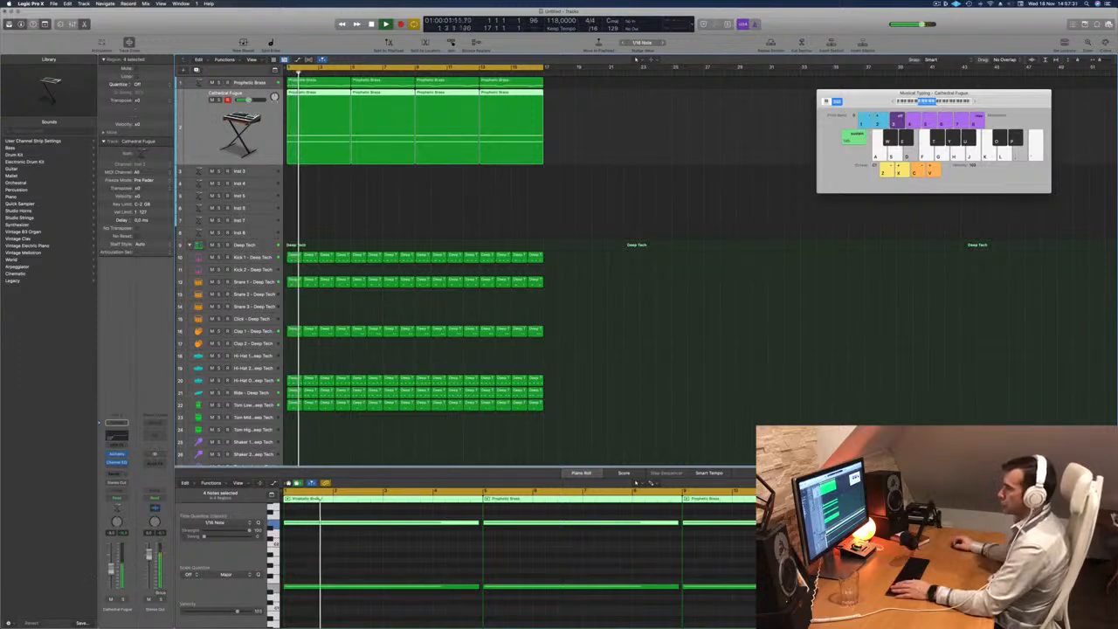
click(358, 232)
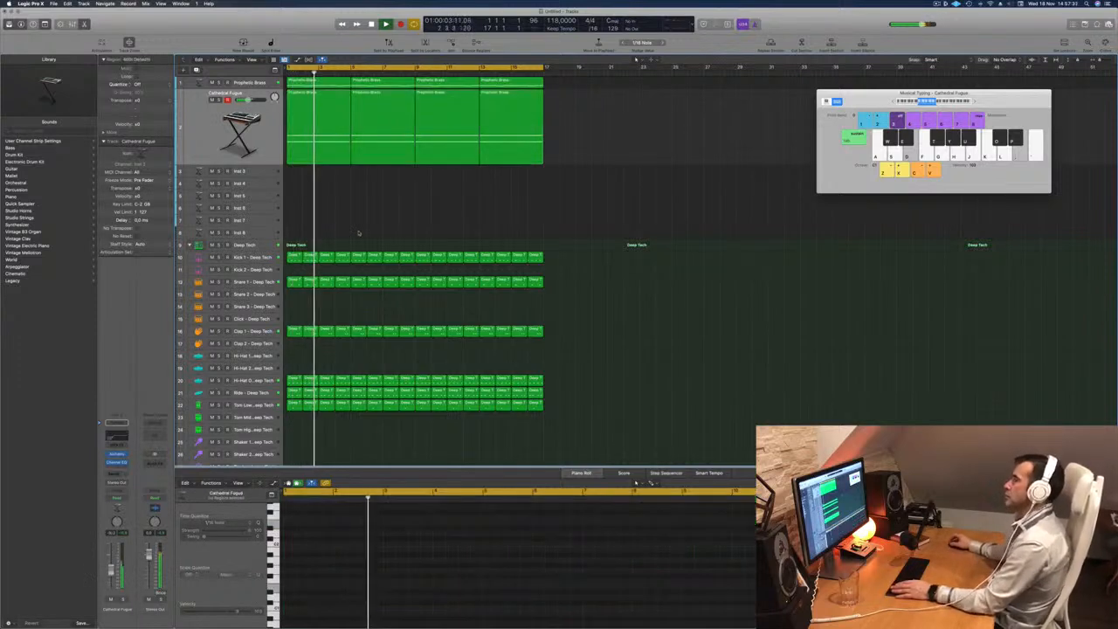
key(Return)
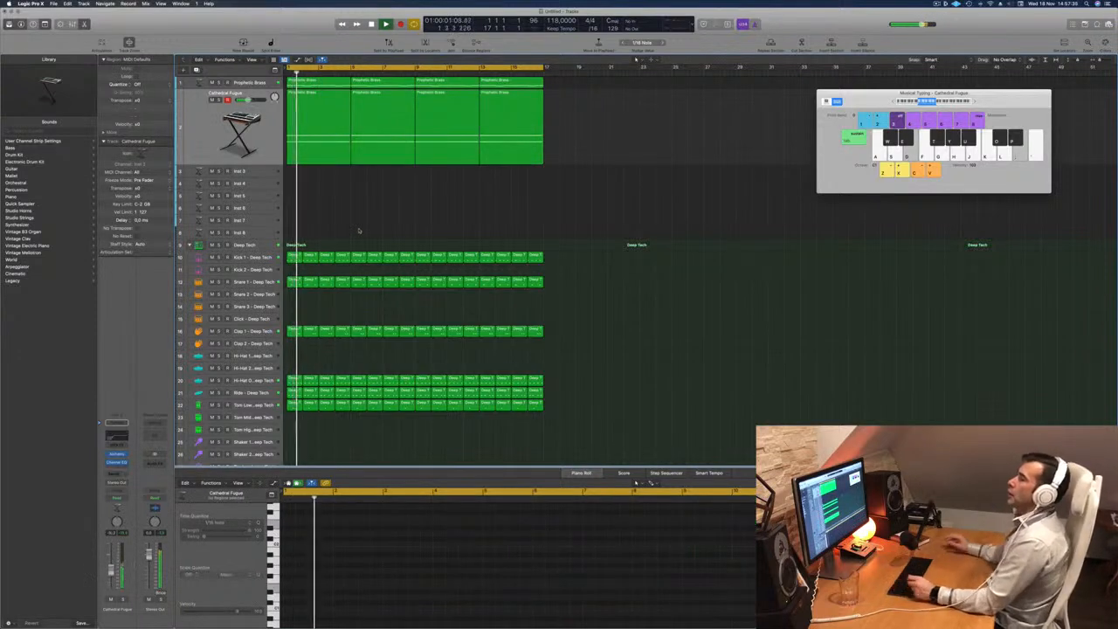
Add a new instrument track below Cathedral Fugue and copy the first Prophetic Brass region onto it at bar 1.
click(266, 149)
key(Return)
click(308, 150)
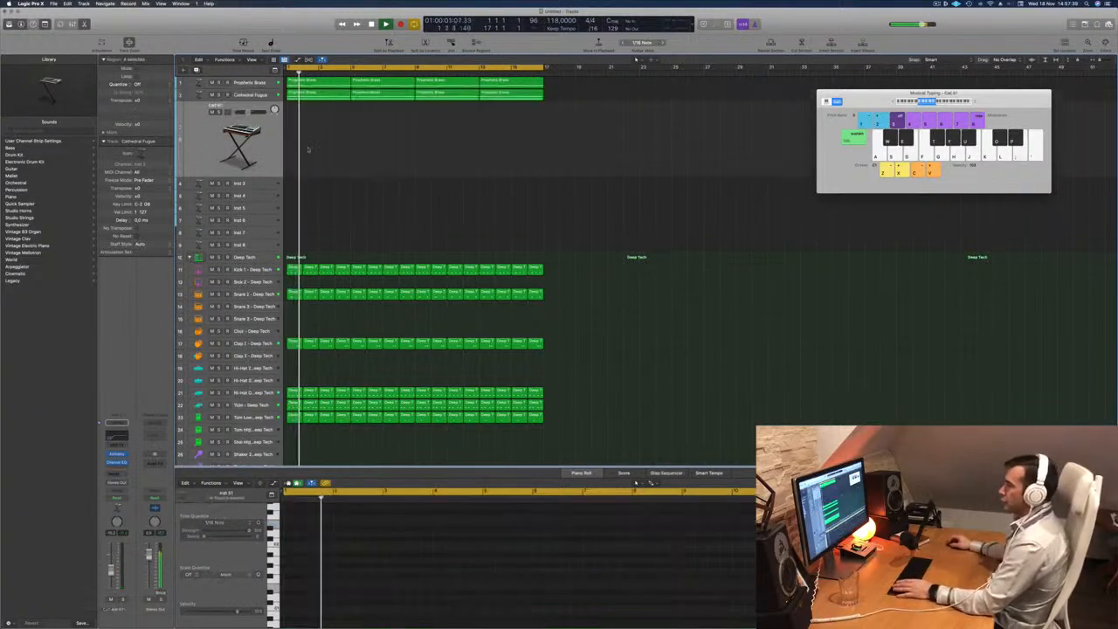
drag(304, 84, 304, 135)
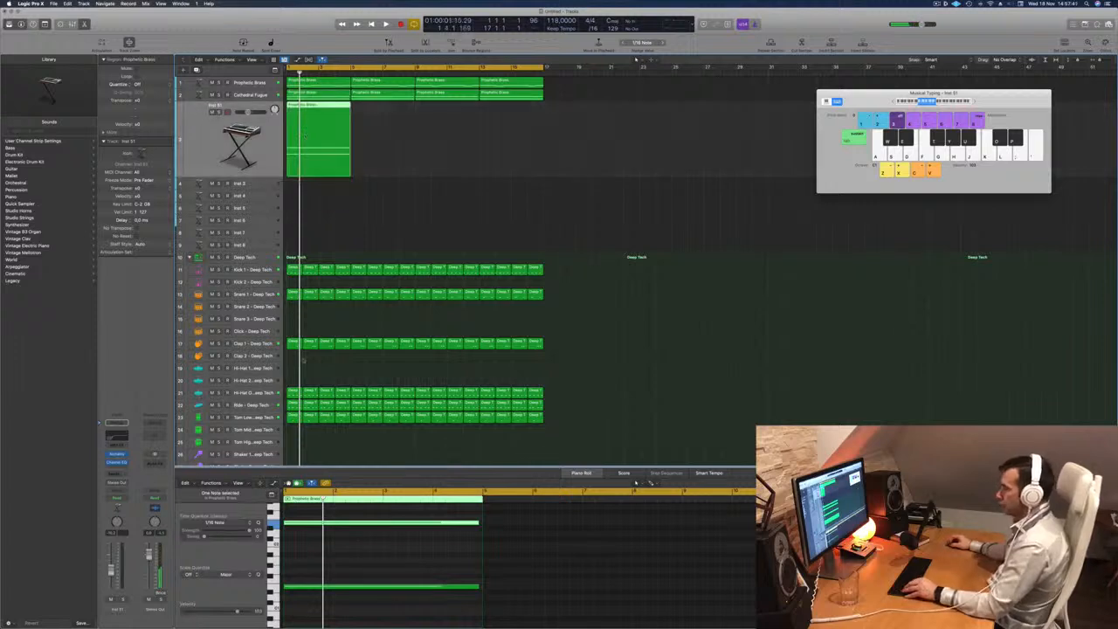
Shorten both notes of the copied region to stabs under a beat, then copy the pair to bar 2 beat 3 and bar 4.
drag(354, 537, 401, 622)
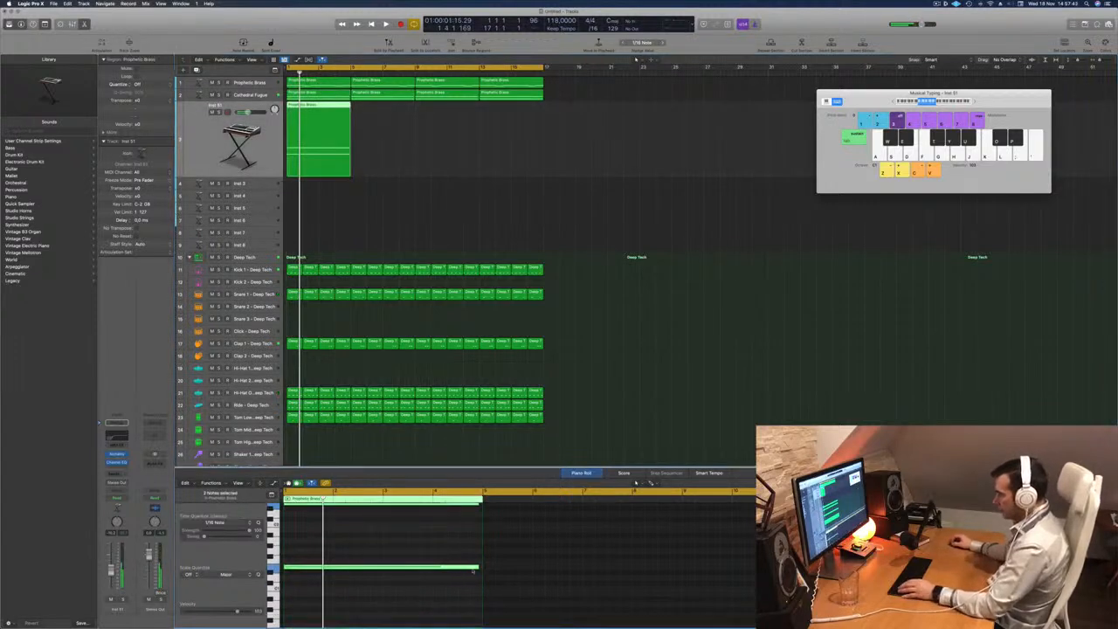
drag(477, 567, 293, 569)
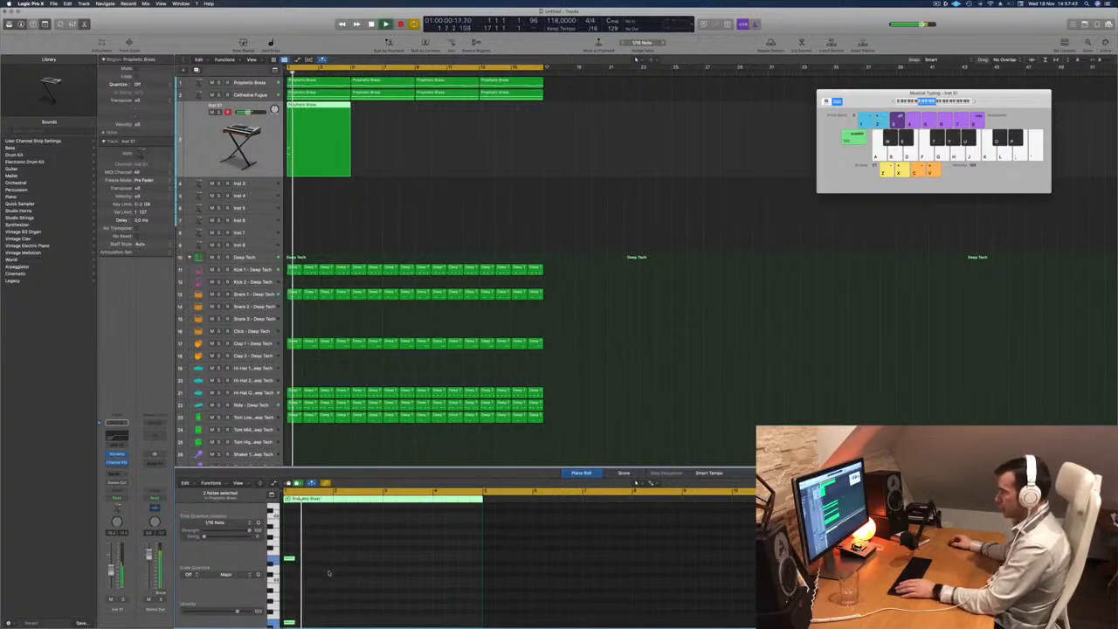
key(space)
drag(291, 553, 439, 556)
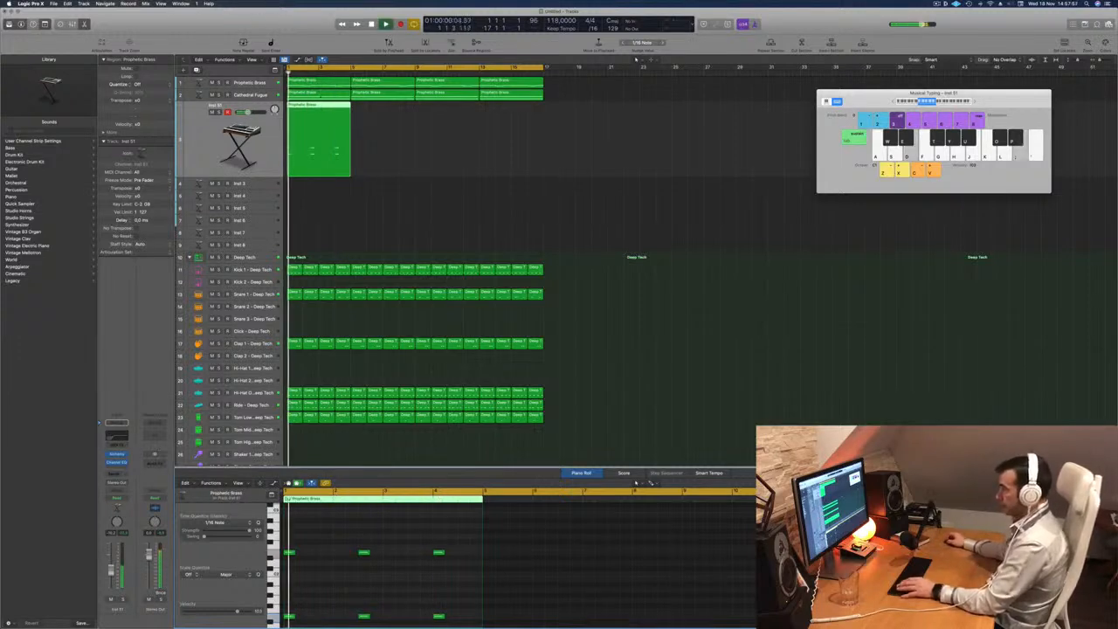
Split the region on the new track at bar 3 and delete its second half.
super+double_click(319, 106)
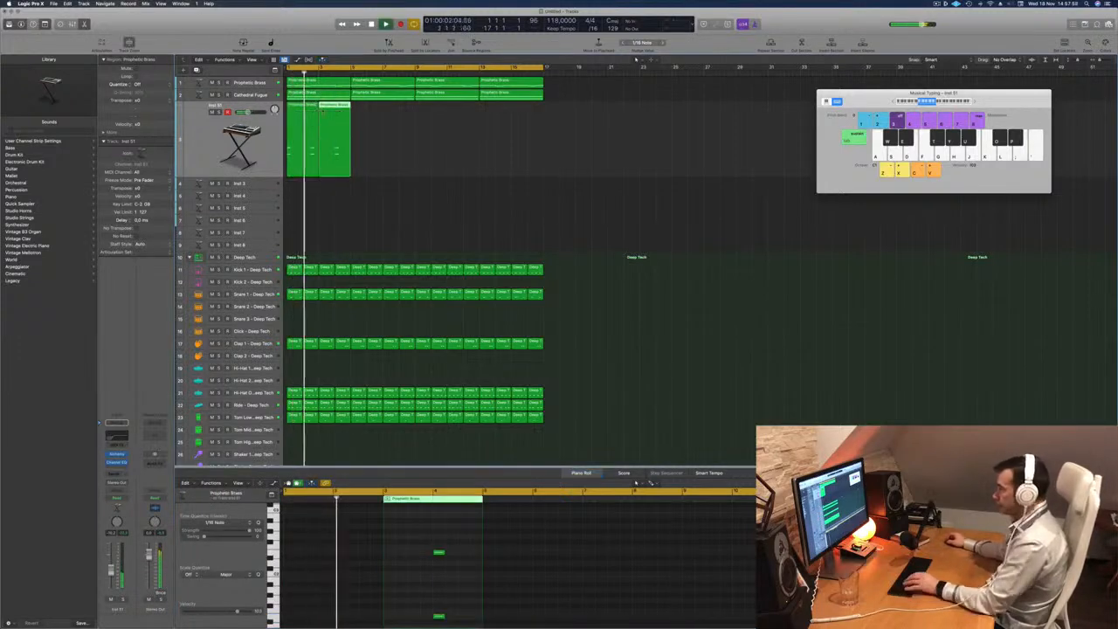
key(Delete)
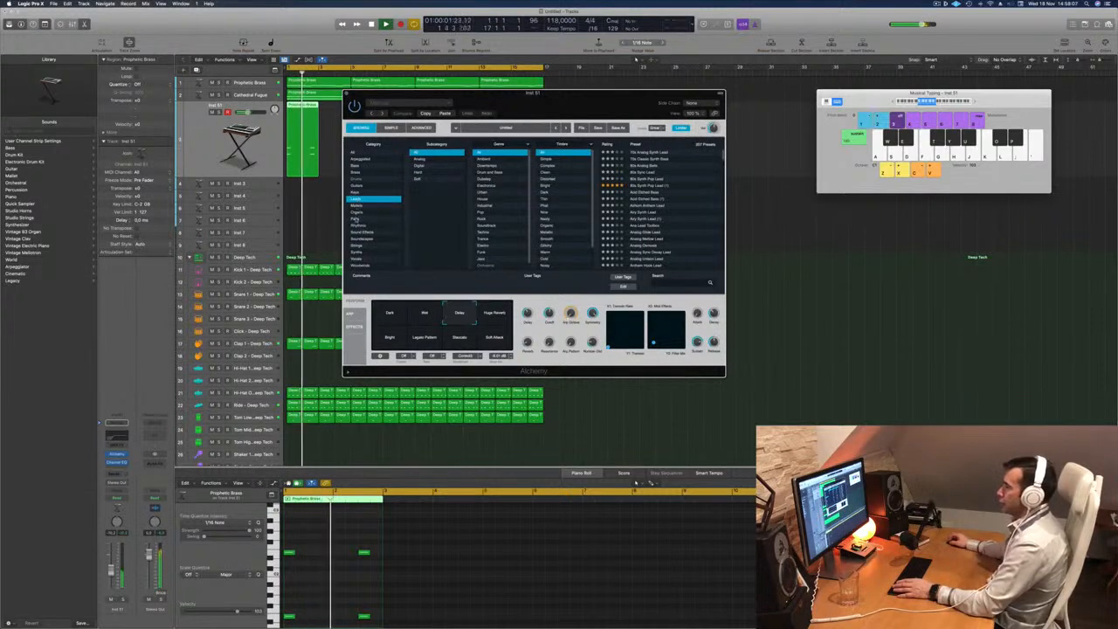
Filter the new track's Alchemy presets to Pads with the Fast Attack subcategory and load Spacey Dream Bell.
click(368, 218)
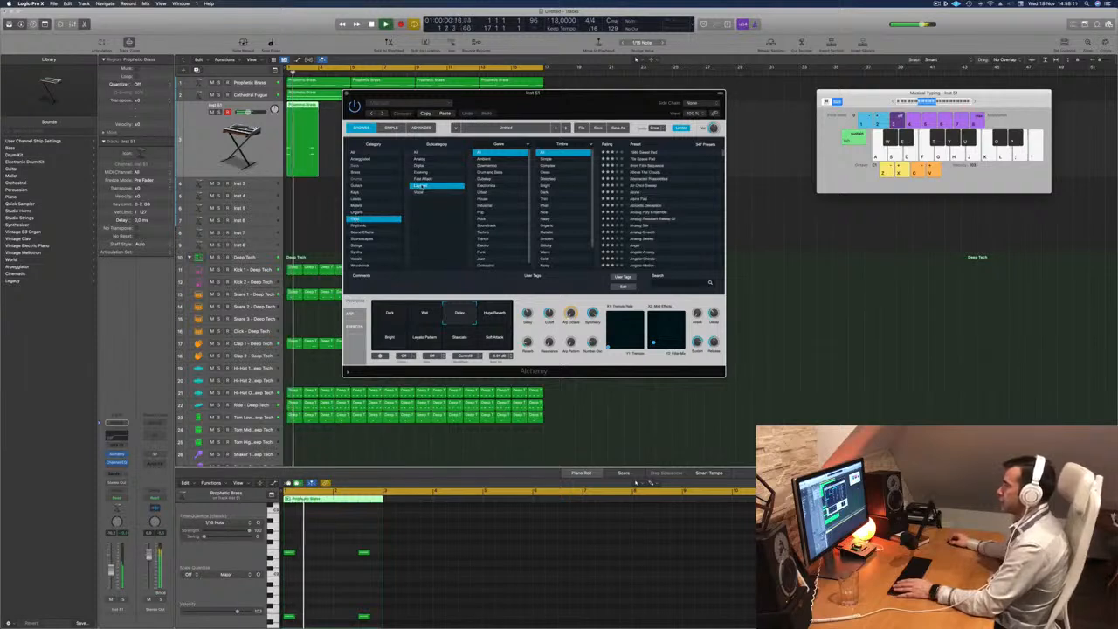
click(430, 179)
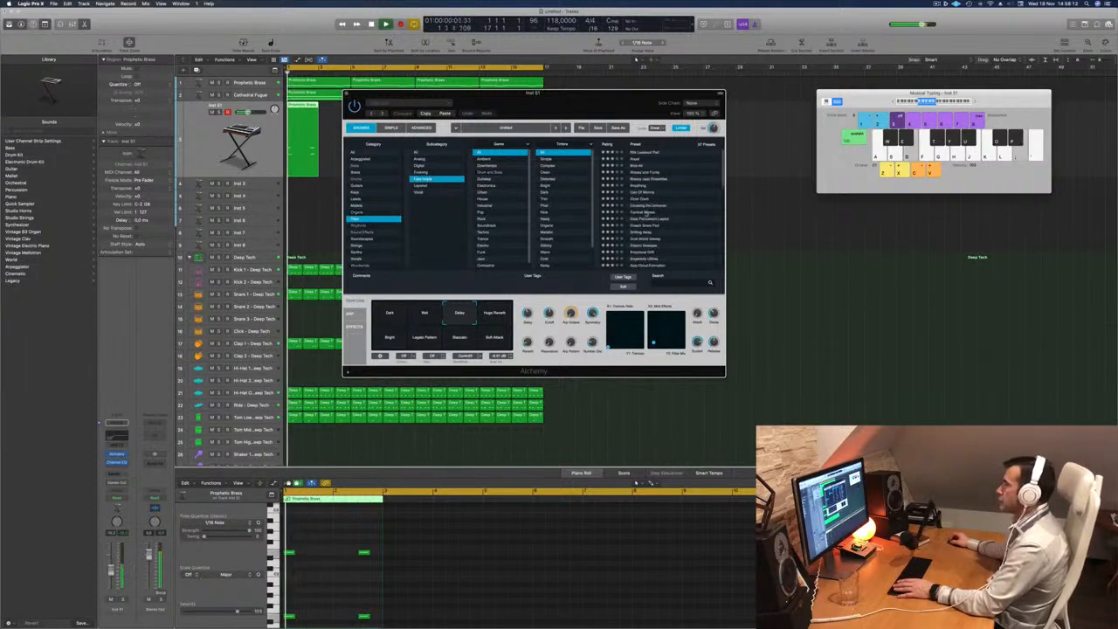
scroll(649, 214, down, 3)
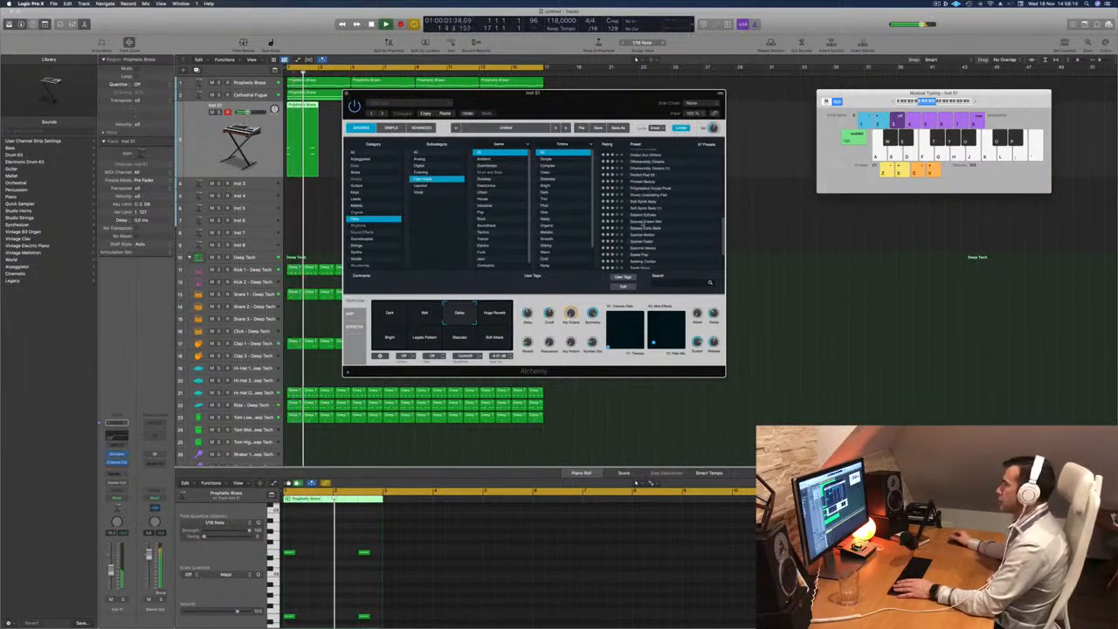
click(644, 221)
drag(611, 93, 826, 88)
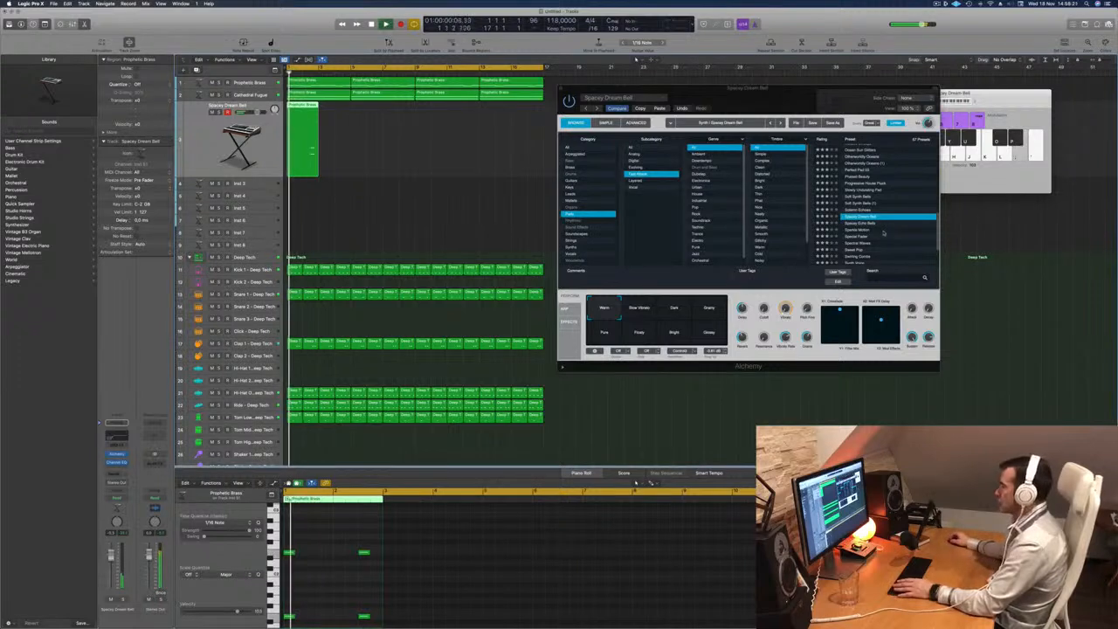
Replace the preset with Spectral Waves and adjust the synth's output volume.
scroll(883, 232, down, 3)
click(857, 210)
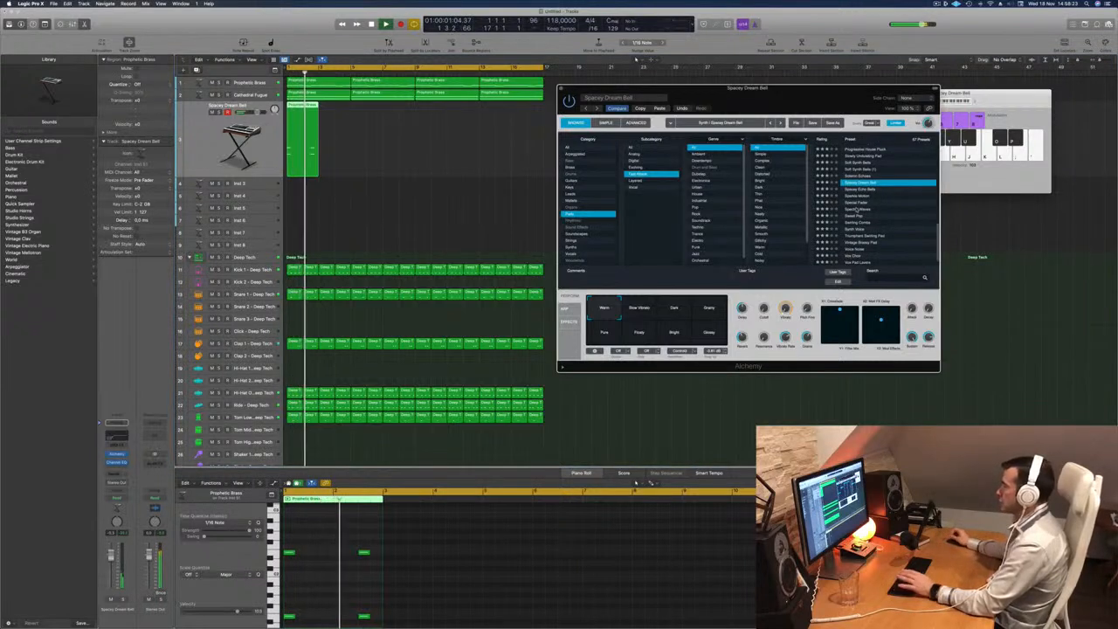
click(857, 210)
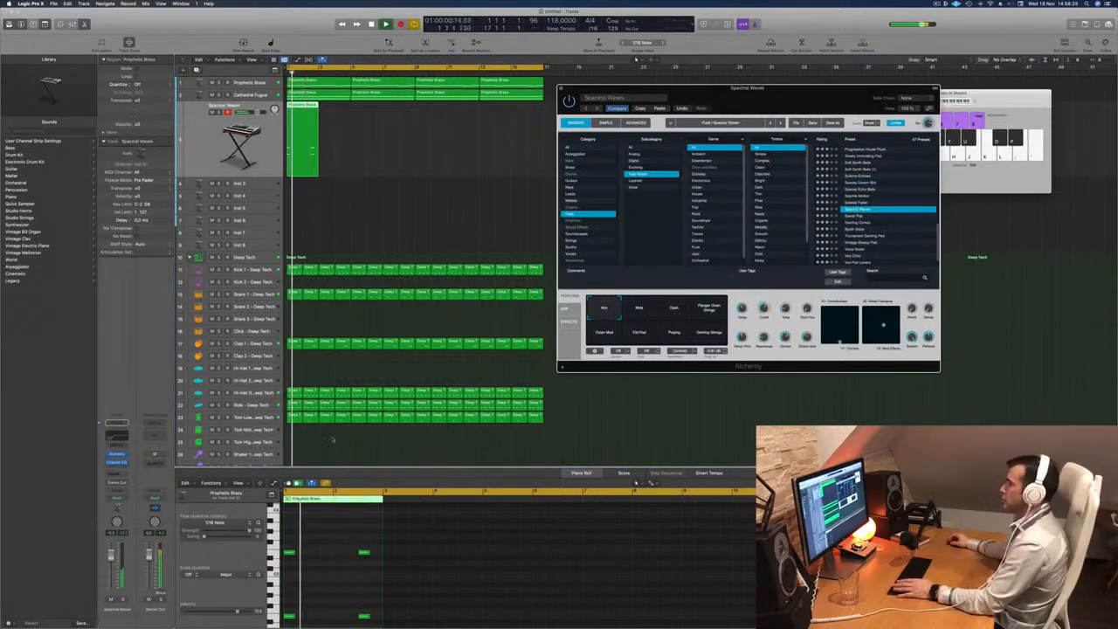
drag(815, 98, 772, 90)
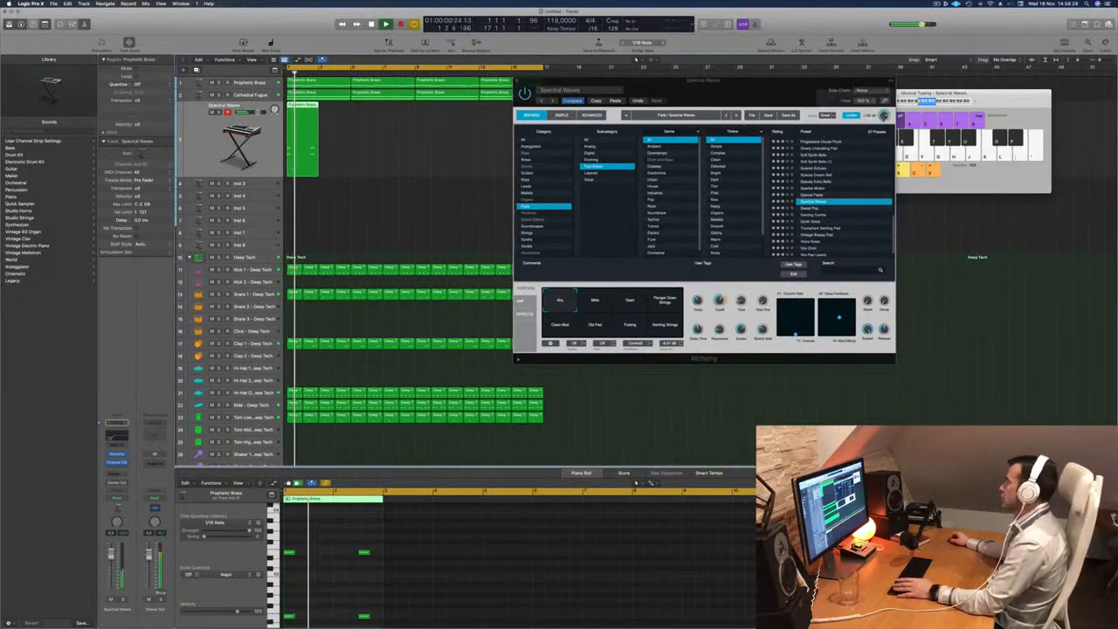
drag(884, 114, 884, 116)
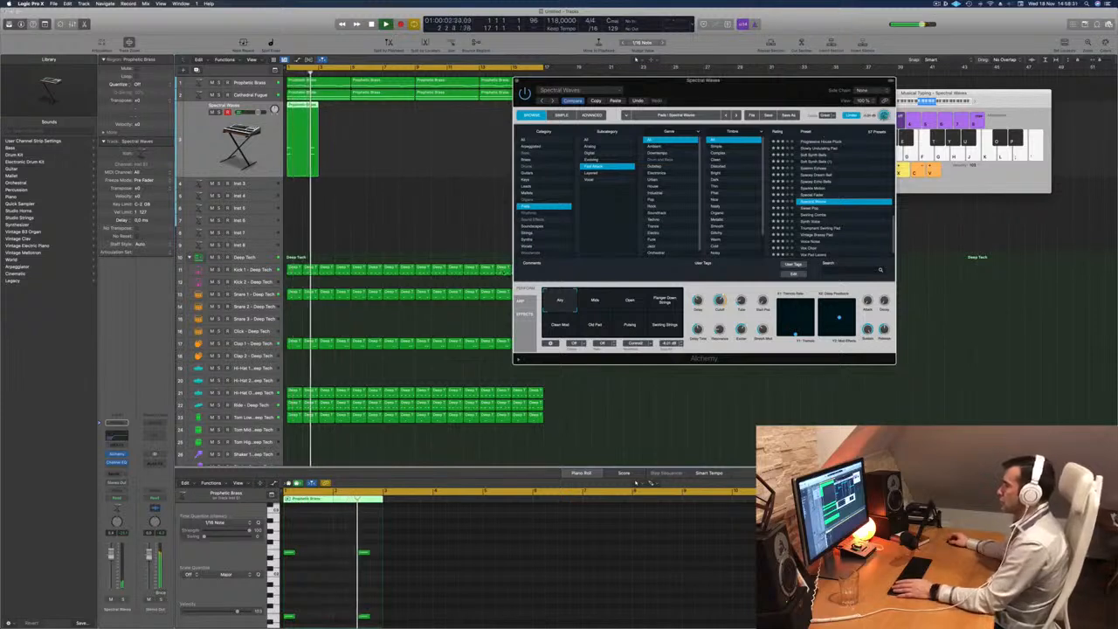
Move the second note pair to beat 4 of bar 1 and copy it to beat 3 of bar 2.
drag(336, 525, 378, 601)
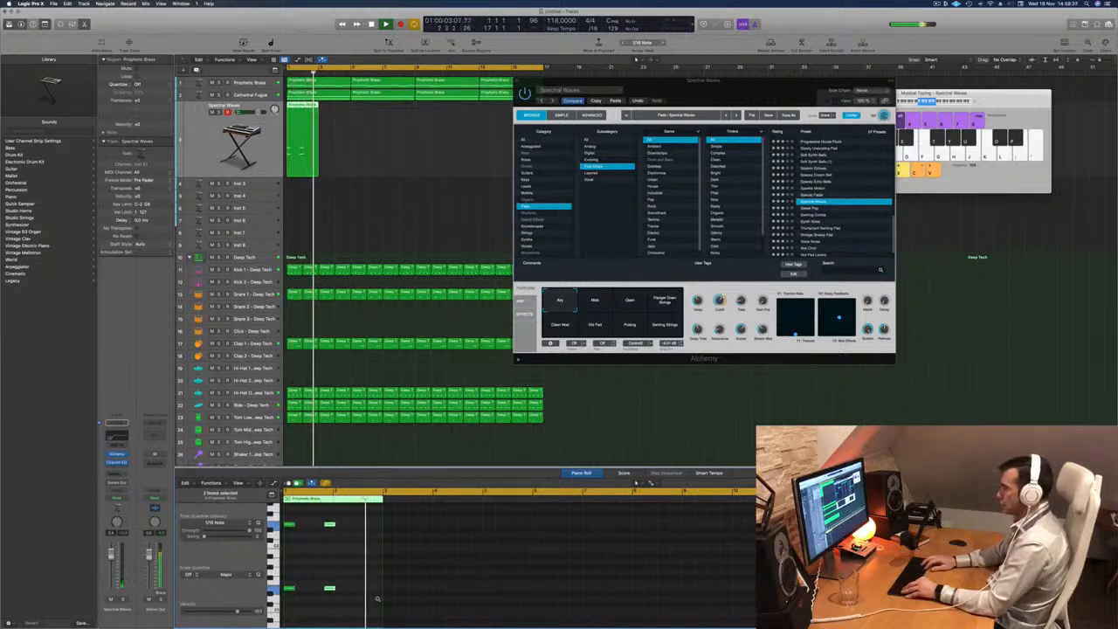
key(space)
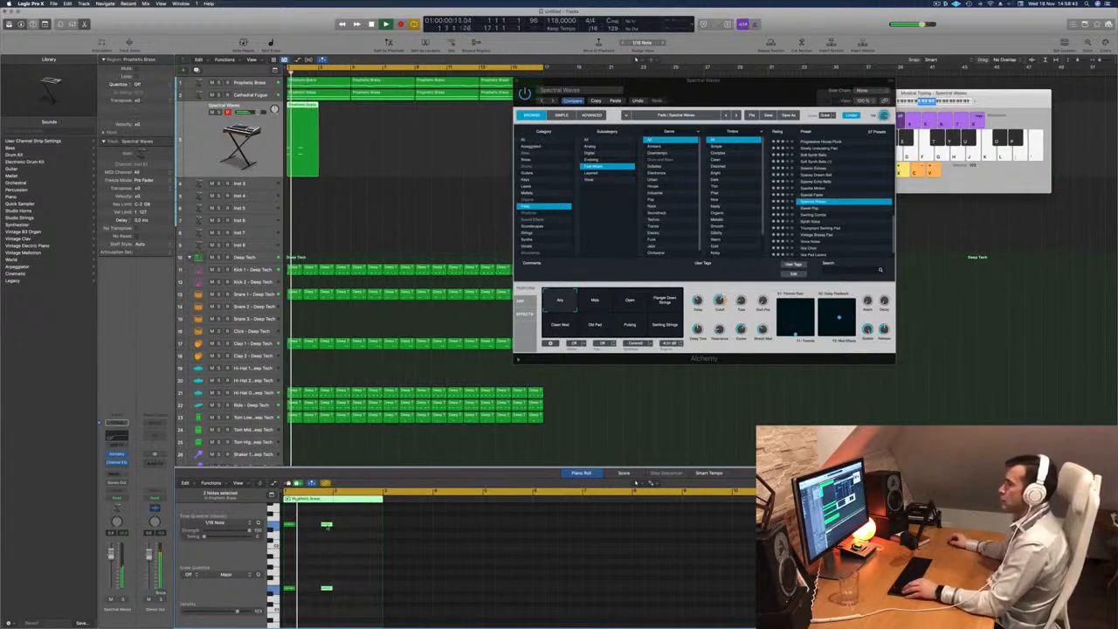
drag(328, 525, 365, 529)
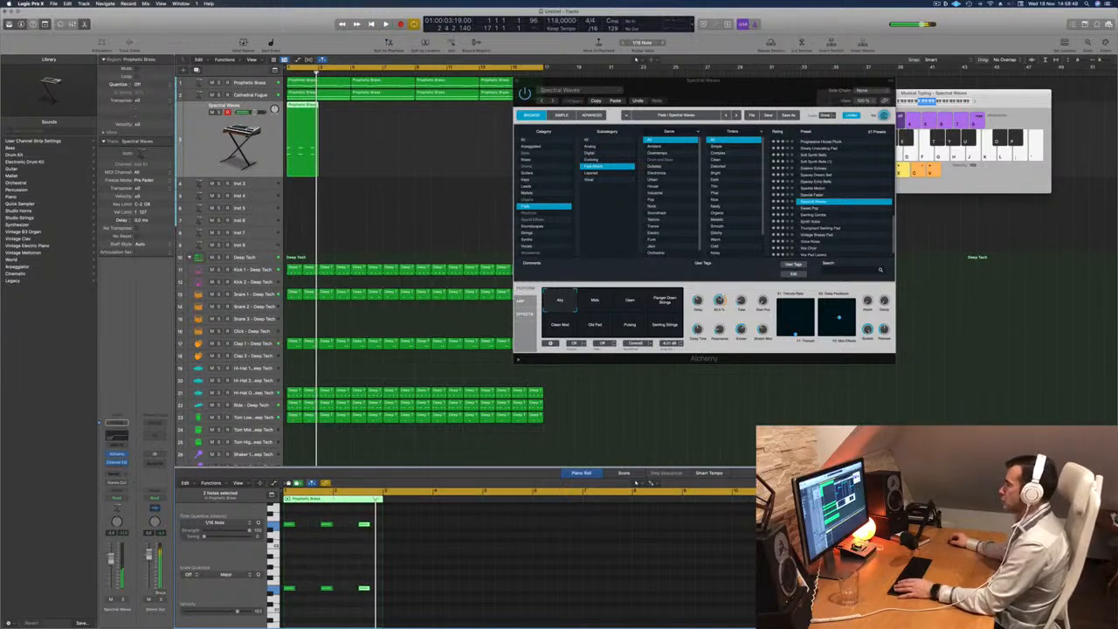
Adjust the Spectral Waves cutoff in Alchemy and set the track's Channel EQ low cut to 127 Hz, closing the equalizer.
drag(721, 302, 721, 306)
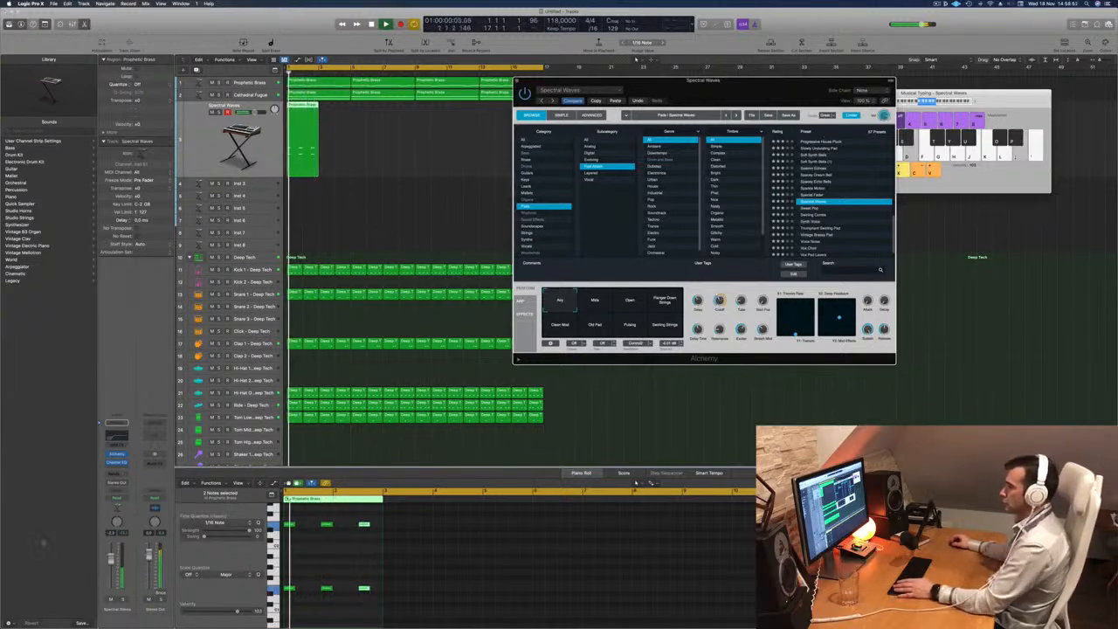
click(120, 438)
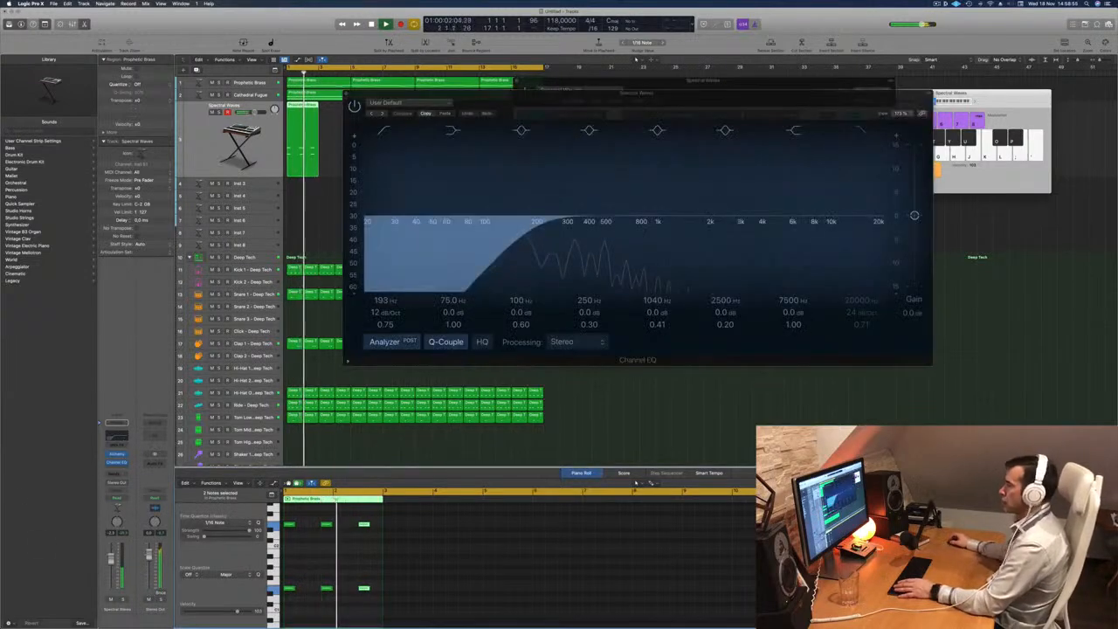
mouse_move(519, 228)
mouse_down()
mouse_move(494, 227)
mouse_move(505, 228)
mouse_up()
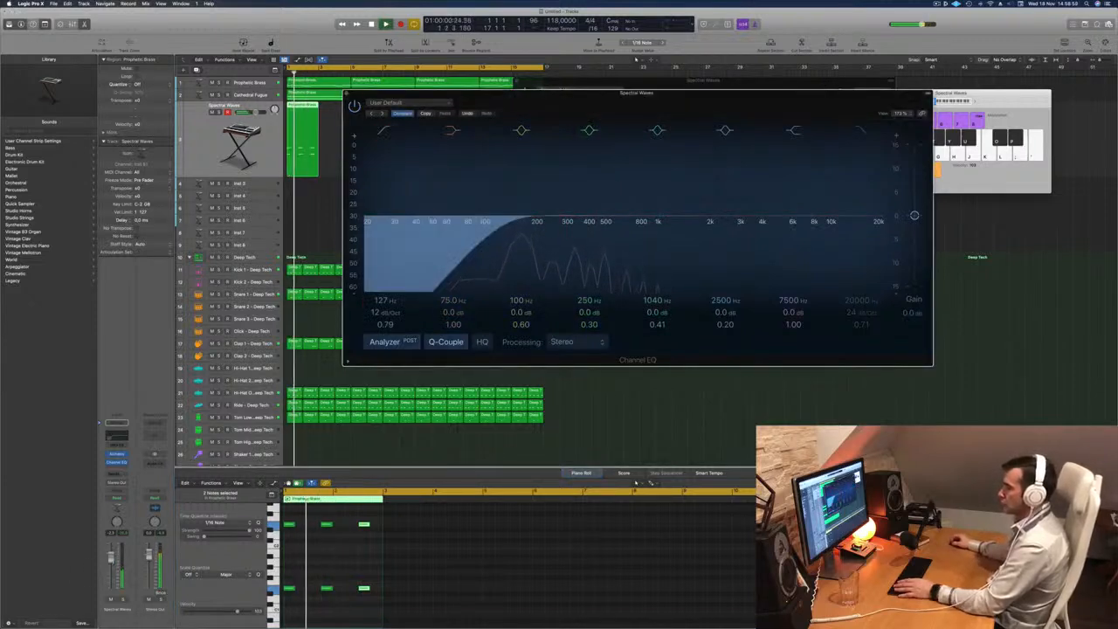
drag(682, 104, 662, 228)
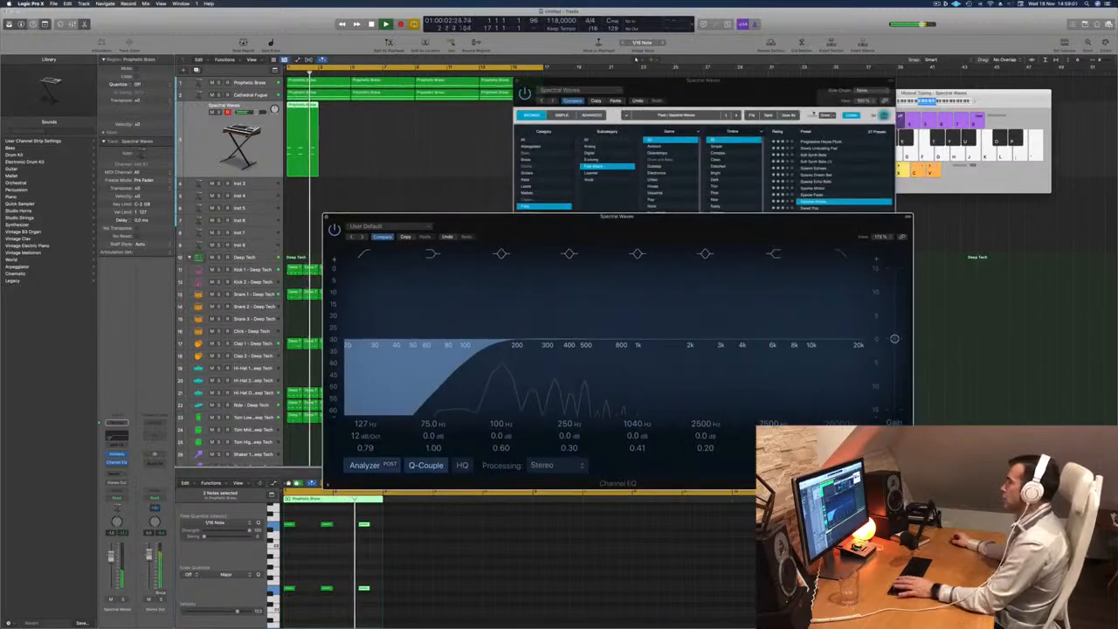
click(775, 92)
drag(774, 92, 791, 83)
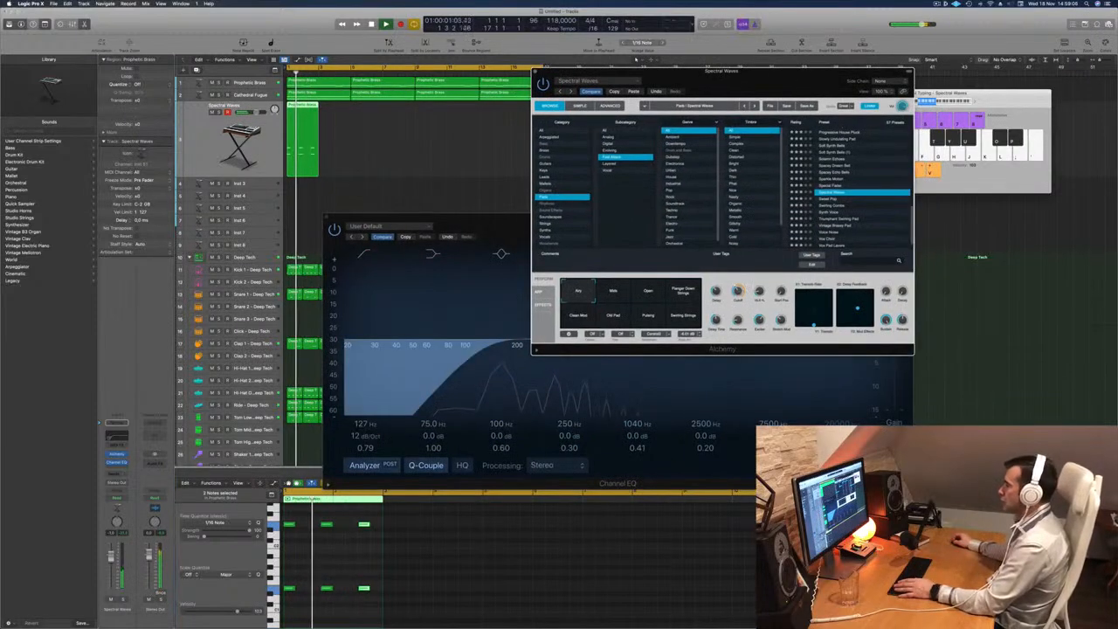
drag(501, 228, 554, 230)
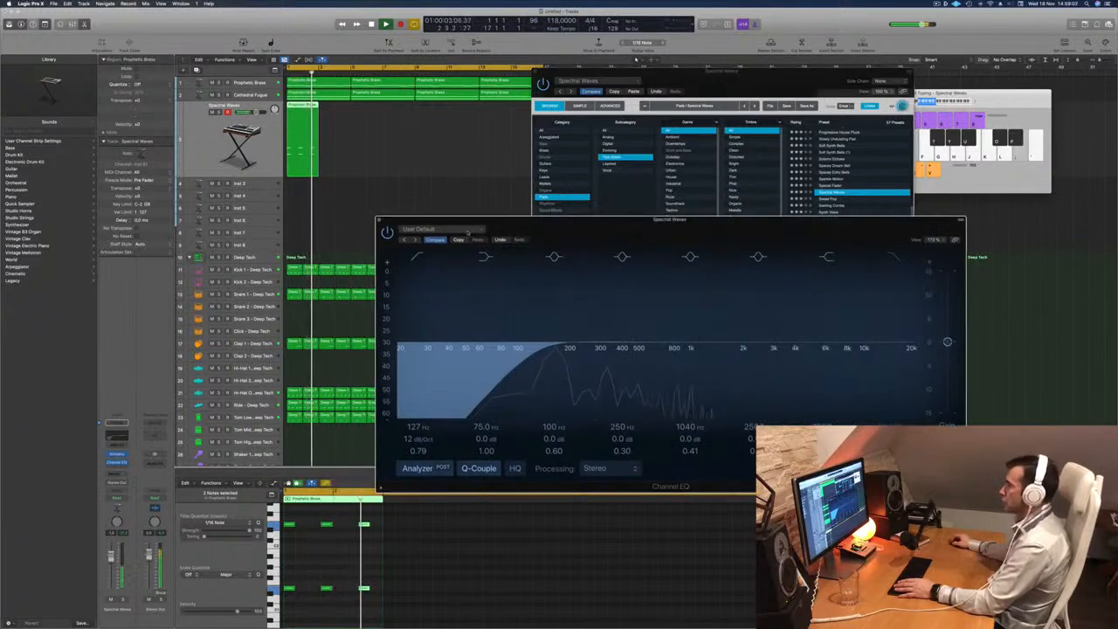
click(380, 219)
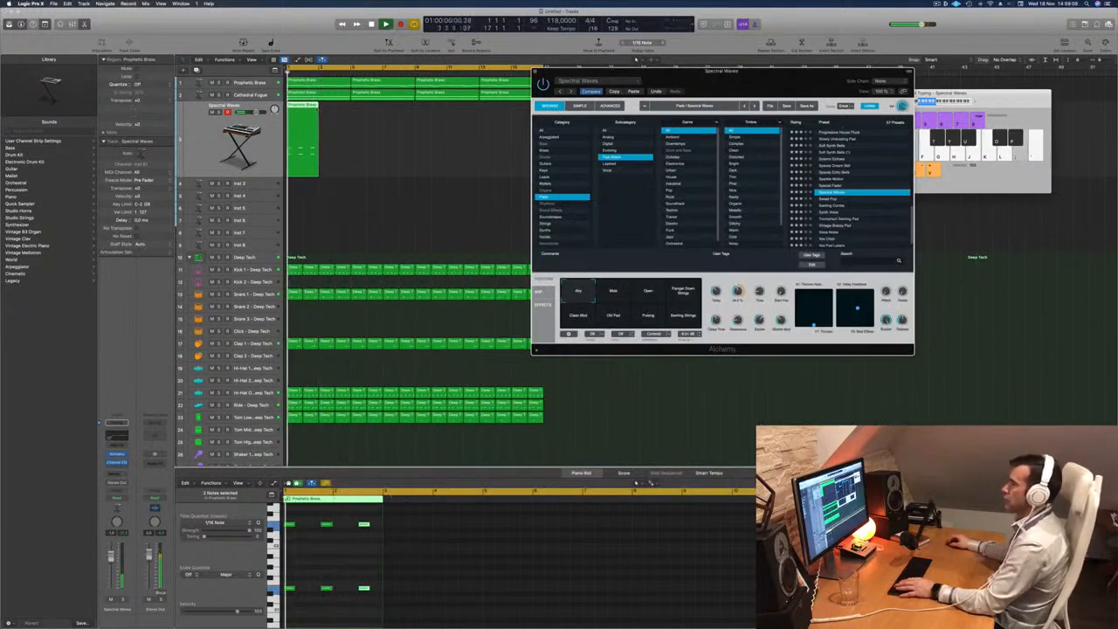
Copy the Spectral Waves region to bar 3, directly after the original.
drag(301, 113, 325, 115)
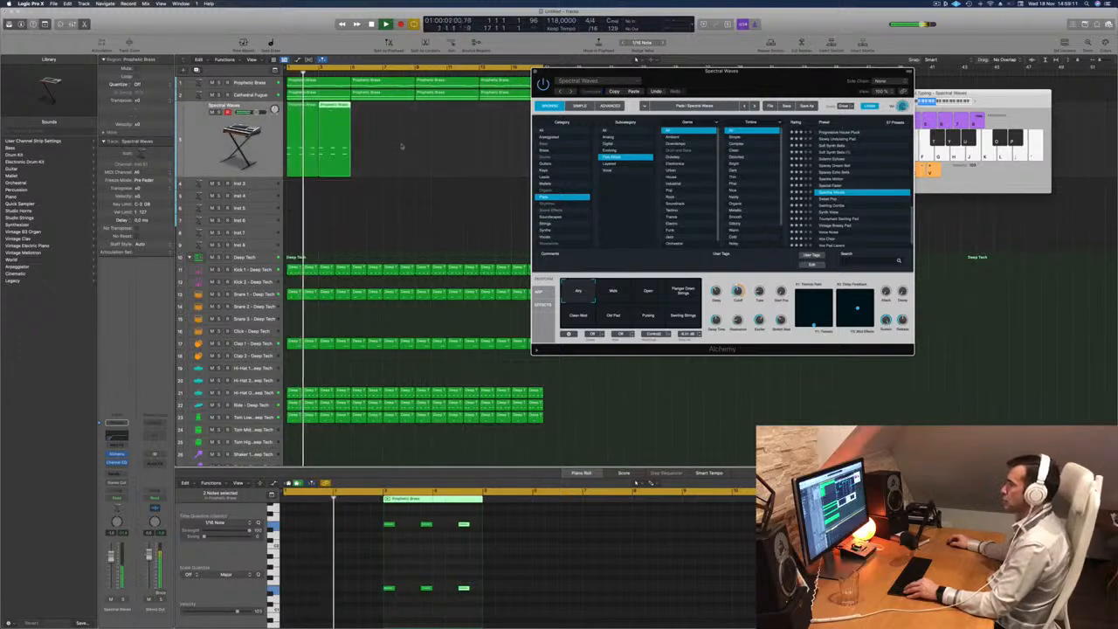
key(super+Left)
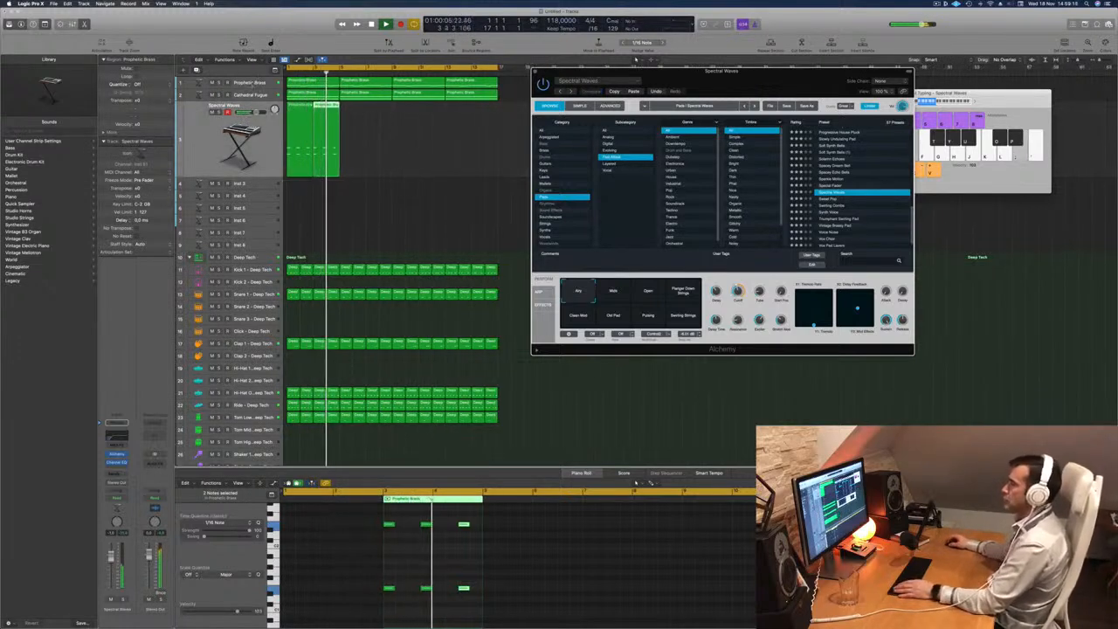
Add a Channel EQ to the Prophetic Brass track and lower its high-cut frequency, closing the equalizer.
key(Up)
key(Up)
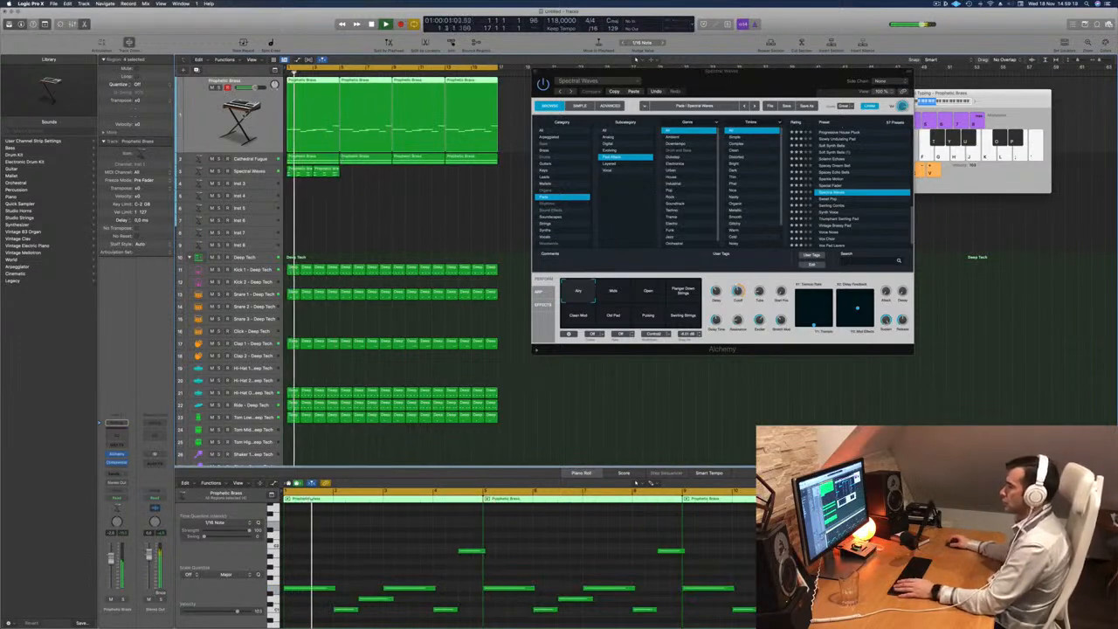
drag(747, 83, 772, 84)
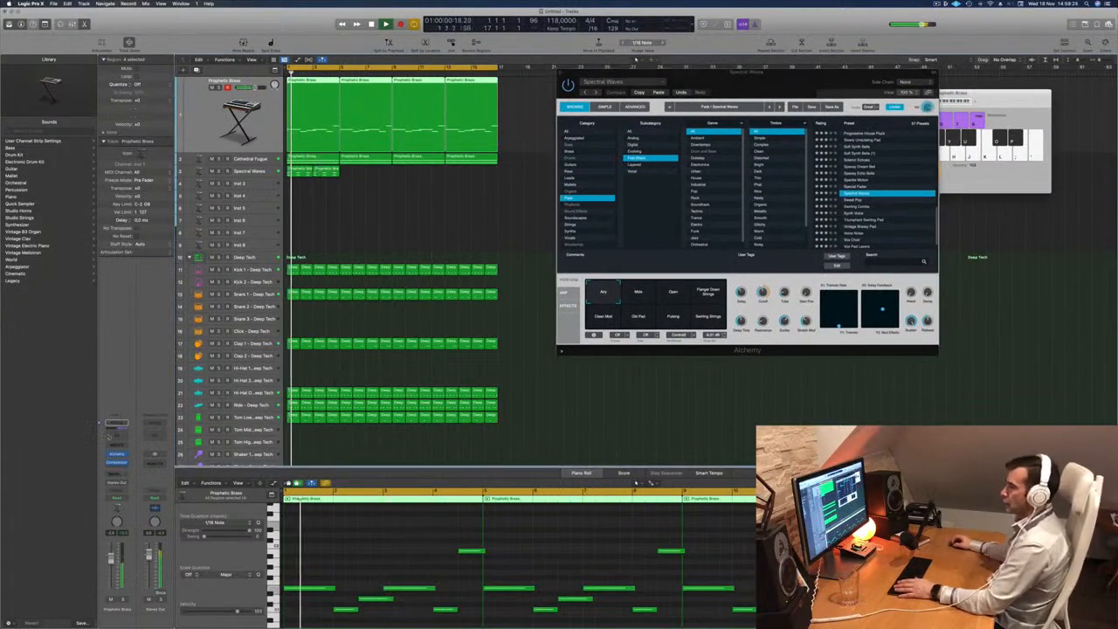
click(114, 436)
key(Return)
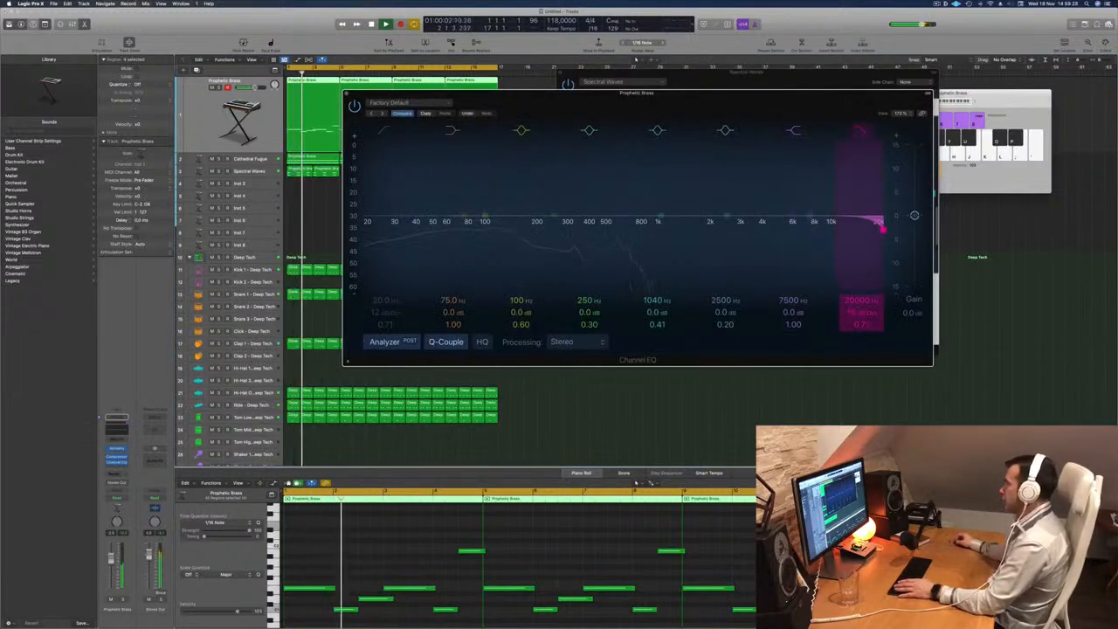
drag(883, 229, 537, 229)
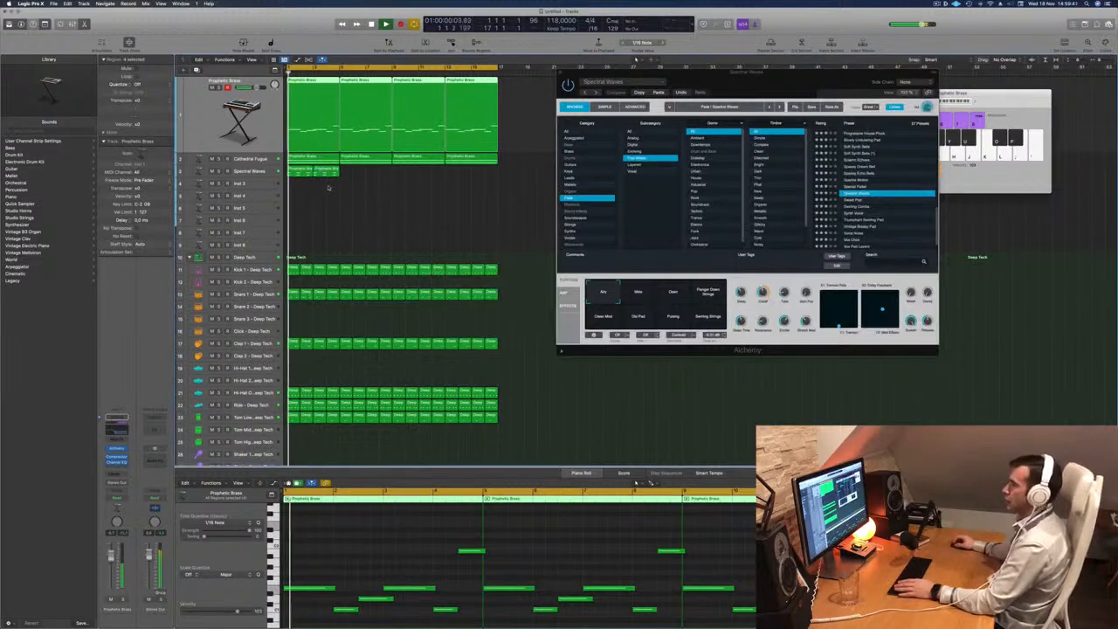
Delete the last note pair from the first region on the Spectral Waves track.
click(306, 171)
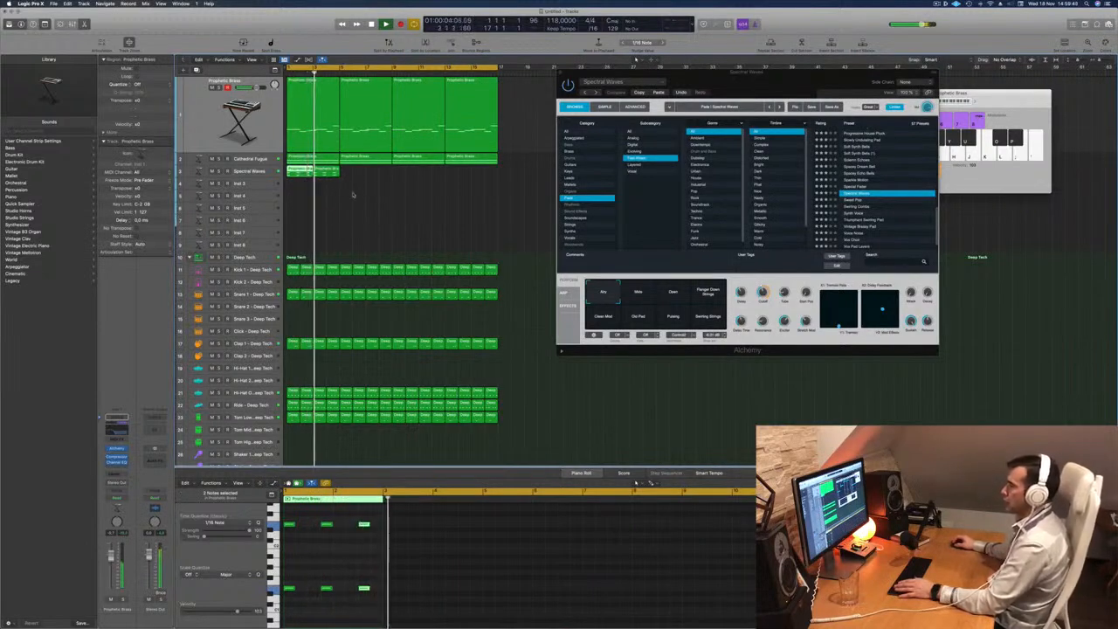
click(353, 522)
key(Delete)
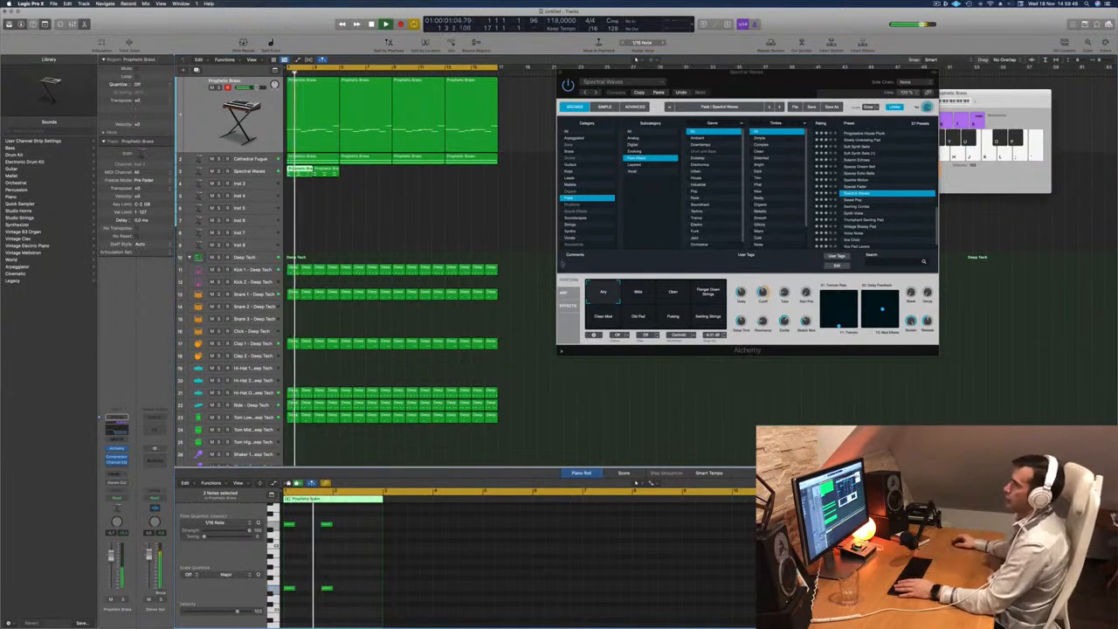
Remove the old second Spectral Waves region and repeat the edited first region to the end of bar 16.
click(330, 173)
key(Delete)
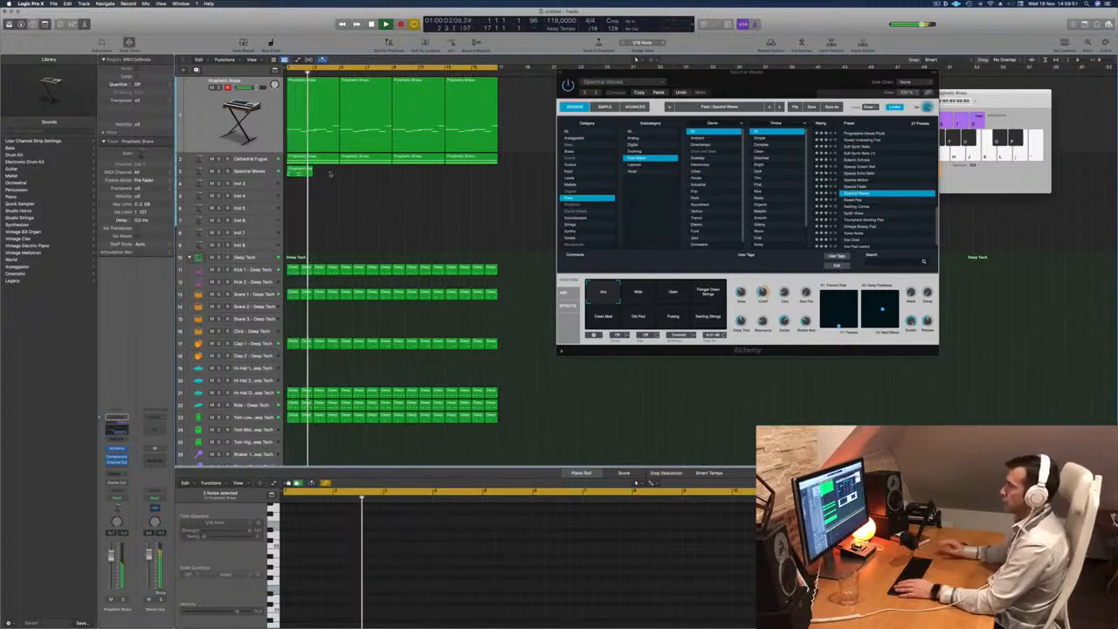
click(301, 170)
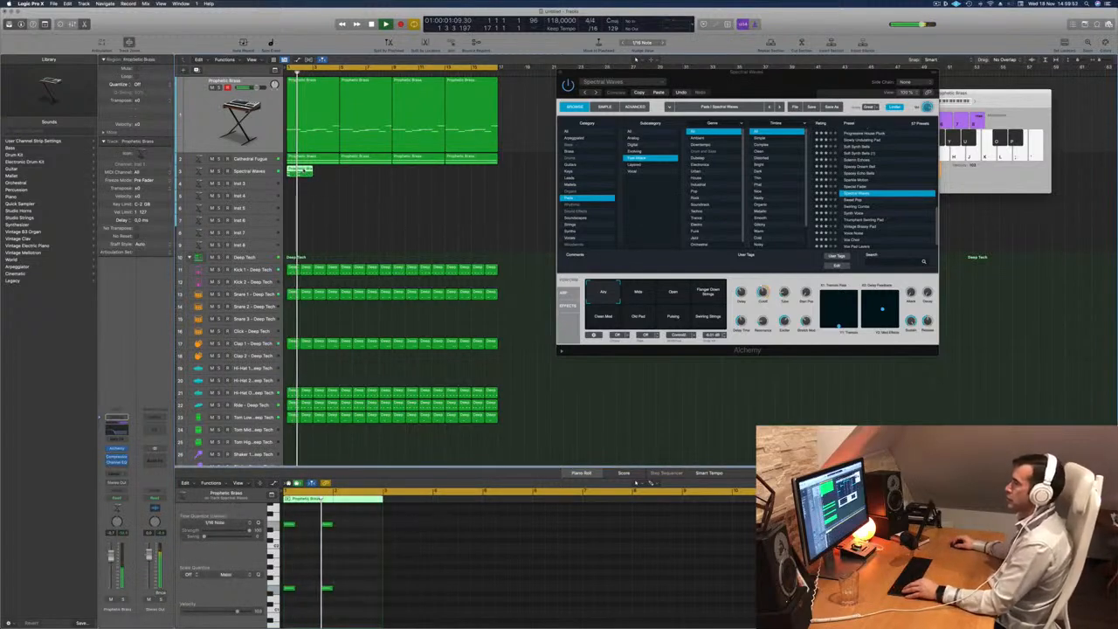
drag(301, 170, 463, 175)
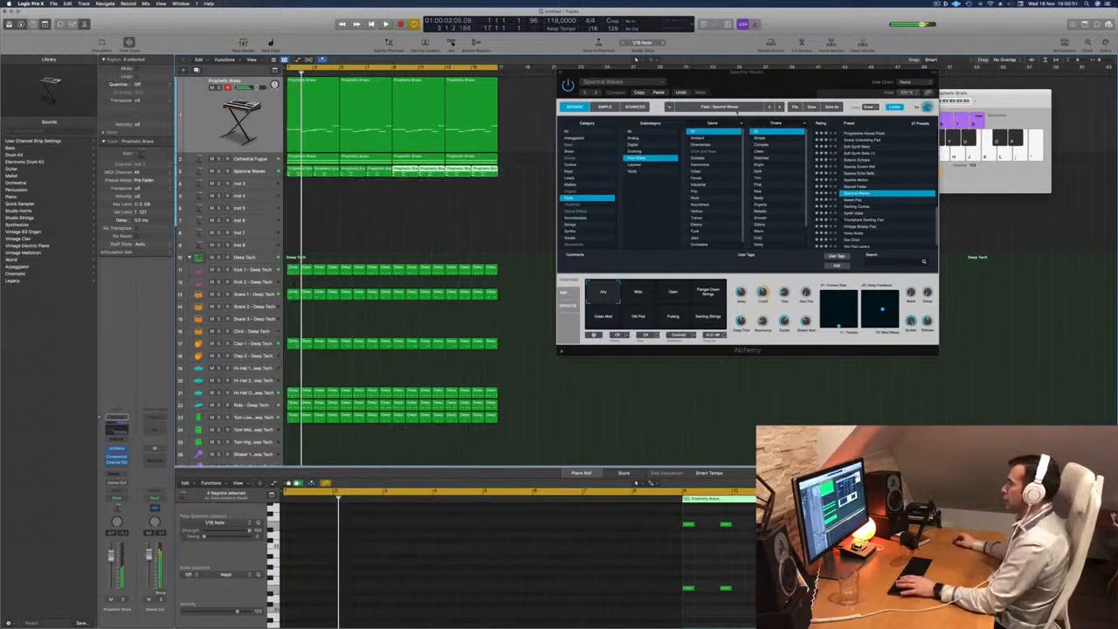
Audition the other Spectral Waves performance snapshots in Alchemy during playback, return to the first one and close the synth.
key(space)
drag(754, 82, 663, 209)
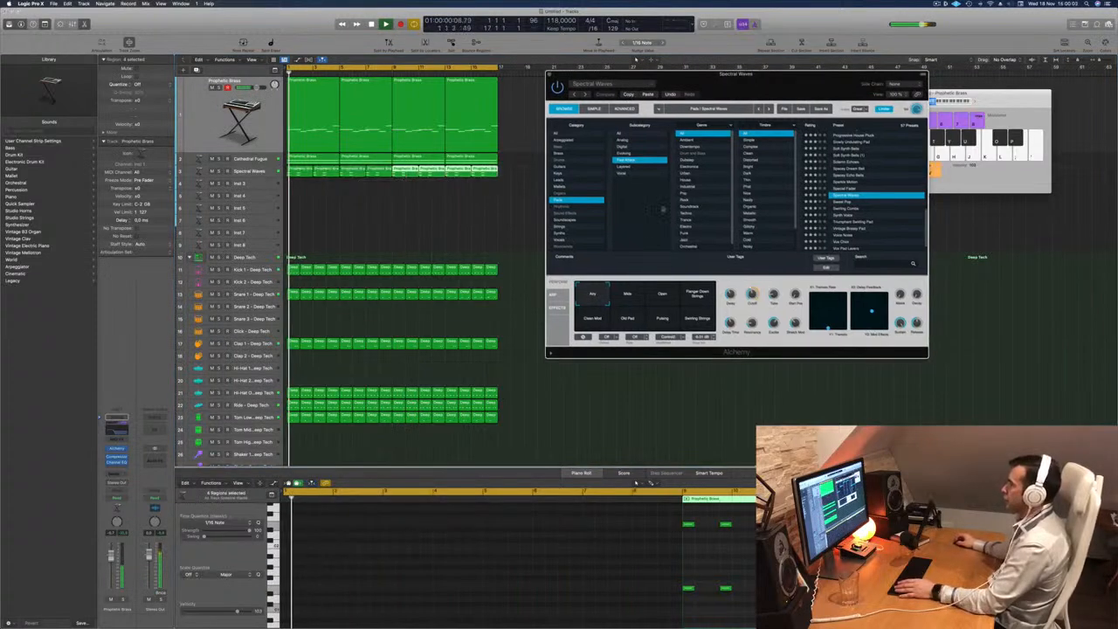
click(634, 291)
click(668, 296)
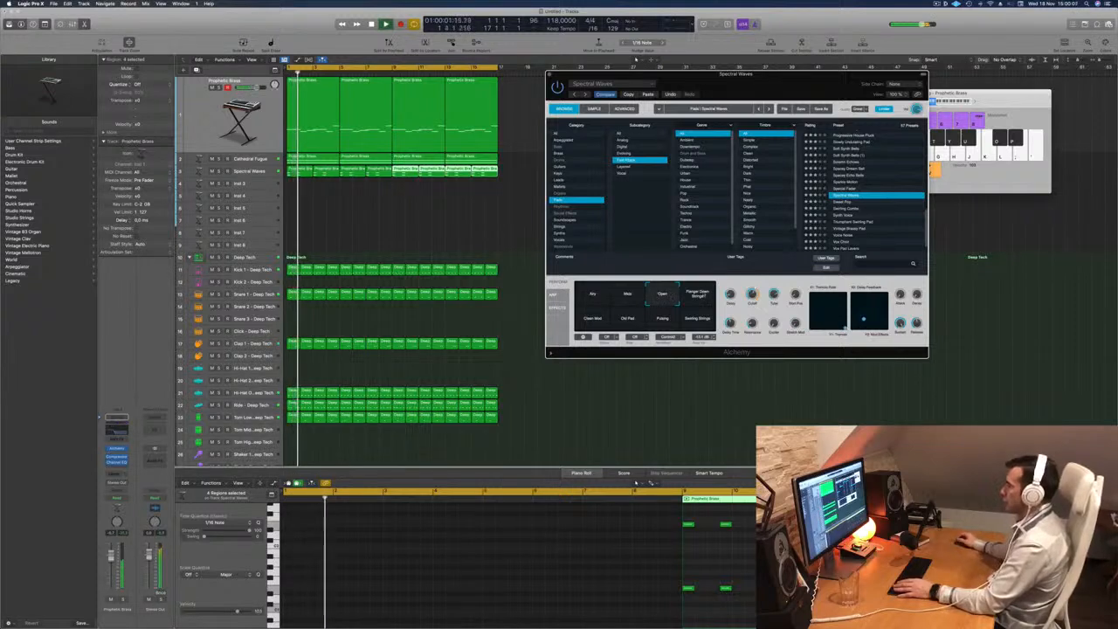
click(698, 296)
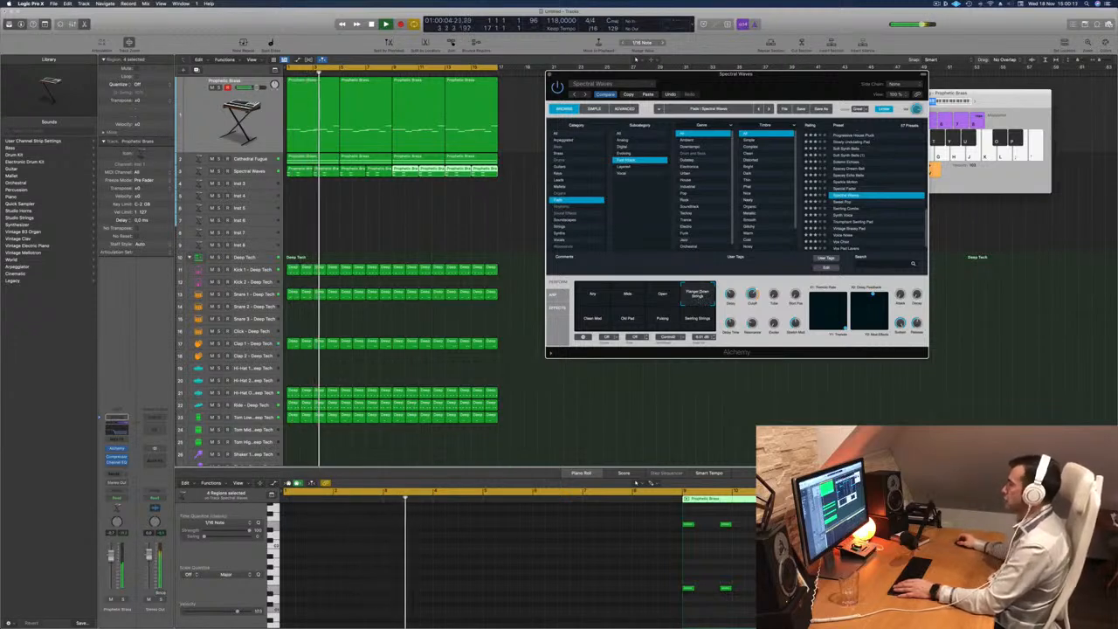
click(593, 320)
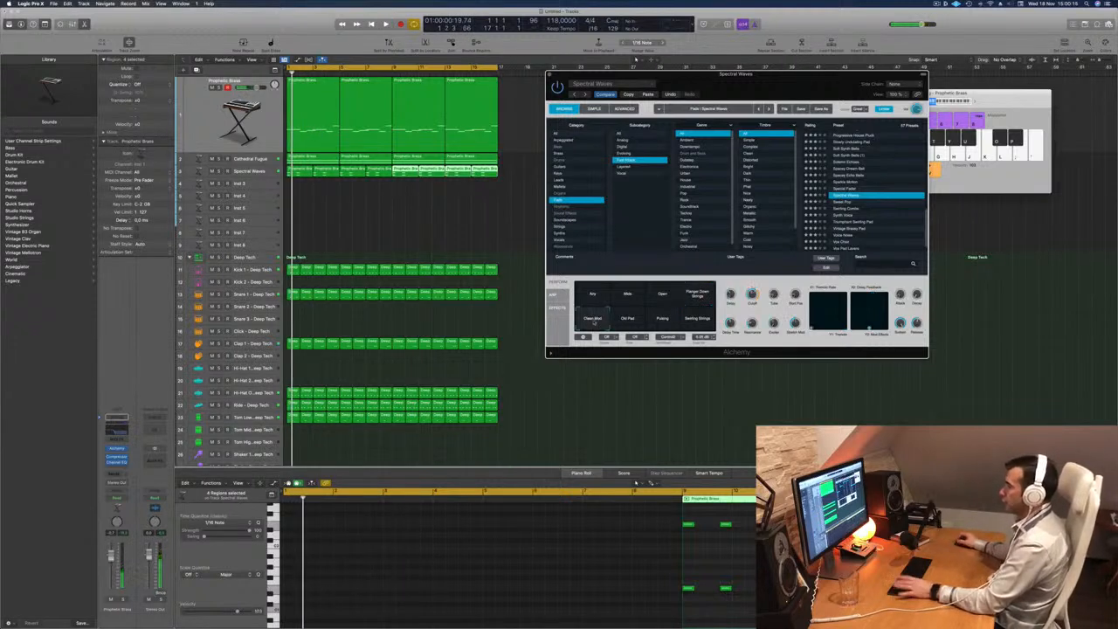
click(625, 320)
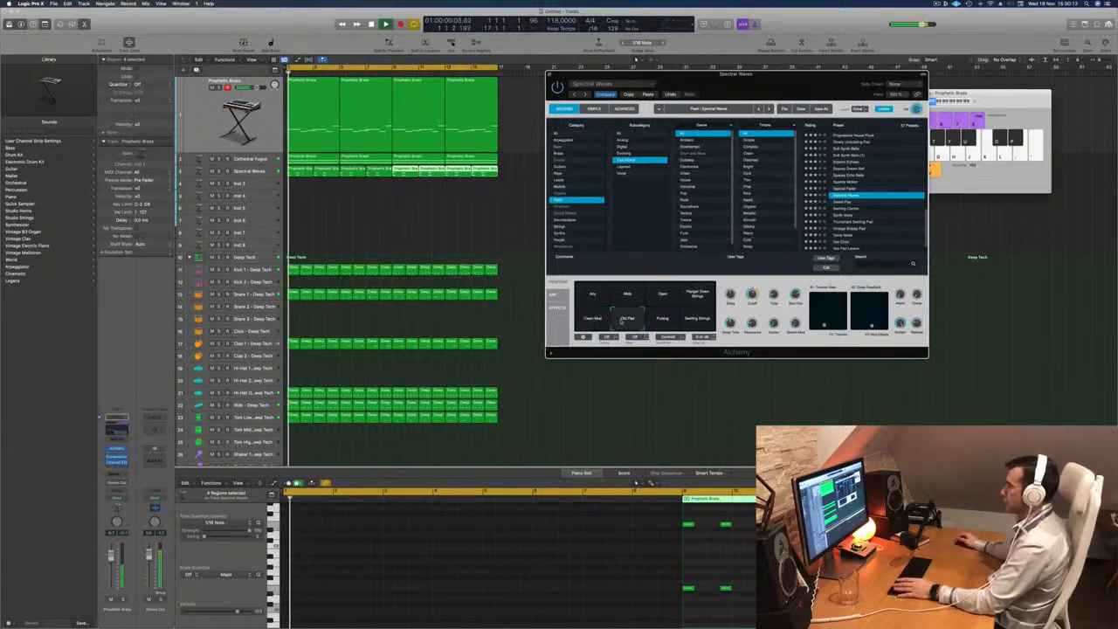
click(662, 320)
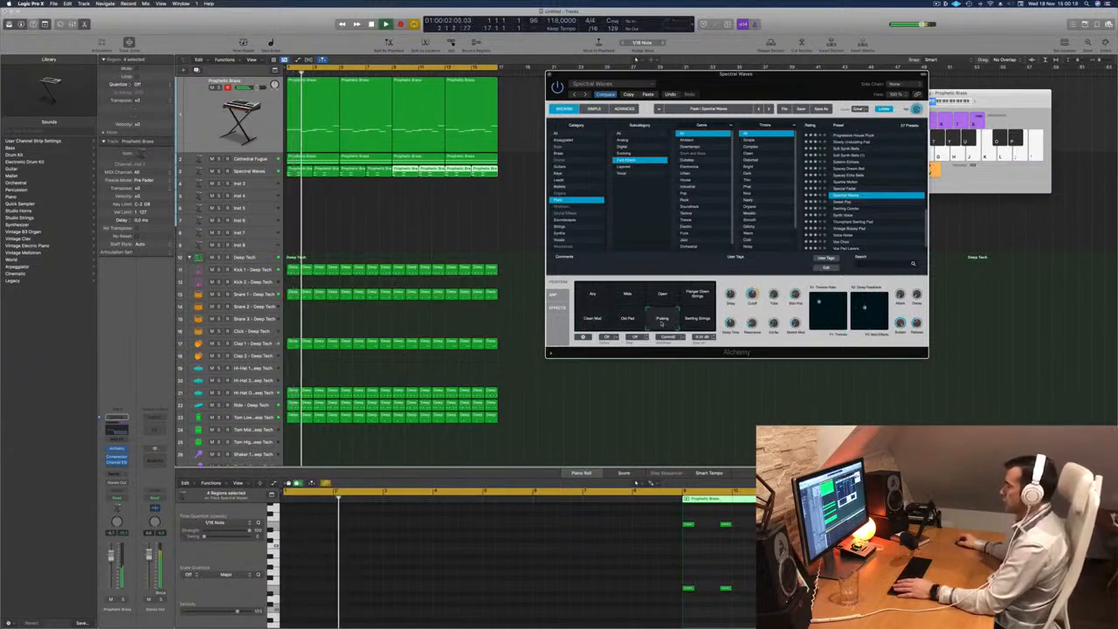
click(703, 317)
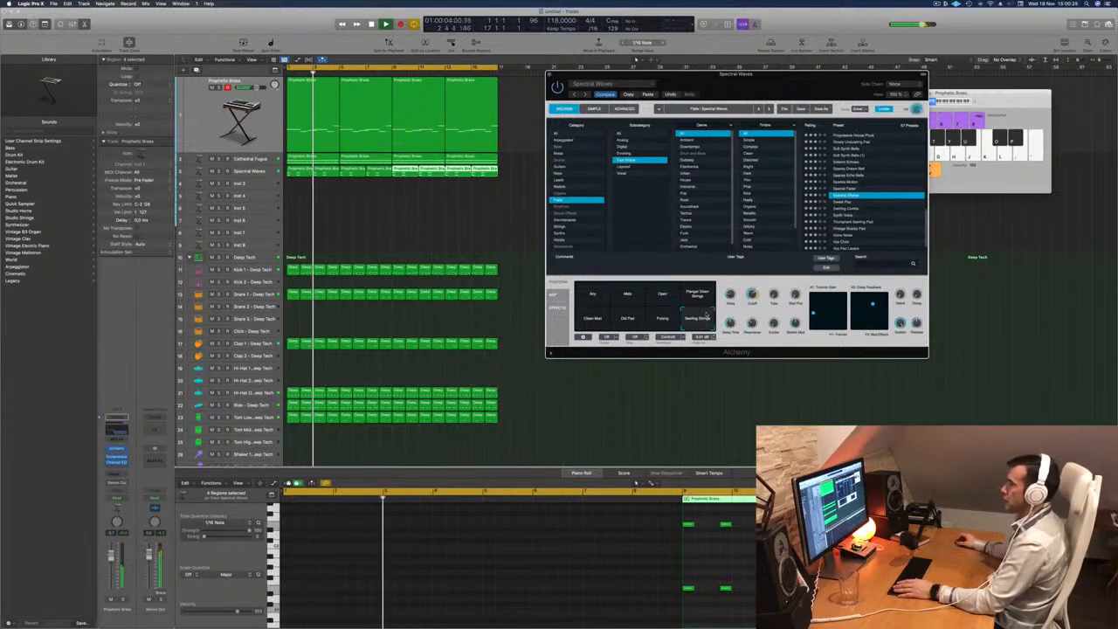
click(593, 297)
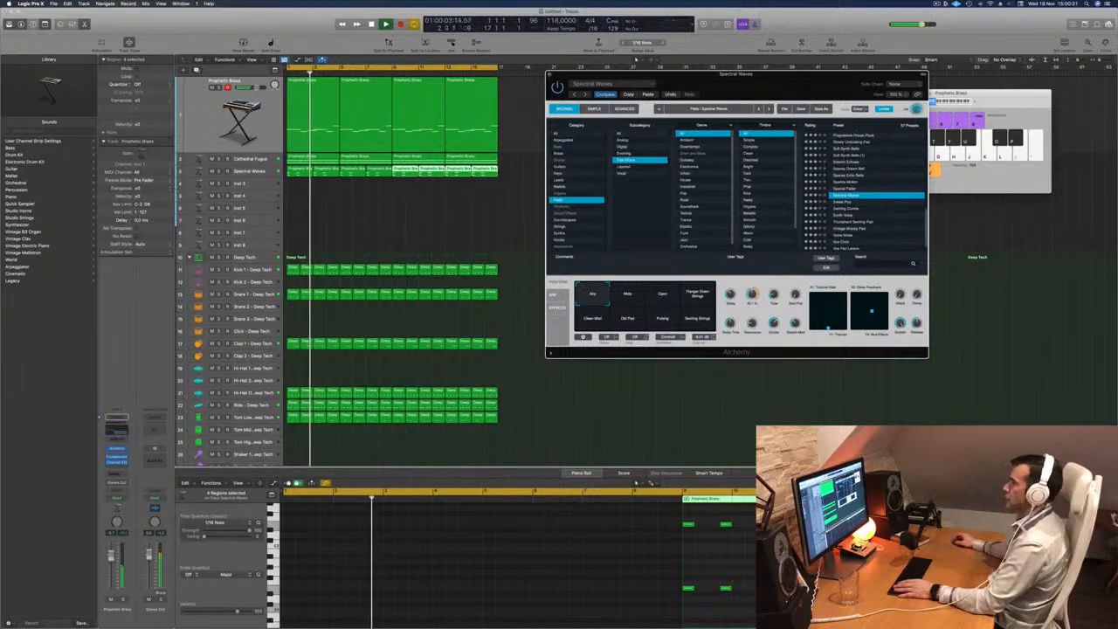
key(super+w)
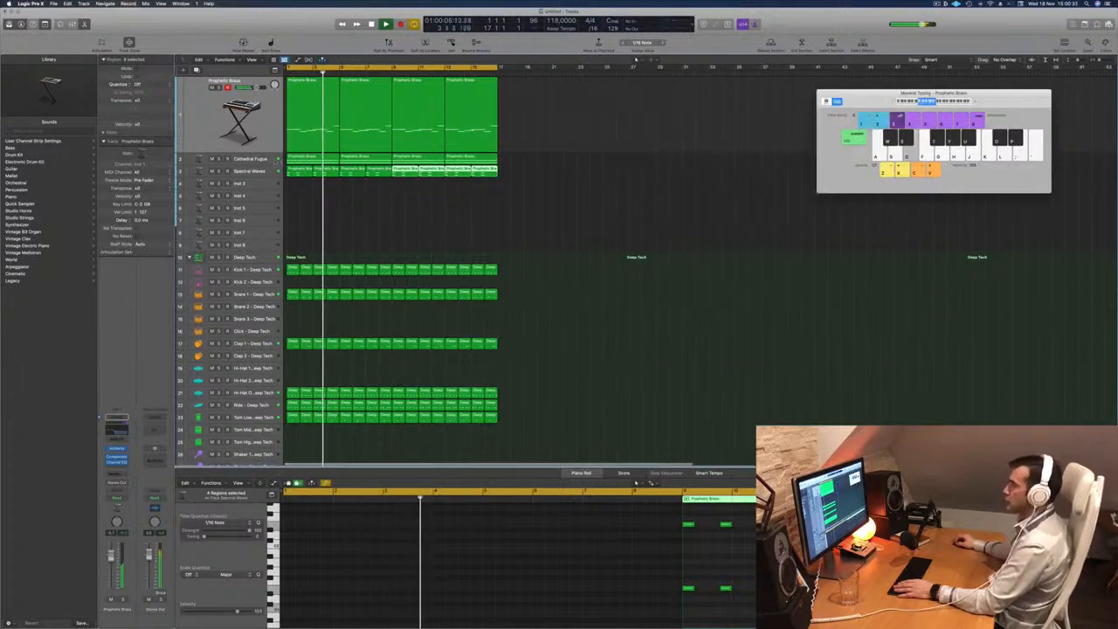
Select the empty Inst 3 track and open its Alchemy synth, restarting playback from the beginning.
key(Down)
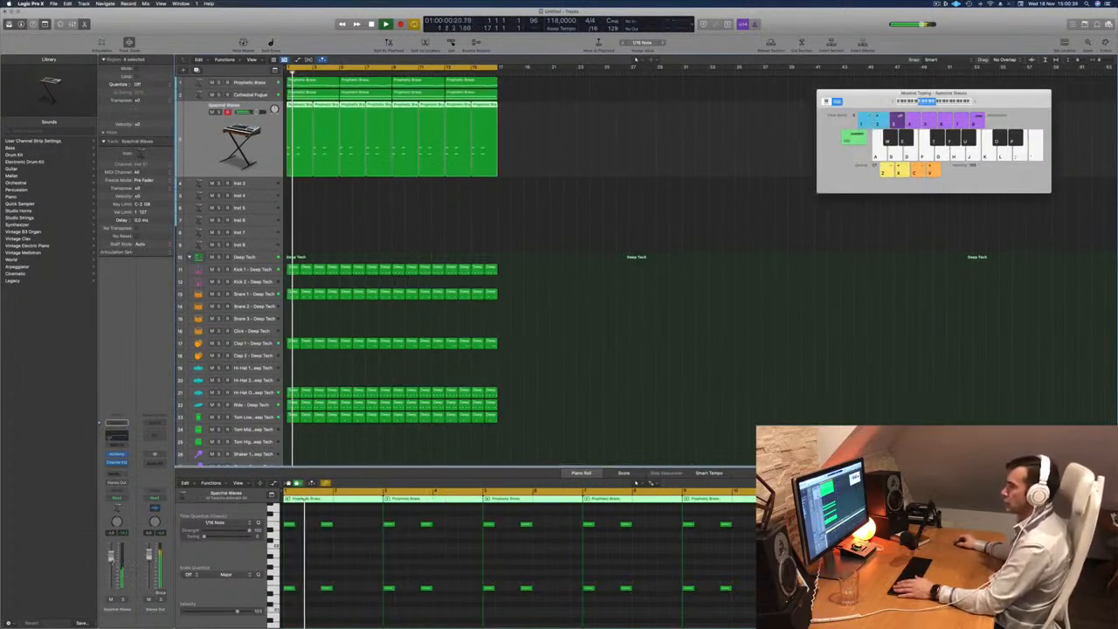
key(Down)
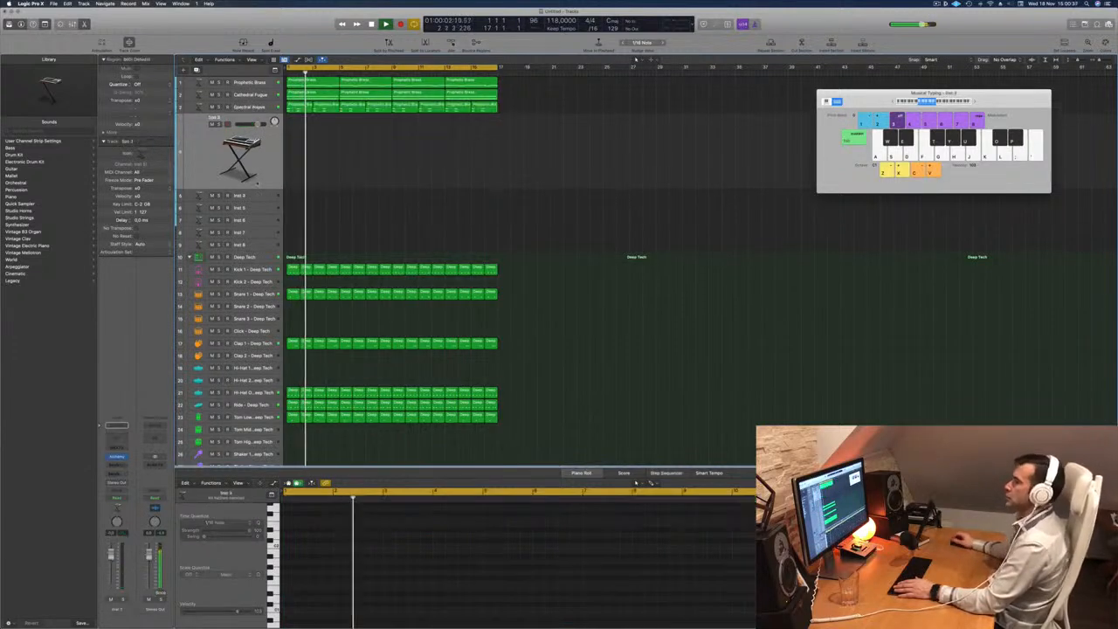
key(Return)
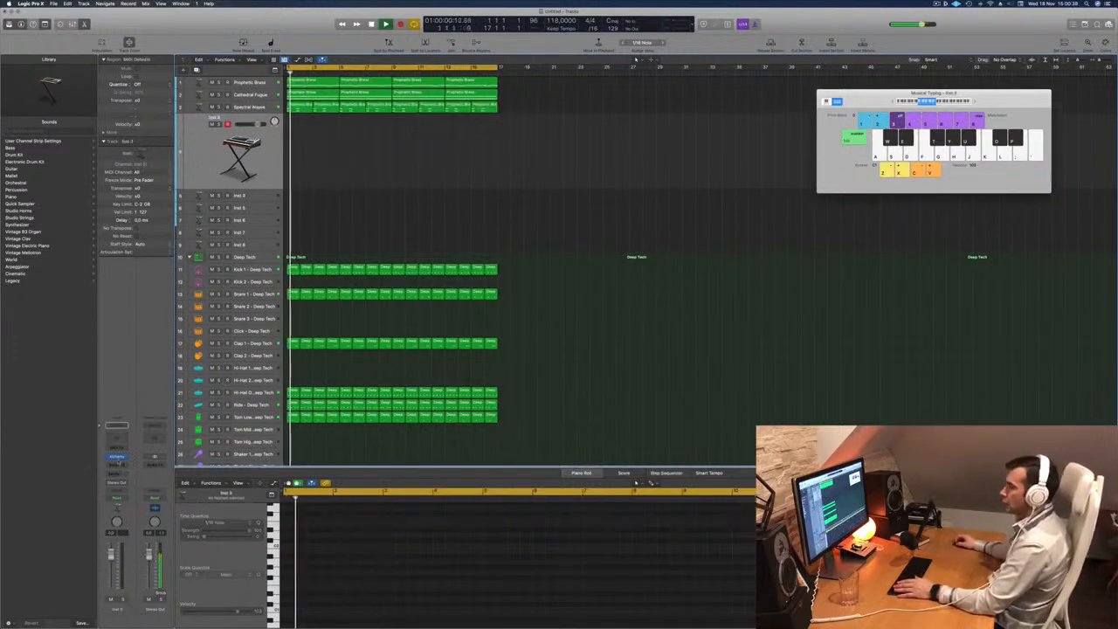
click(117, 457)
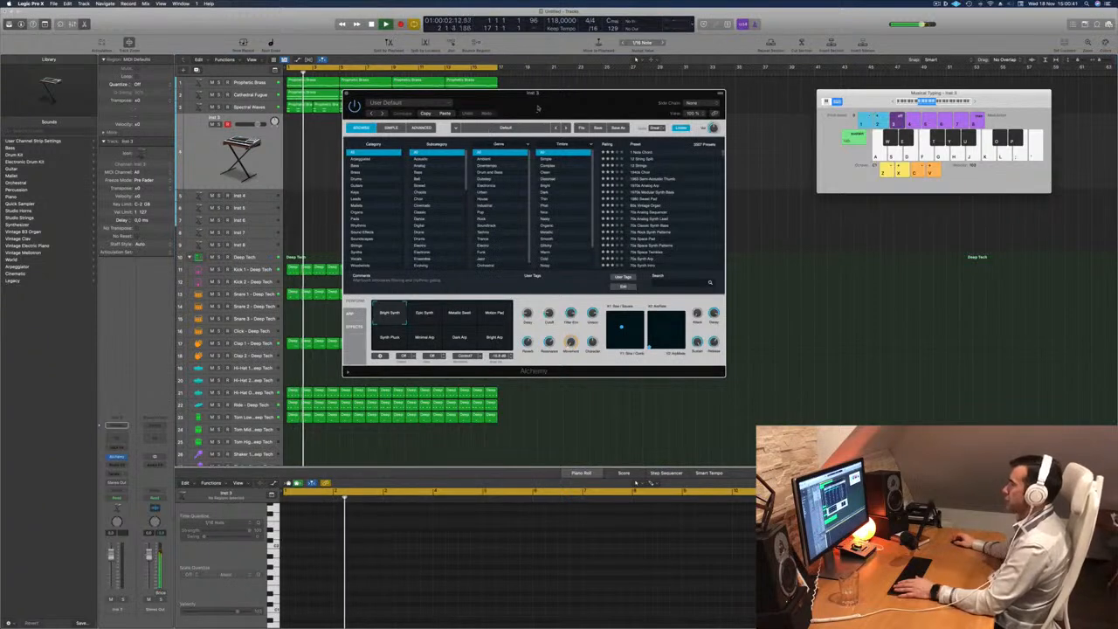
drag(538, 107, 579, 114)
key(Return)
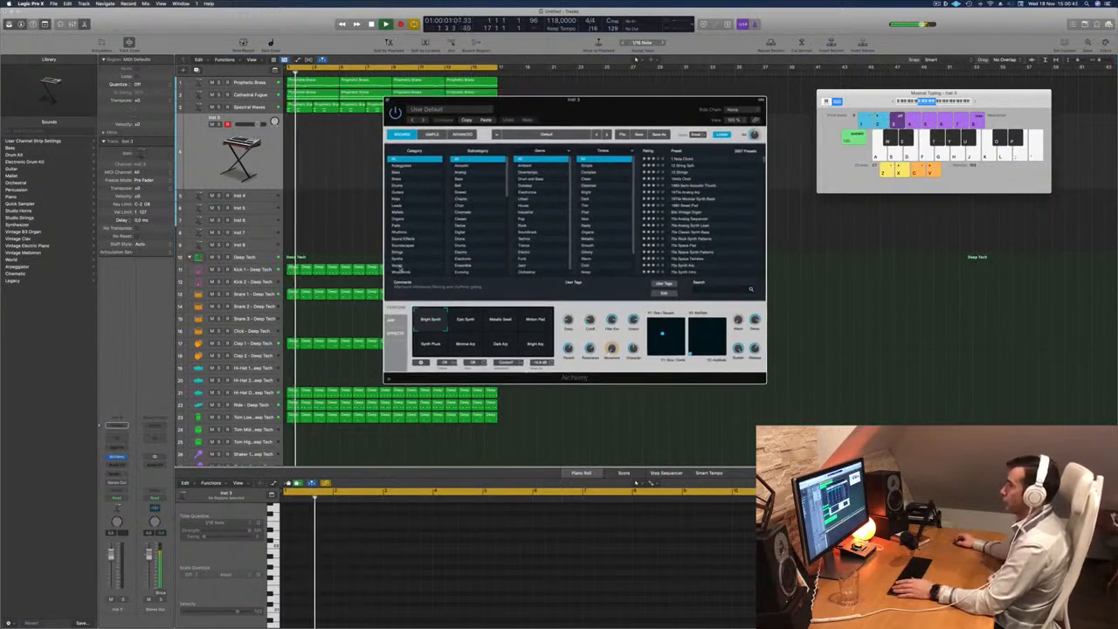
Filter Alchemy's presets to the Vocals category, load Blue Through the Porthole and try its Noisy Voices snapshot.
click(415, 264)
scroll(697, 217, down, 10)
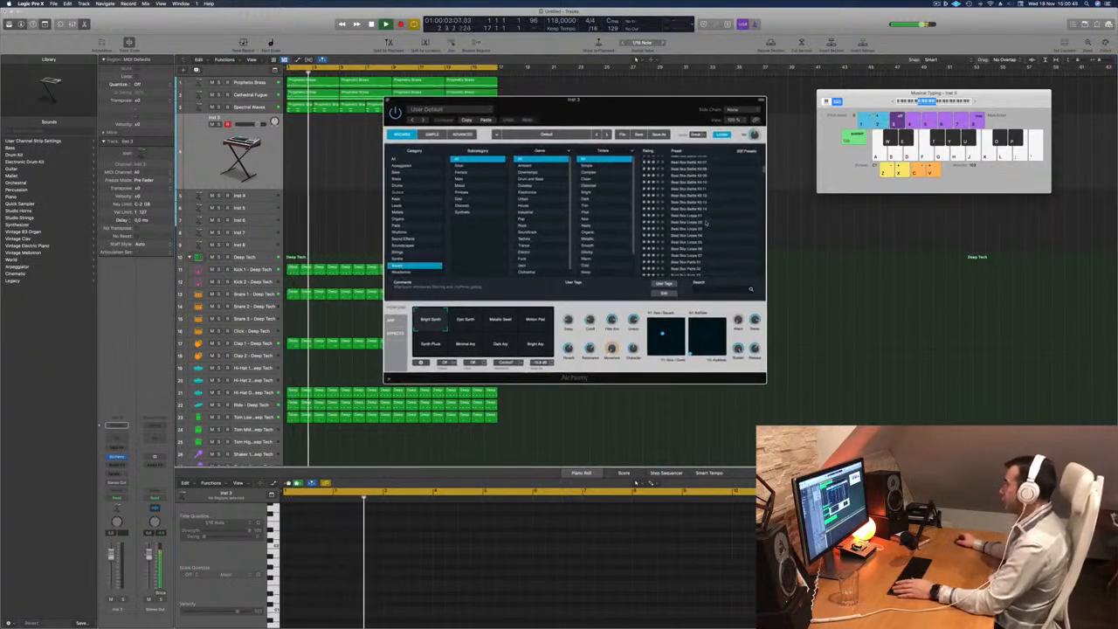
scroll(705, 224, up, 5)
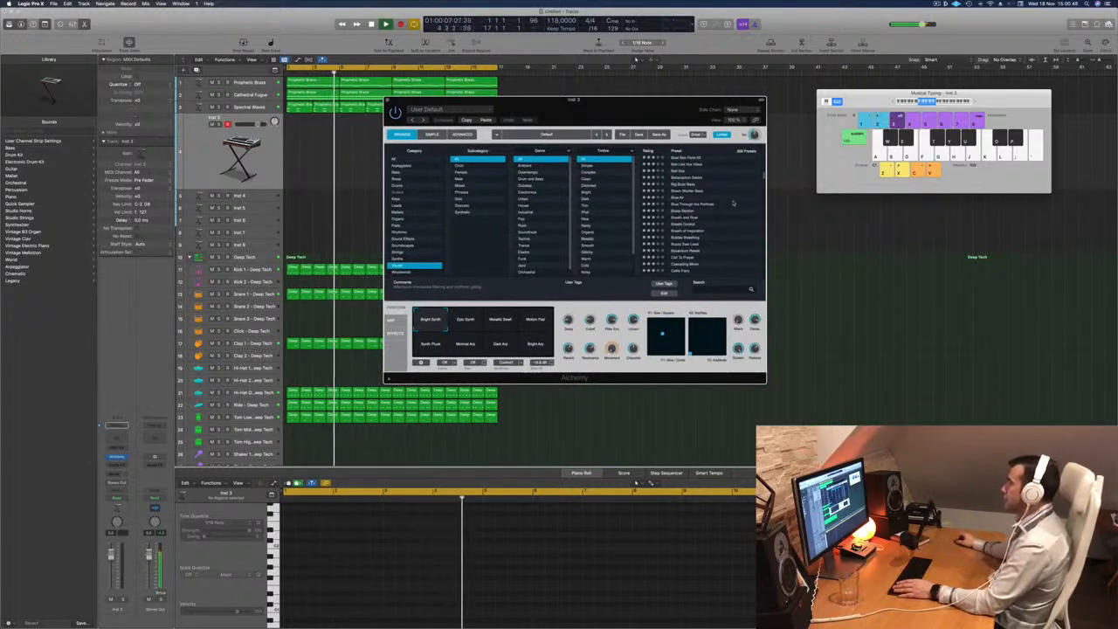
click(703, 205)
drag(881, 97, 862, 102)
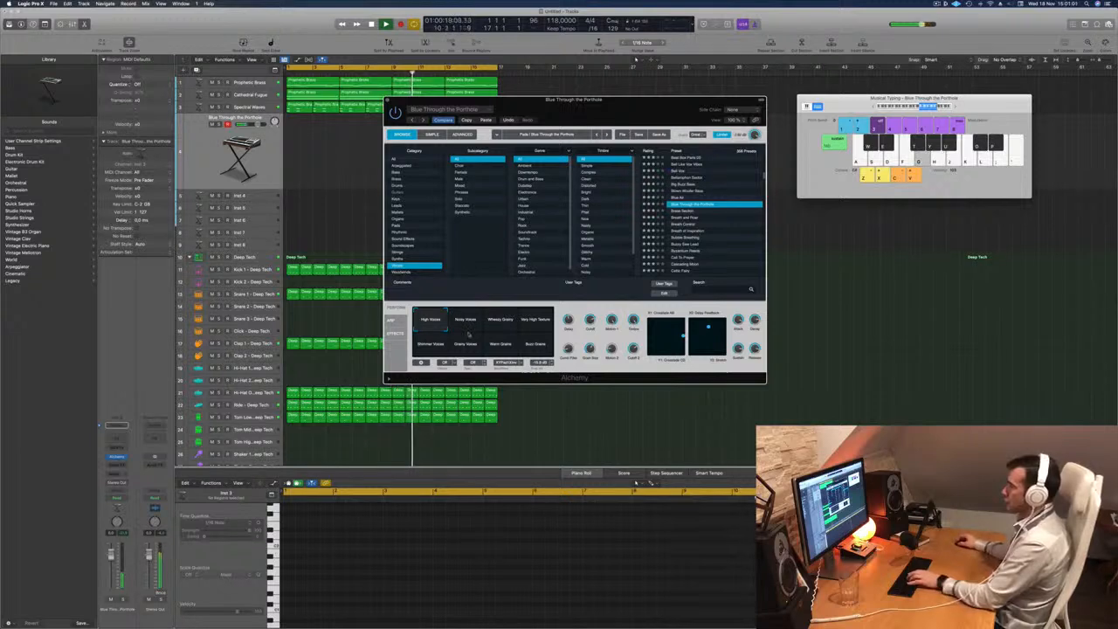
click(463, 319)
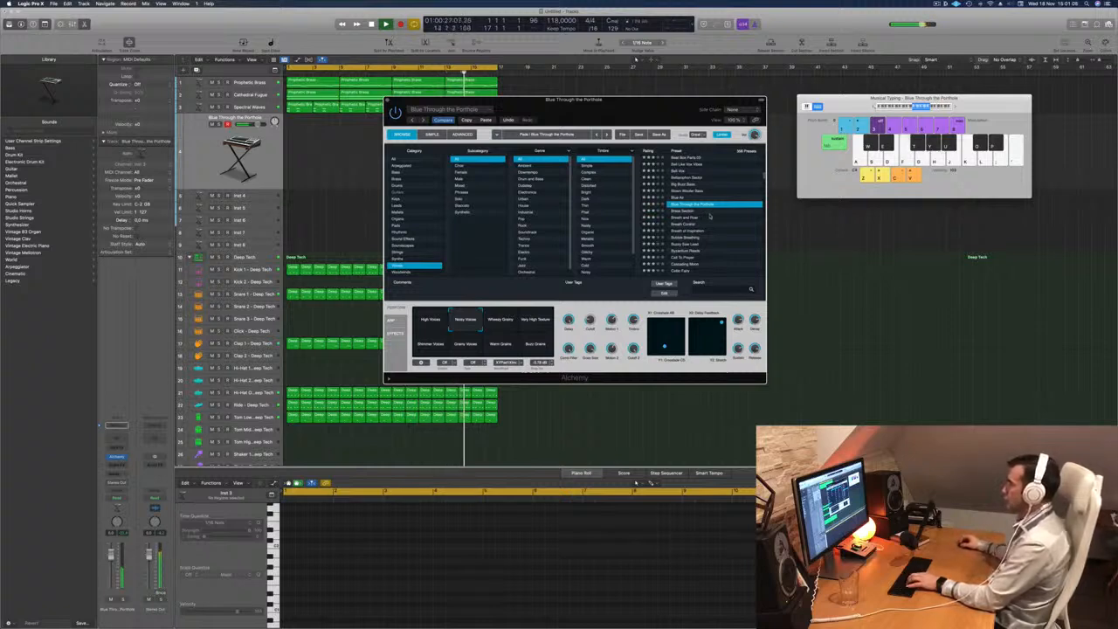
Audition the vocal presets Bell Like Vox Vibes and Cascading Moon, ending with Celtic Fairy loaded.
scroll(710, 216, up, 1)
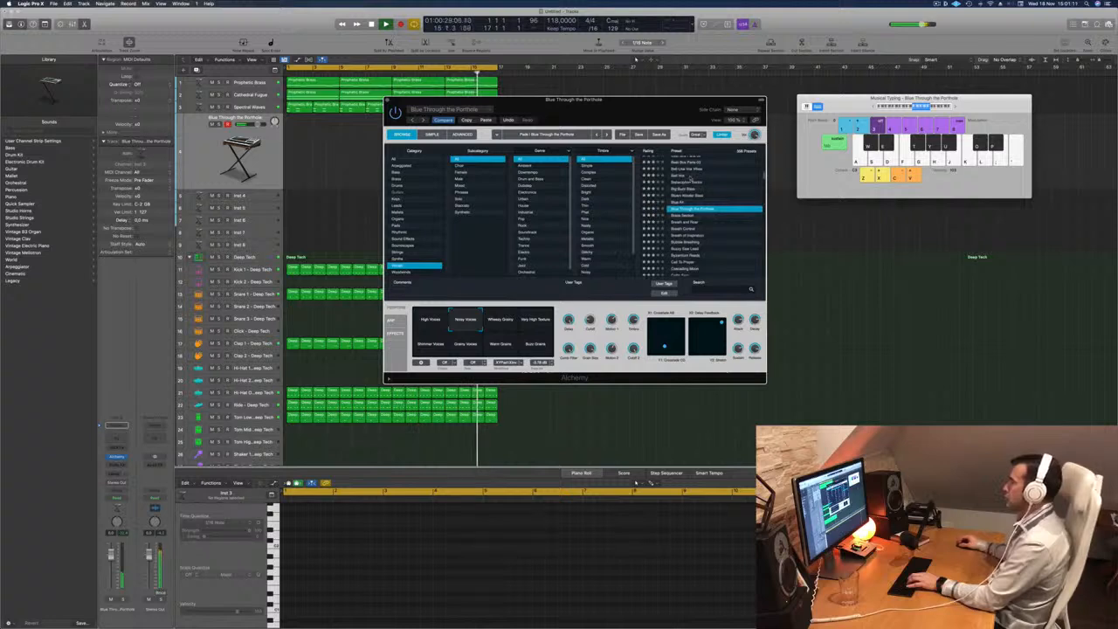
click(688, 169)
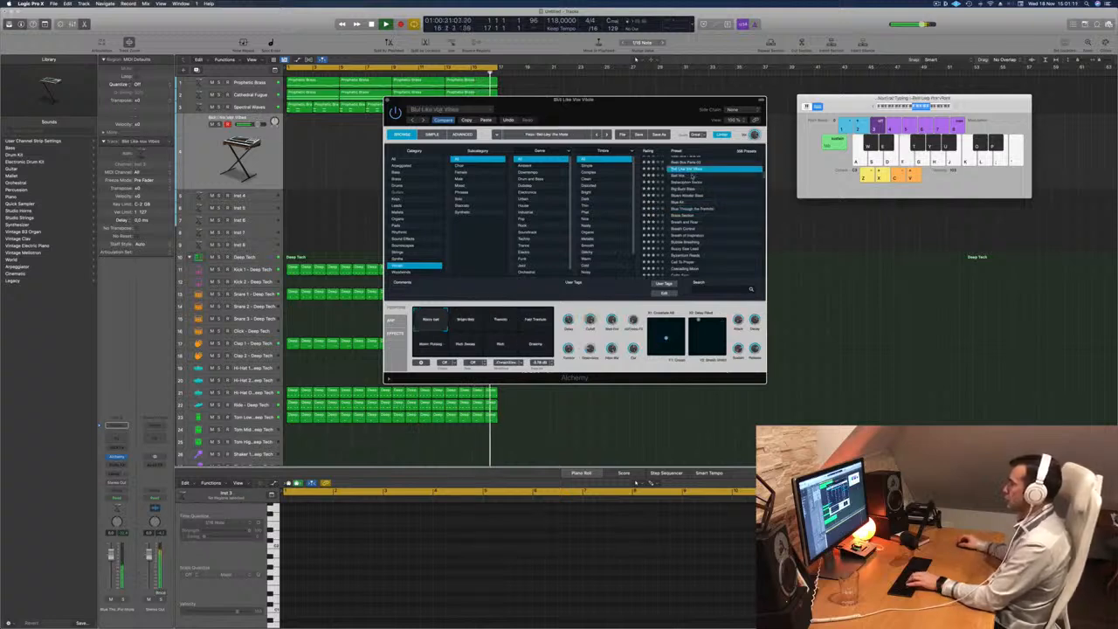
scroll(725, 227, down, 3)
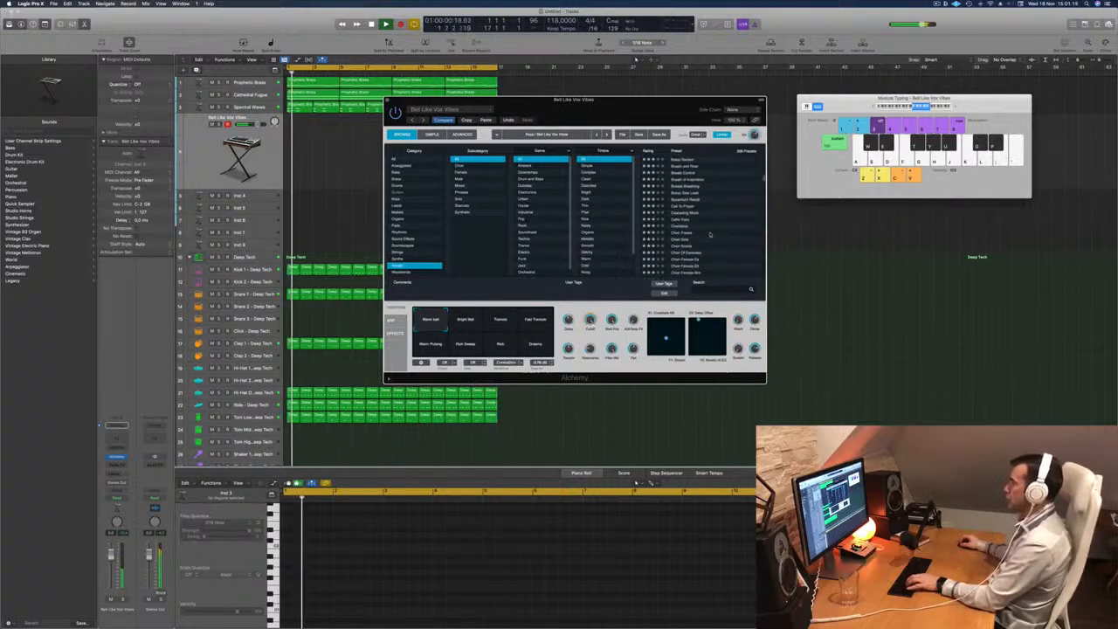
click(710, 212)
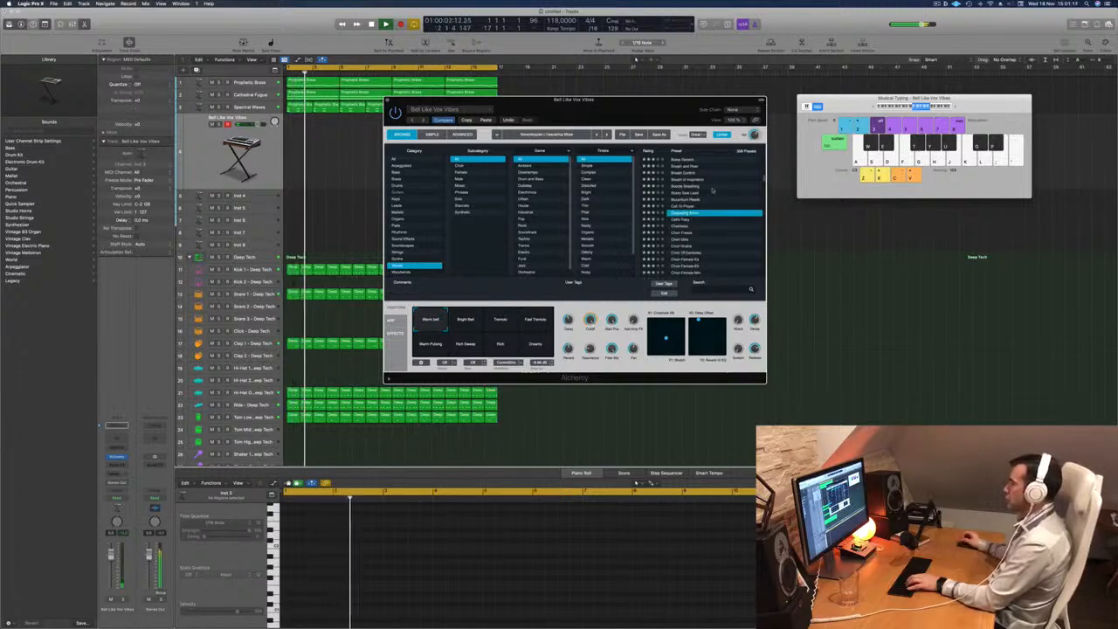
scroll(690, 201, down, 1)
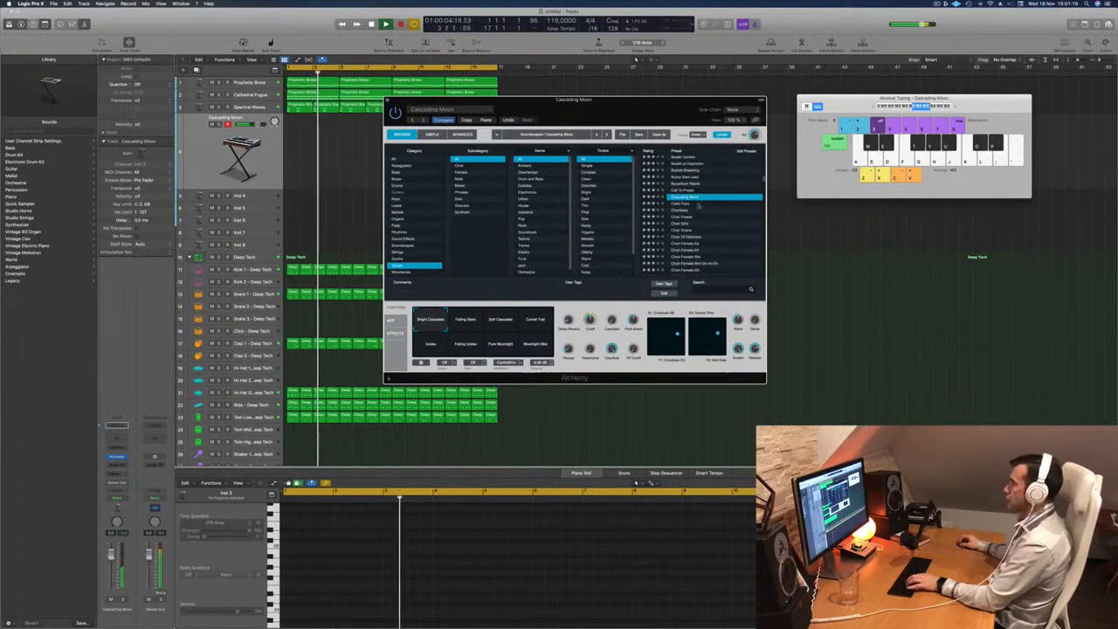
click(685, 204)
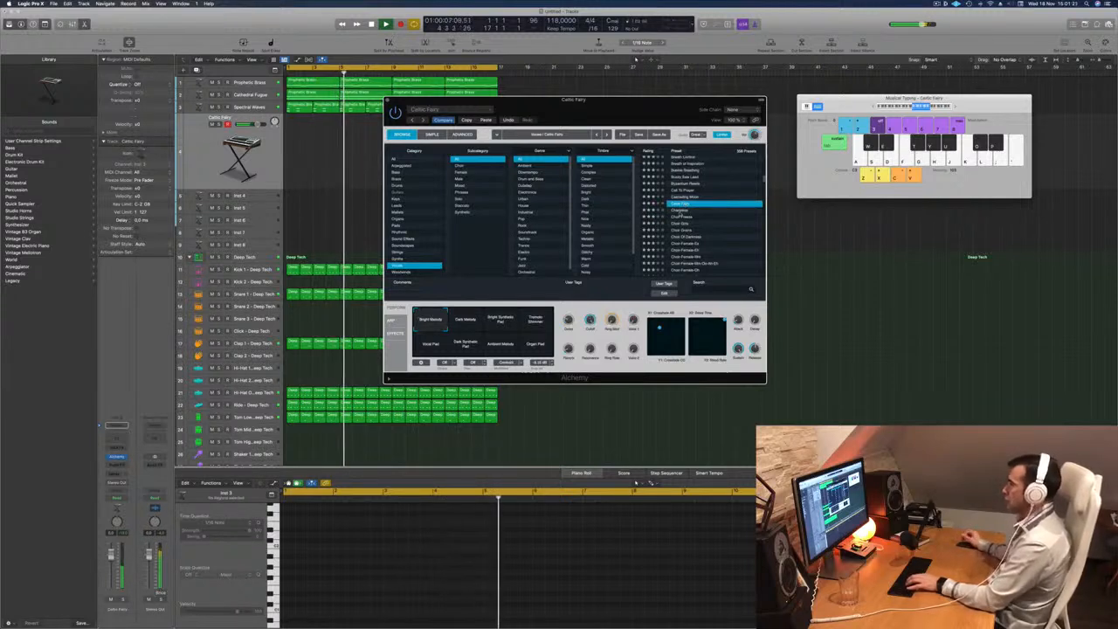
Audition the vocal presets Chantress and Choir Girls with a few played notes, ending with Choir Of Darkness loaded.
click(682, 211)
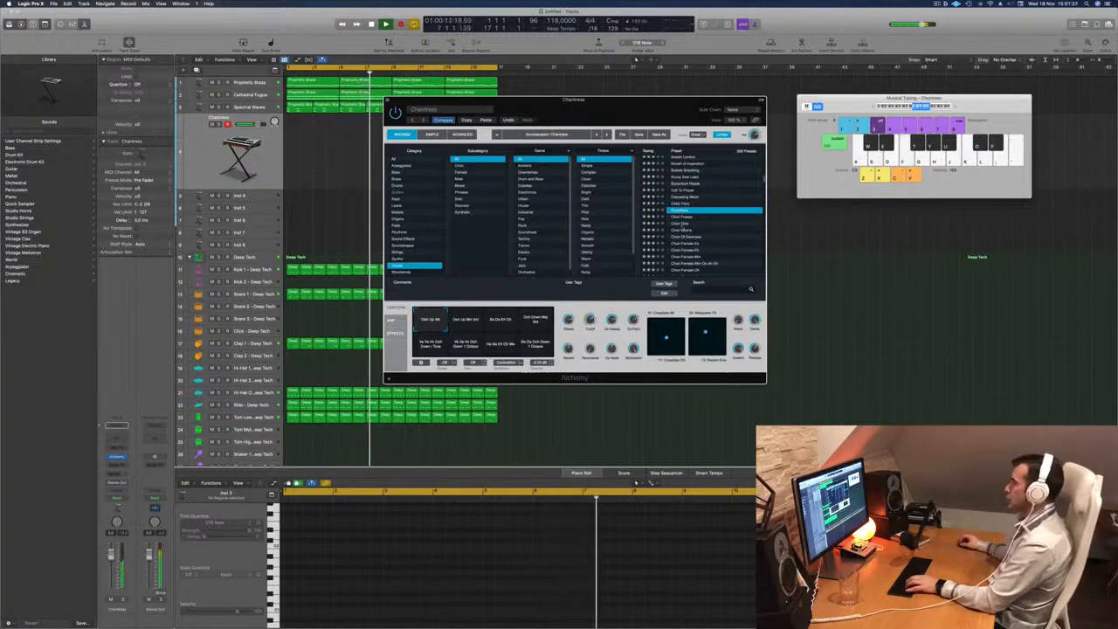
click(681, 224)
scroll(706, 214, down, 2)
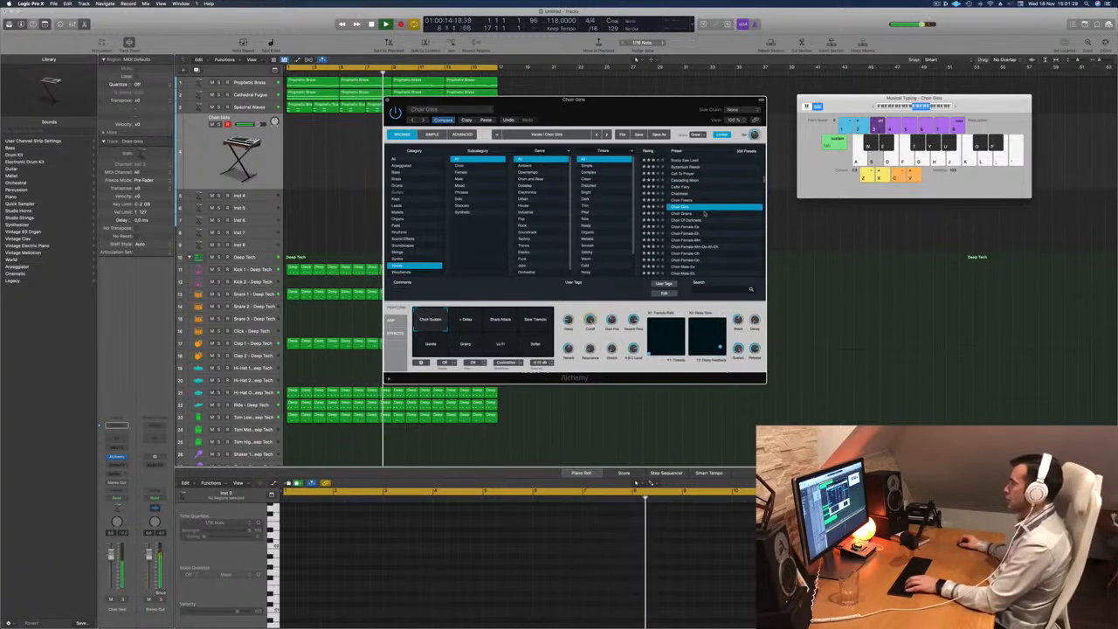
key(f)
key(s)
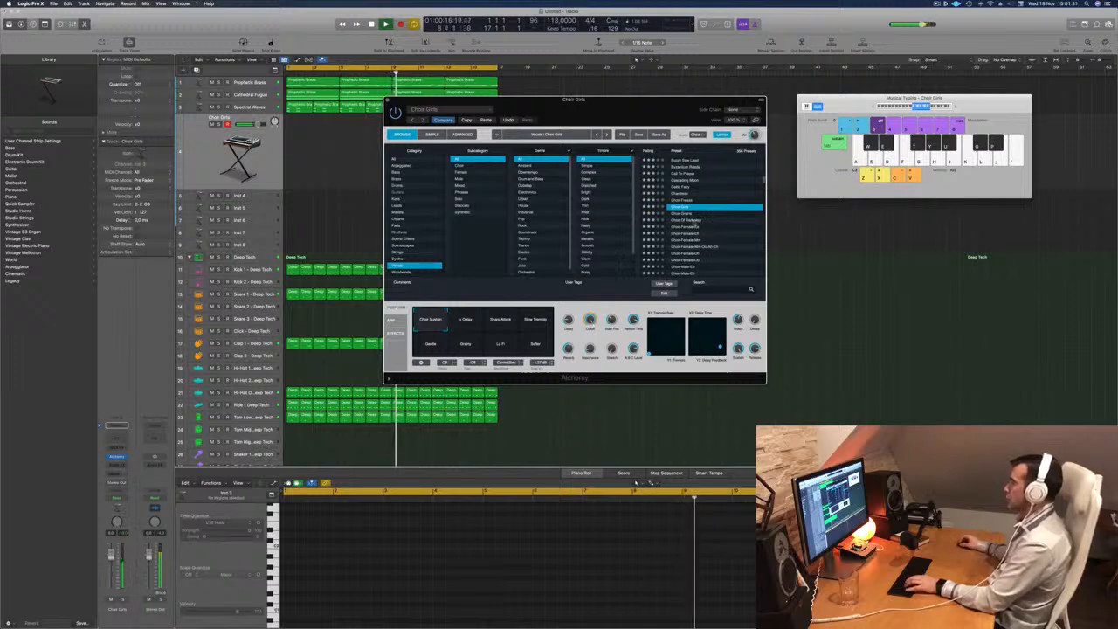
click(687, 219)
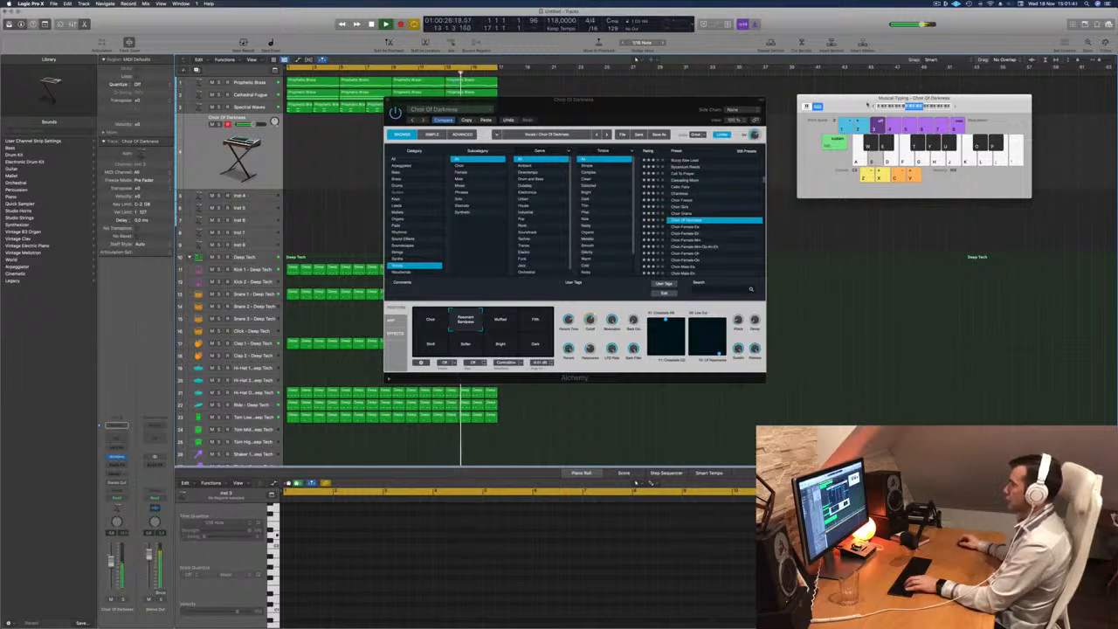
Audition Choir Of Darkness's snapshots from Muffled through to Dark, lowering the track's volume slightly and moving the musical typing keyboard aside.
drag(850, 104, 830, 106)
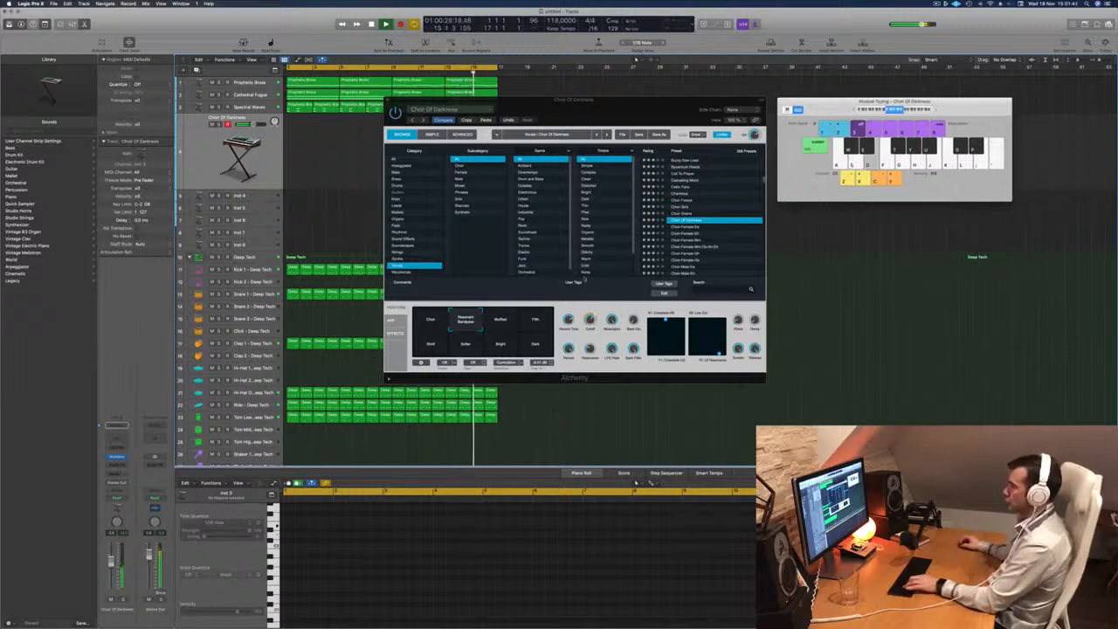
click(502, 320)
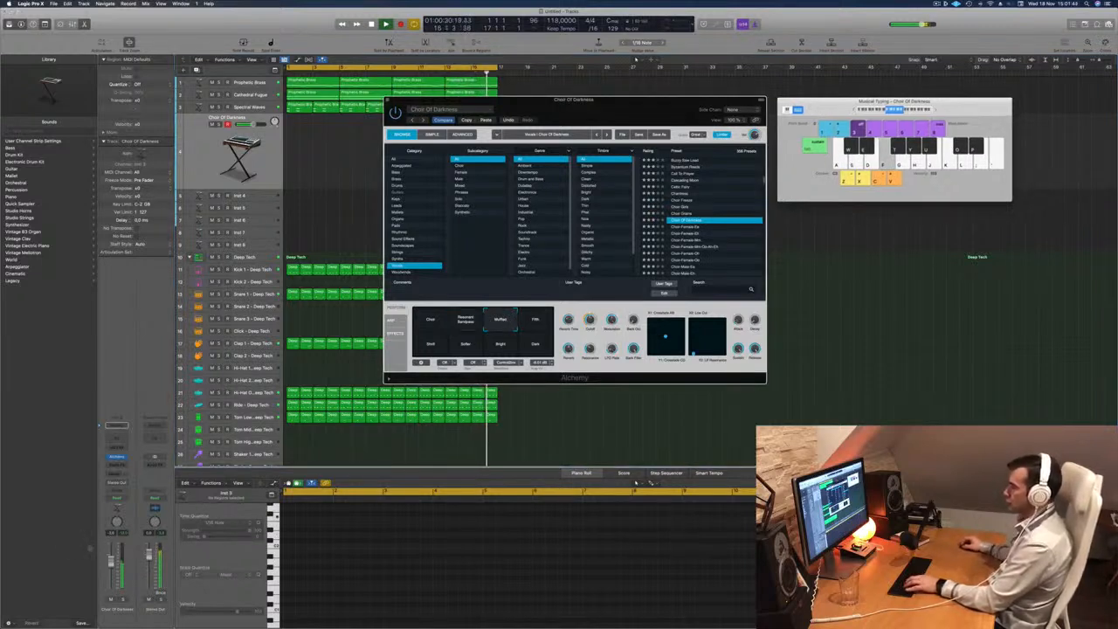
click(537, 318)
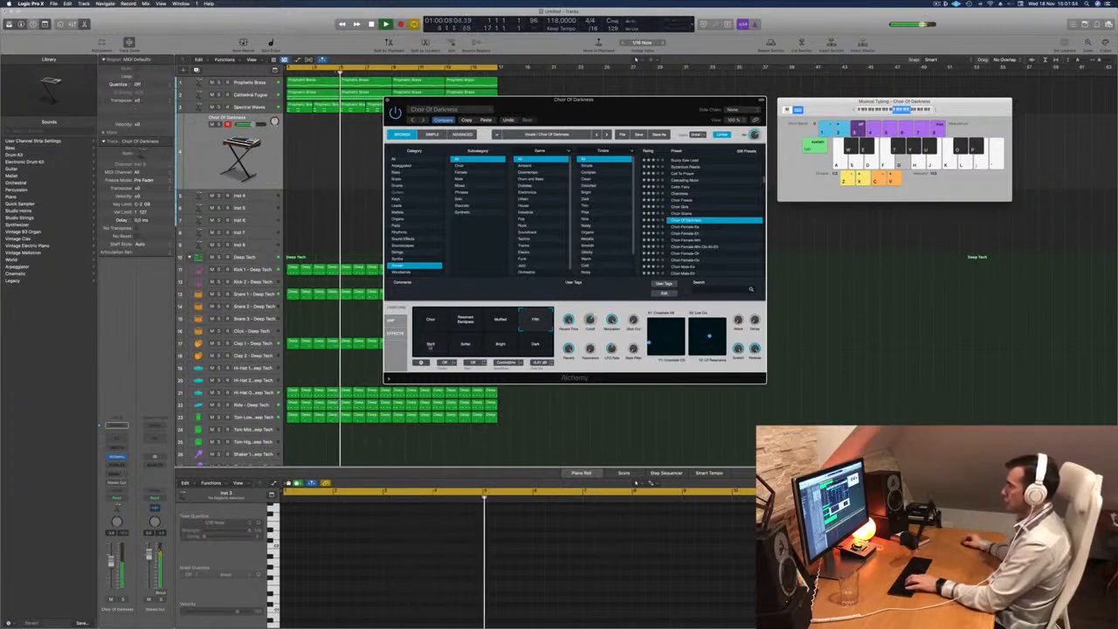
click(429, 346)
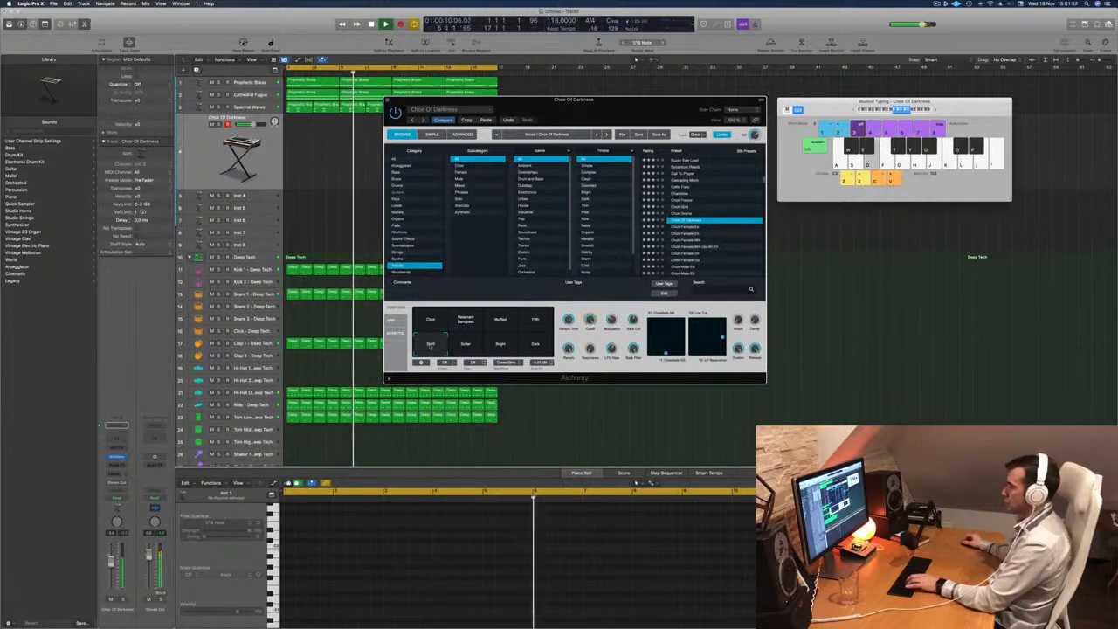
drag(111, 561, 111, 567)
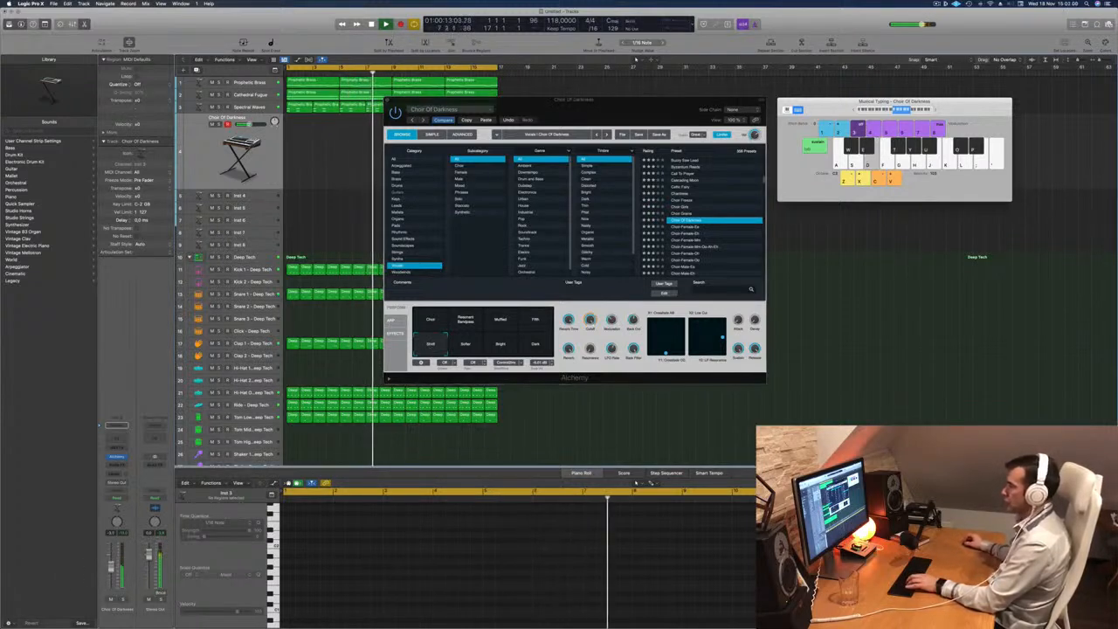
click(474, 347)
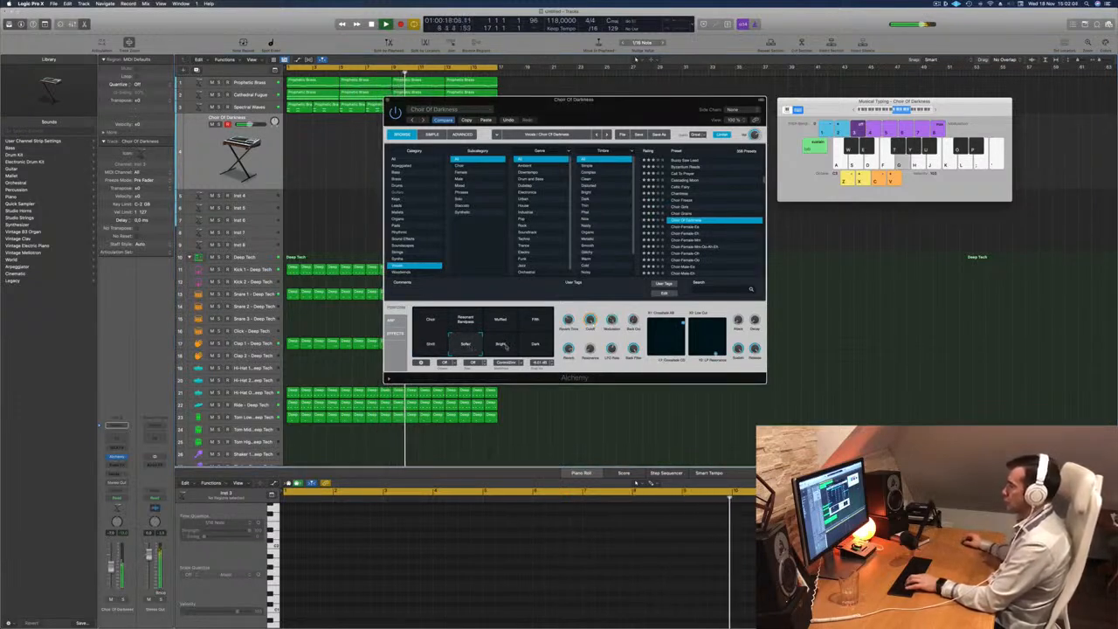
click(501, 345)
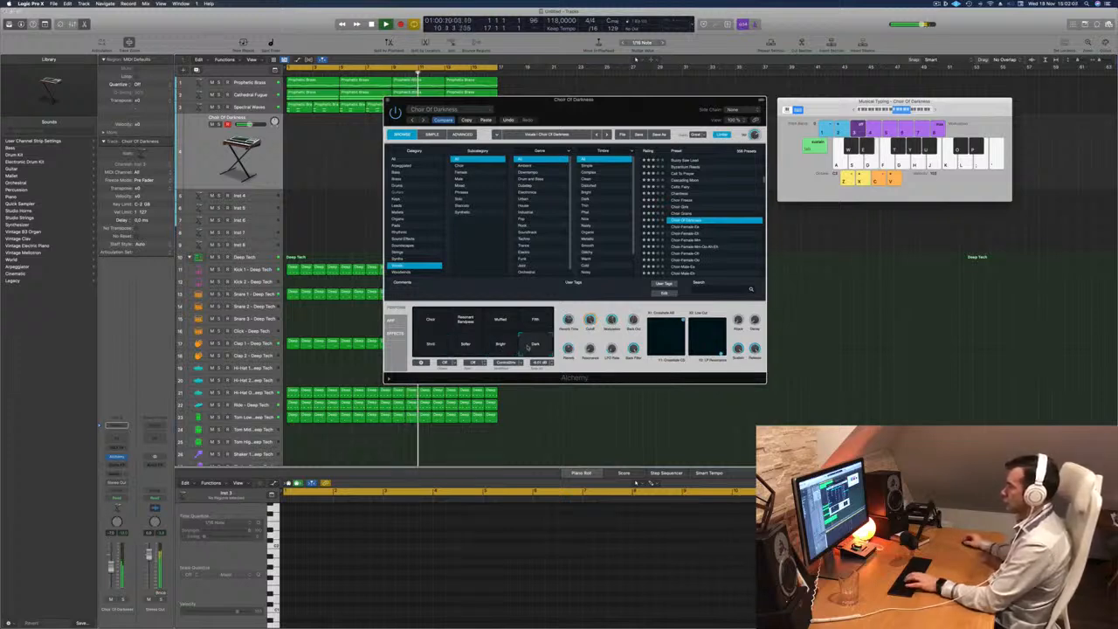
click(527, 345)
Load the preset Choir-Female-Mm-Oo-Ah-Eh and audition its snapshots from Darker to Airy, settling on Muffled Chorus.
scroll(691, 226, down, 2)
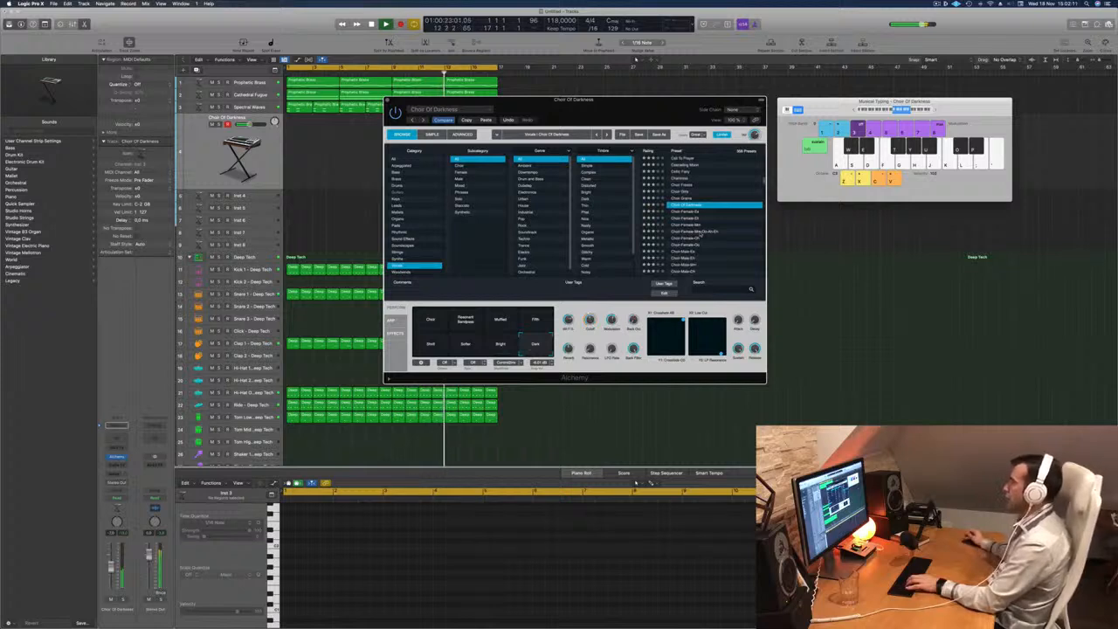
click(700, 231)
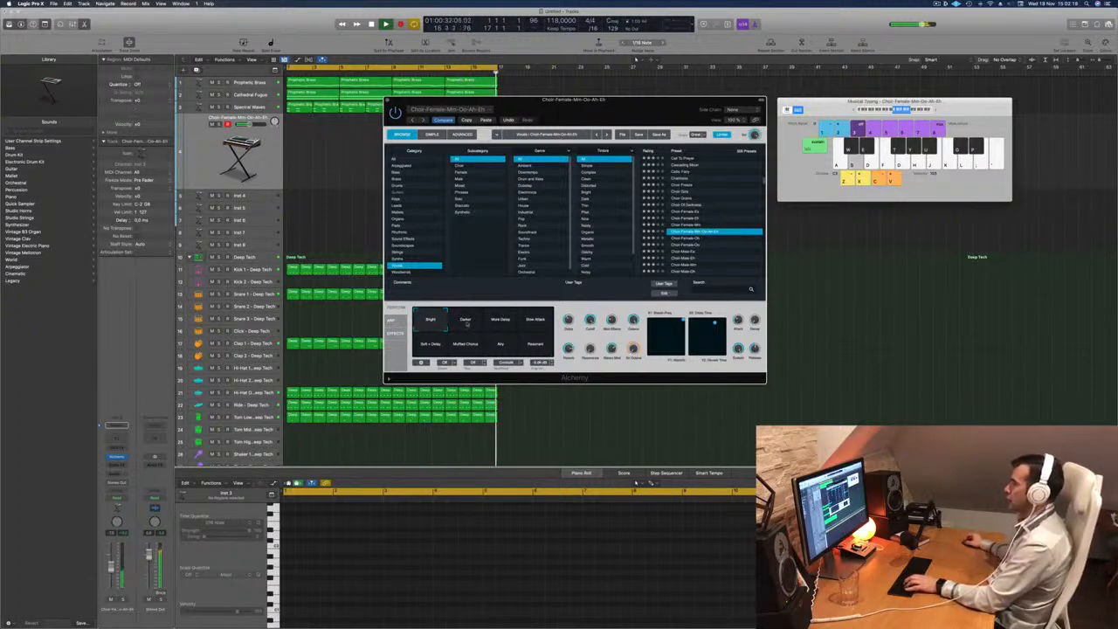
click(466, 324)
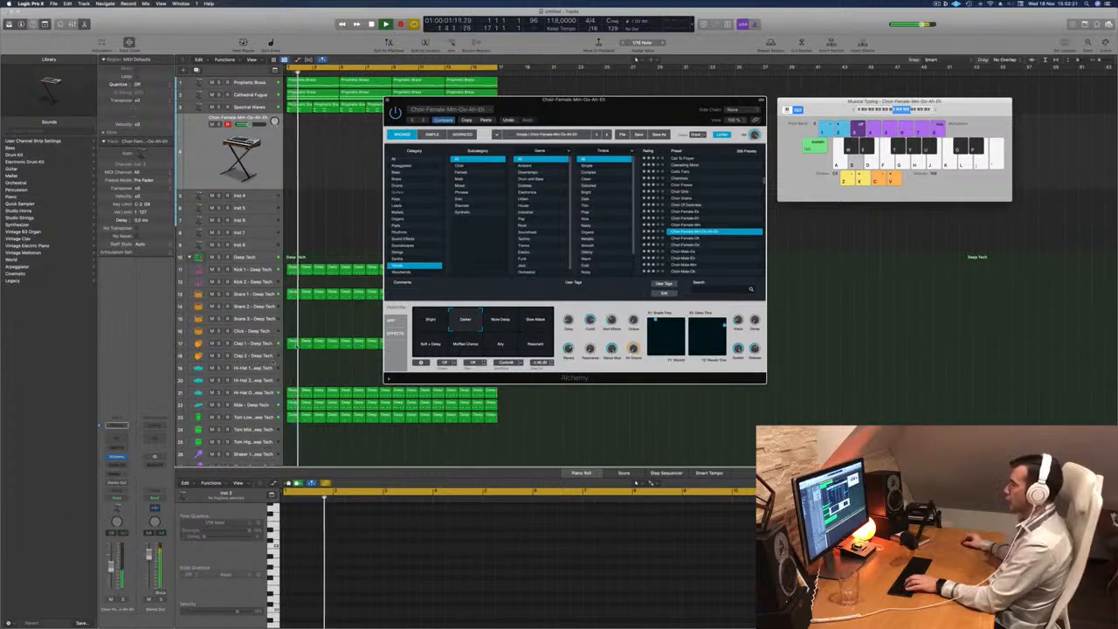
click(502, 320)
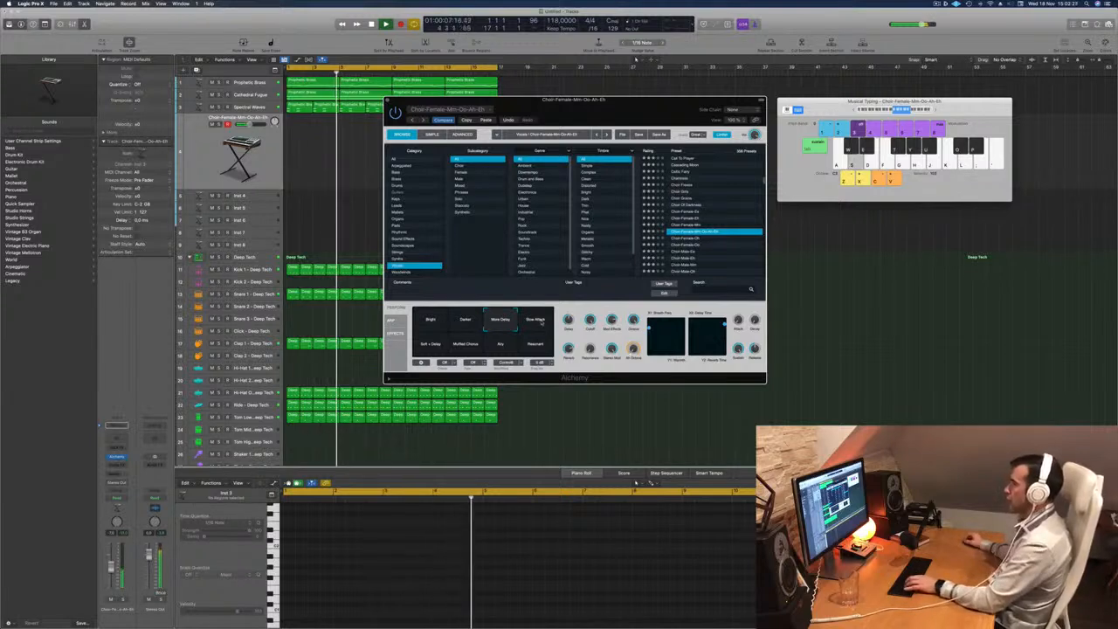
click(539, 321)
click(430, 344)
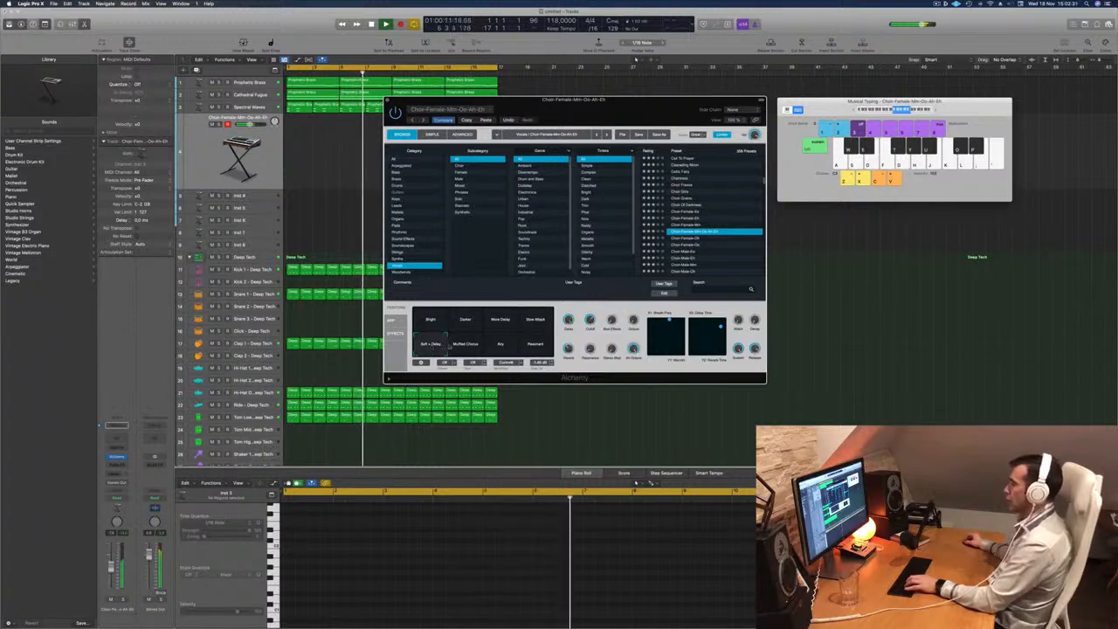
click(461, 347)
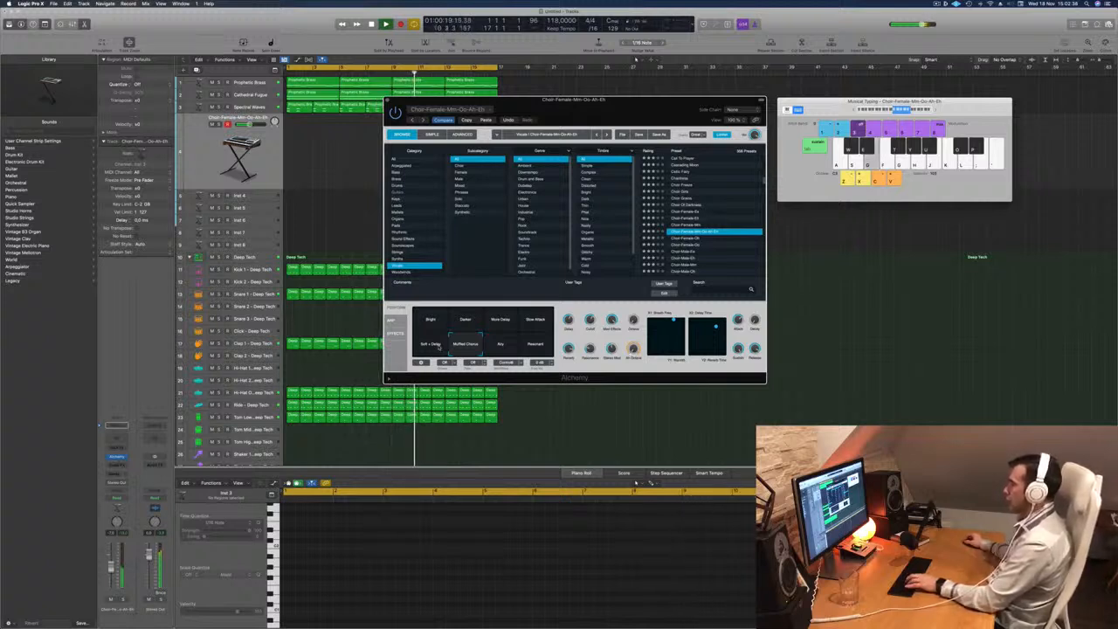
click(500, 344)
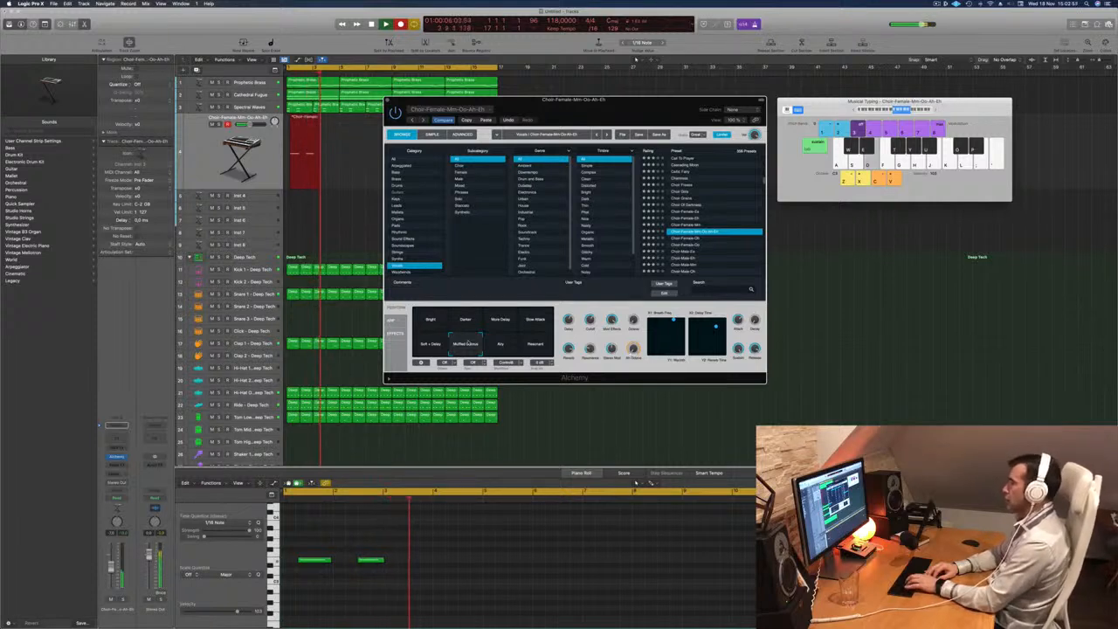
Record a repeated single-note choir phrase over the first four bars and play it back from the beginning.
key(d)
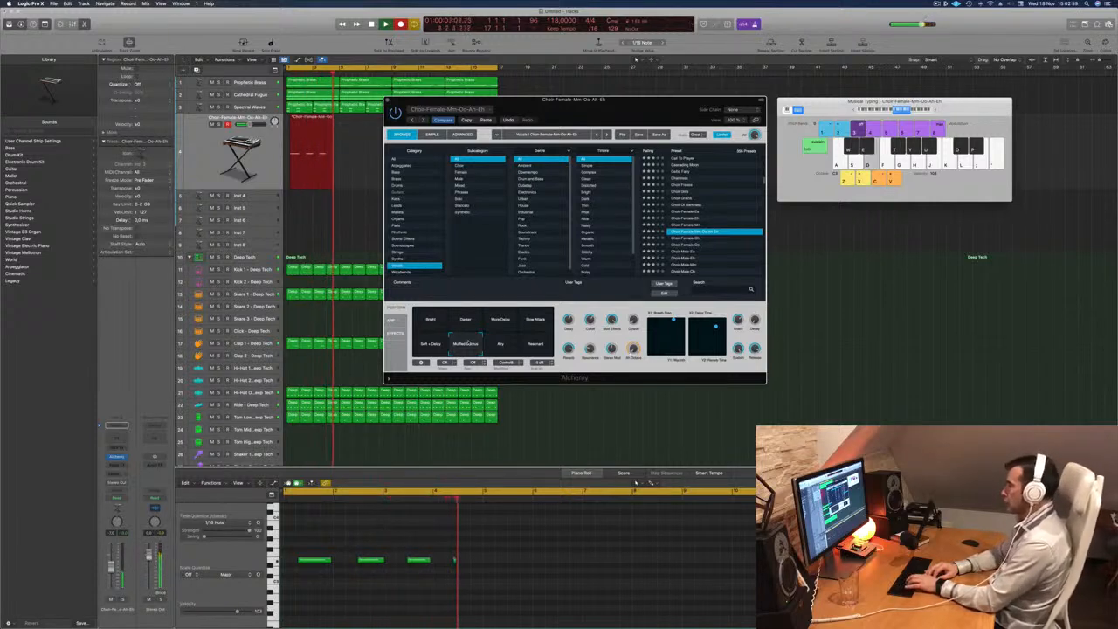
key(space)
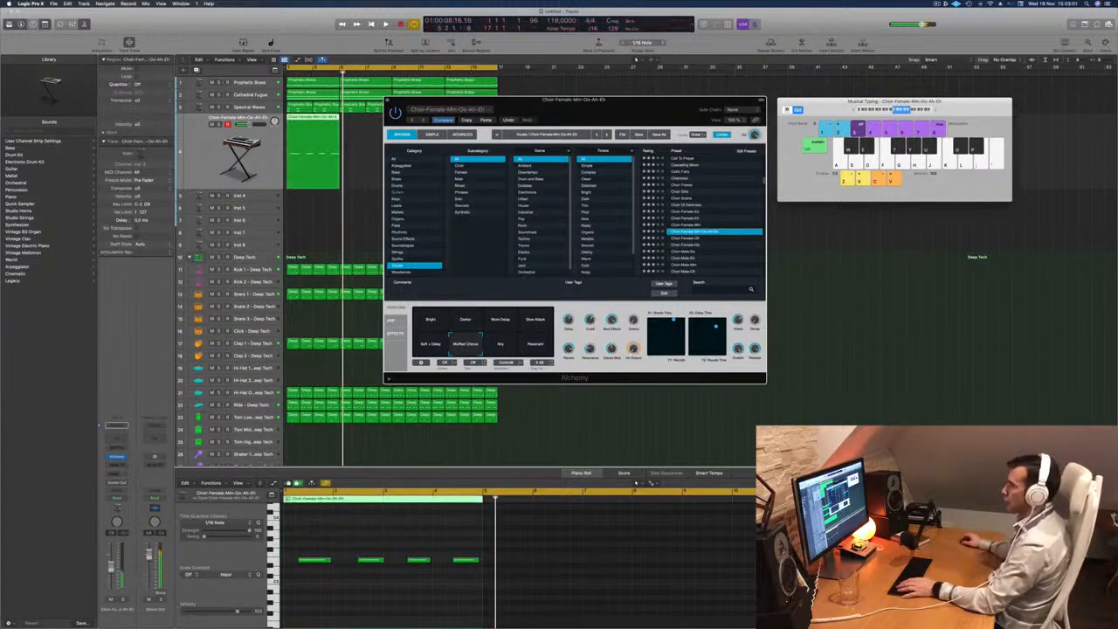
click(371, 607)
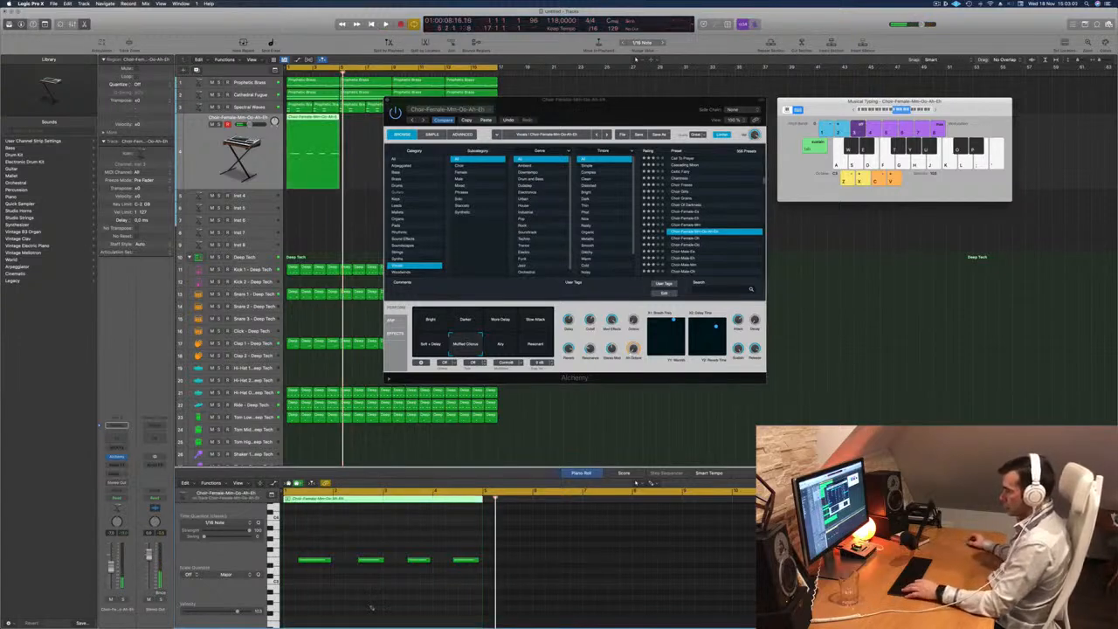
key(space)
key(super+Right)
key(super+Right)
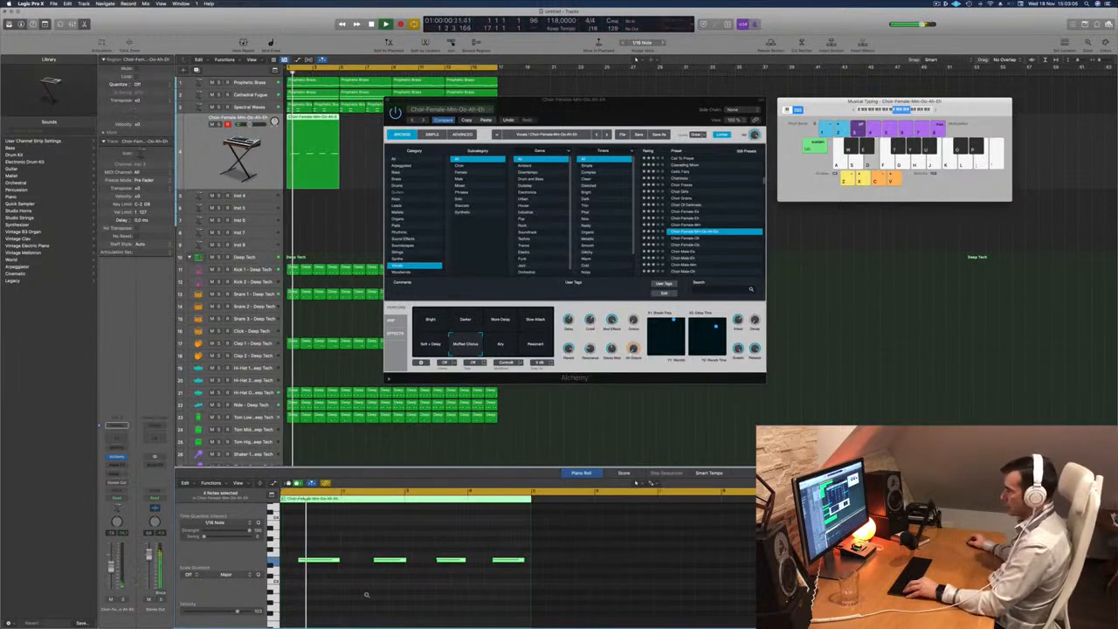
Shift the first recorded choir note slightly earlier in the piano roll and replay from the start.
click(326, 548)
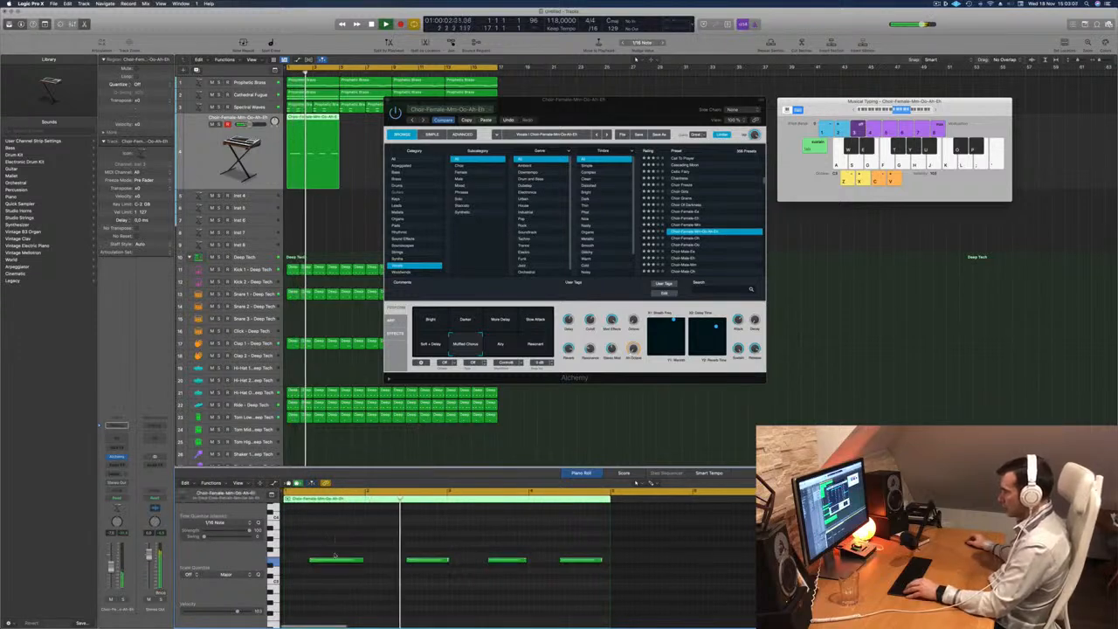
click(336, 560)
key(Return)
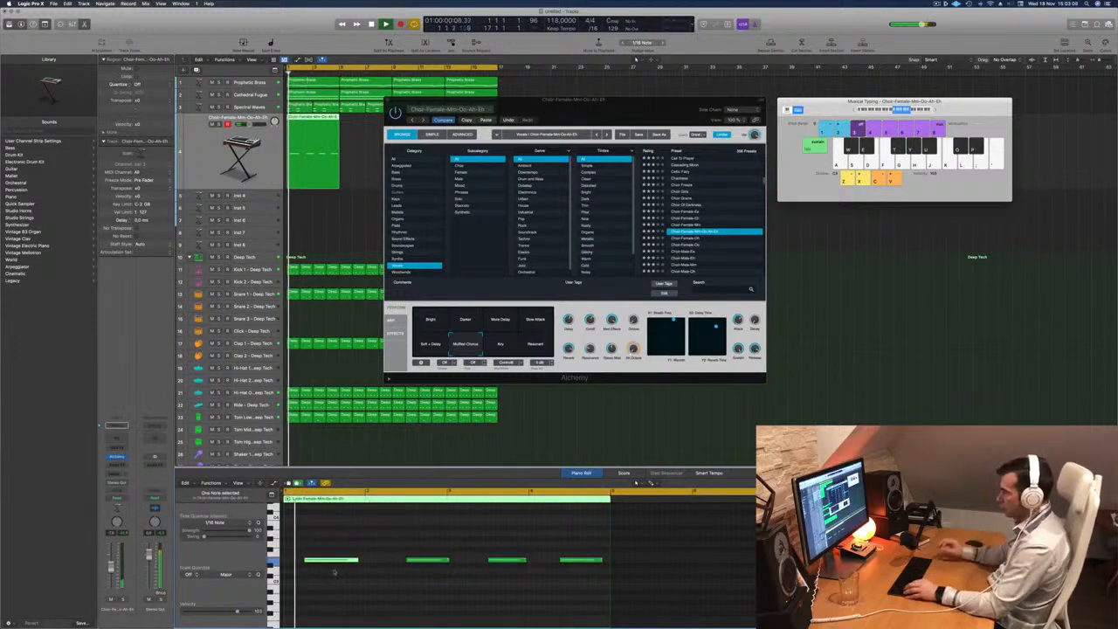
key(super+Left)
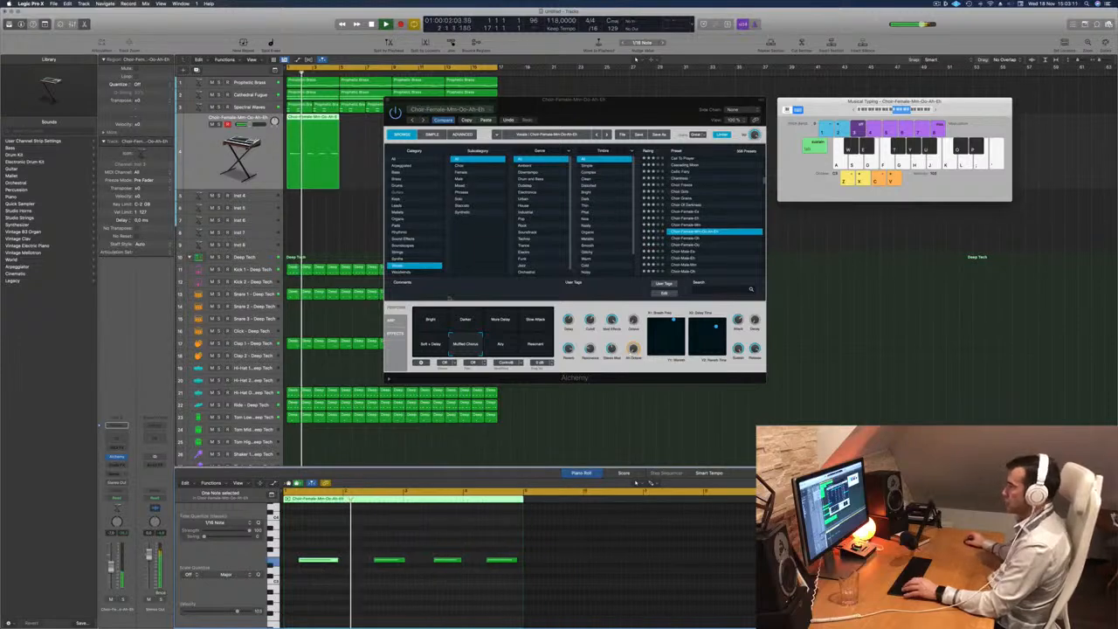
Delete the stray choir region near the end of the loop and copy the four-bar choir region across to bar 17.
drag(647, 98, 678, 140)
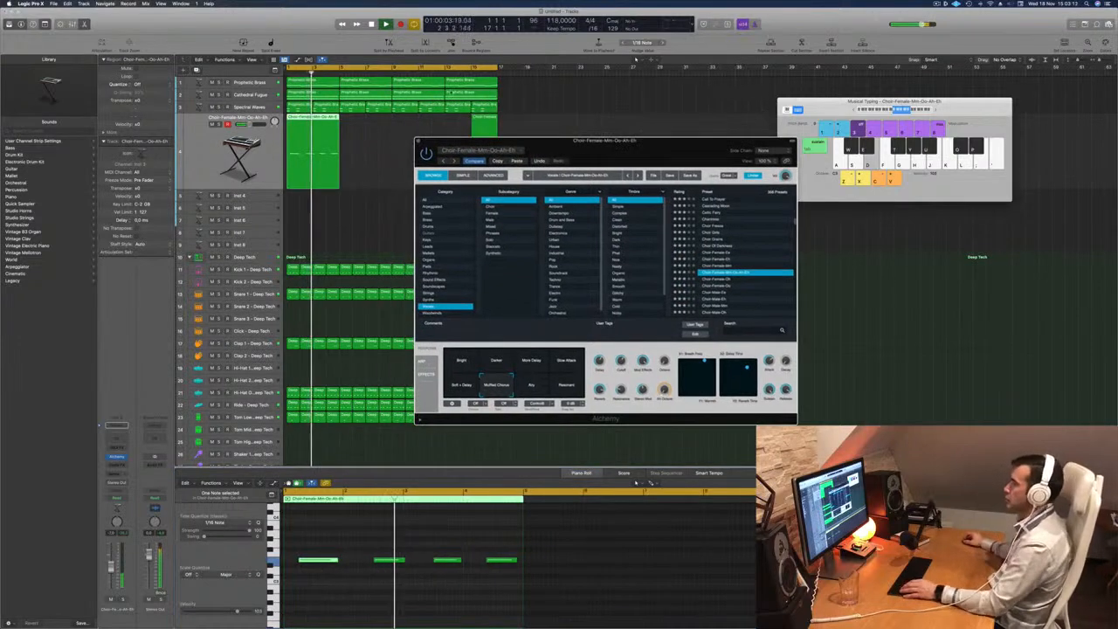
click(486, 122)
key(Delete)
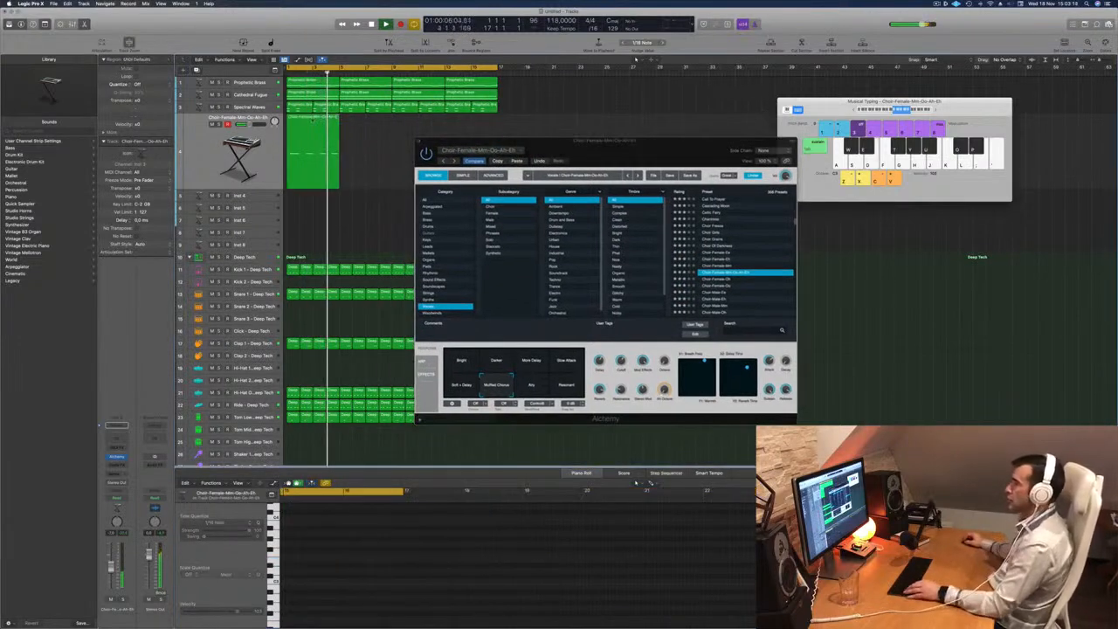
drag(311, 126, 403, 124)
shift+click(317, 124)
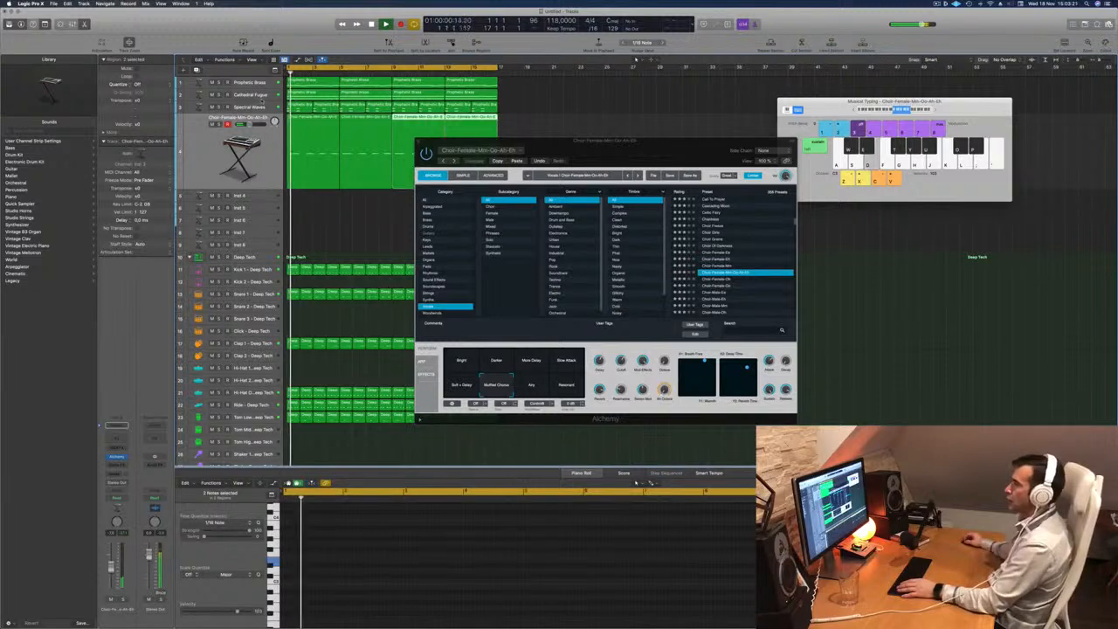
Open the Cathedral Fugue track's Alchemy, check its performance snapshots during playback and close that synth.
click(260, 96)
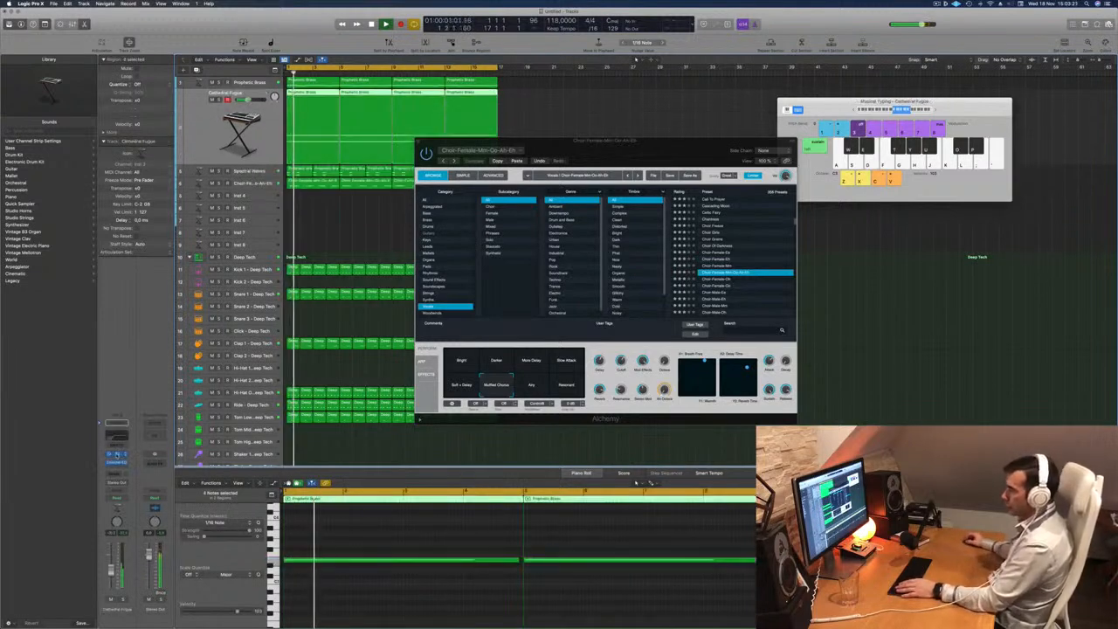
click(116, 455)
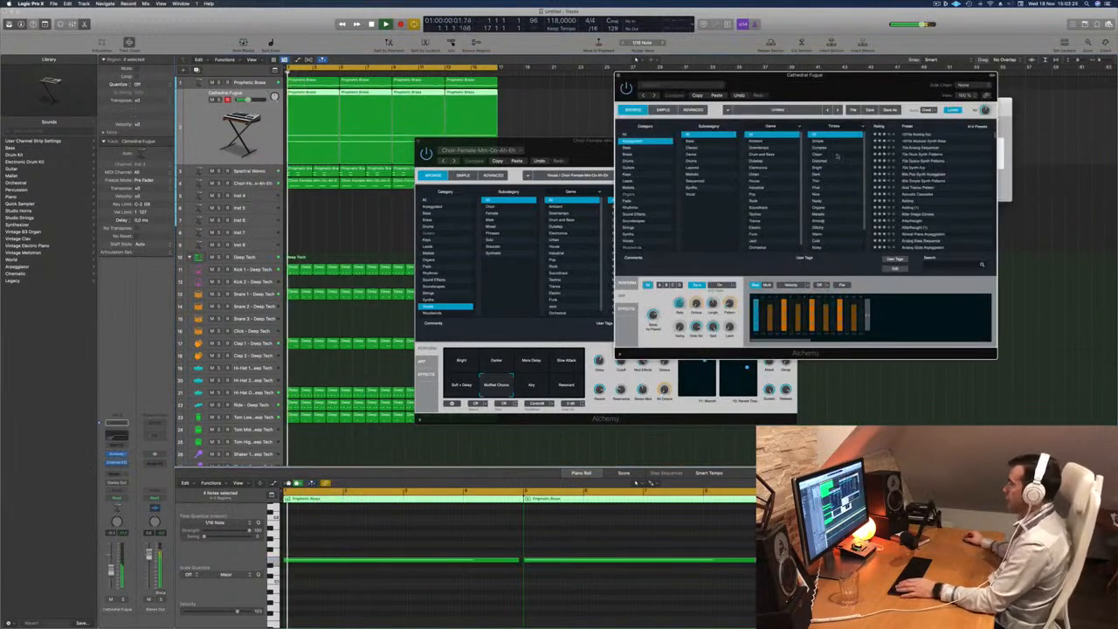
click(626, 282)
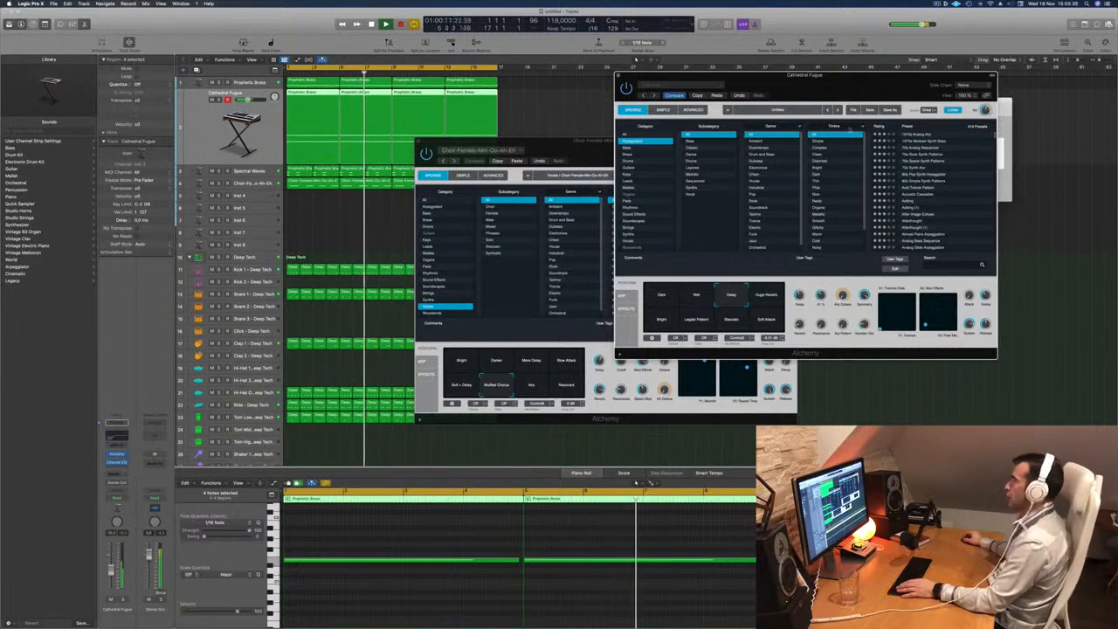
drag(842, 77, 784, 210)
click(560, 208)
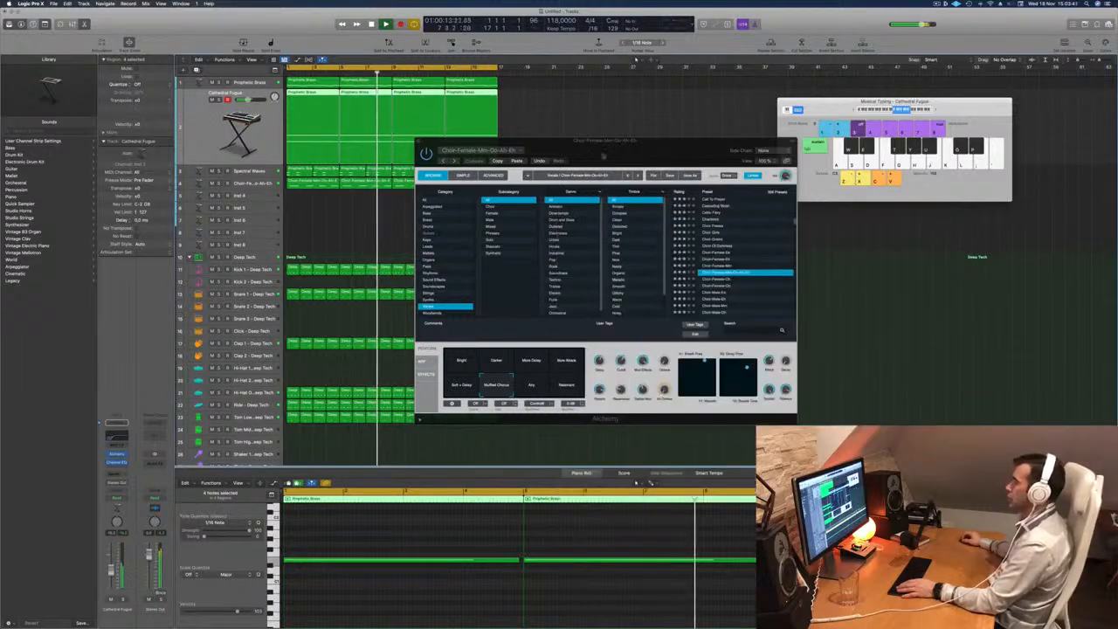
Return to the choir track and reposition its Alchemy window clear of the copied choir regions.
drag(603, 155, 804, 147)
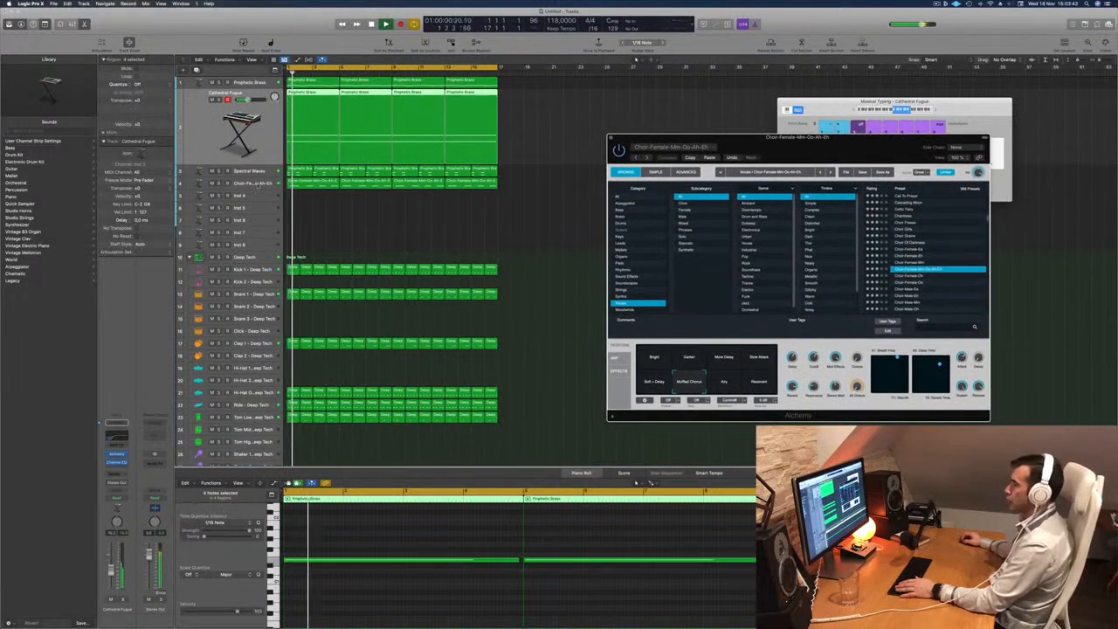
key(Down)
key(Down)
key(Down)
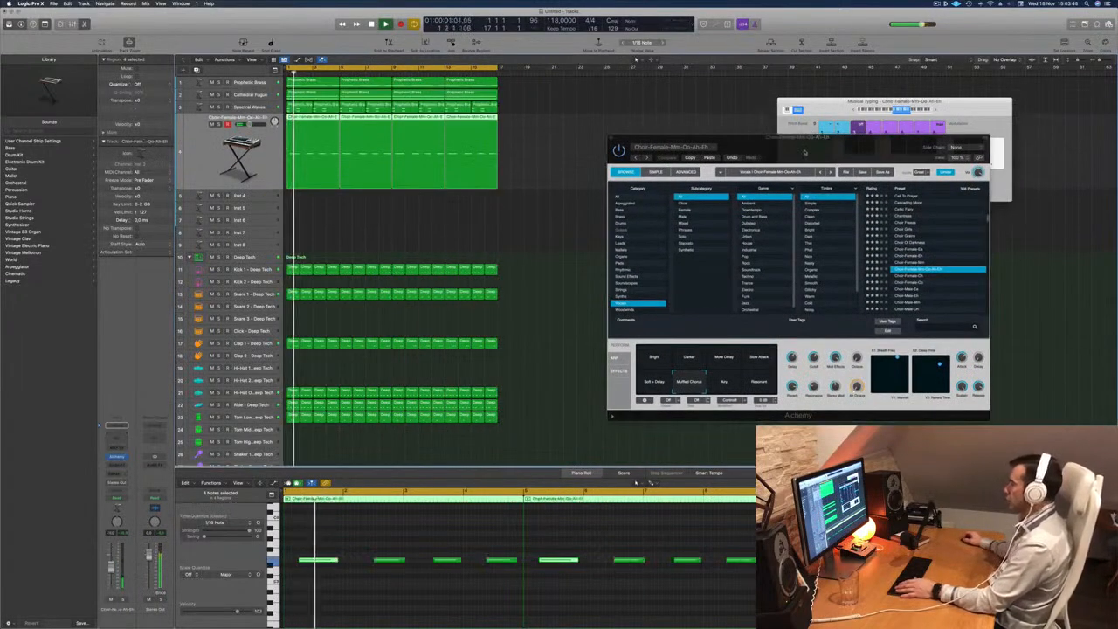
drag(805, 153, 621, 185)
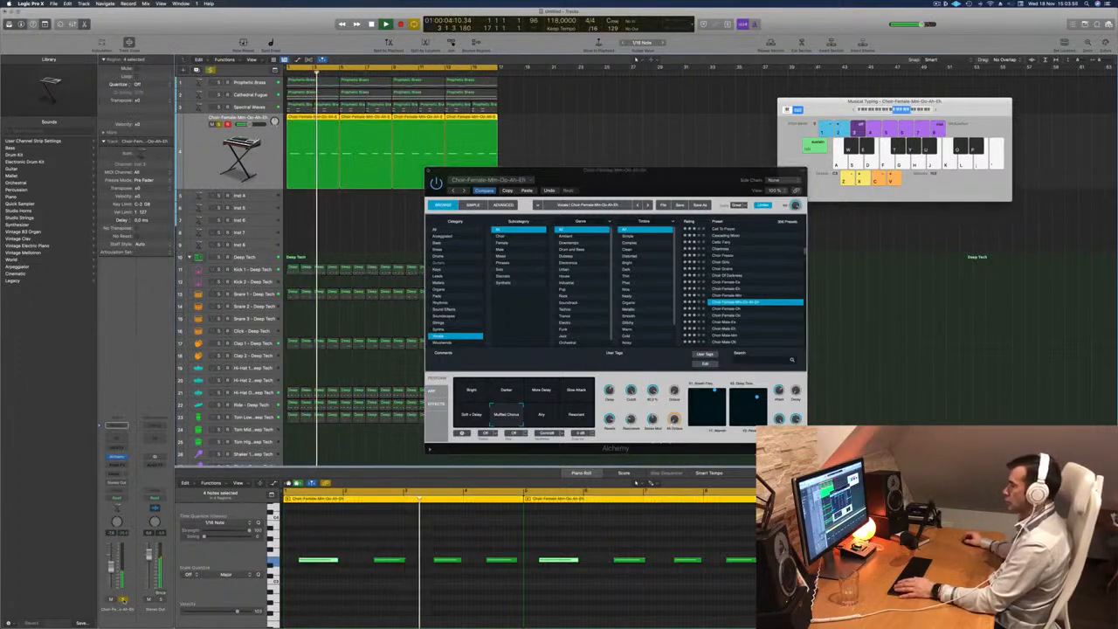
Move the choir synth window aside, reopen the Cathedral Fugue track's Alchemy to check it during playback, and close that synth.
drag(703, 170, 849, 119)
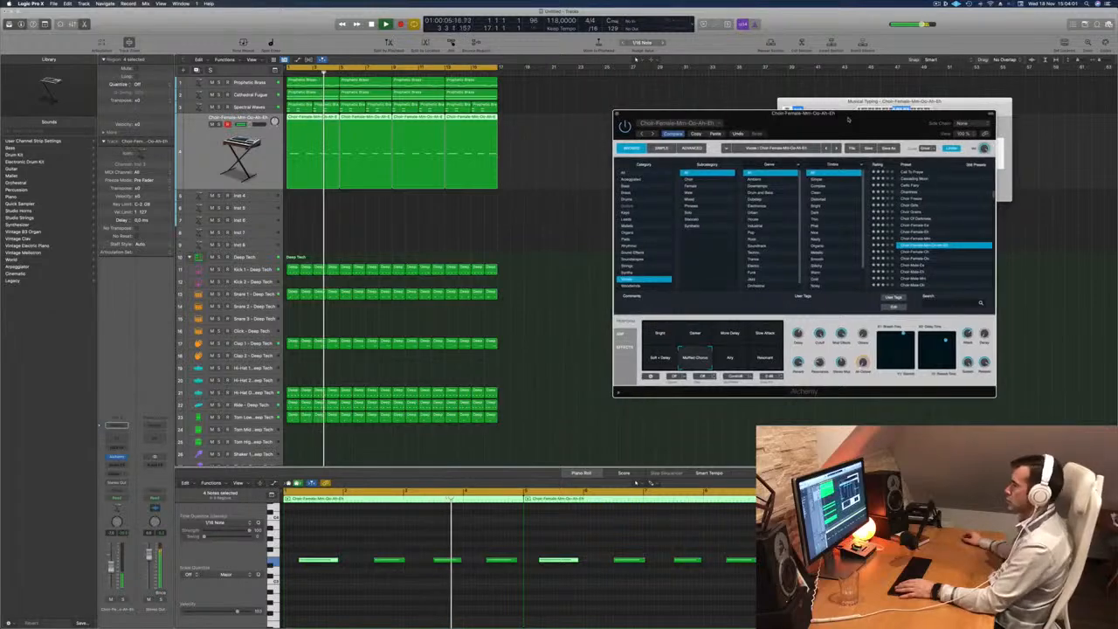
click(262, 95)
key(Return)
drag(811, 117, 787, 121)
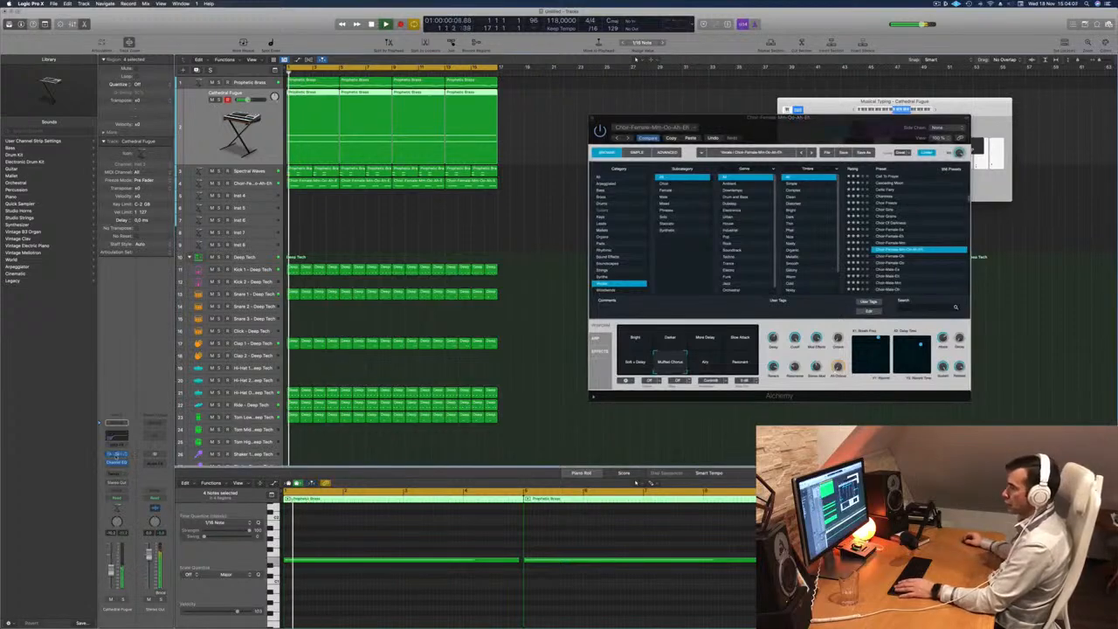
click(116, 454)
key(Return)
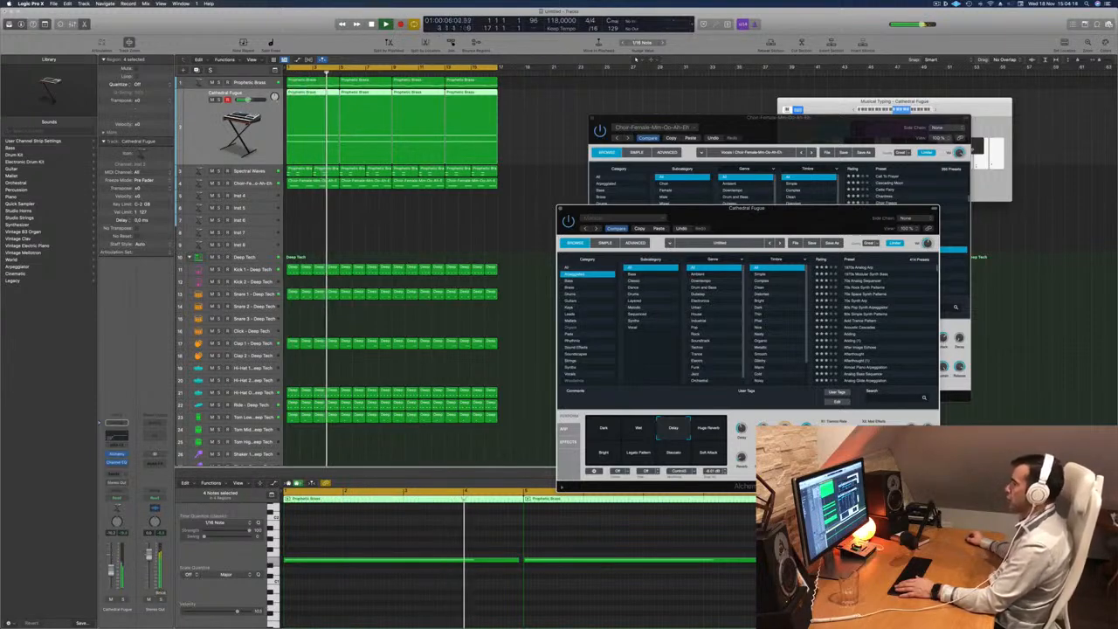
click(560, 209)
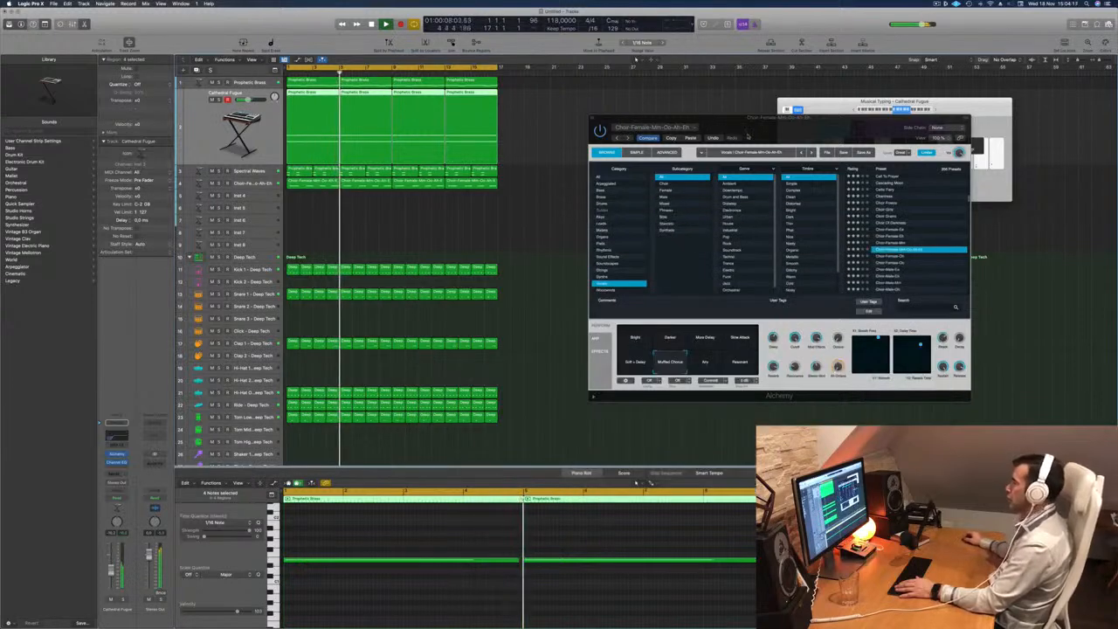
Open the Cathedral Fugue track's Channel EQ, shift its low-cut point slightly lower in frequency, and close the EQ.
drag(761, 131, 822, 118)
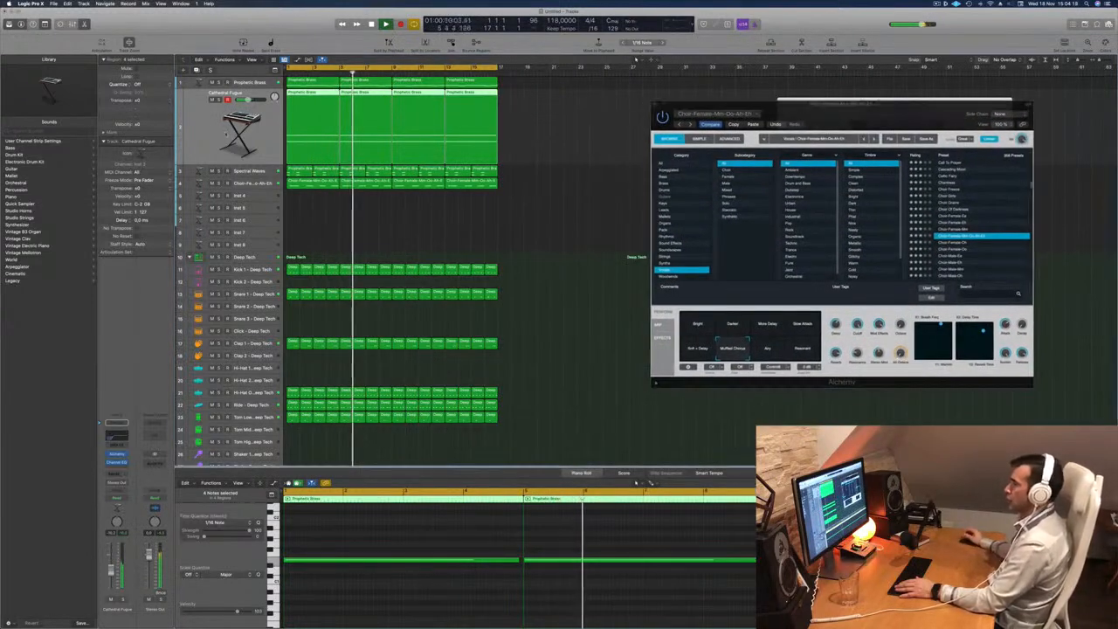
click(636, 481)
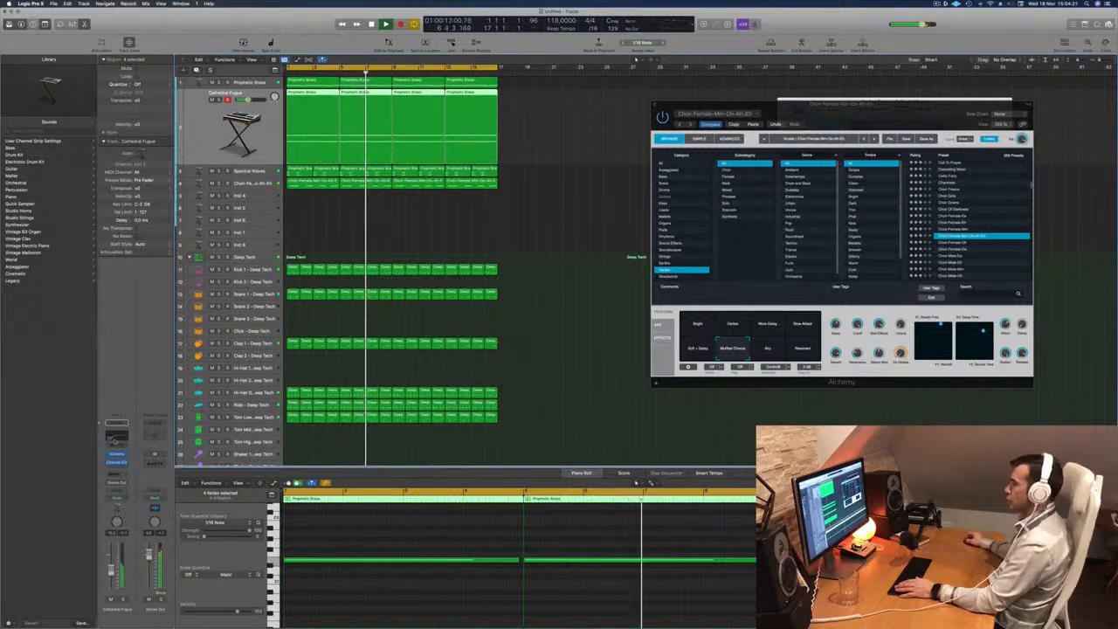
click(116, 462)
drag(575, 282, 566, 279)
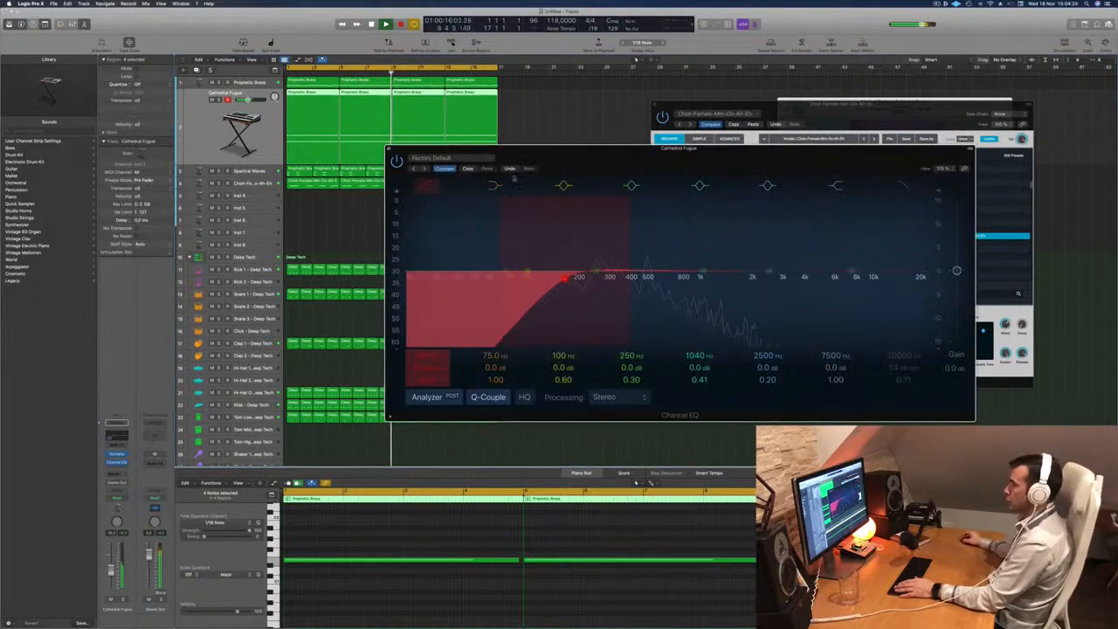
click(390, 151)
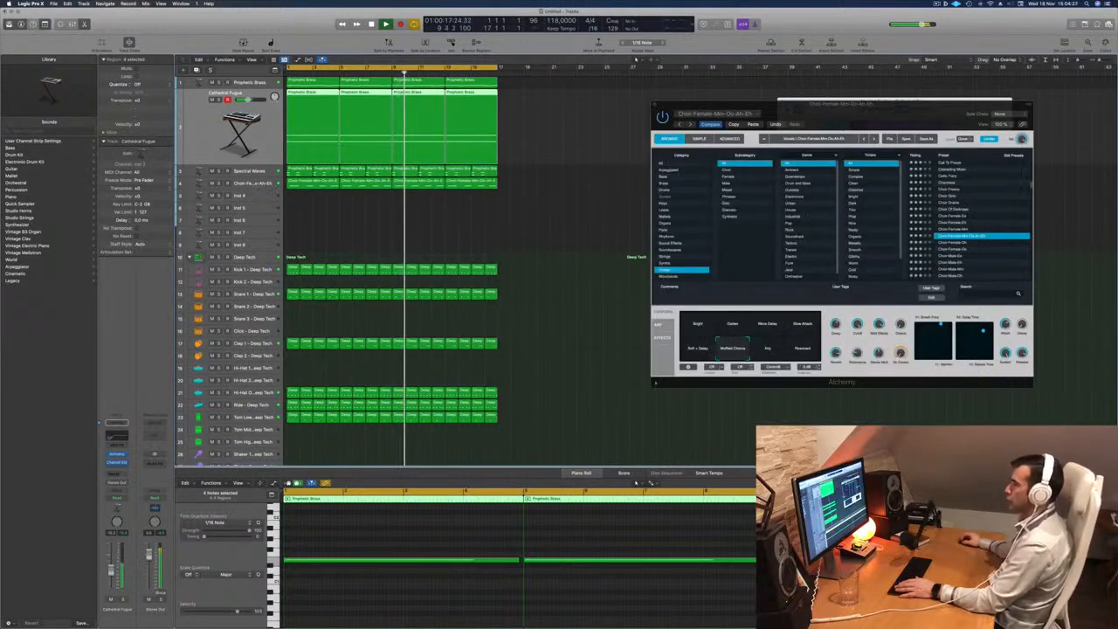
Return to the Choir-Female-Mm-Oo-Ah-Eh track, replay from the start and bring its Alchemy window over the arrangement, clear of Musical Typing.
click(253, 183)
key(Return)
click(117, 457)
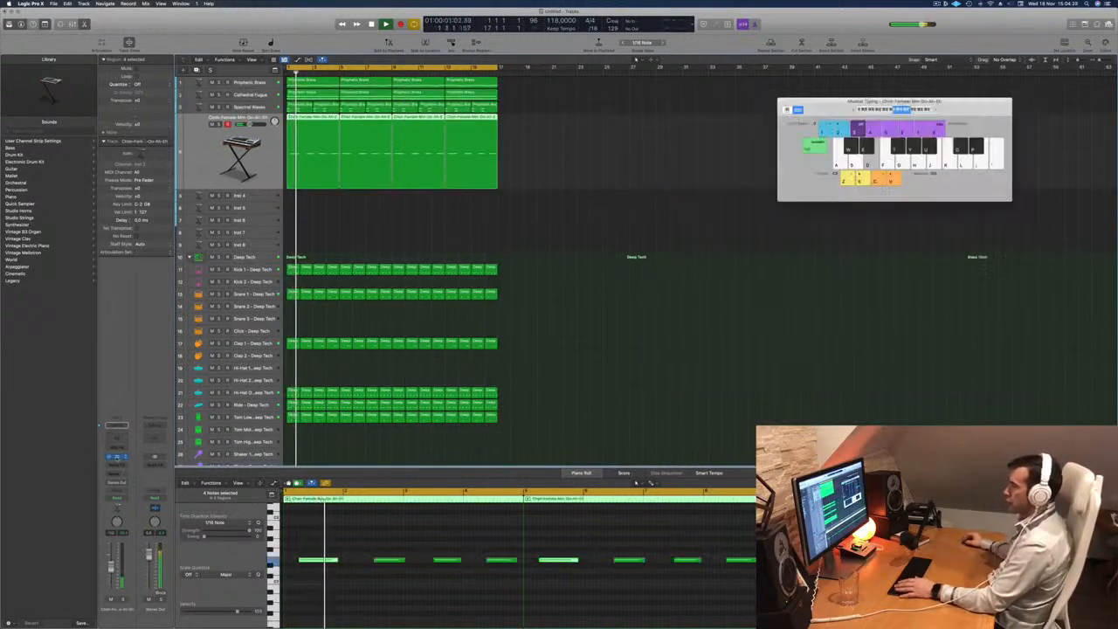
key(v)
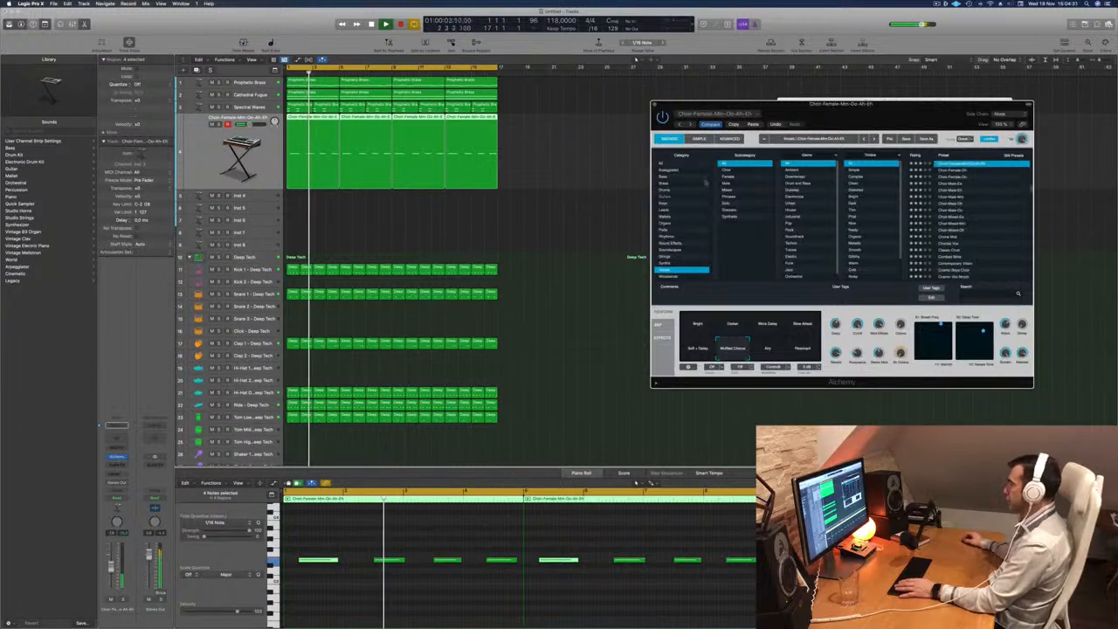
drag(877, 104, 686, 117)
key(super+k)
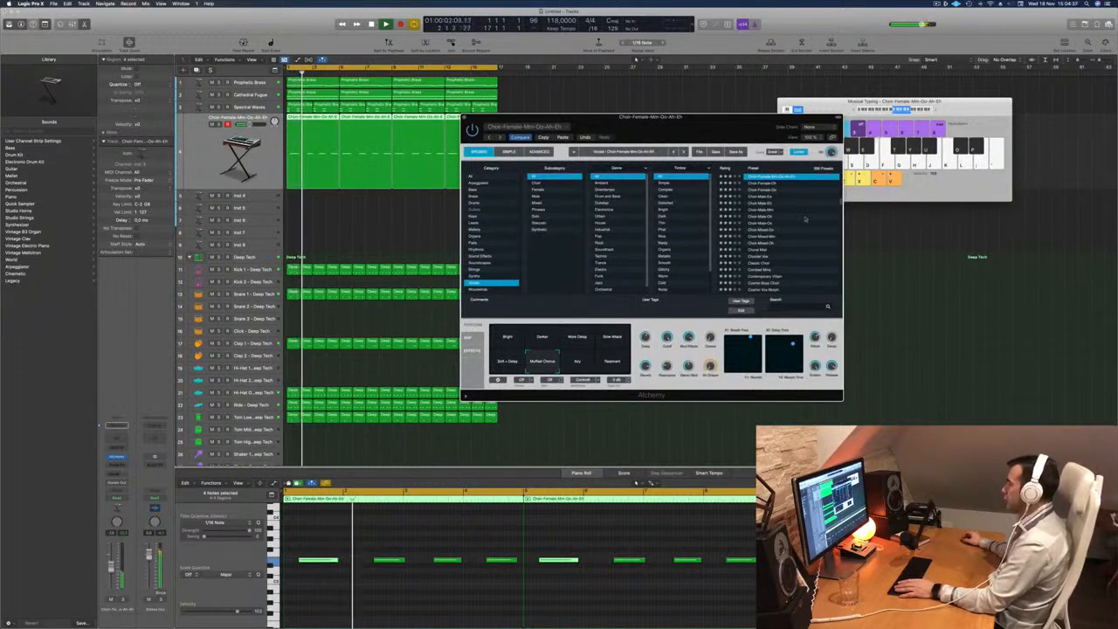
Audition the Choir-Male vocal presets from Choir-Male-Ee to Choir-Male-Oh, and load the Crow Girls preset on the choir track.
click(762, 197)
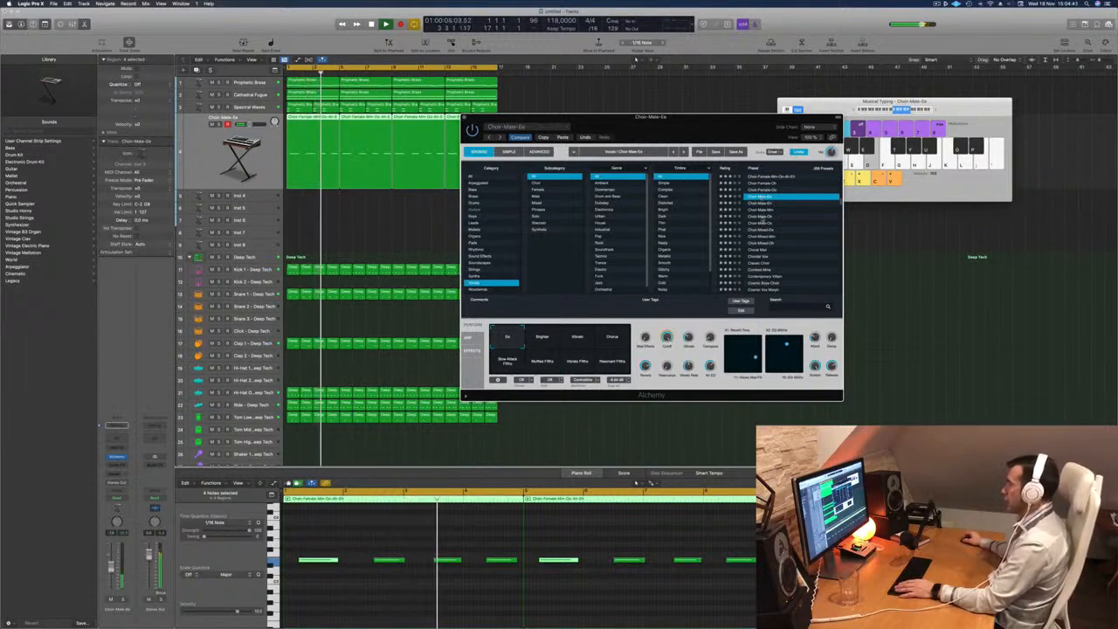
key(Down)
key(Down)
key(Down)
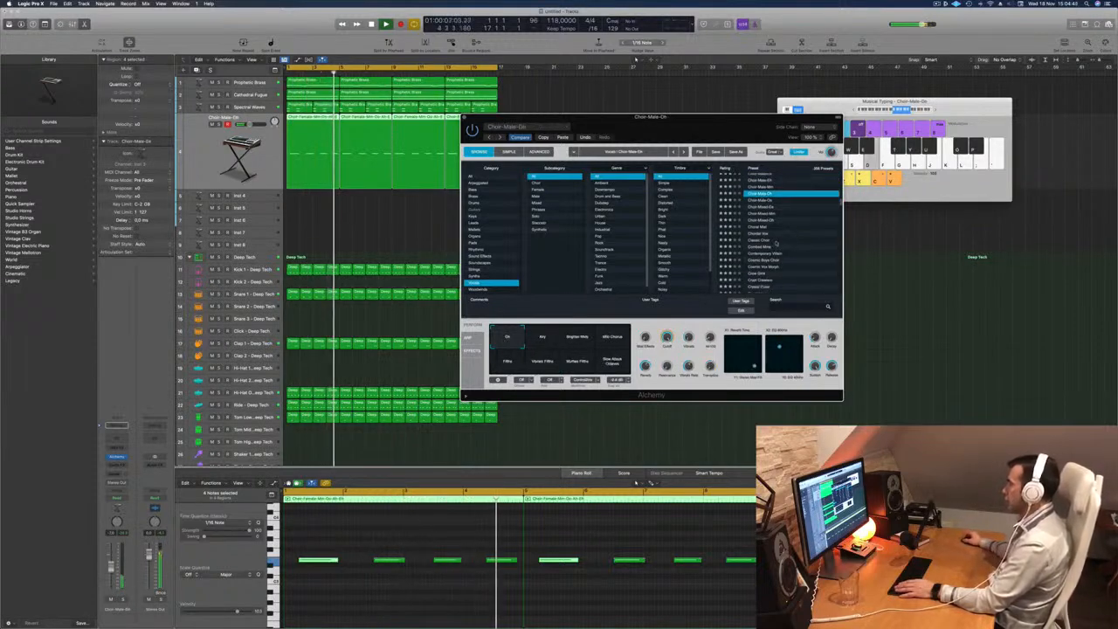
click(768, 246)
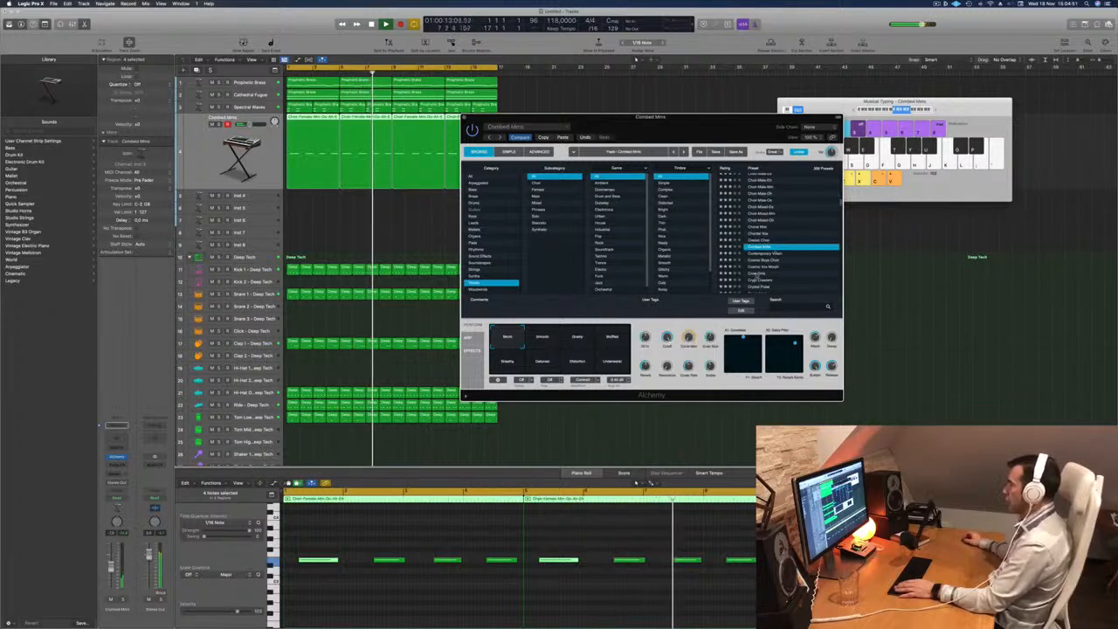
click(774, 274)
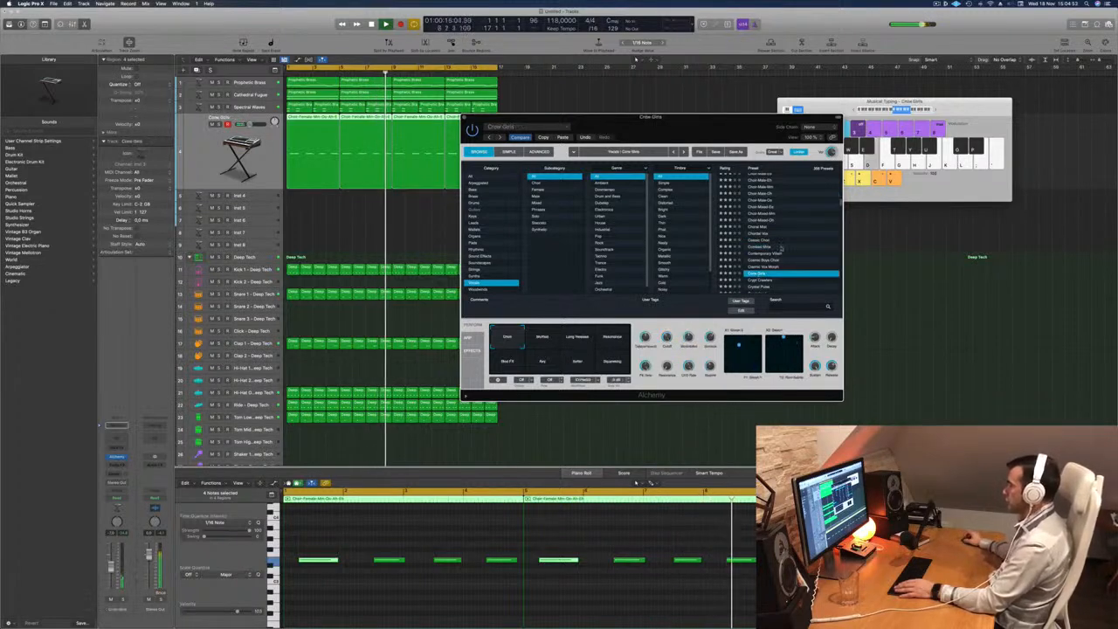
scroll(777, 262, down, 3)
scroll(787, 249, down, 1)
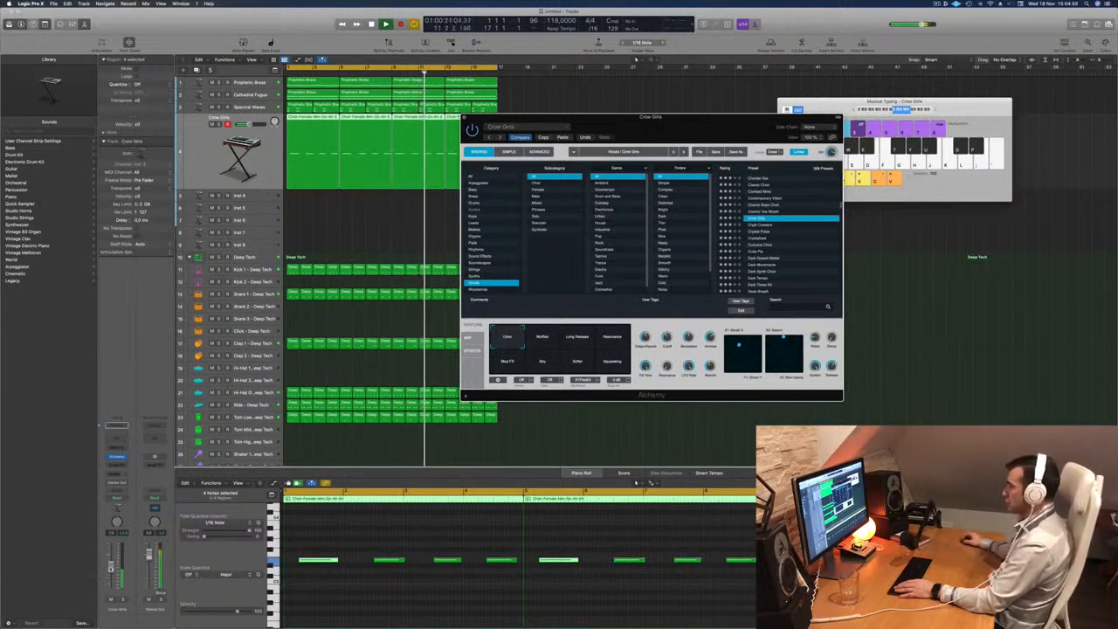
Raise the Crow Girls track's volume slightly and select all its notes in the piano roll.
drag(111, 564, 111, 563)
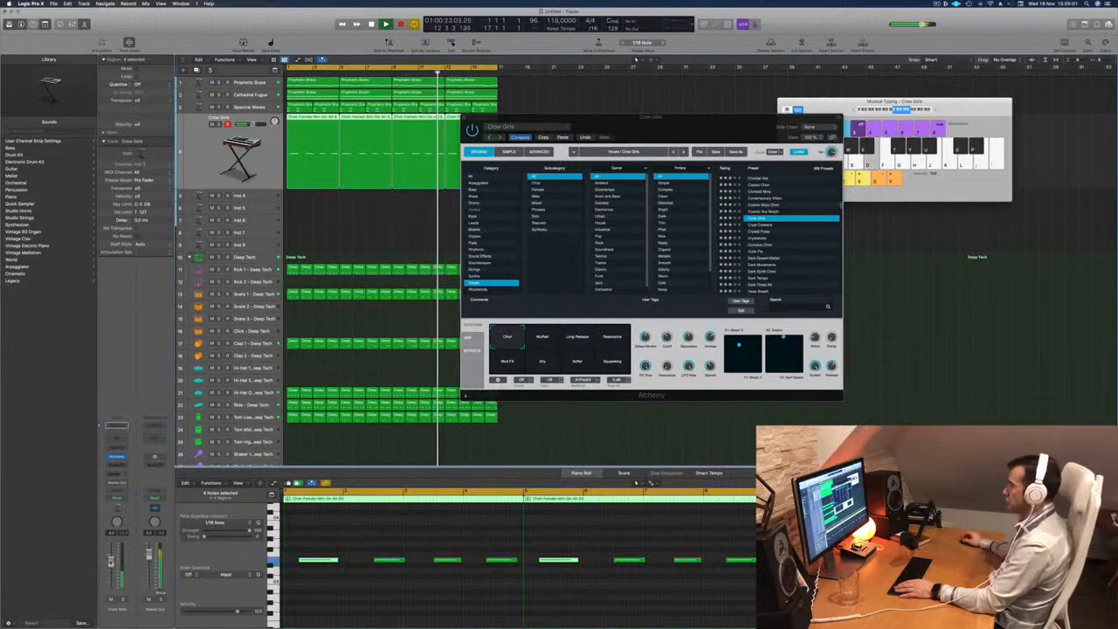
click(421, 618)
key(super+a)
key(alt+shift+Down)
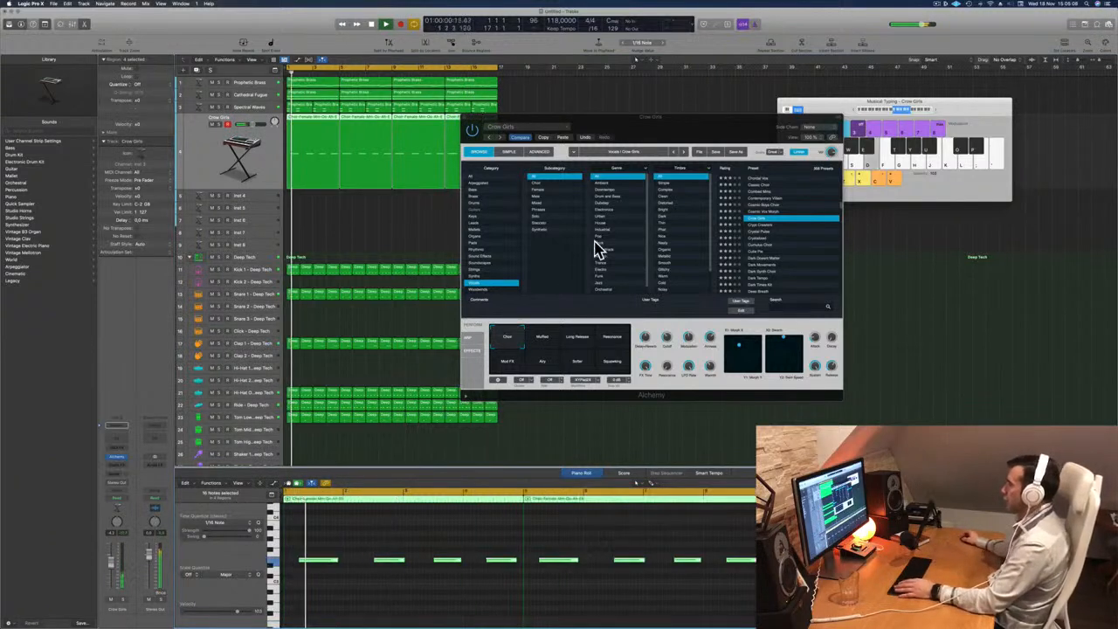
Compare the Long Release, Resonance, Mod FX, Airy, Softer and Squeaking snapshots of Crow Girls, raising the track's volume slightly during playback.
click(576, 337)
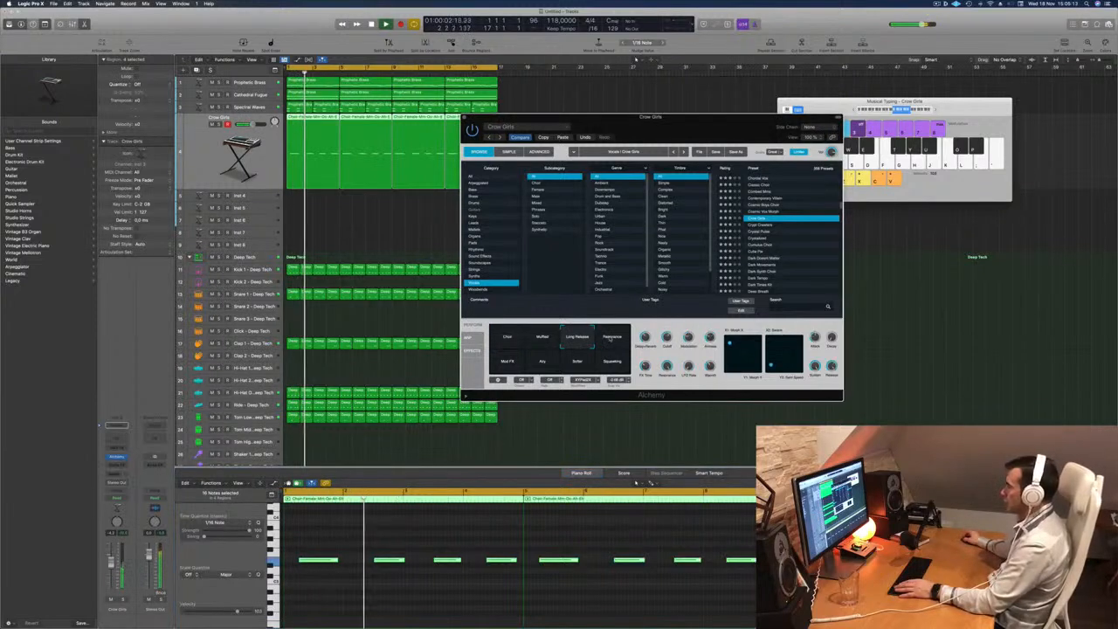
click(612, 336)
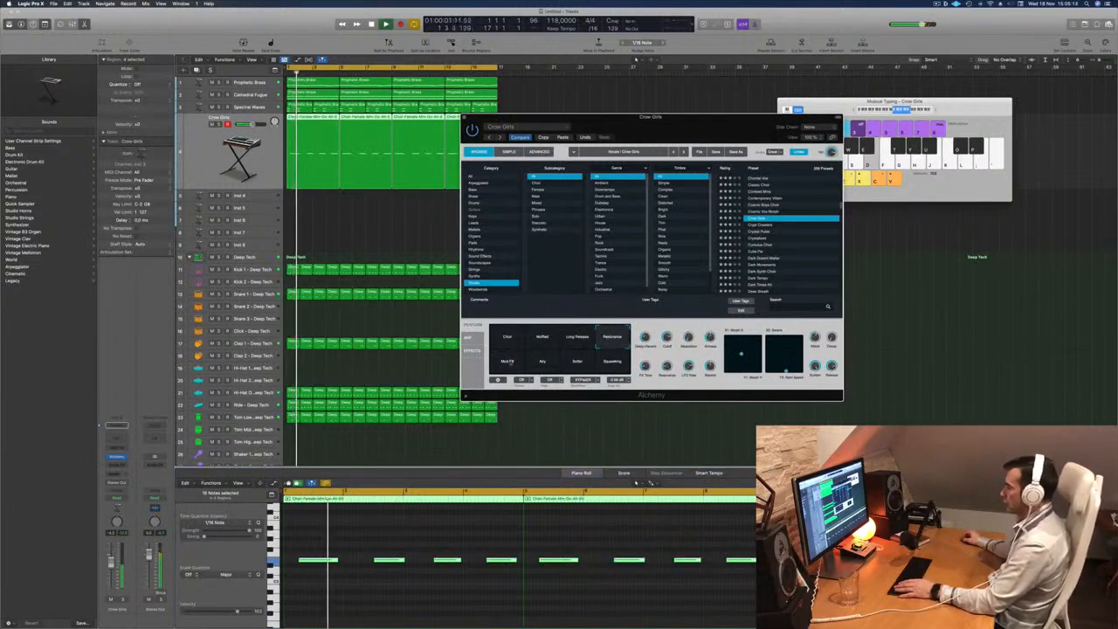
click(511, 360)
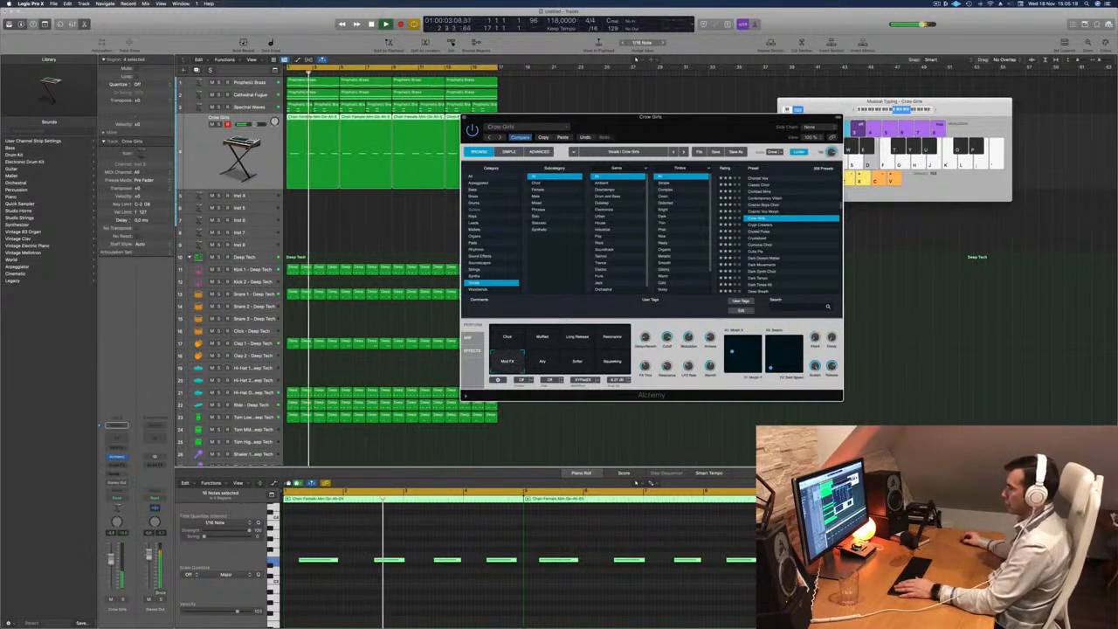
drag(110, 563, 111, 559)
click(538, 365)
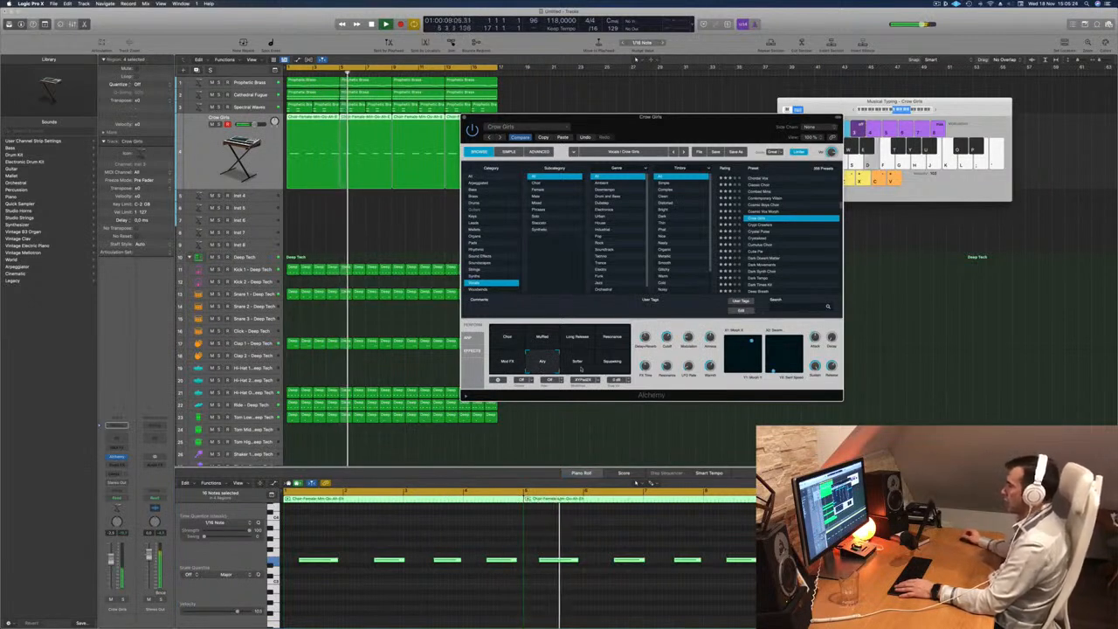
click(578, 364)
click(611, 361)
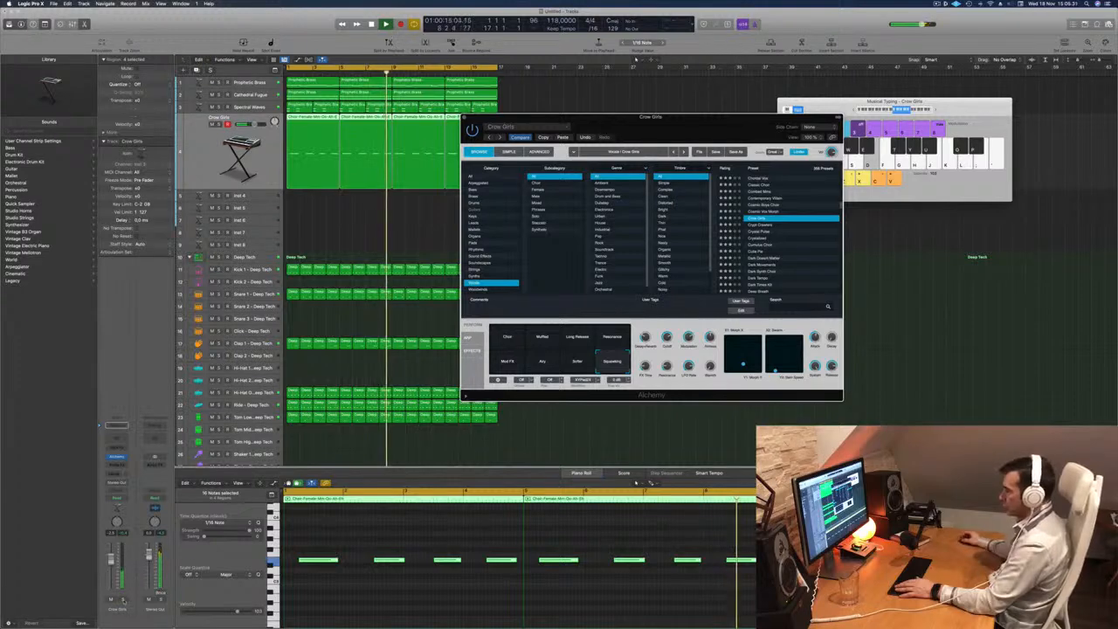
Set Crow Girls to the Mod FX snapshot, listen to the track soloed, and replay the full mix from the start.
click(123, 600)
click(123, 600)
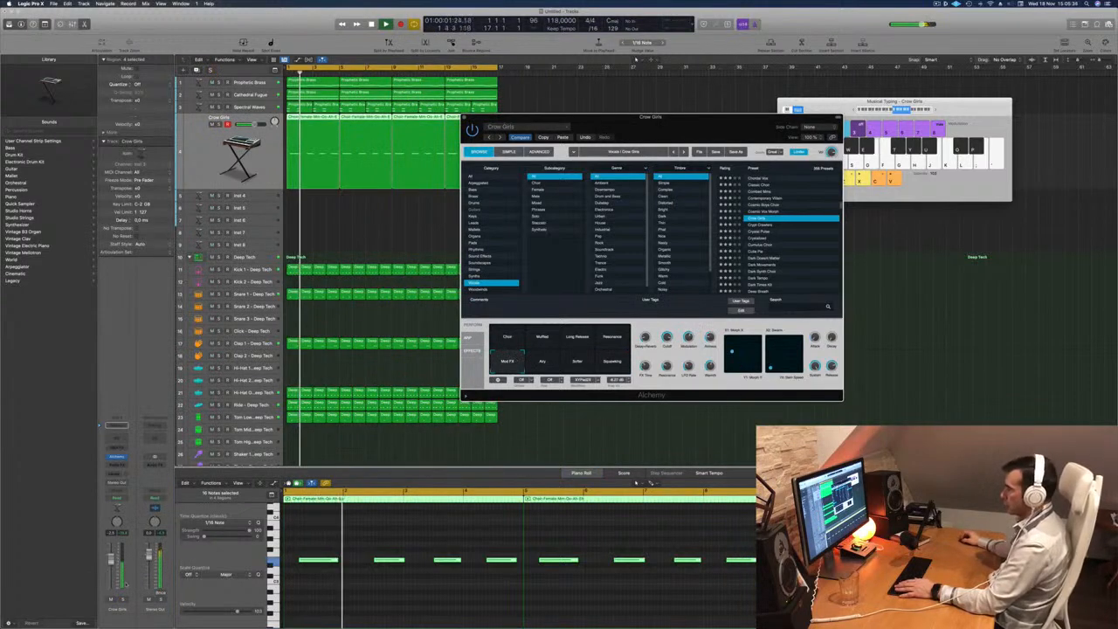
click(123, 600)
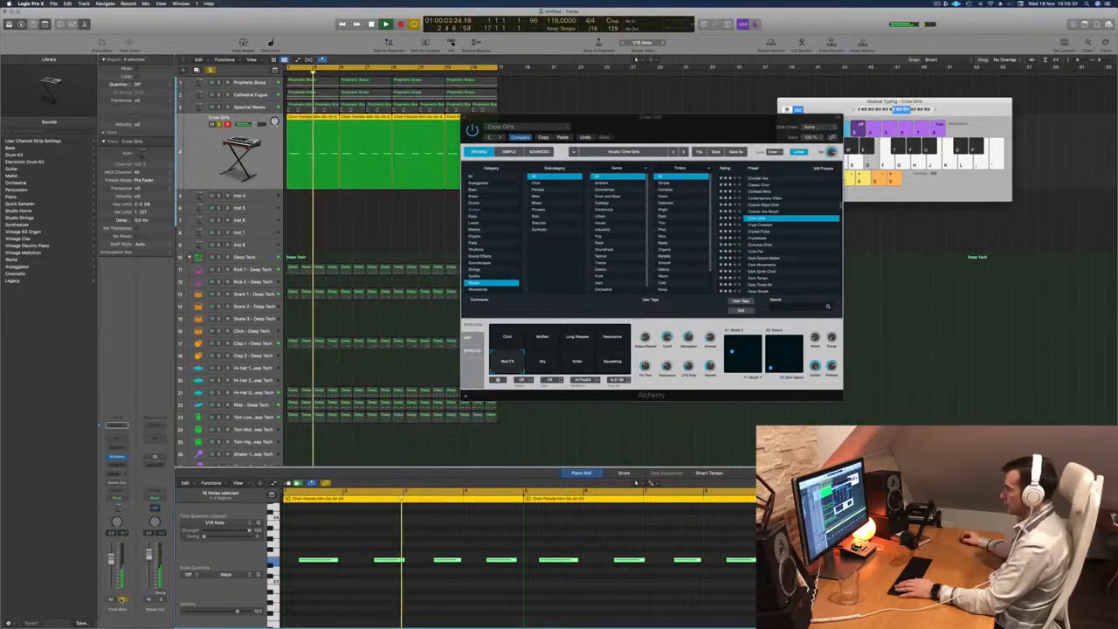
click(123, 600)
key(Return)
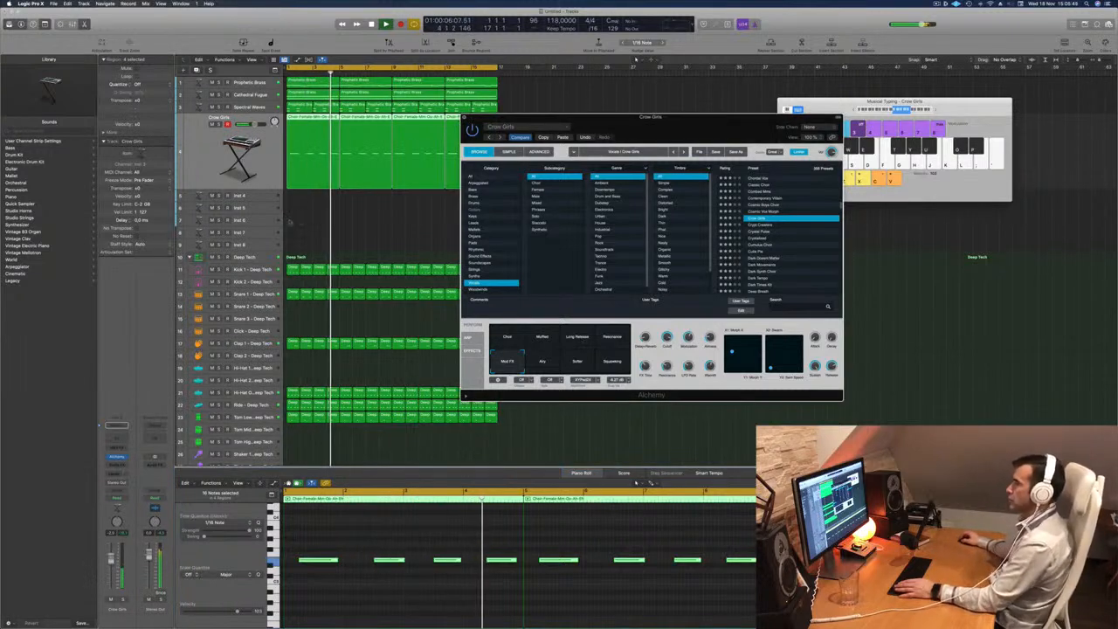
Close the Crow Girls Alchemy window, replay the loop and add a new track with duplicate settings below it.
key(super+w)
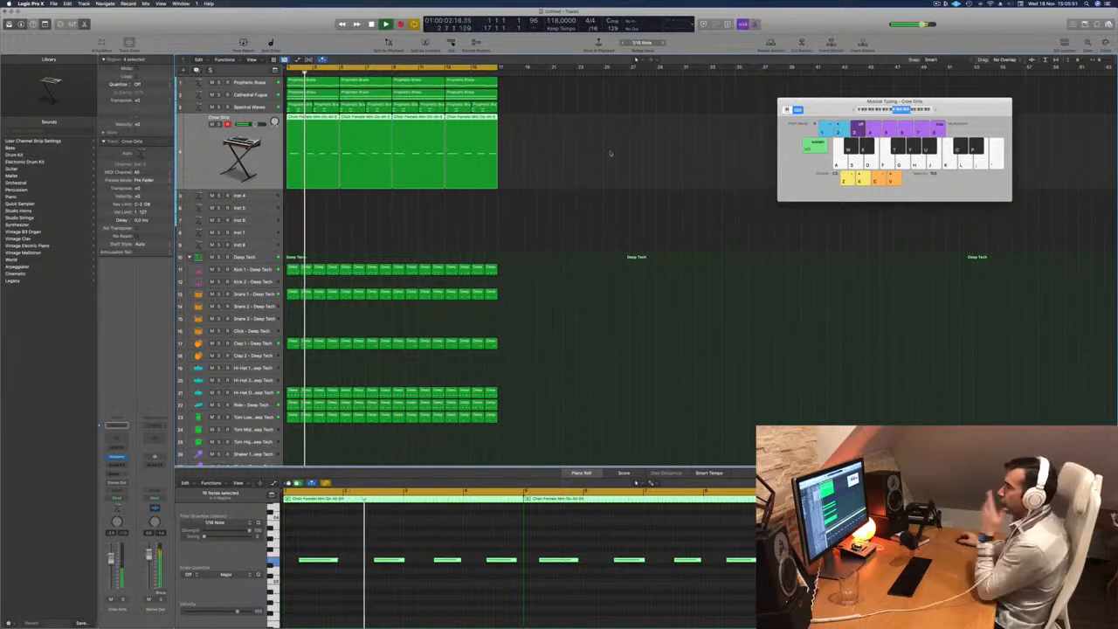
click(567, 142)
click(181, 159)
key(Return)
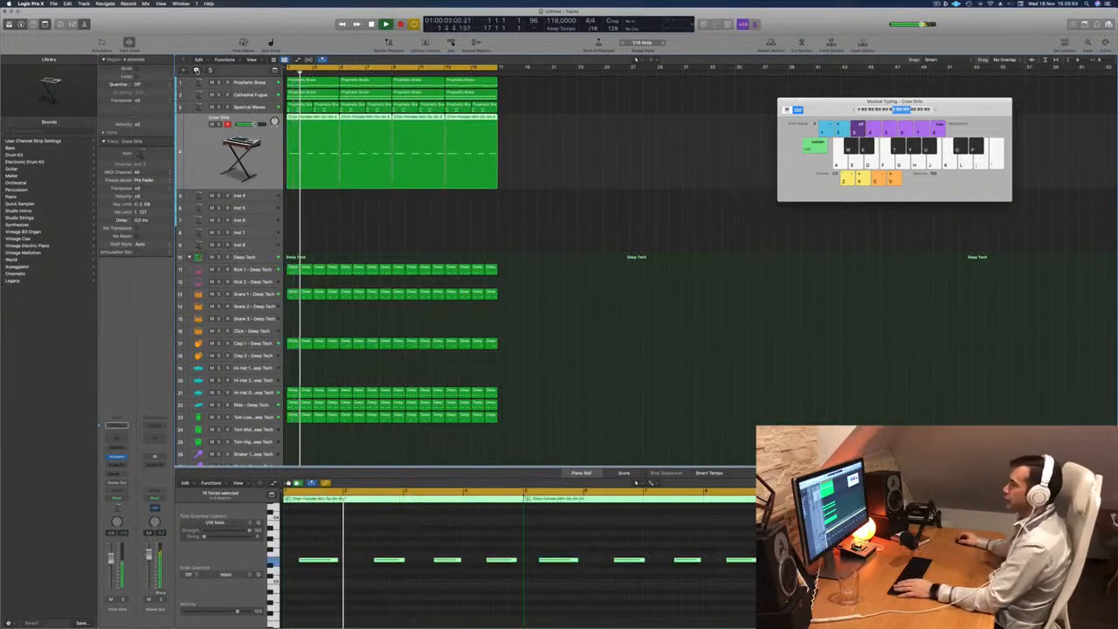
key(super+d)
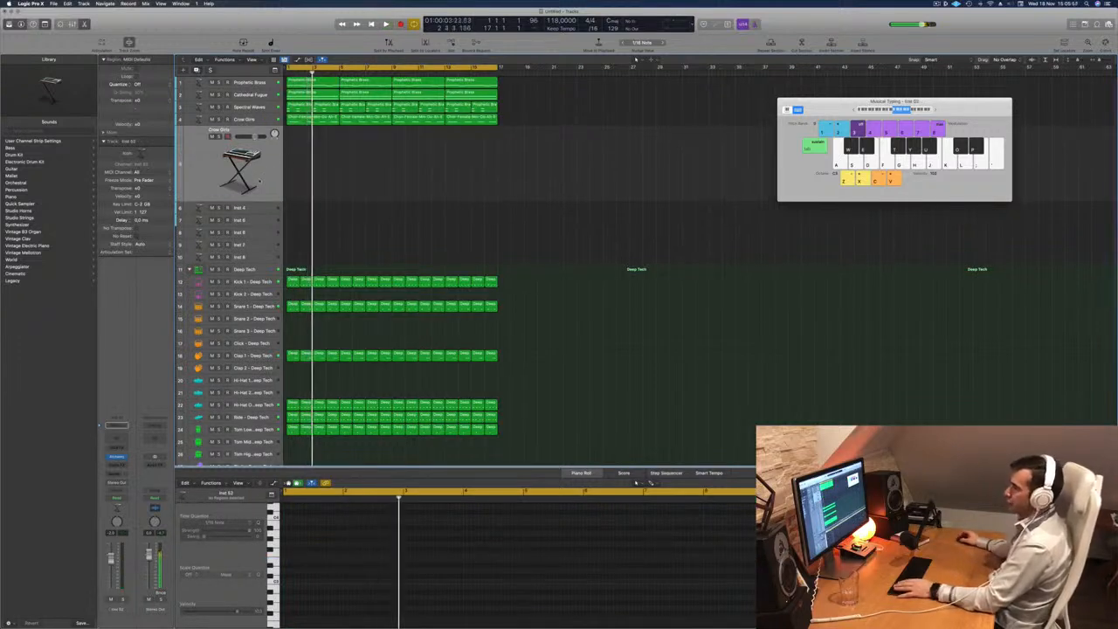
Add a send from the duplicated Crow Girls track to an unused bus.
click(116, 472)
mouse_move(119, 484)
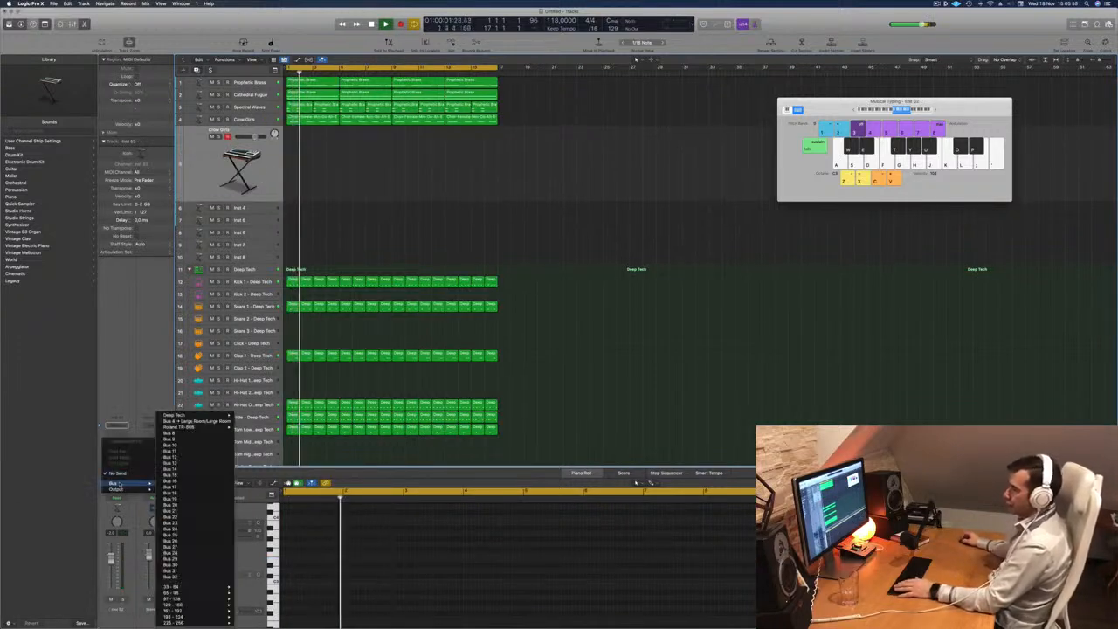
click(174, 456)
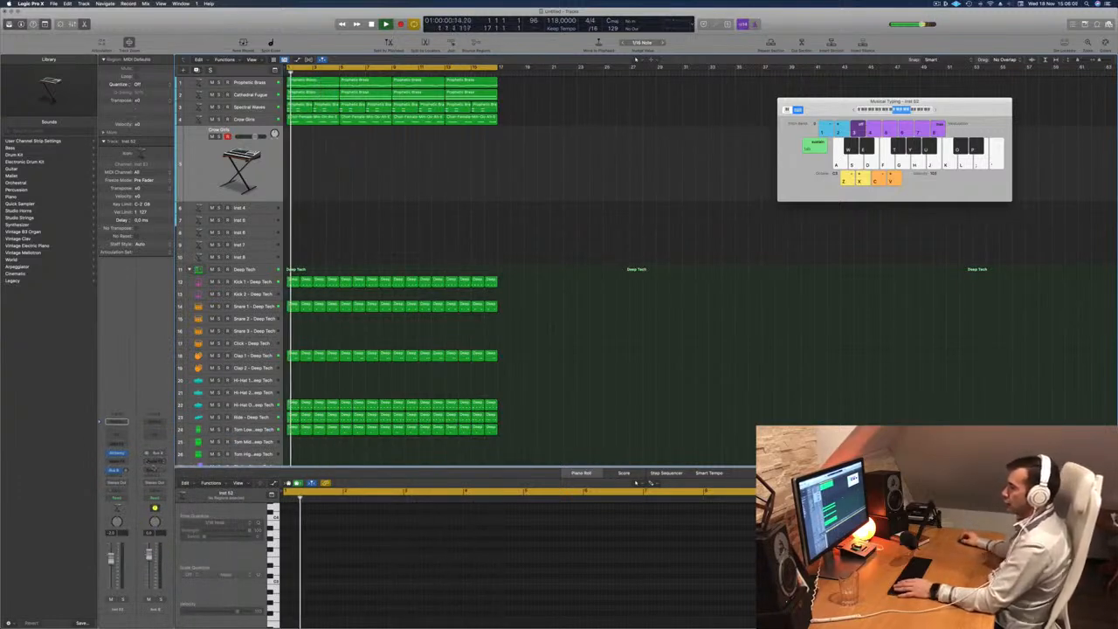
Insert a SilverVerb reverb on the new aux channel, load its grandiose preset and close the plug-in window.
click(158, 462)
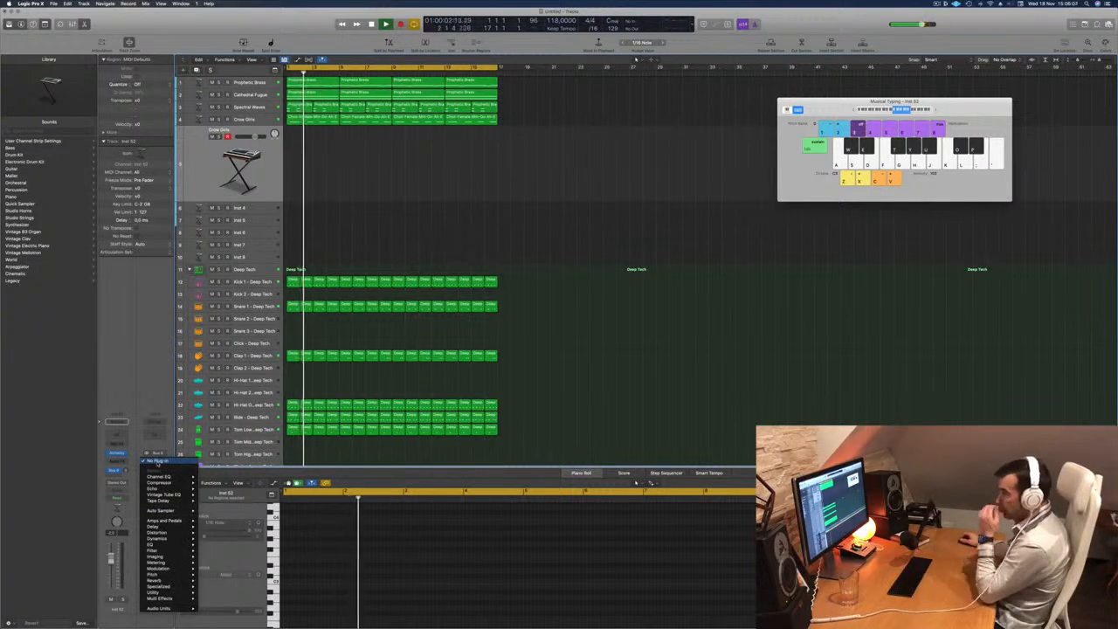
mouse_move(156, 580)
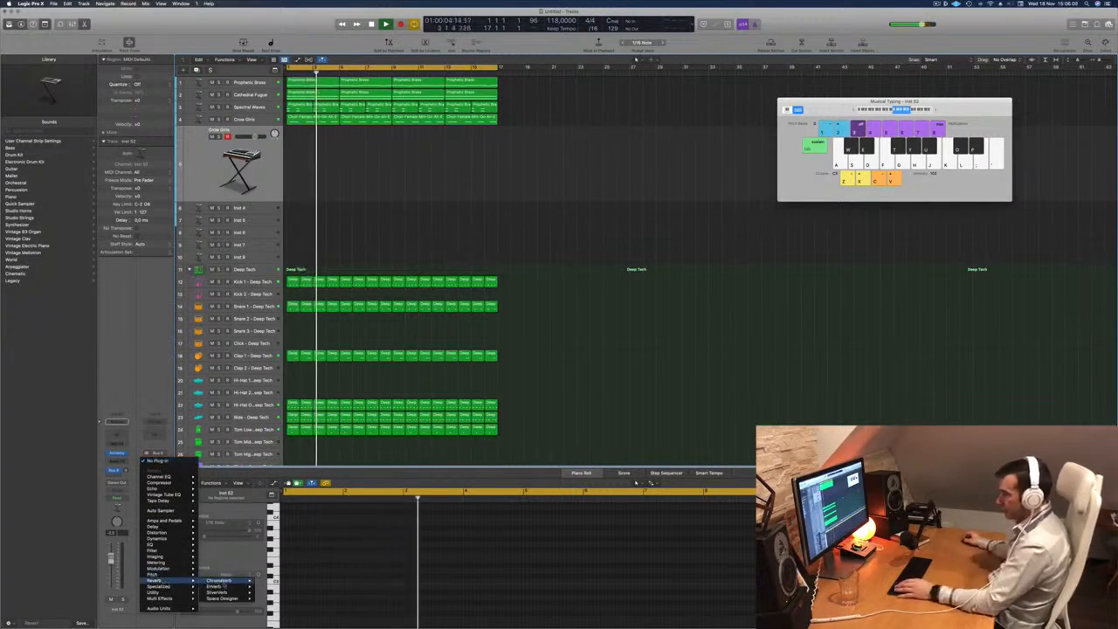
mouse_move(219, 585)
click(268, 593)
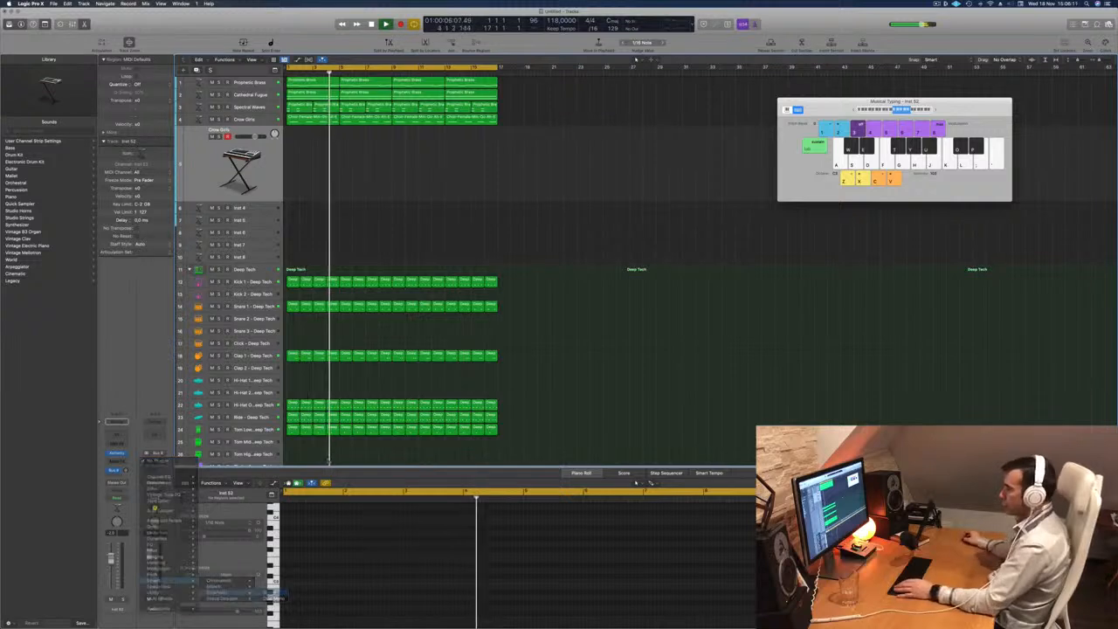
click(437, 101)
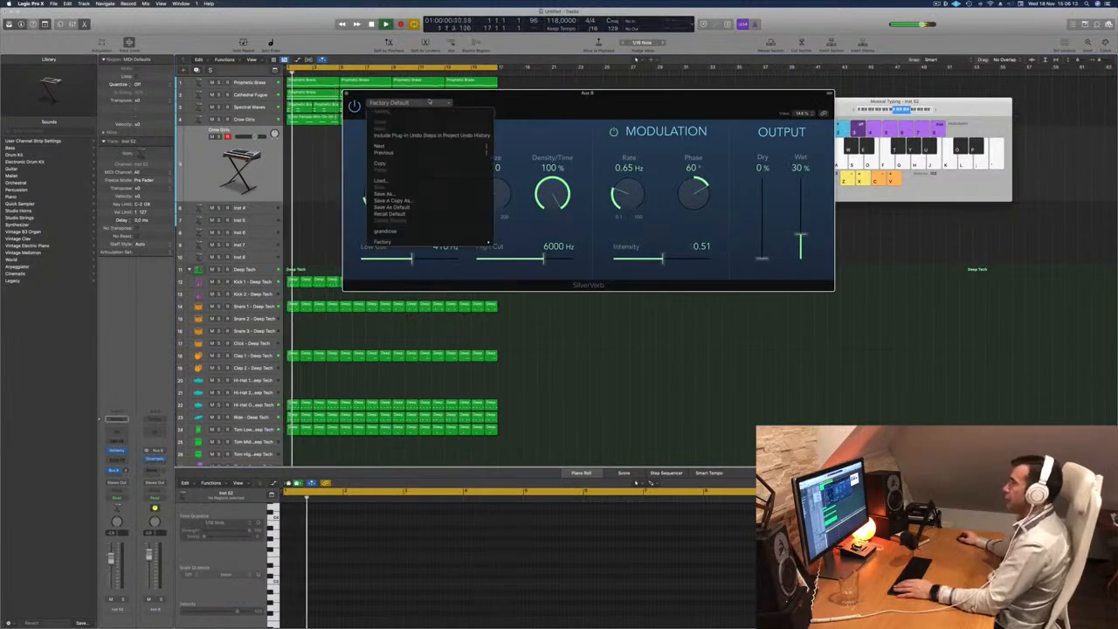
click(428, 232)
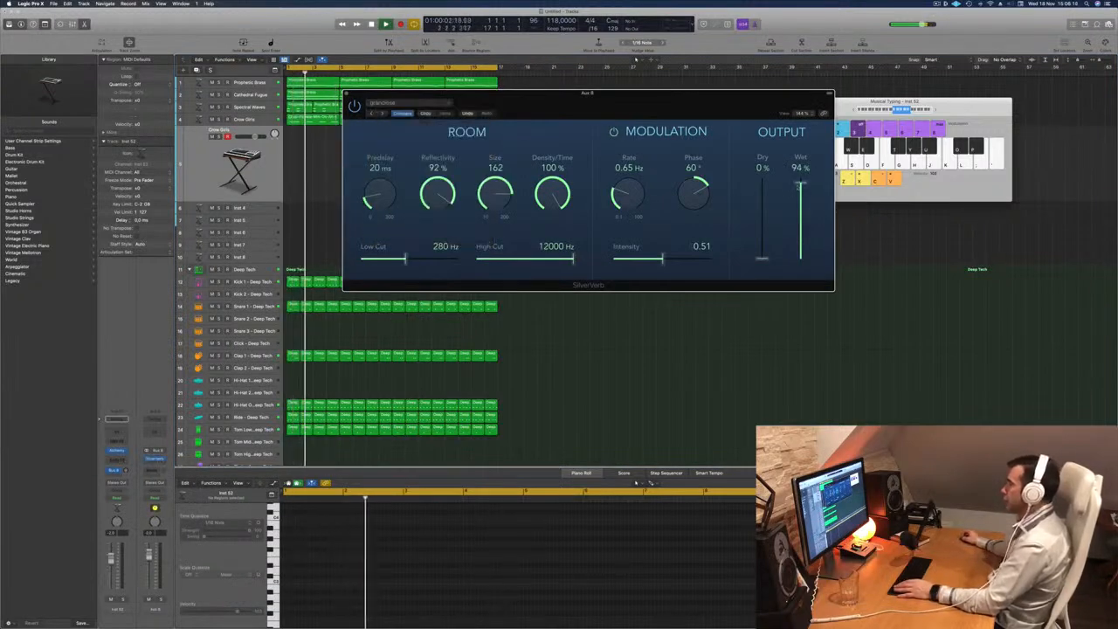
key(super+w)
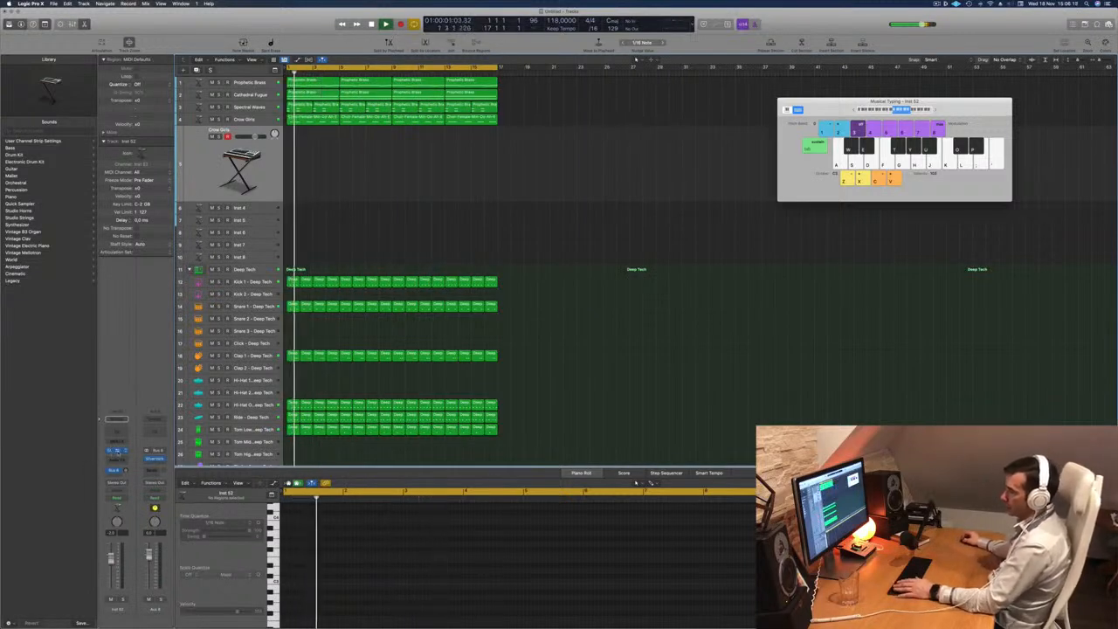
Open Alchemy on the duplicated Crow Girls track and filter its presets to Pads with the Fast Attack subcategory.
click(118, 451)
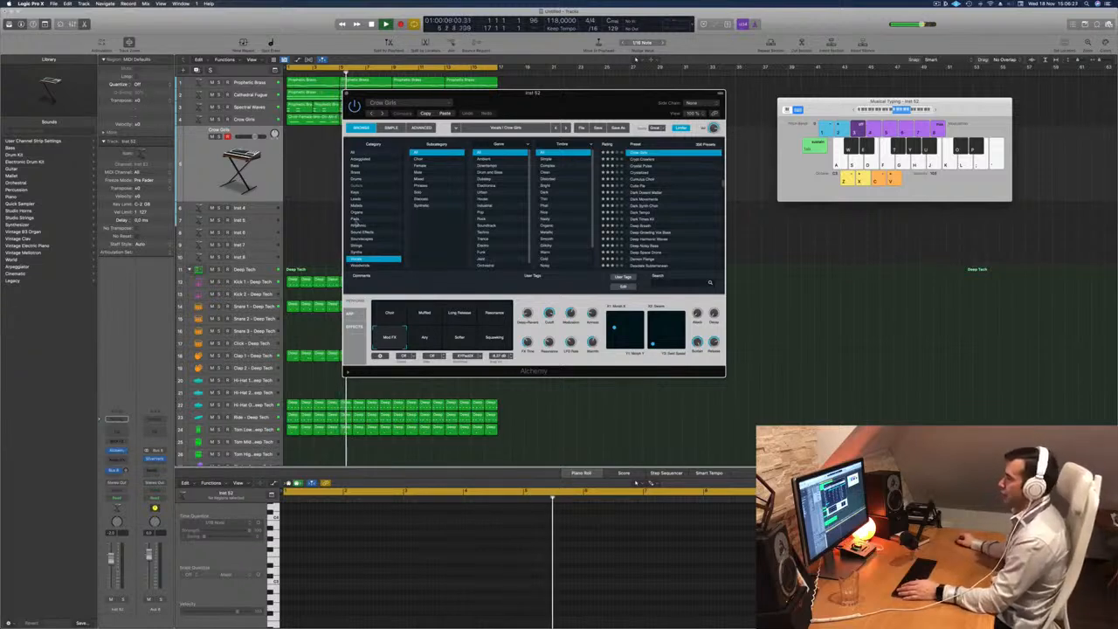
click(375, 219)
click(450, 179)
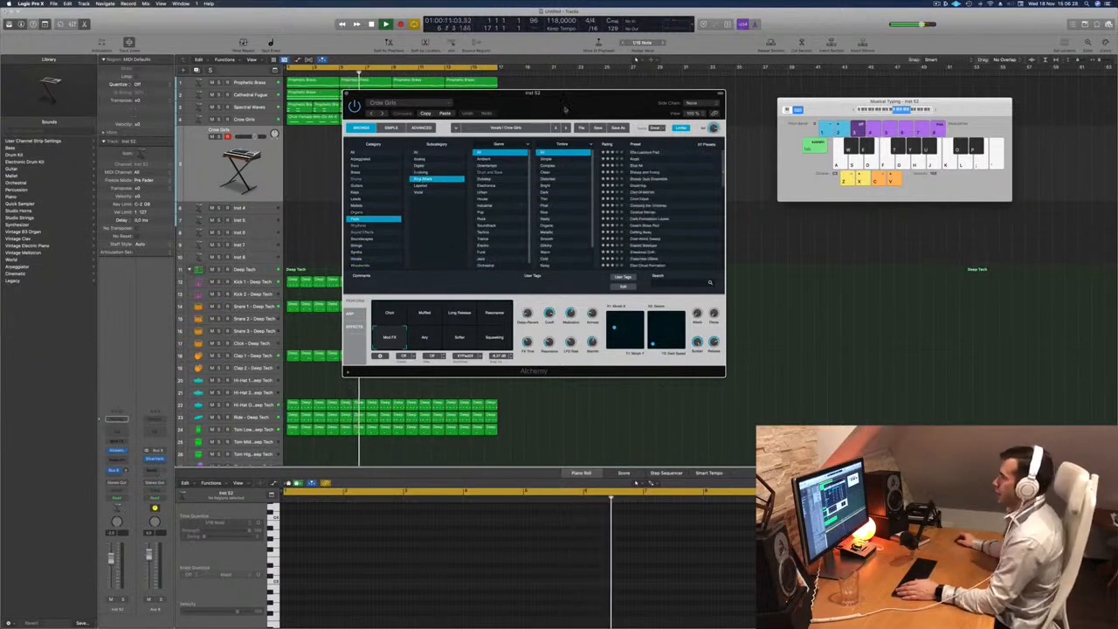
drag(463, 92, 497, 109)
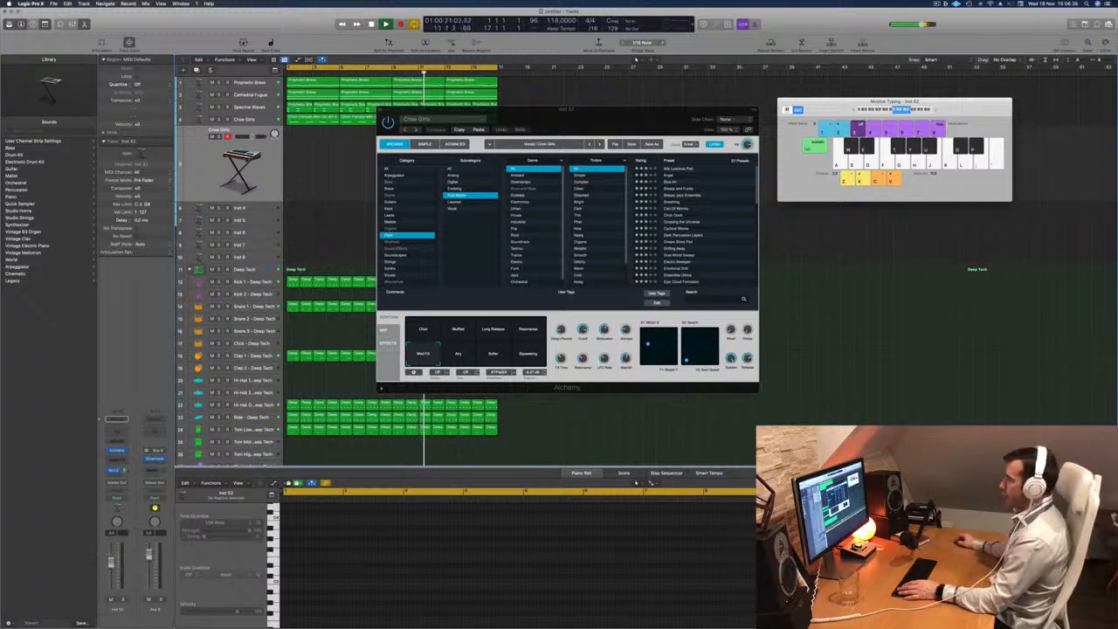
drag(845, 102, 826, 107)
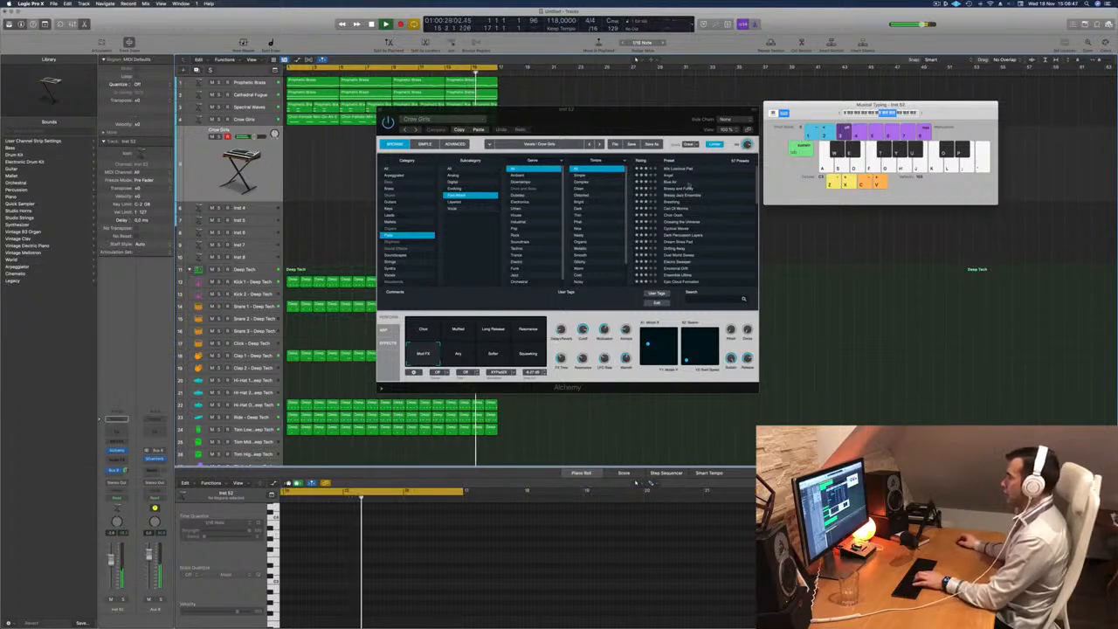
Load the 90s Luscious Pad preset and compare its Softer, Glassy and Bright snapshots during playback.
click(683, 169)
drag(644, 116, 734, 117)
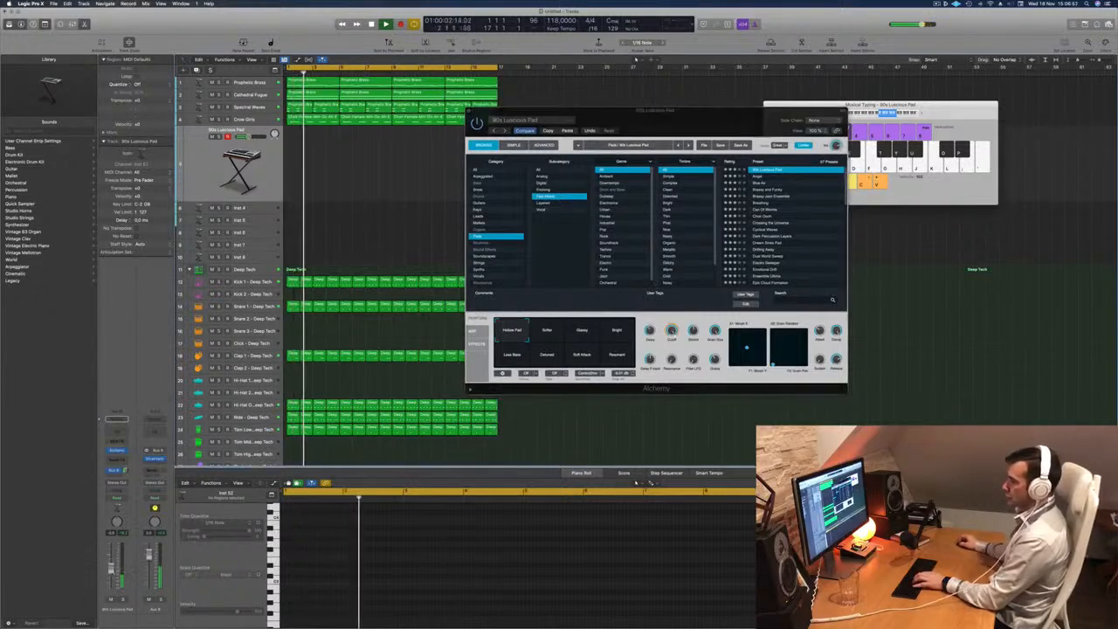
click(636, 58)
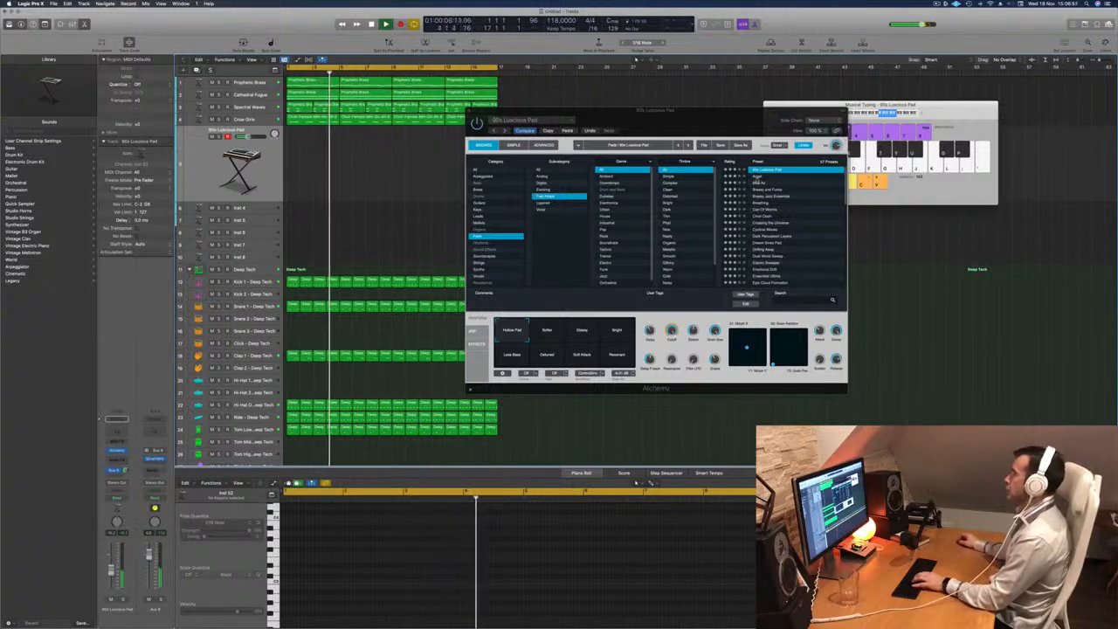
click(548, 332)
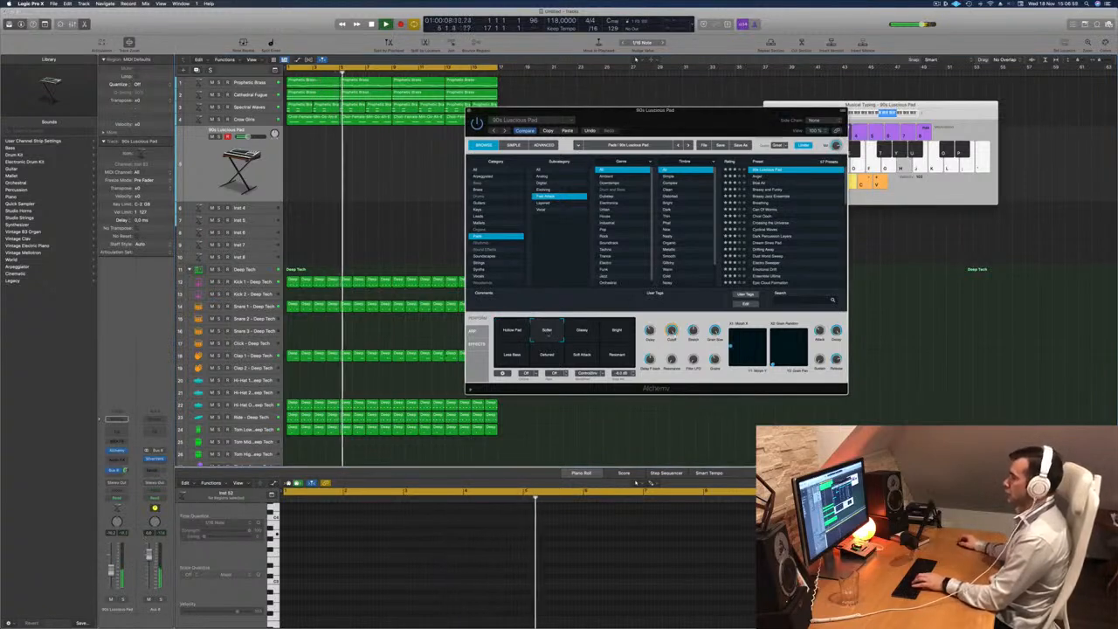
click(582, 331)
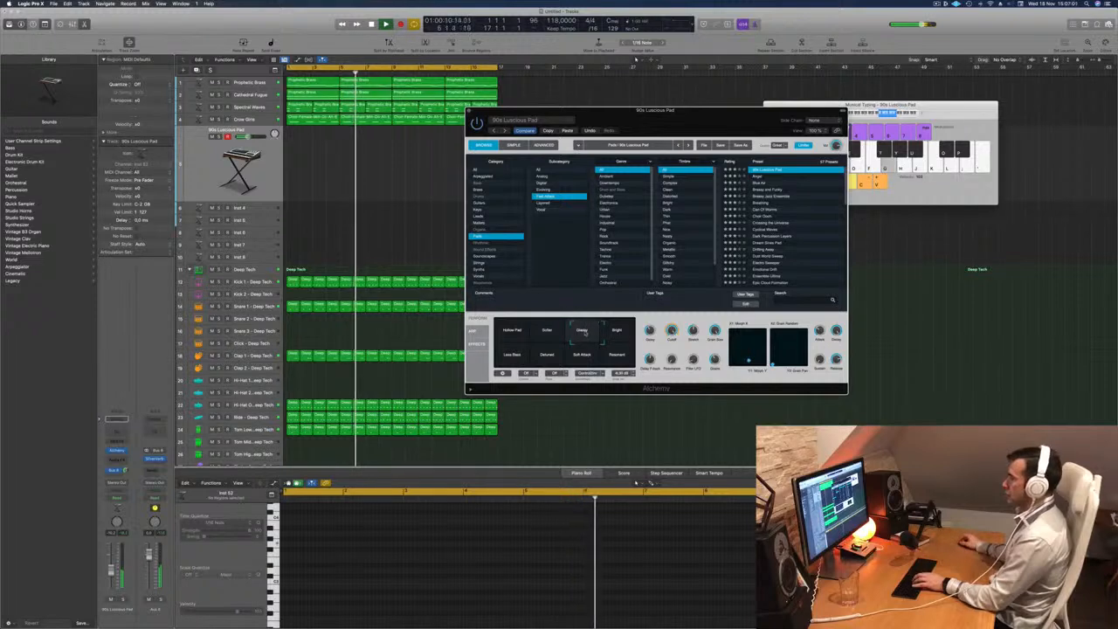
click(616, 331)
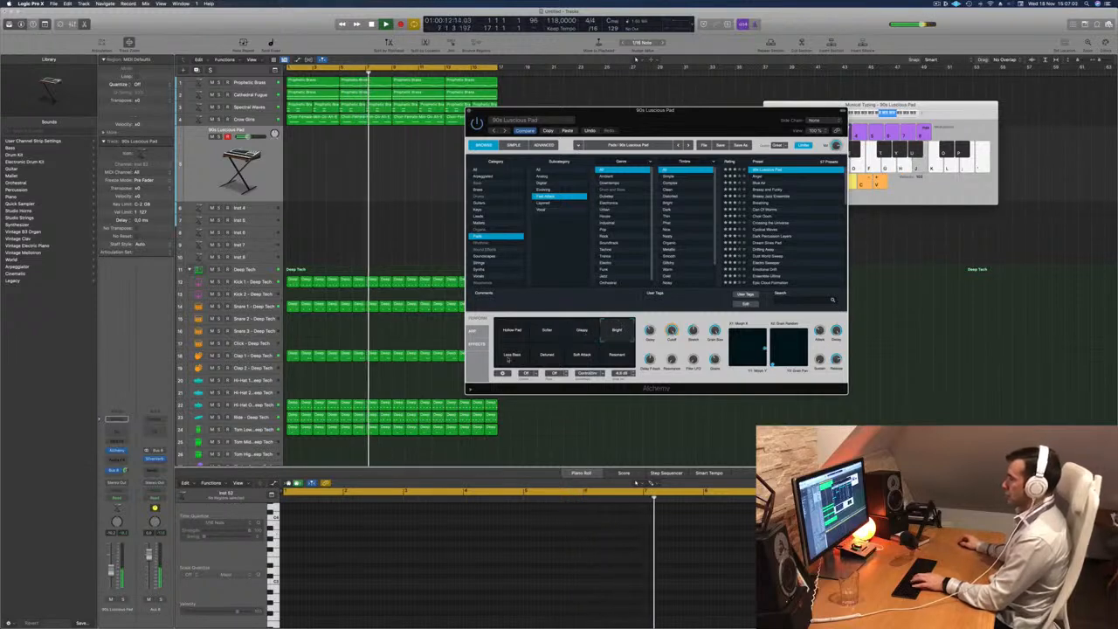
Audition the Angel preset and the Blue Air preset with its Slow Attack and Subtle Shimmer snapshots.
drag(943, 107, 948, 109)
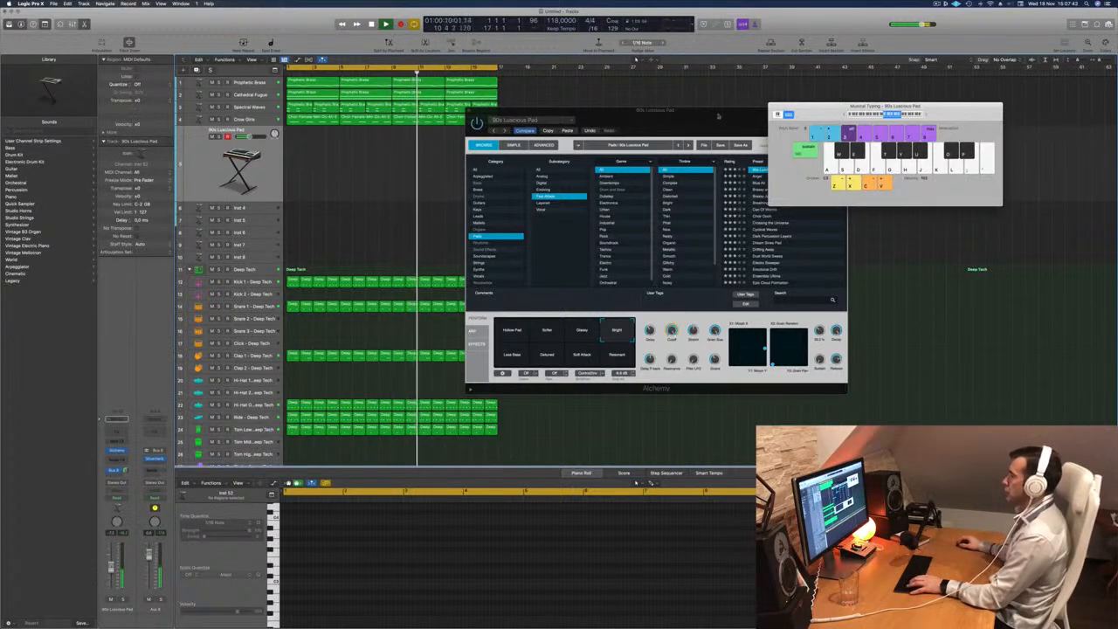
drag(715, 124, 611, 140)
click(656, 193)
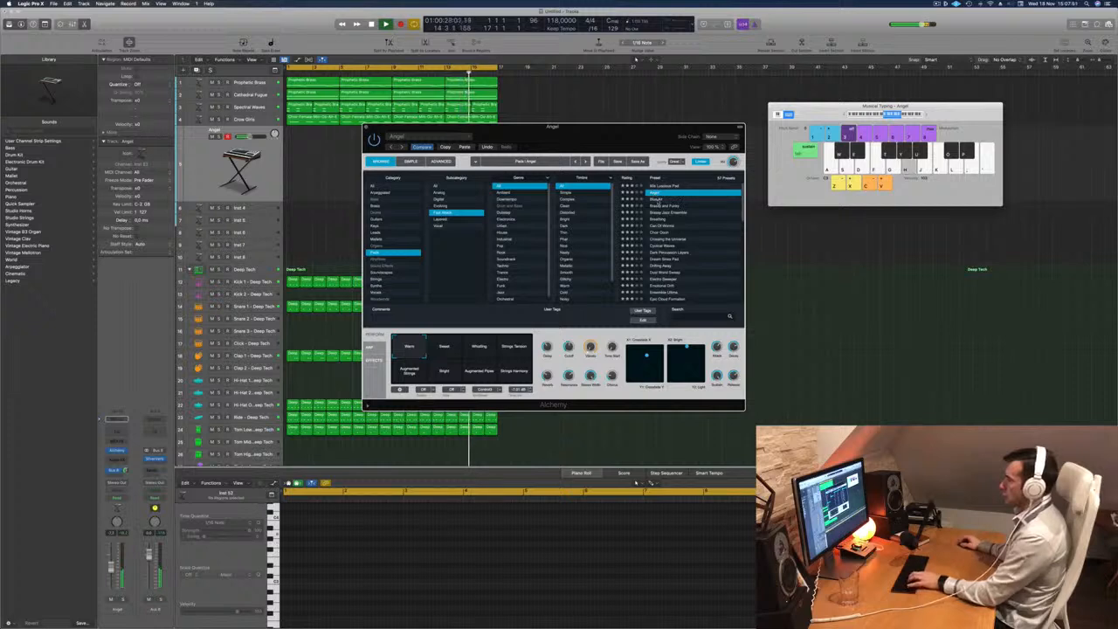
key(Down)
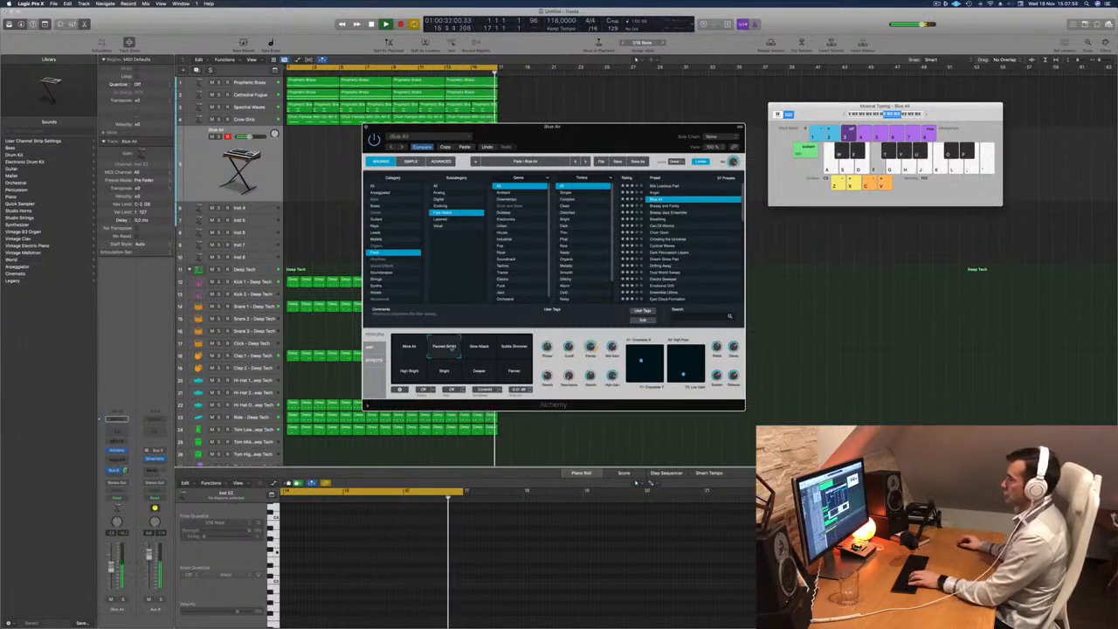
click(481, 347)
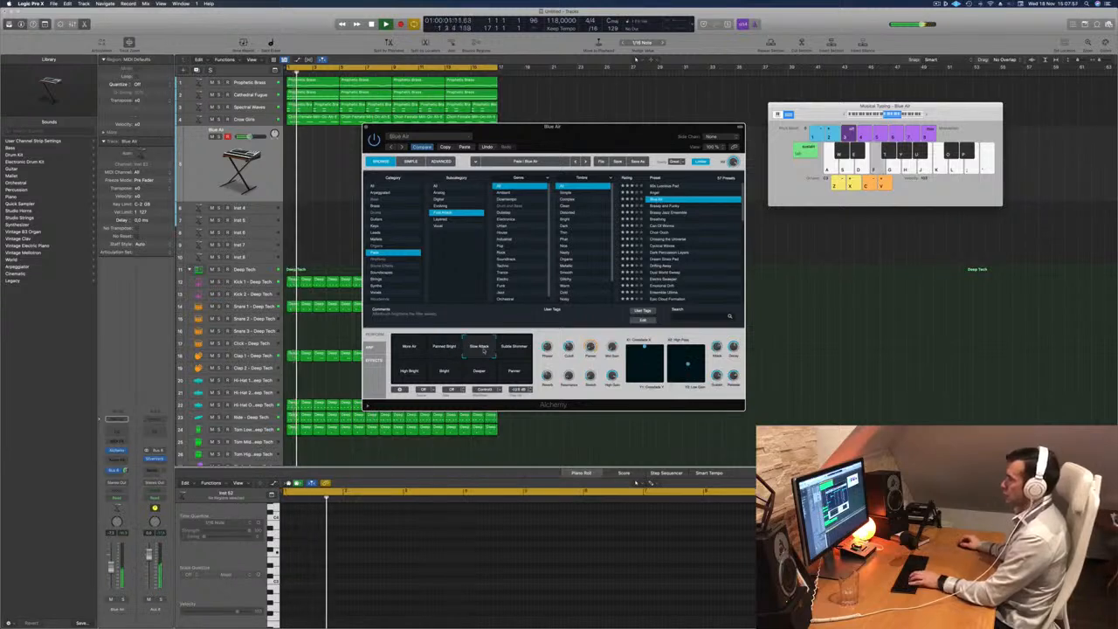
click(514, 348)
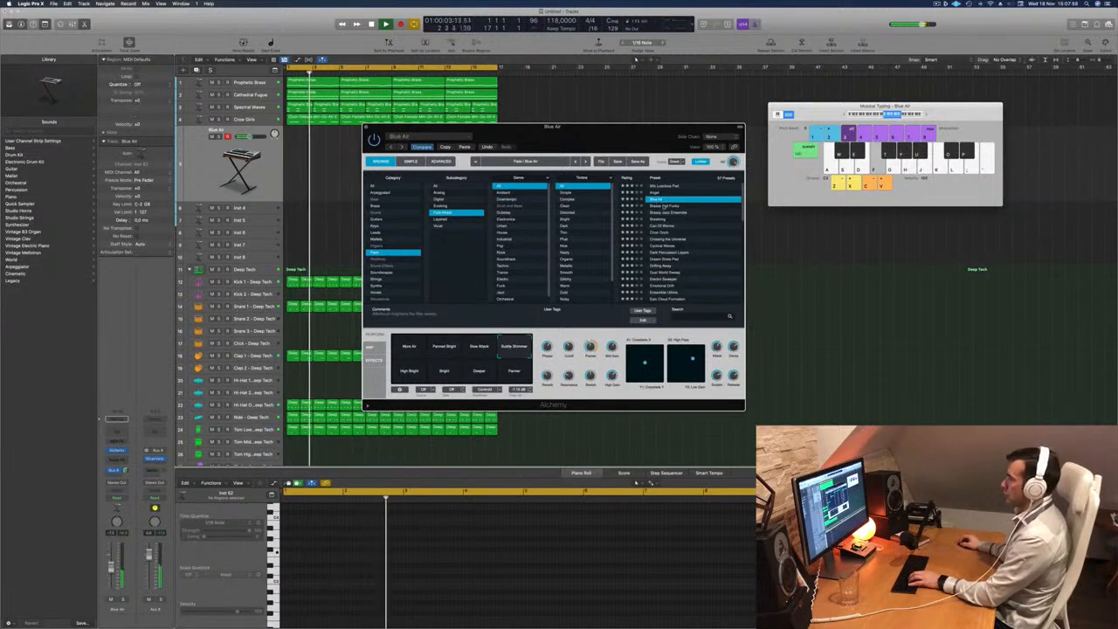
Load the Brassy and Funky preset and try out a melody with Musical Typing, testing a lower octave as well.
click(664, 207)
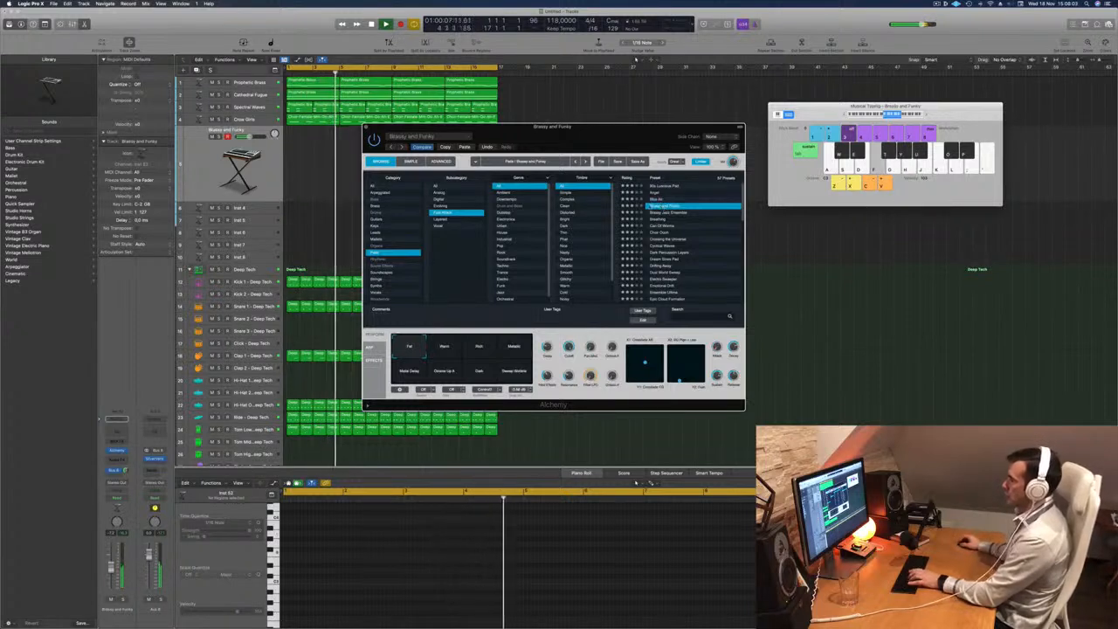
drag(651, 127, 636, 127)
click(845, 115)
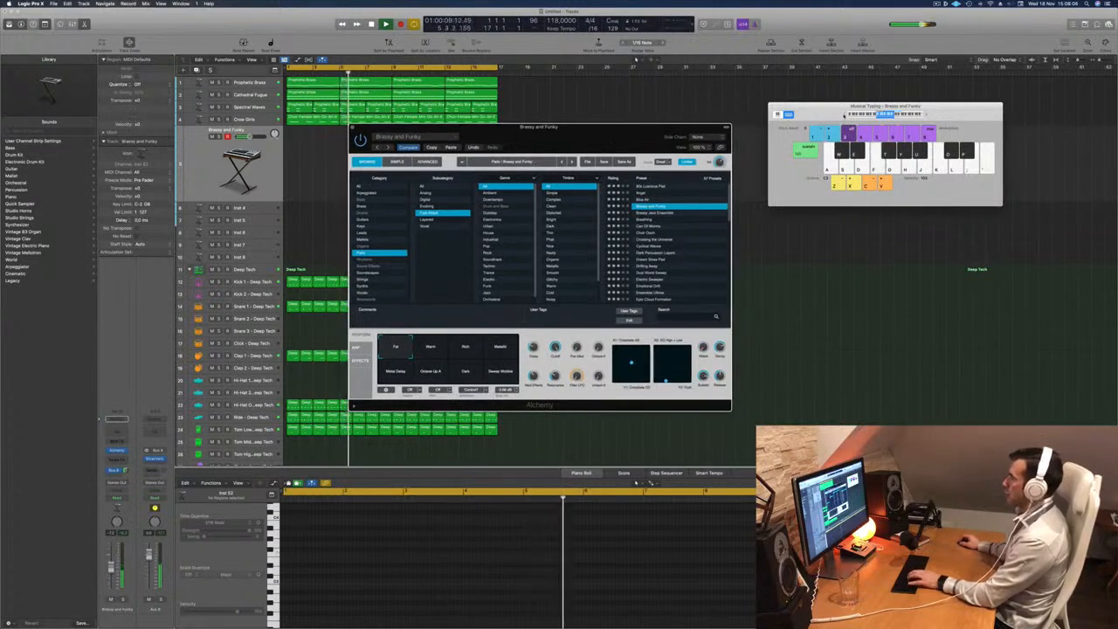
key(f)
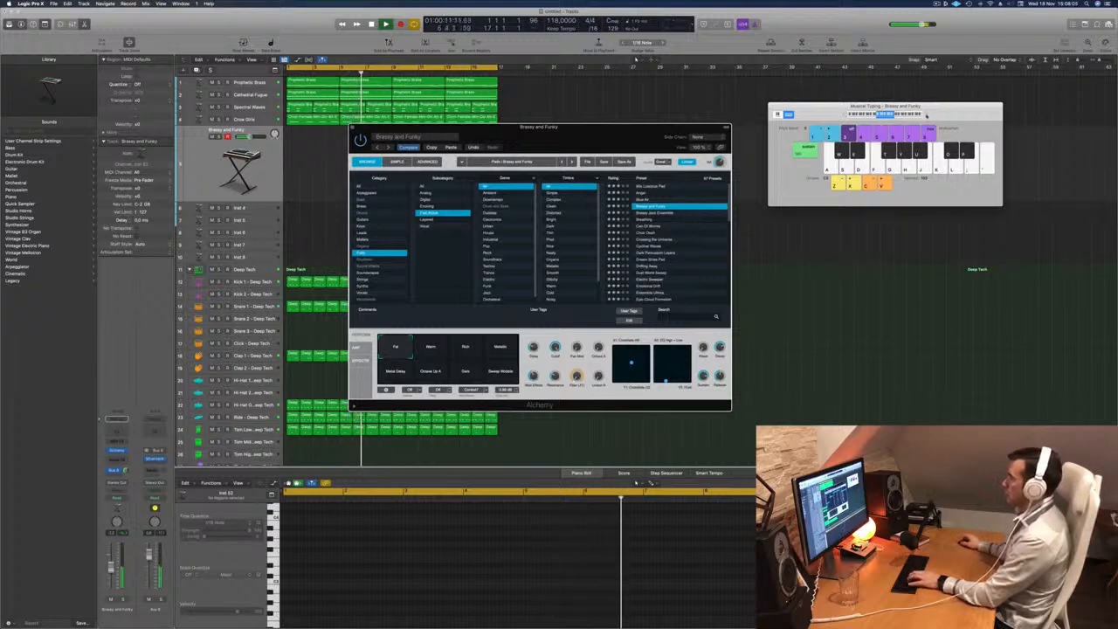
click(927, 115)
key(f)
key(g)
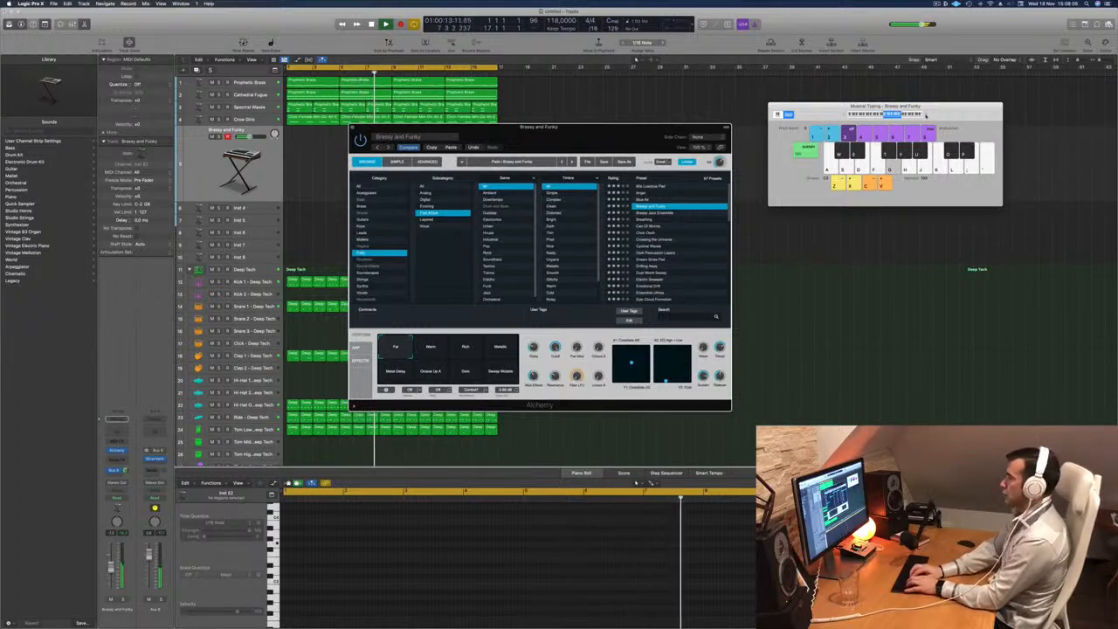
key(g)
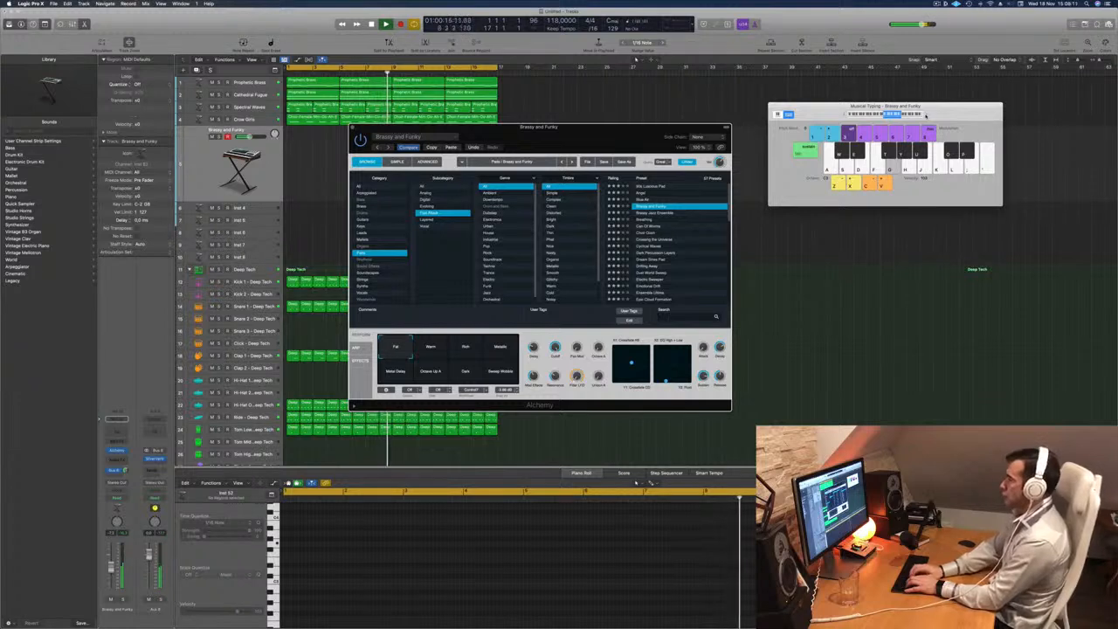
key(j)
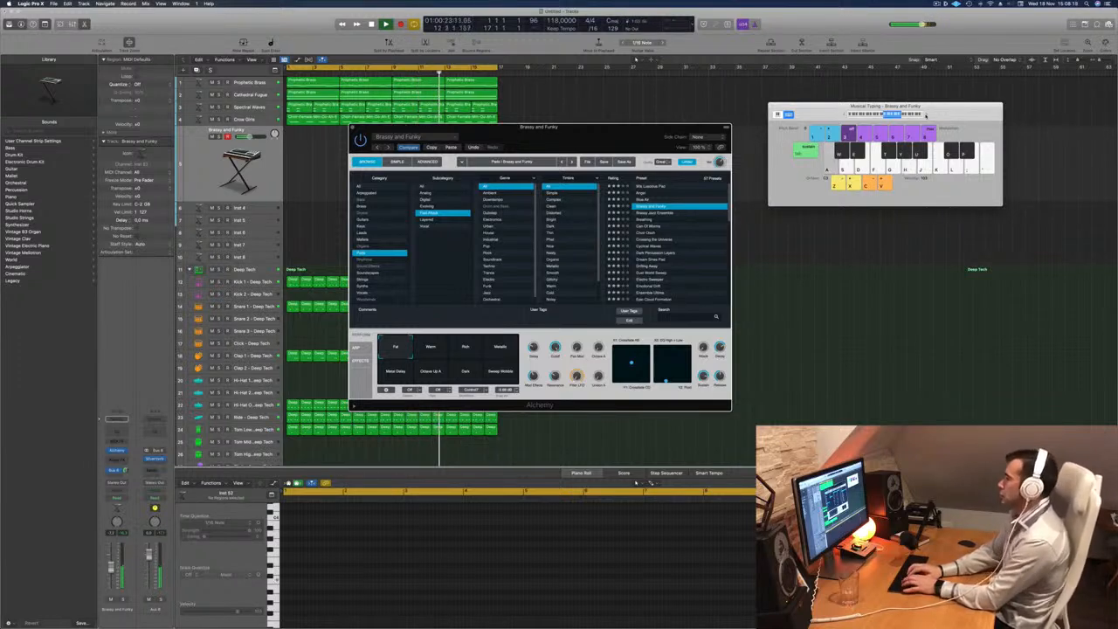
Record a repeating note pattern on the Brassy and Funky track with Musical Typing while the loop plays.
key(r)
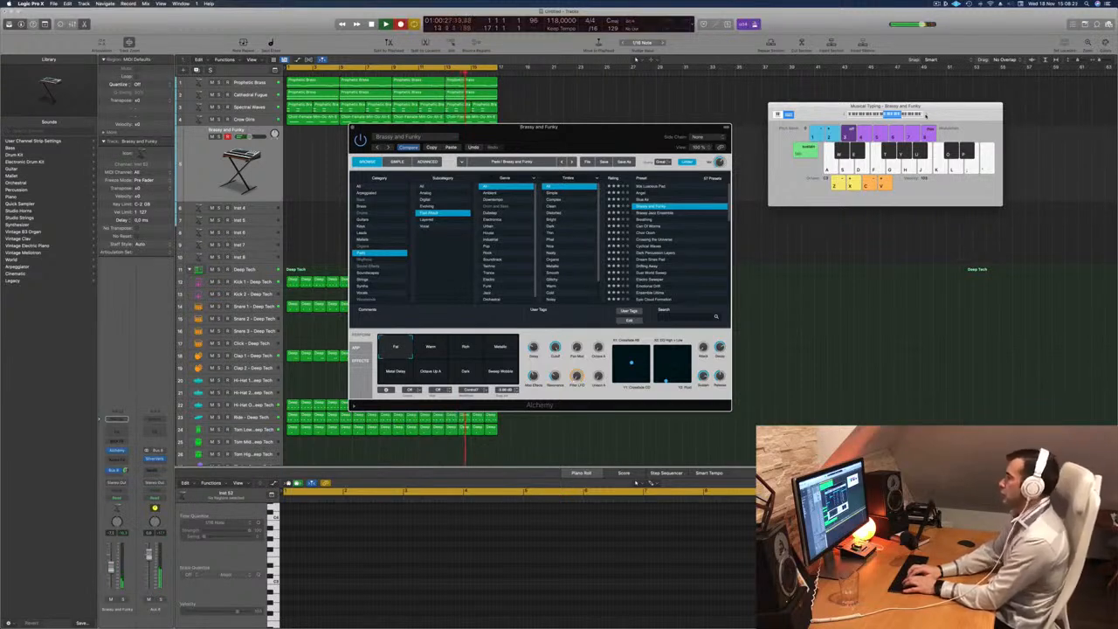
key(a)
key(h)
key(a)
key(g)
key(a)
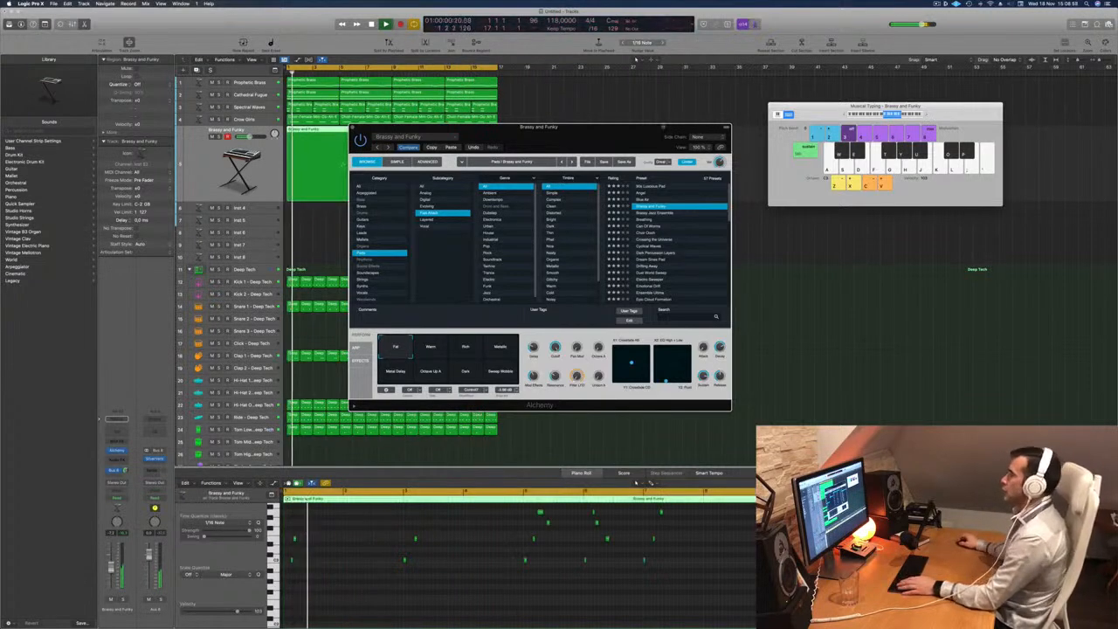
Move the Alchemy window aside, keep only the first two bars of the Brassy and Funky recording and delete the rest.
drag(590, 128, 1004, 126)
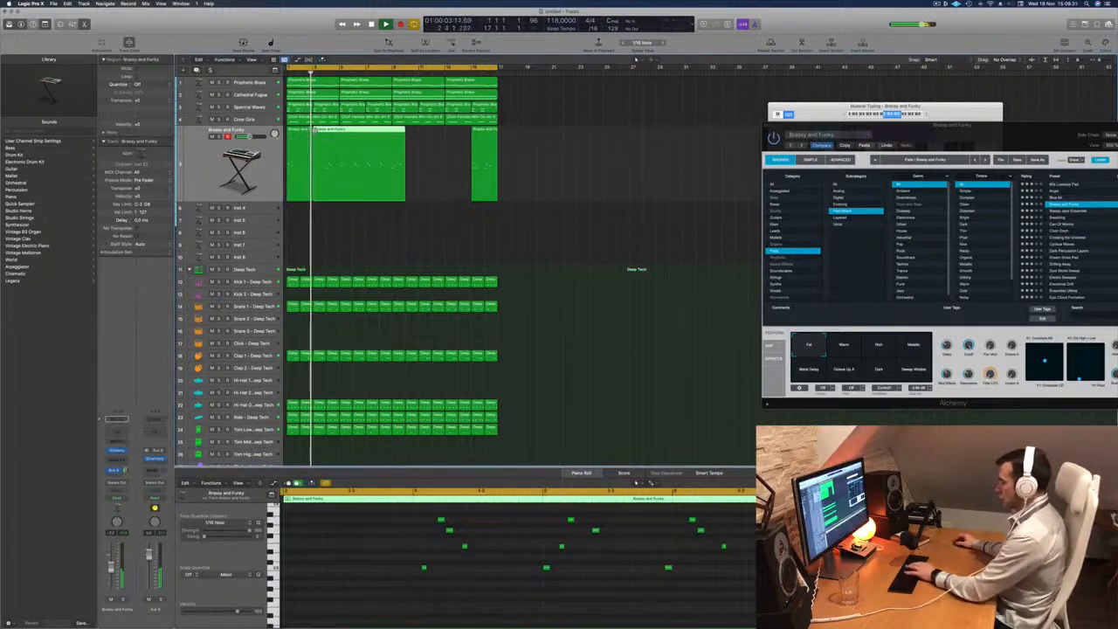
key(r)
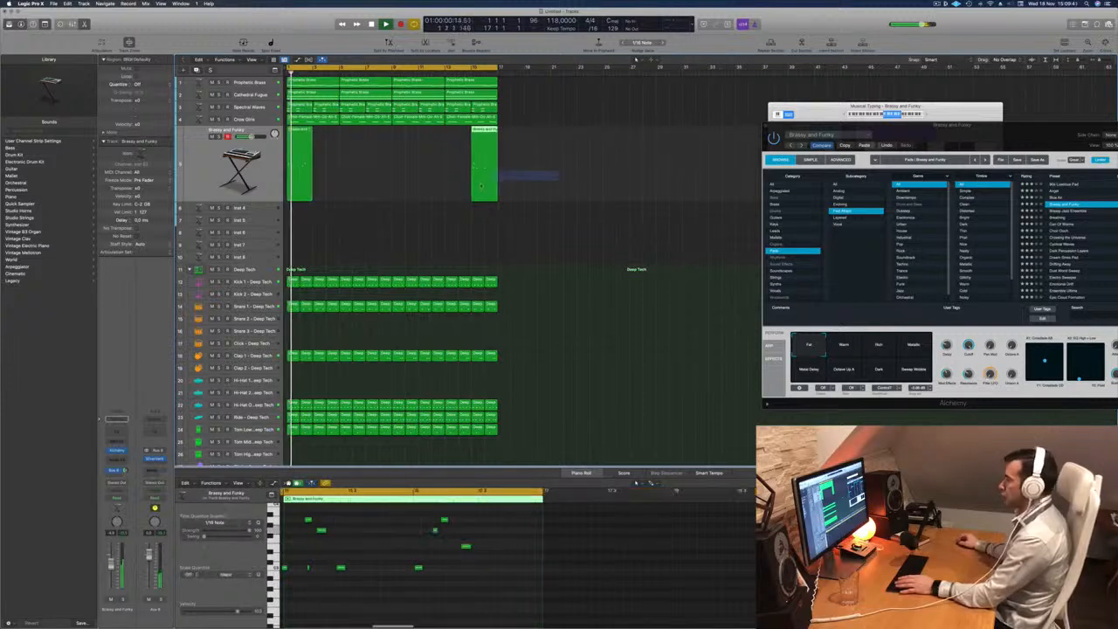
key(Delete)
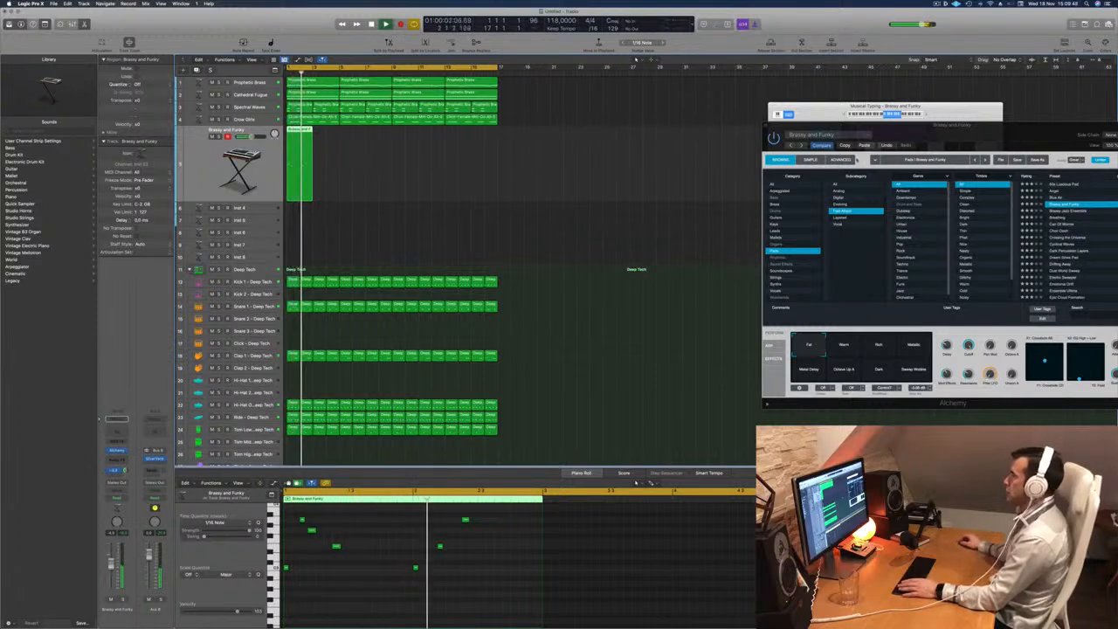
Repeat the two-bar Brassy and Funky region up to bar 17 and replay the loop from the start.
click(979, 116)
drag(1028, 130, 814, 135)
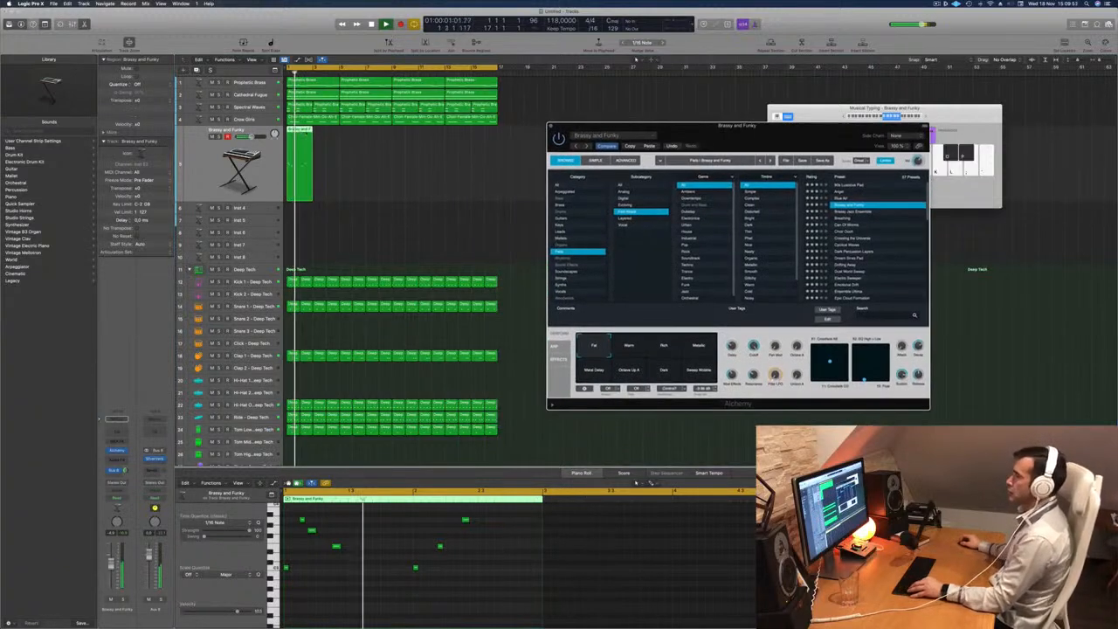
drag(298, 141, 405, 141)
drag(723, 135, 613, 129)
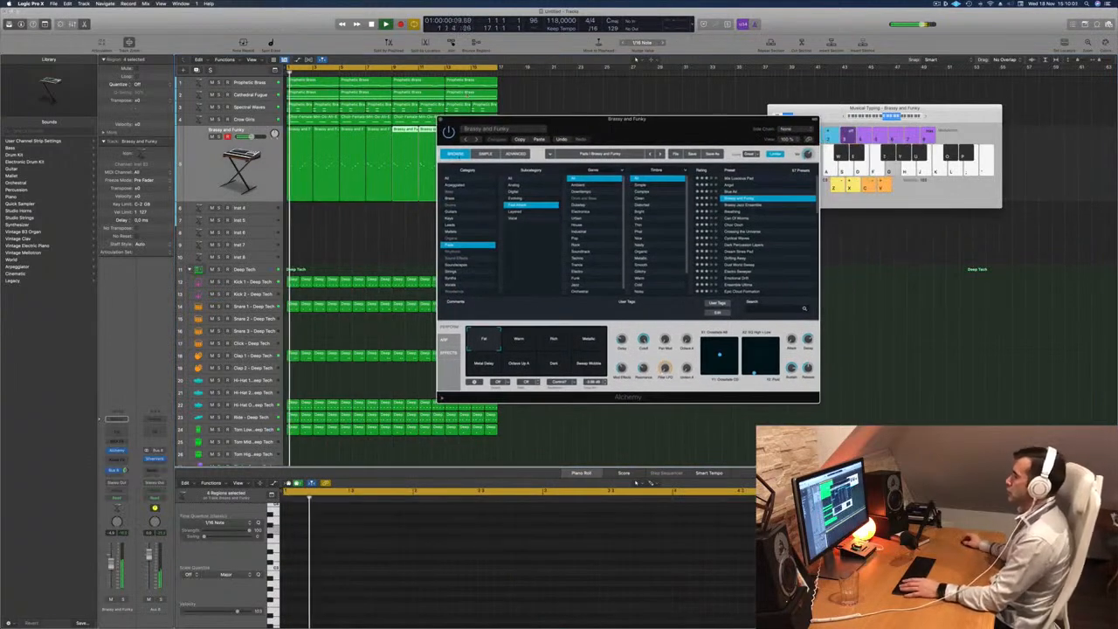
key(Return)
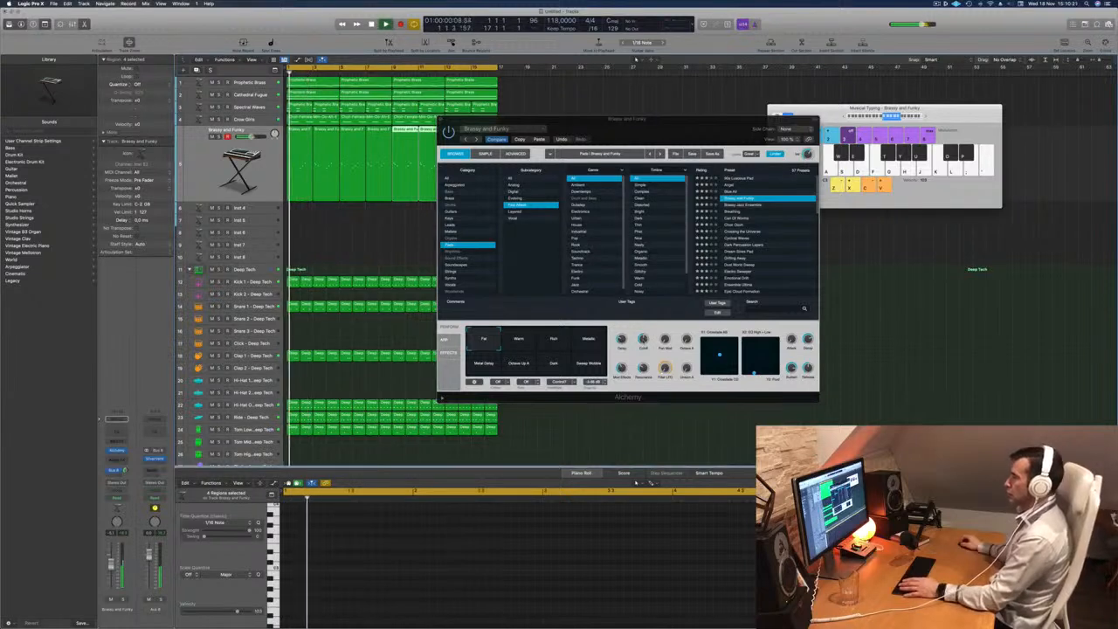
drag(644, 126, 766, 89)
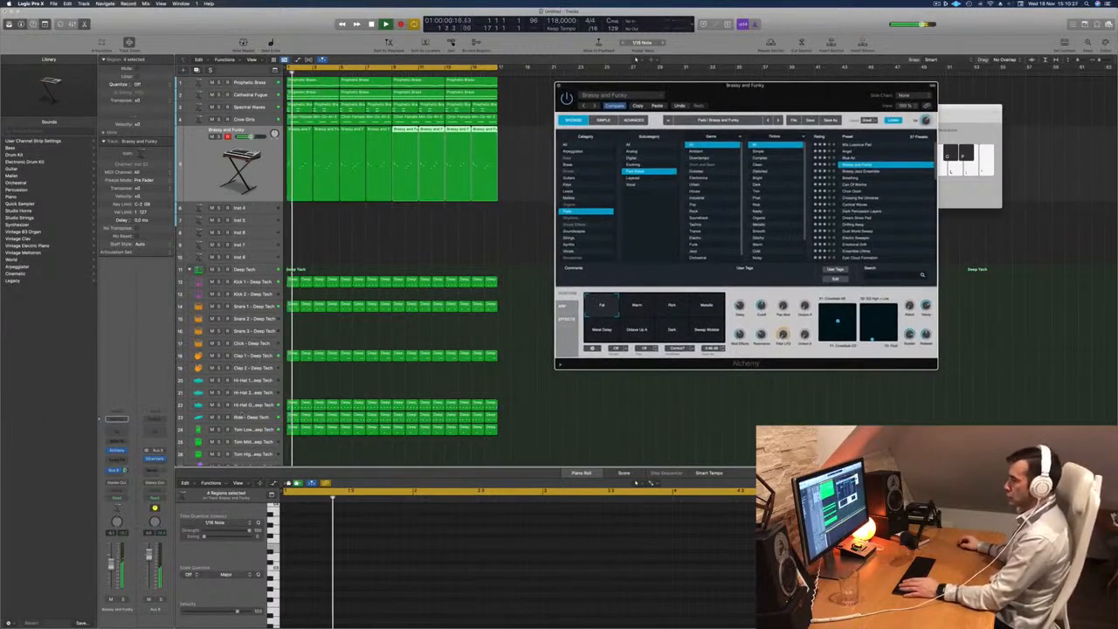
Check the Hi-Hat Open and Ride tracks of the Deep Tech kit and move the Alchemy window clear of Musical Typing.
click(253, 406)
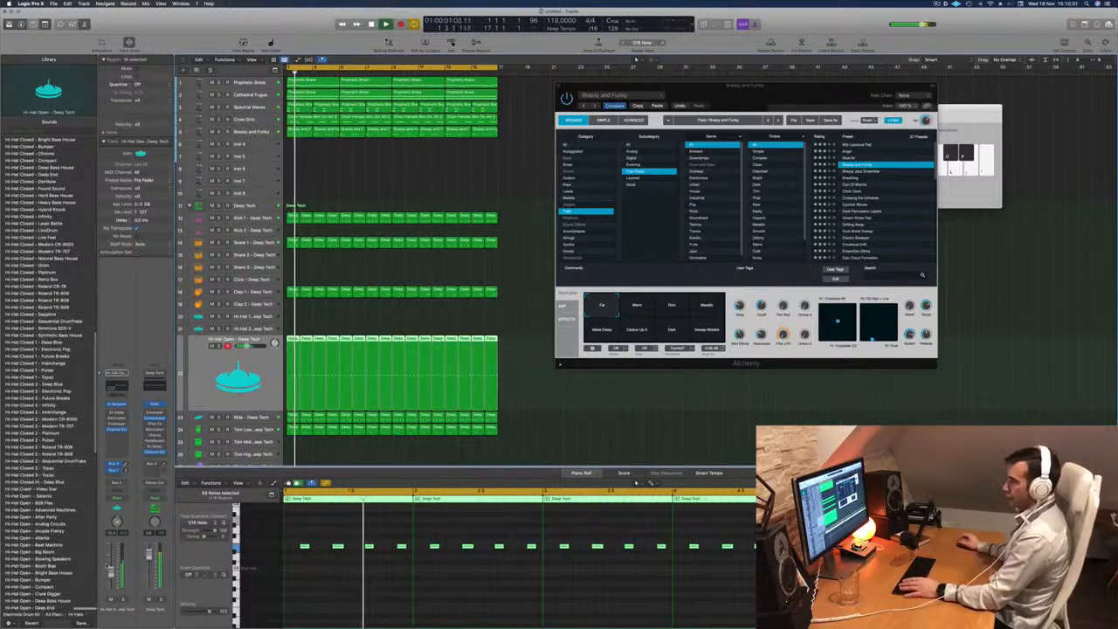
key(Down)
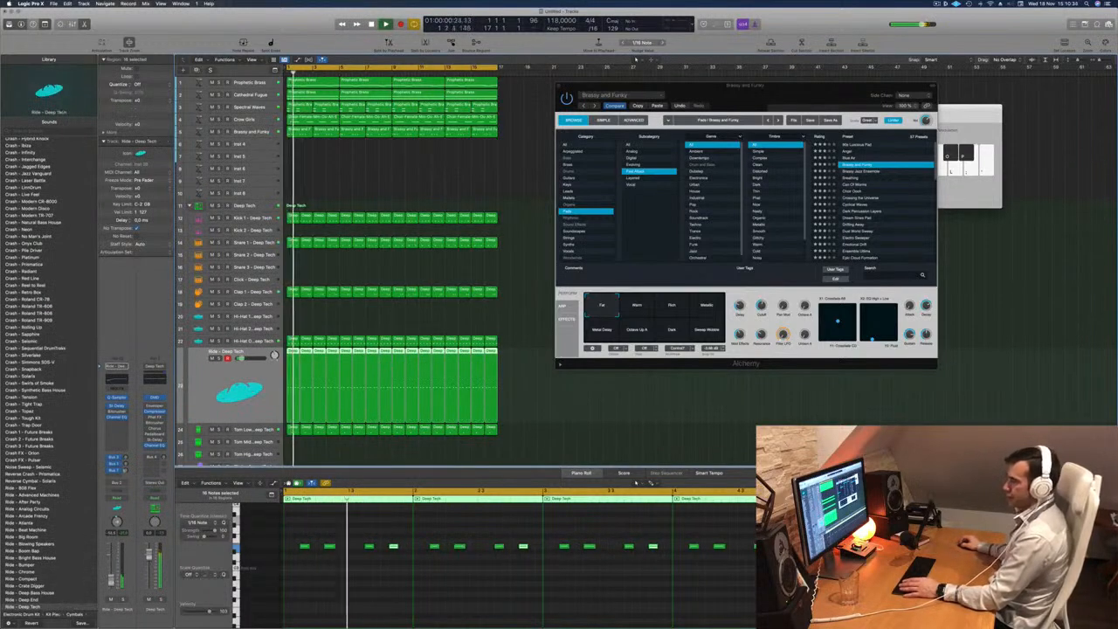
drag(708, 275, 575, 373)
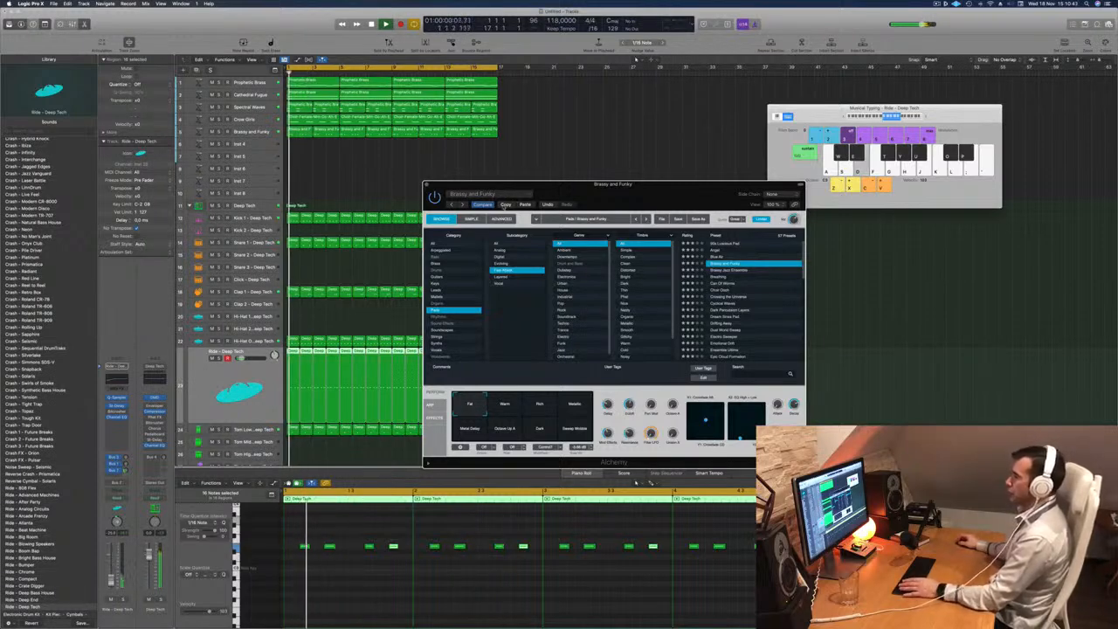
Audition the Warm, Rich, Metallic, Metal Delay, Octave Up, Dark and Sweep Wobble snapshots on the Brassy and Funky sound while the loop plays.
click(507, 403)
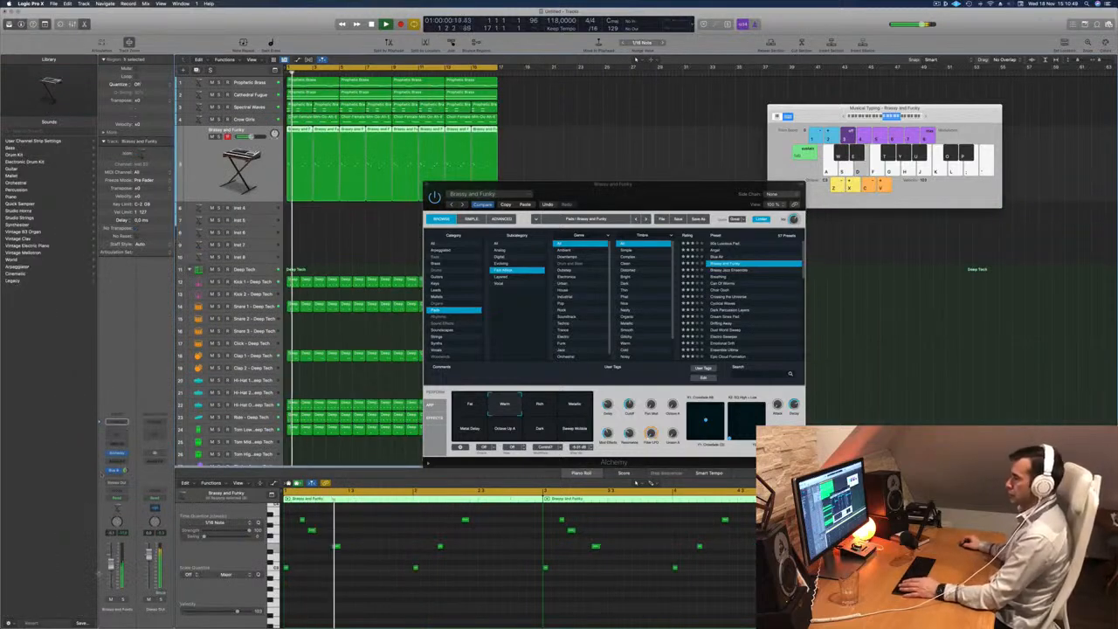
click(542, 404)
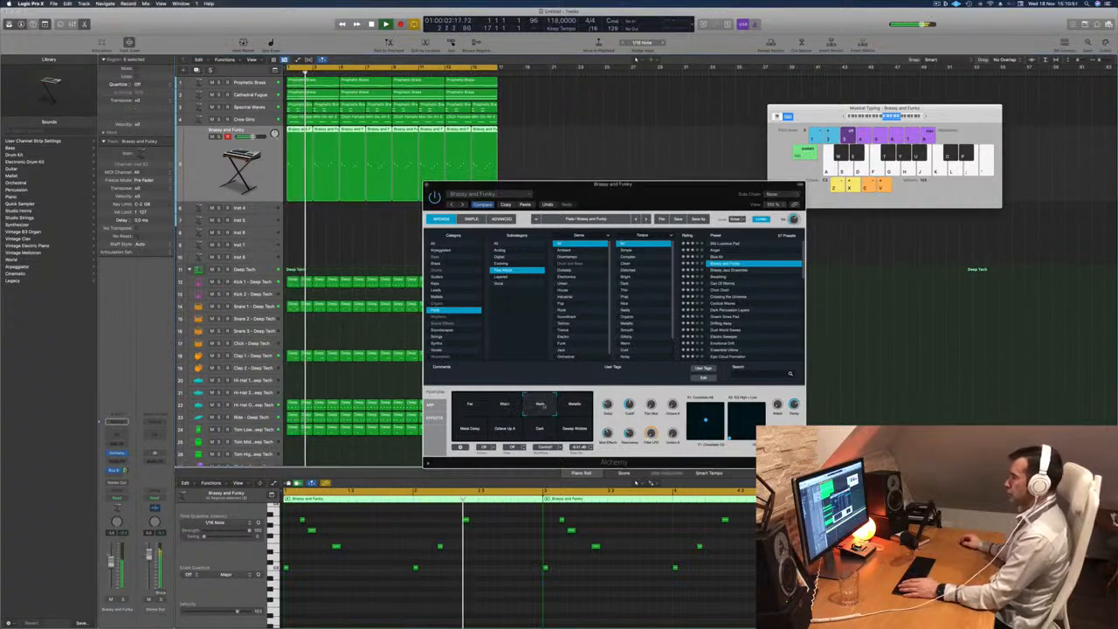
click(570, 406)
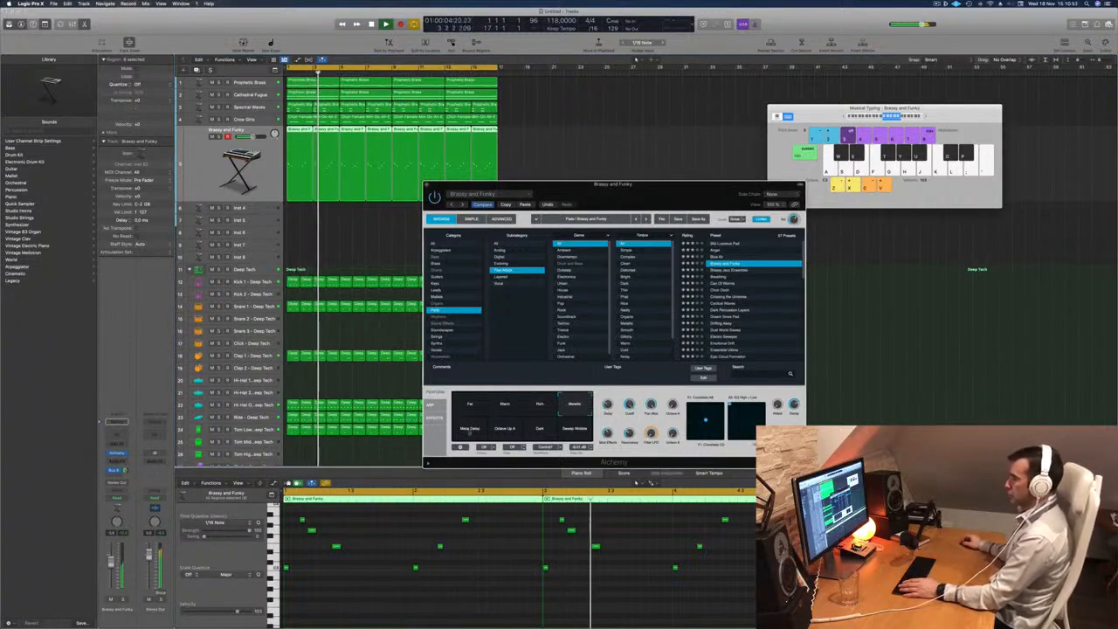
click(462, 430)
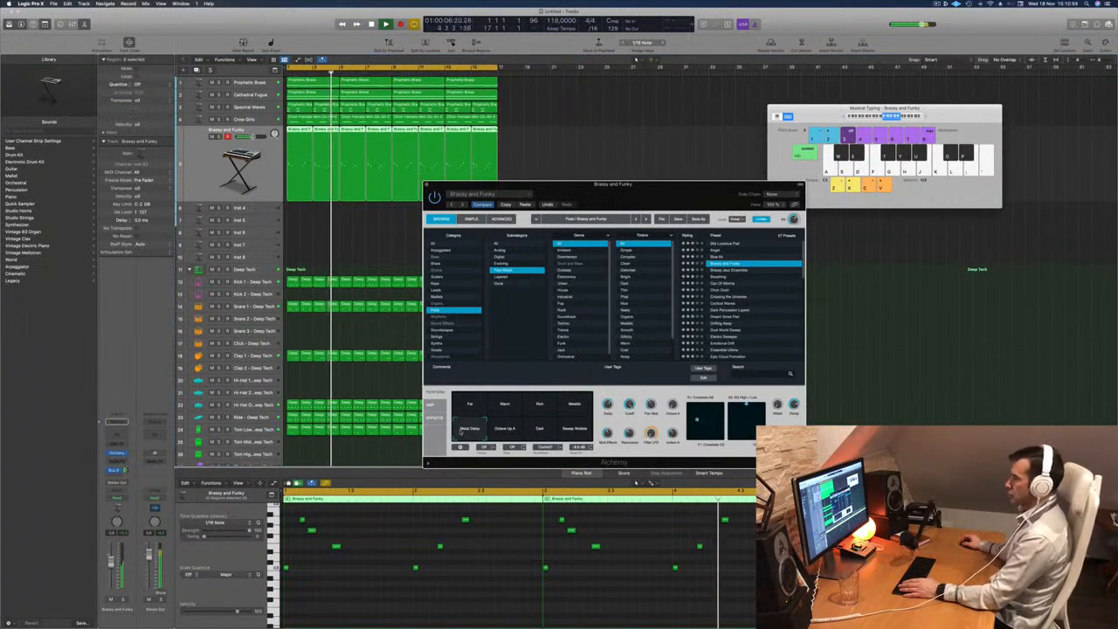
click(519, 428)
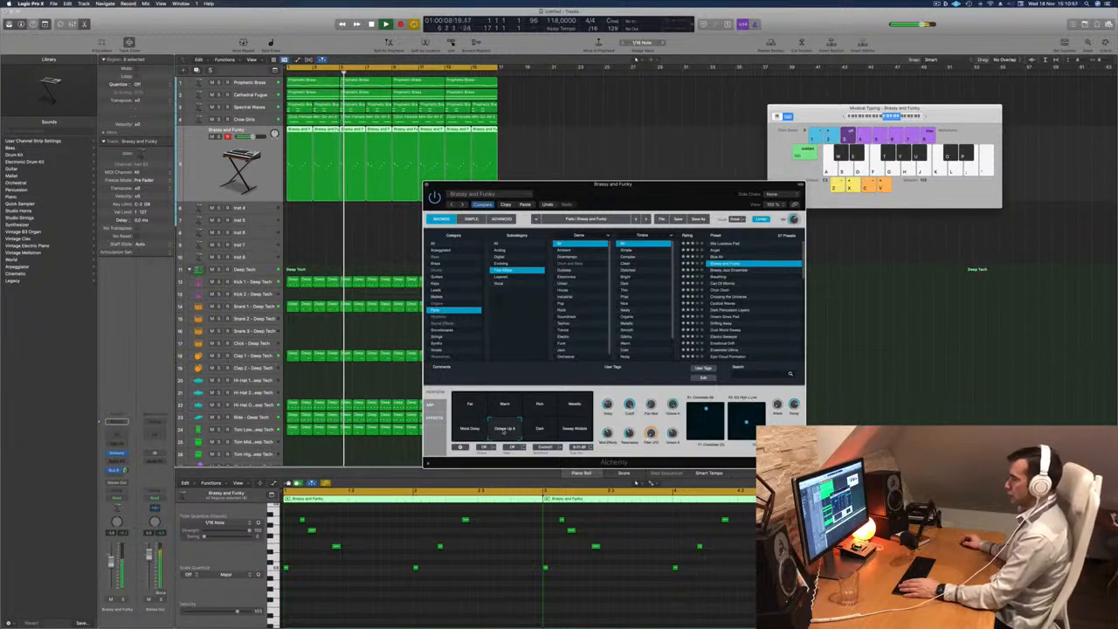
click(532, 429)
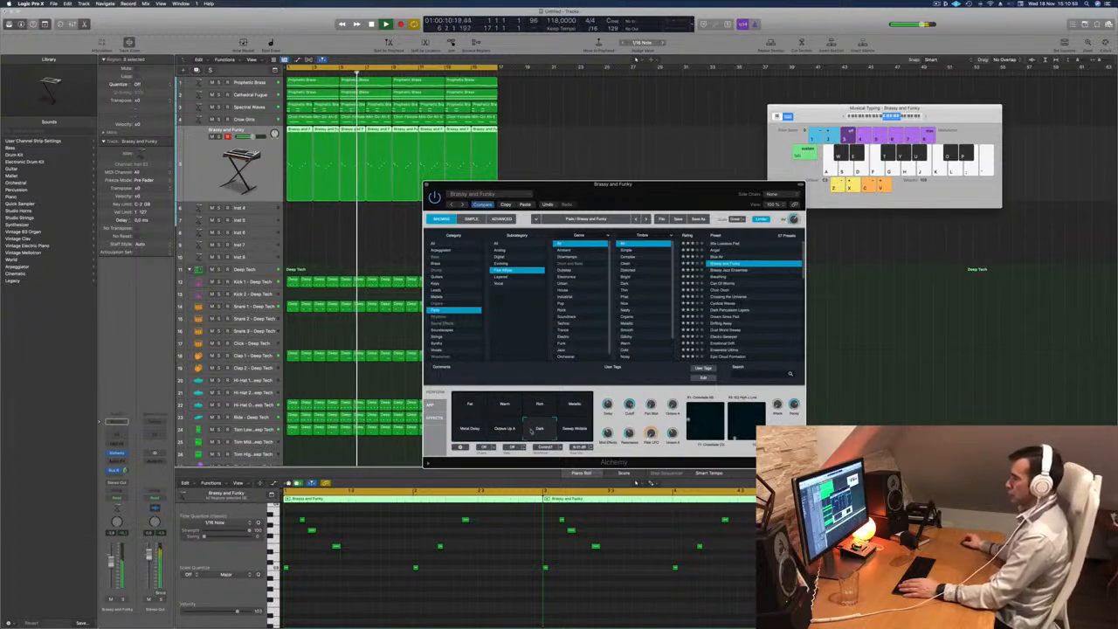
click(574, 429)
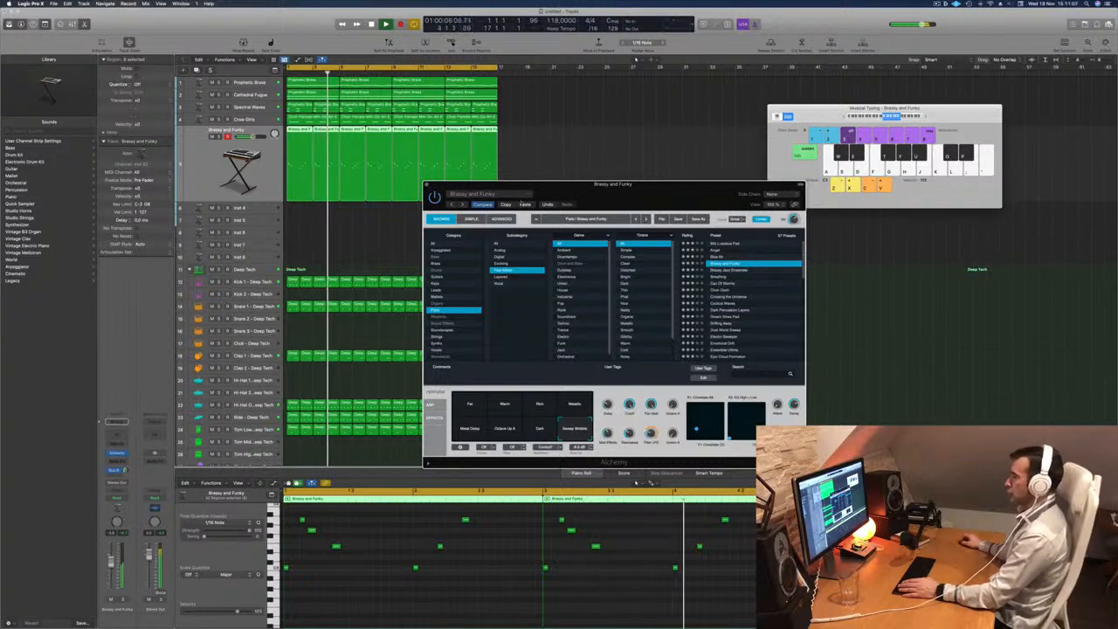
Compare the Fat and Sweep Wobble snapshots from the loop start, keep Sweep Wobble and close Alchemy.
key(Return)
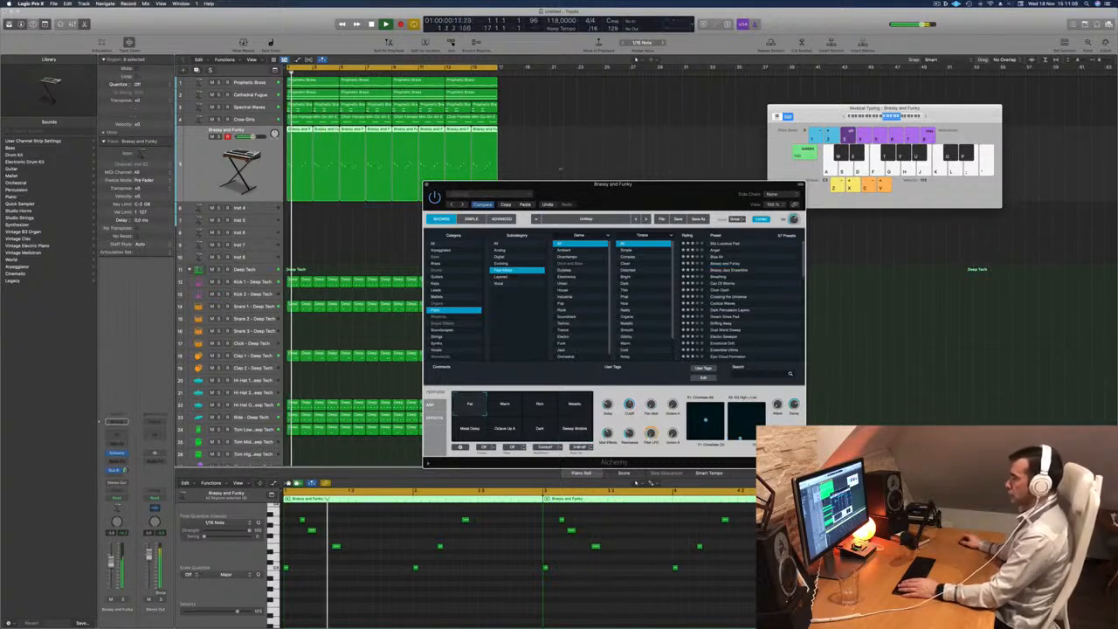
key(Return)
click(577, 429)
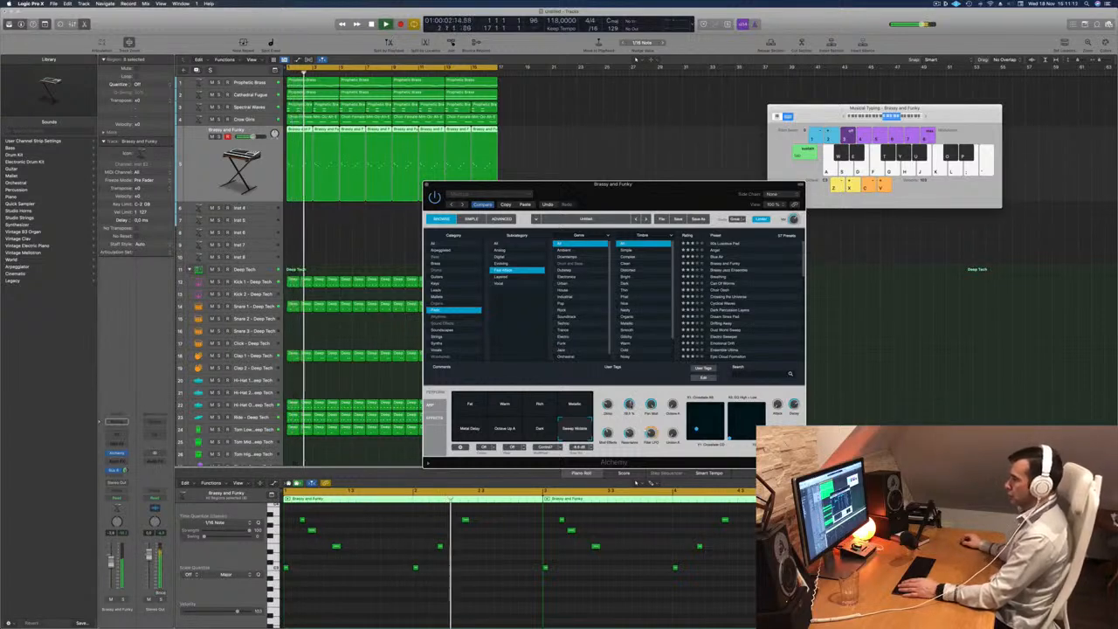
drag(612, 185, 728, 133)
key(super+w)
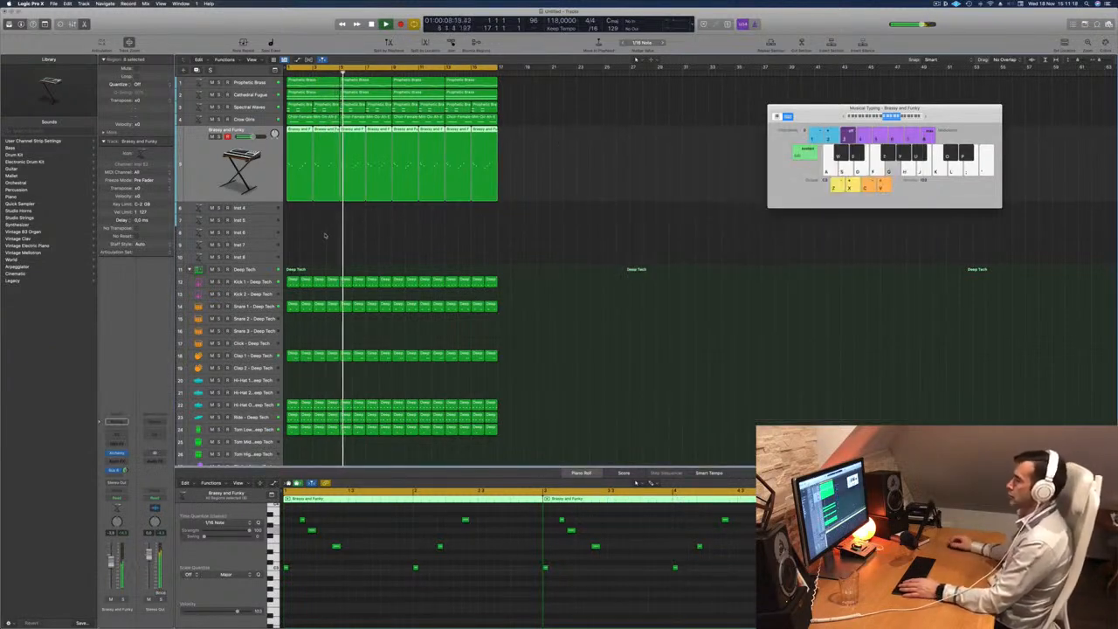
Replay the Brassy and Funky loop, duplicate its track with the same settings and restart playback from the beginning.
key(Down)
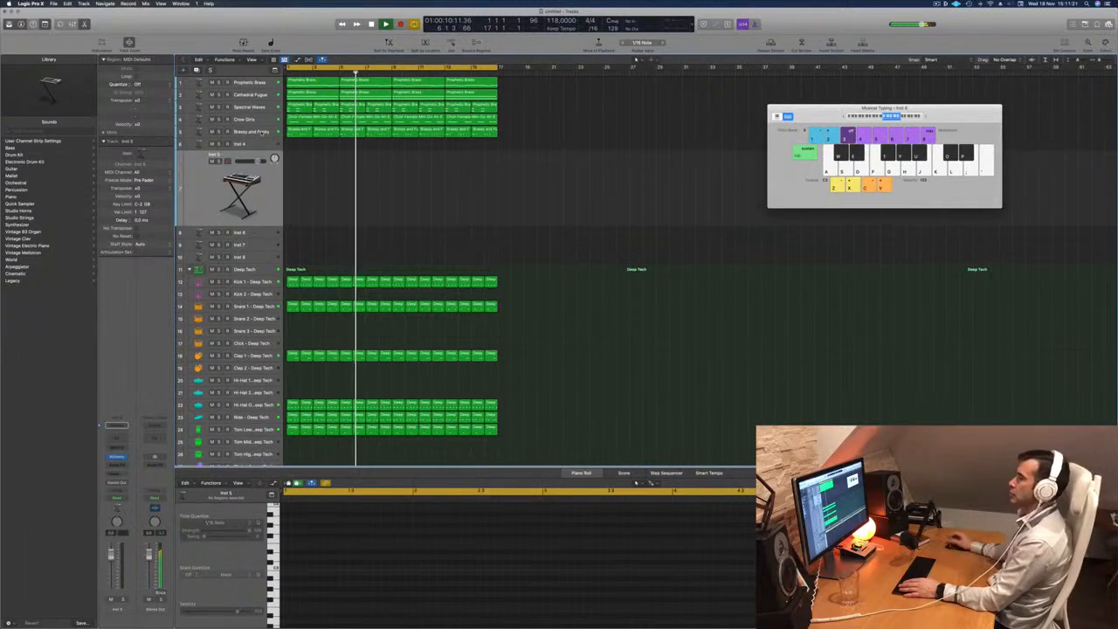
key(Up)
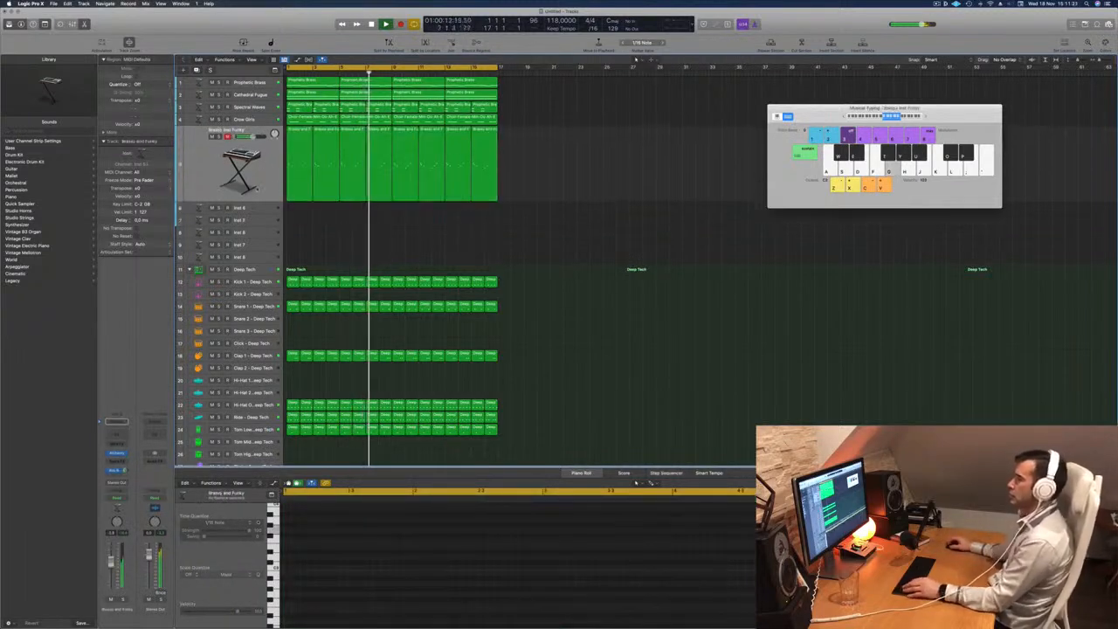
key(Return)
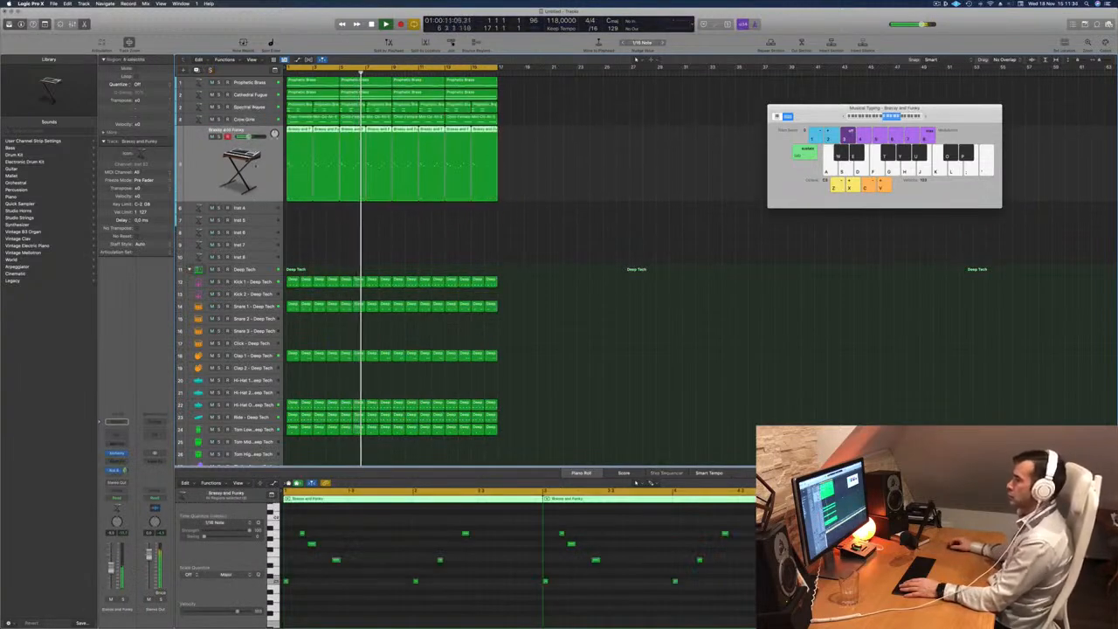
key(space)
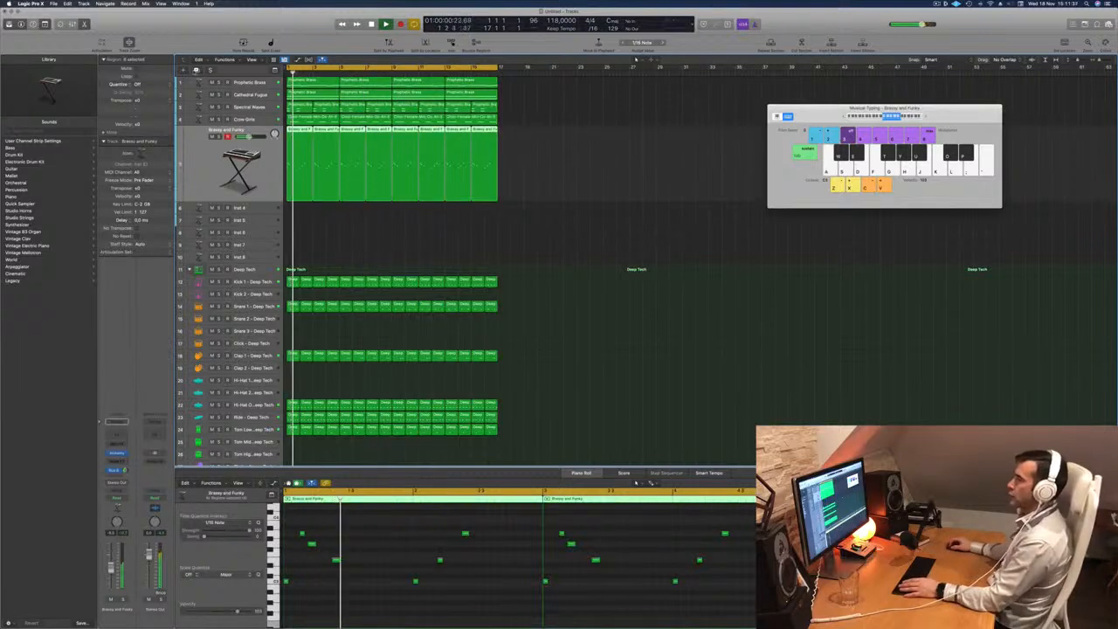
key(super+d)
key(space)
key(space)
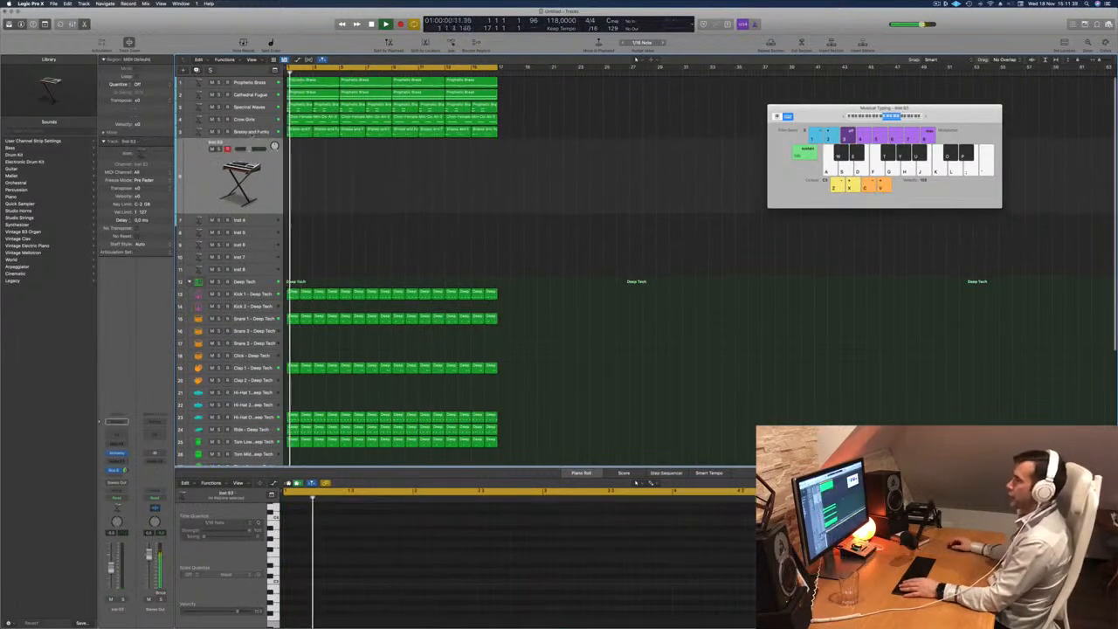
key(space)
key(space)
Try out a slow melody on the duplicated track with Musical Typing and raise its volume slightly.
key(f)
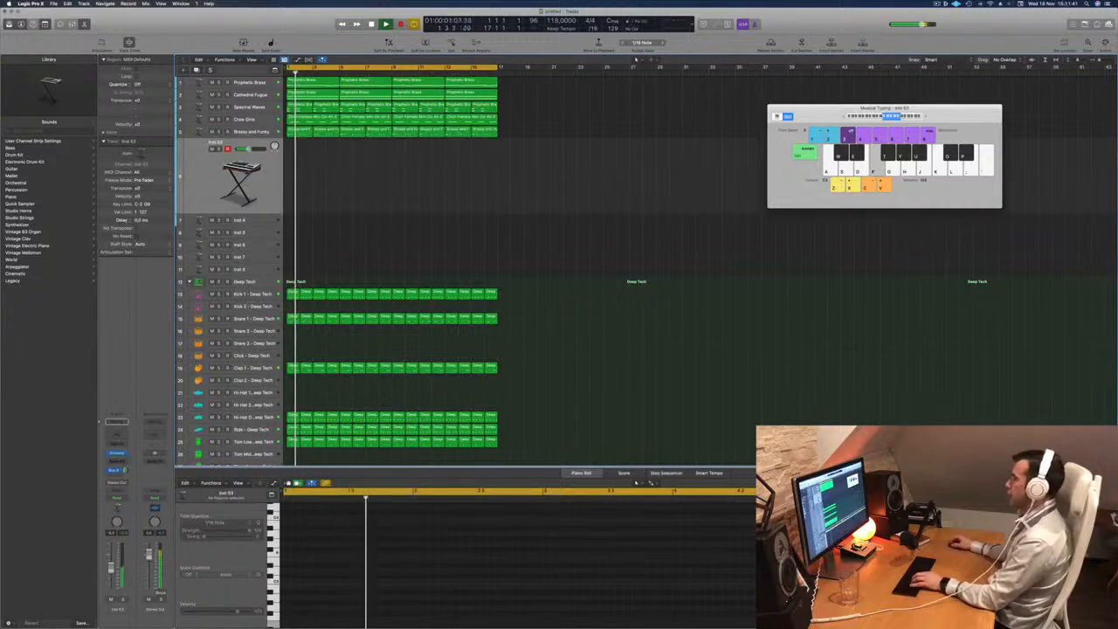
key(g)
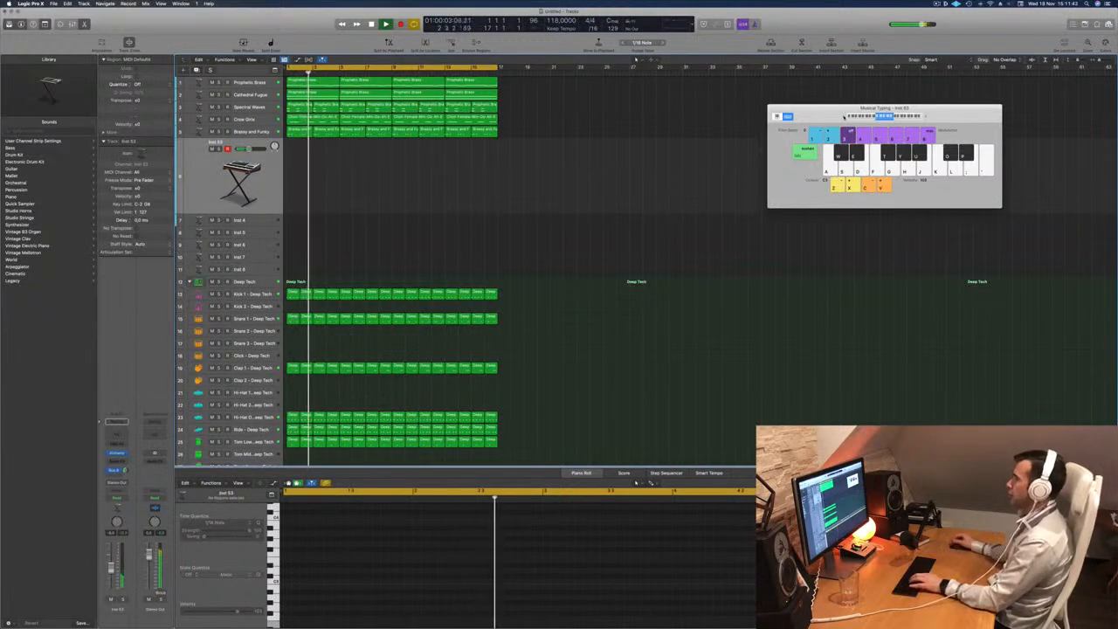
key(f)
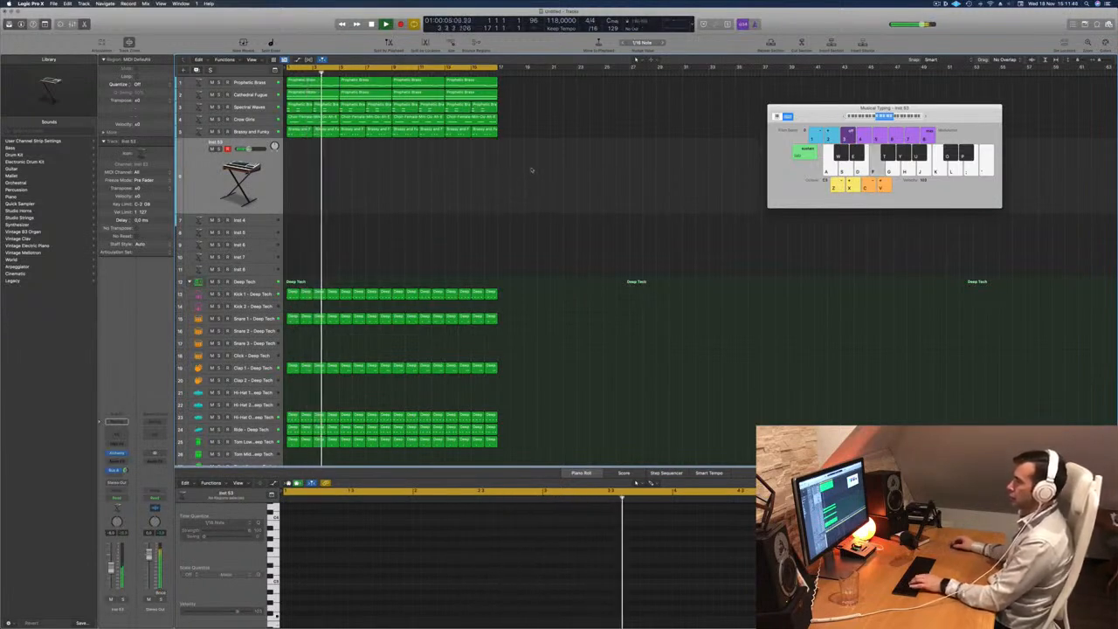
key(g)
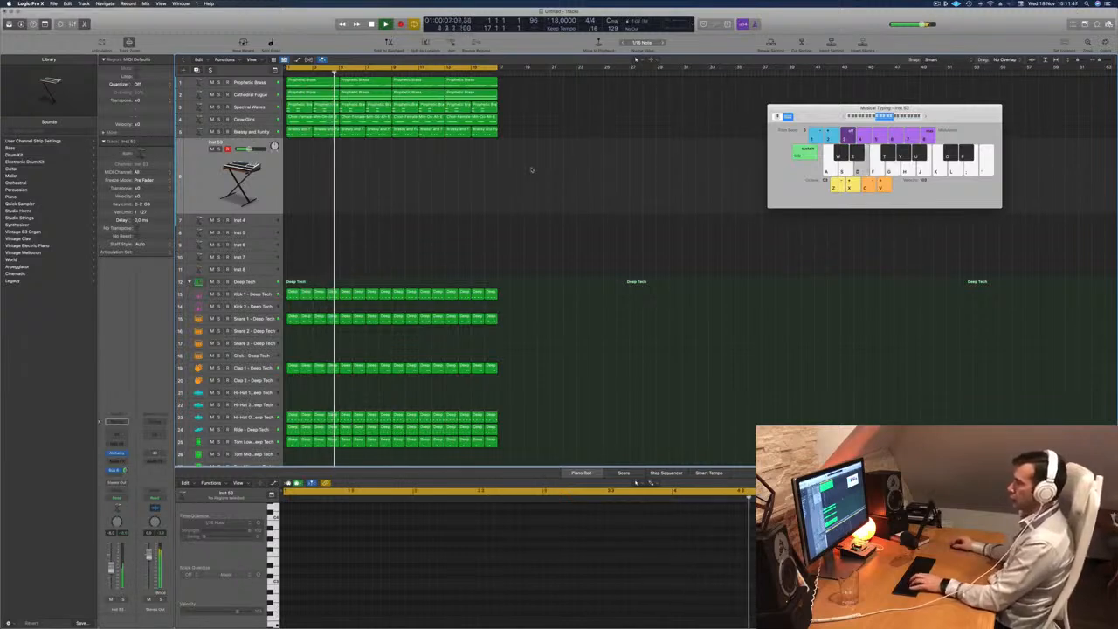
key(h)
key(j)
key(d)
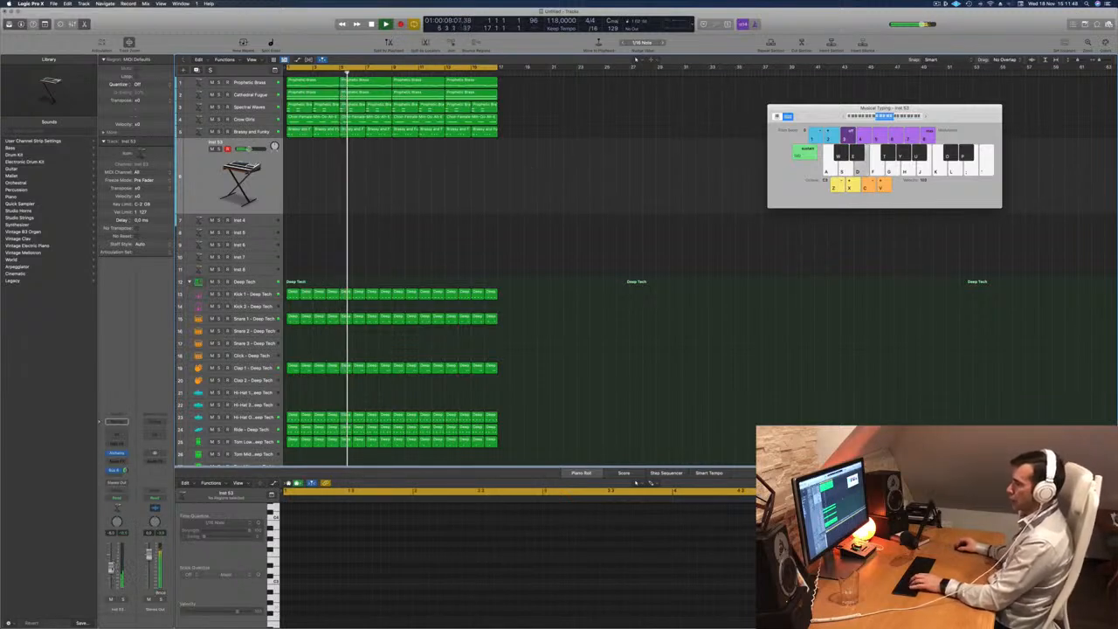
drag(112, 567, 113, 562)
key(f)
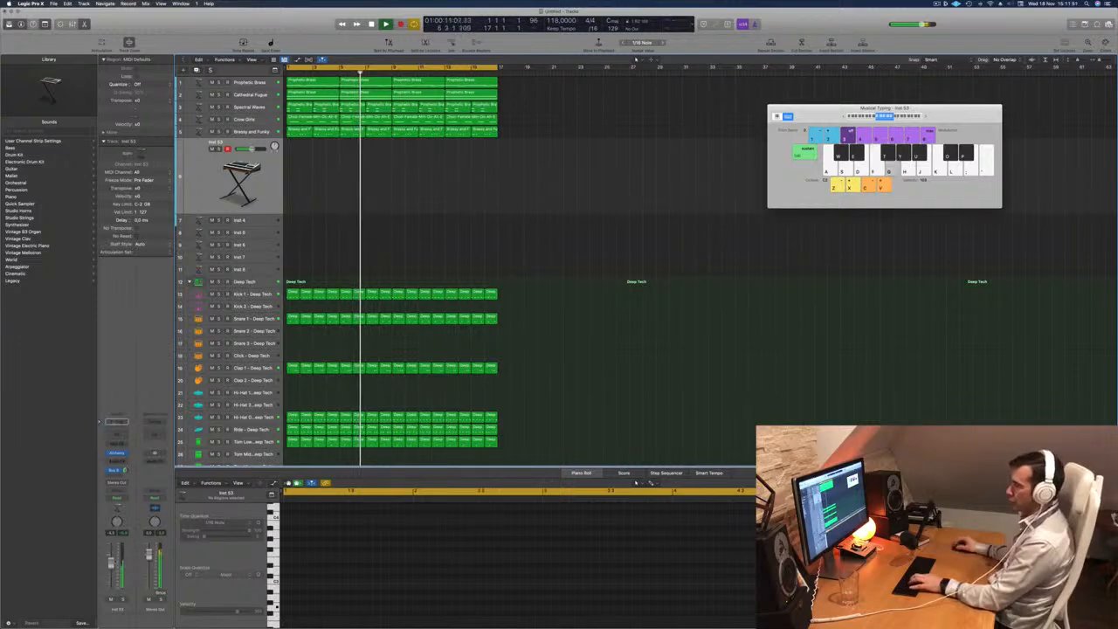
key(d)
Open Alchemy on the duplicated track and switch it to the Fat snapshot while playing test notes.
click(116, 452)
key(d)
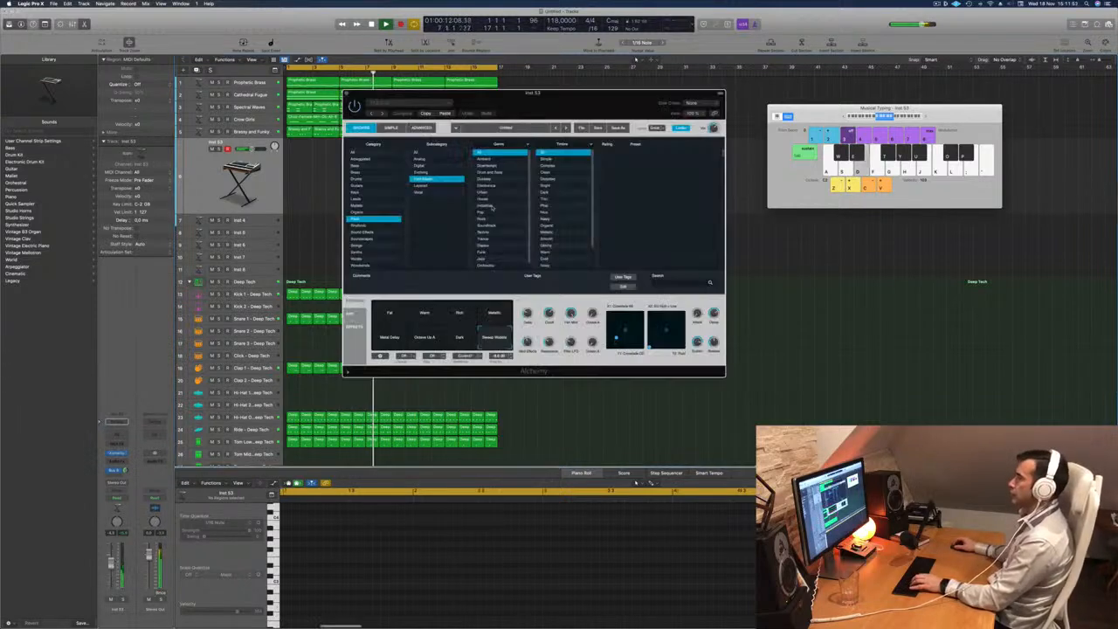
key(f)
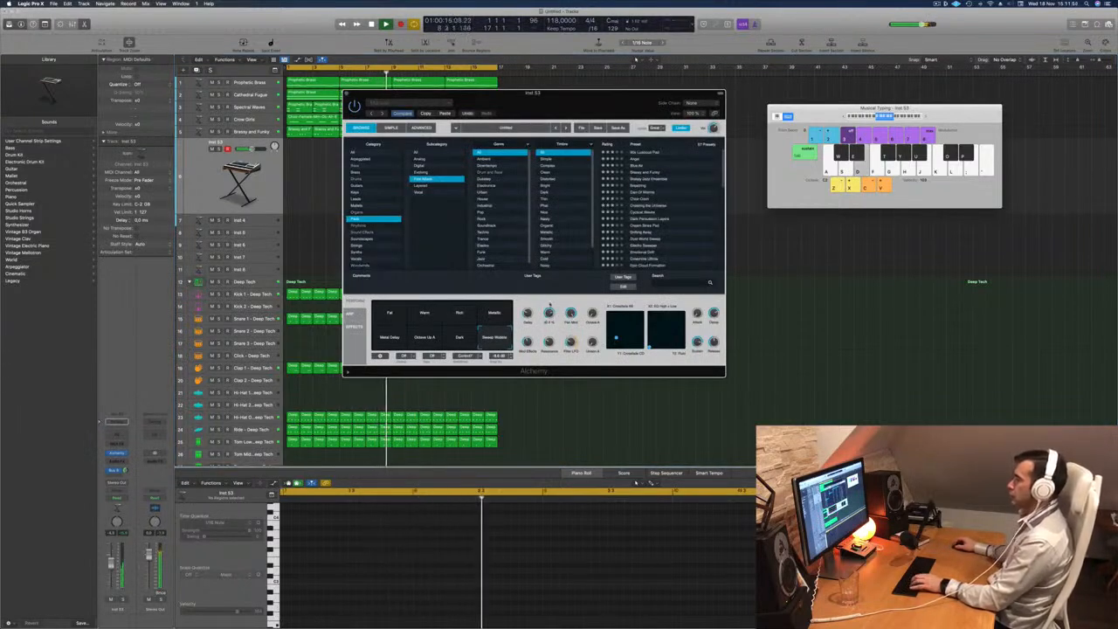
key(d)
click(398, 318)
key(f)
mouse_move(549, 310)
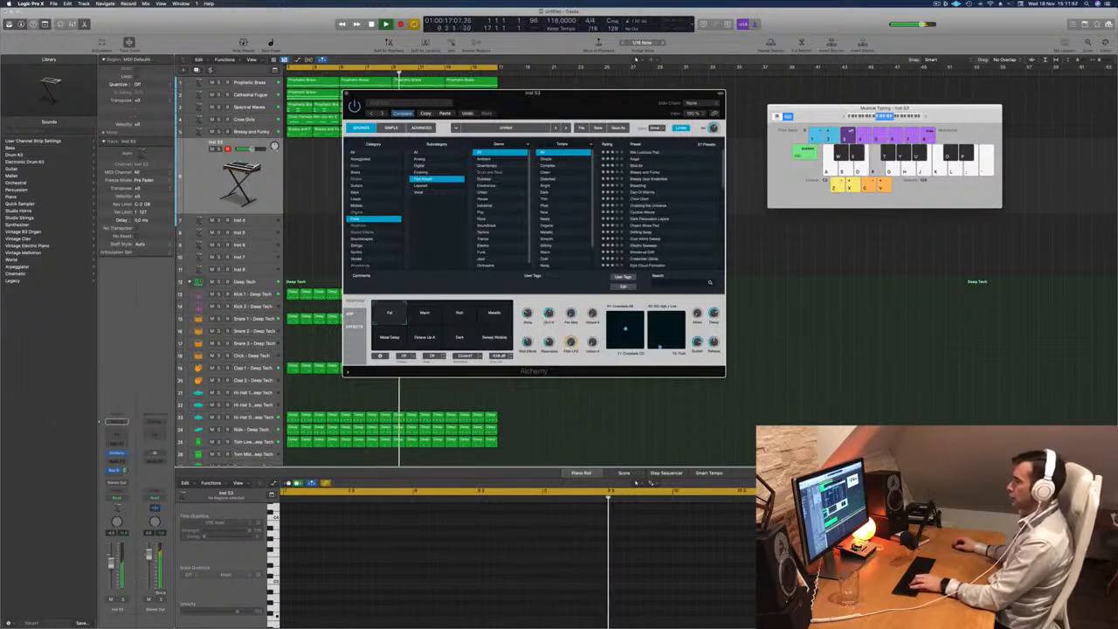
Rehearse a longer melody with the Fat sound on the duplicated track using Musical Typing over the running loop.
key(d)
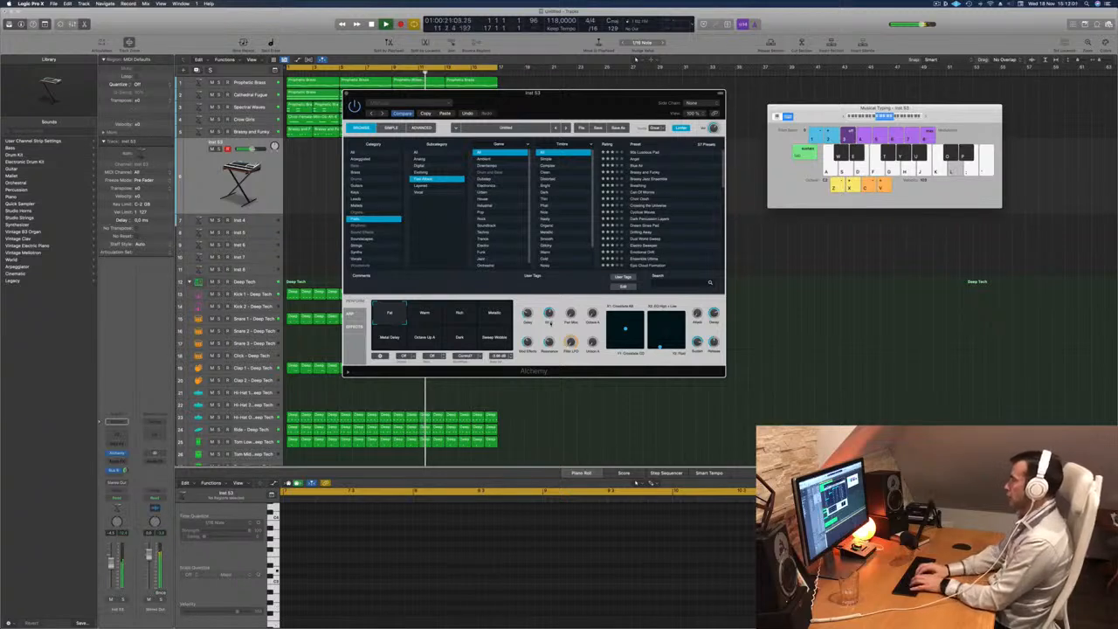
key(j)
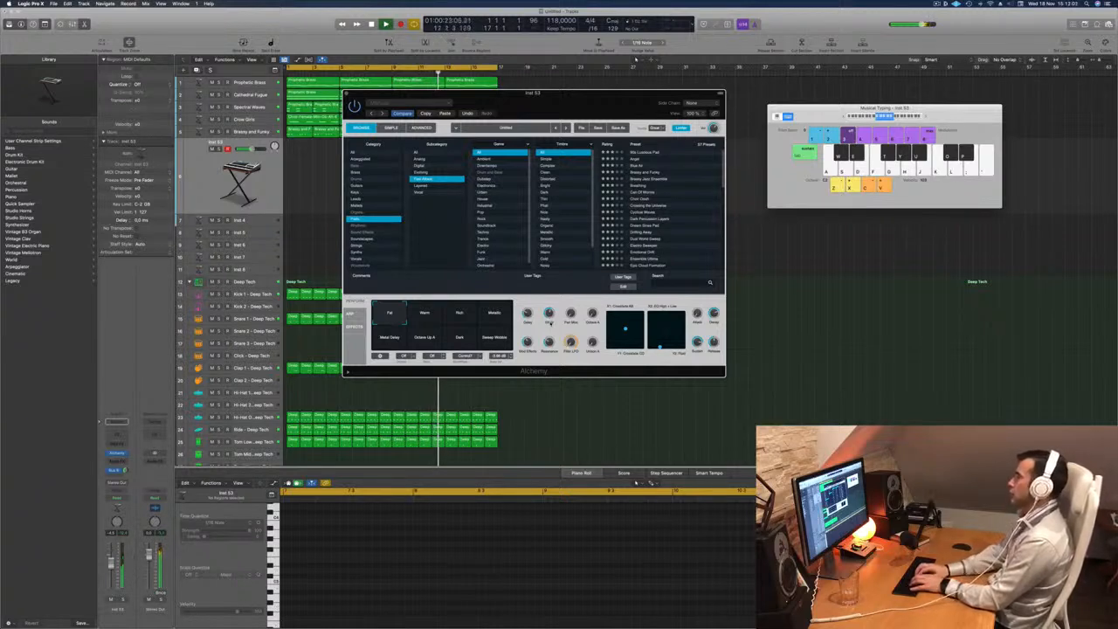
key(a)
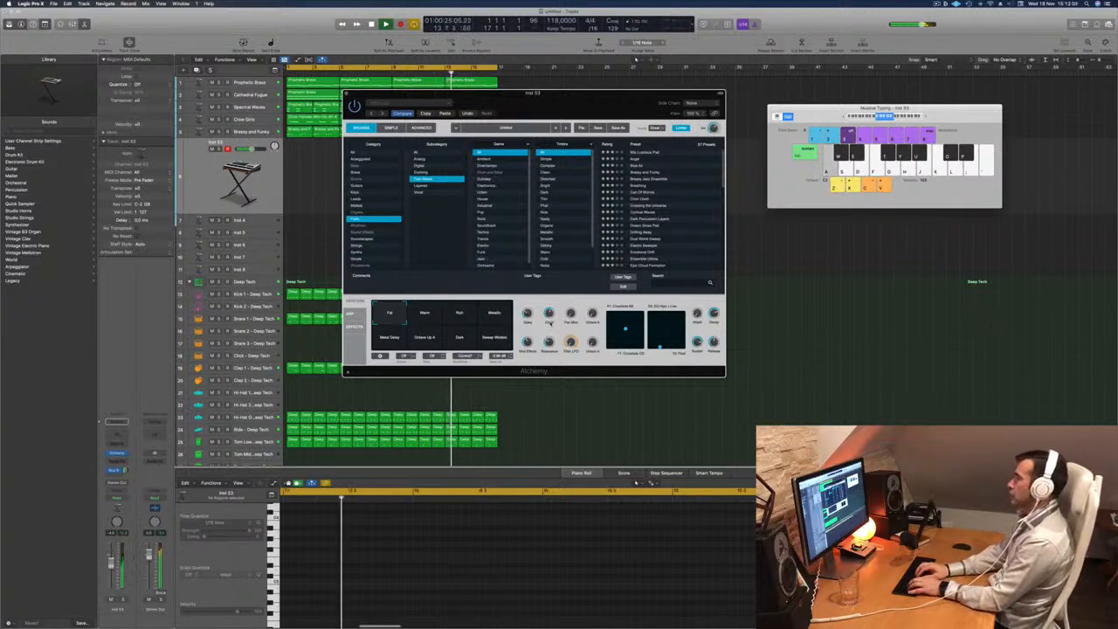
key(s)
key(d)
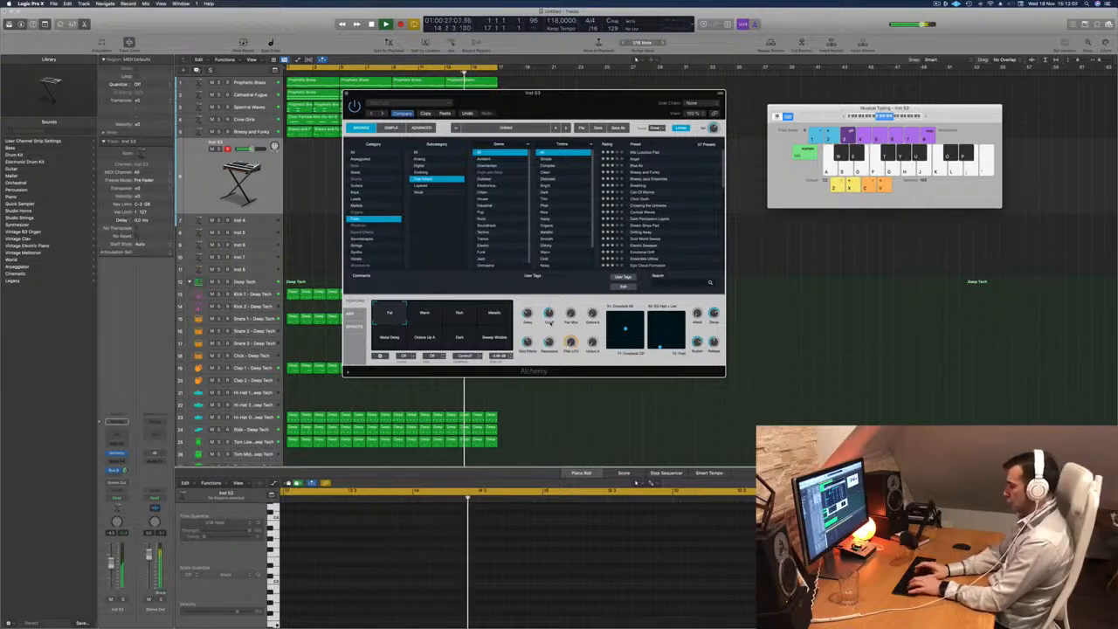
key(k)
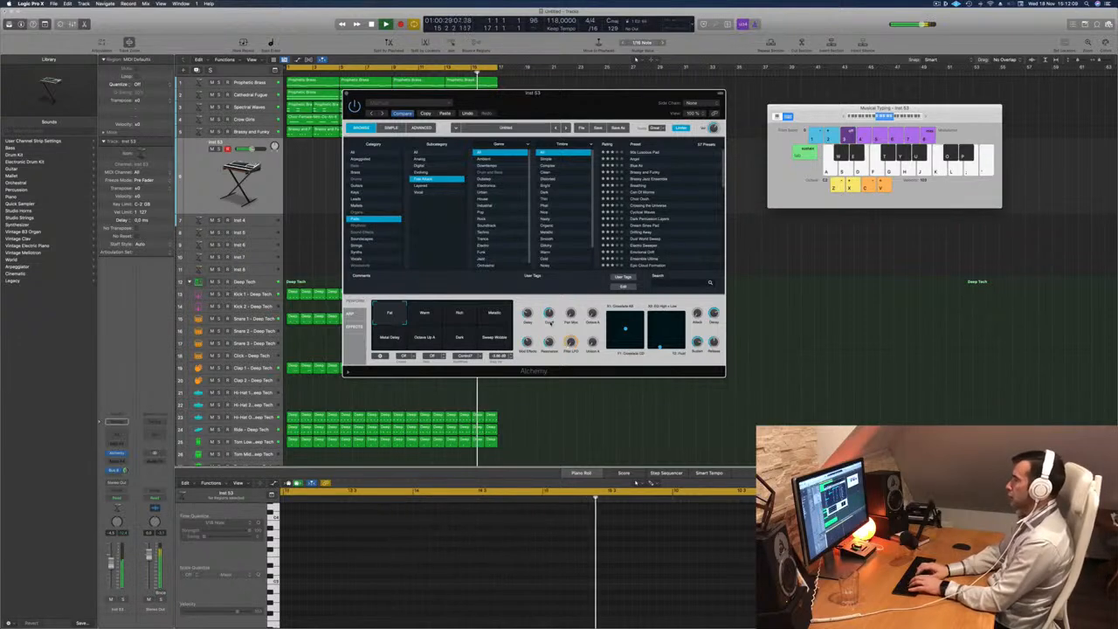
key(k)
key(k)
key(l)
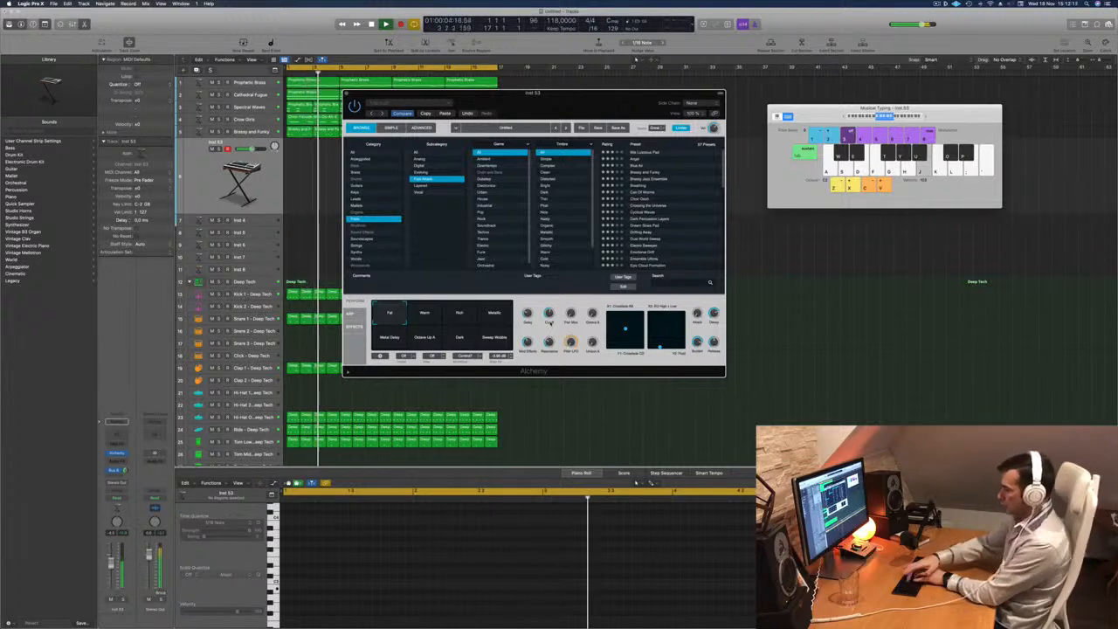
Record a short melody of held notes on the duplicated track from bar 5, stop the transport and close Musical Typing.
key(r)
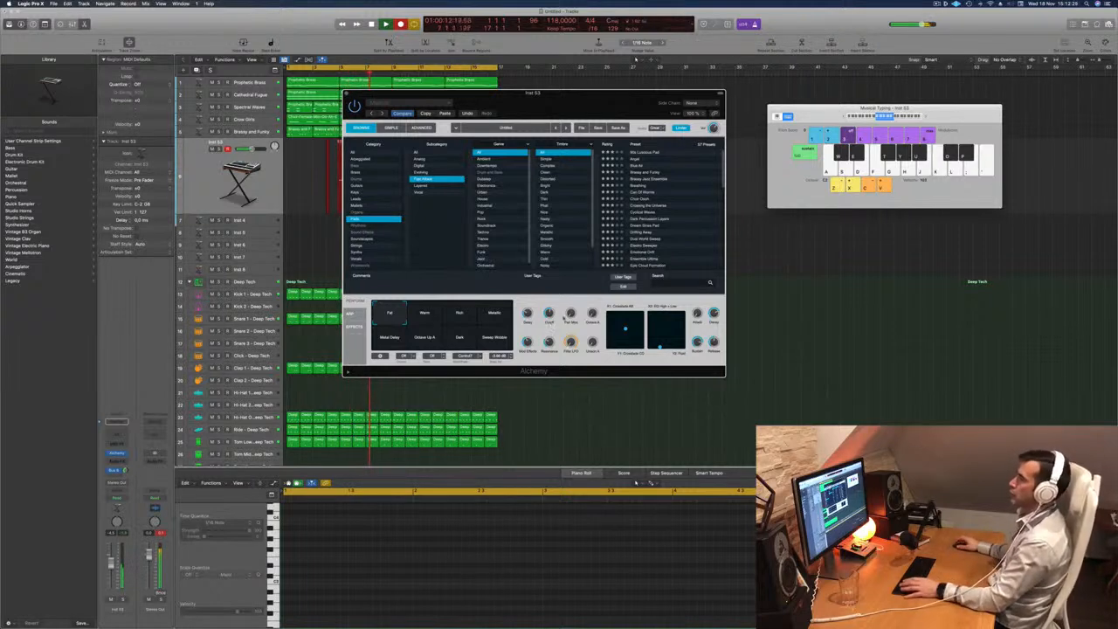
key(space)
key(super+k)
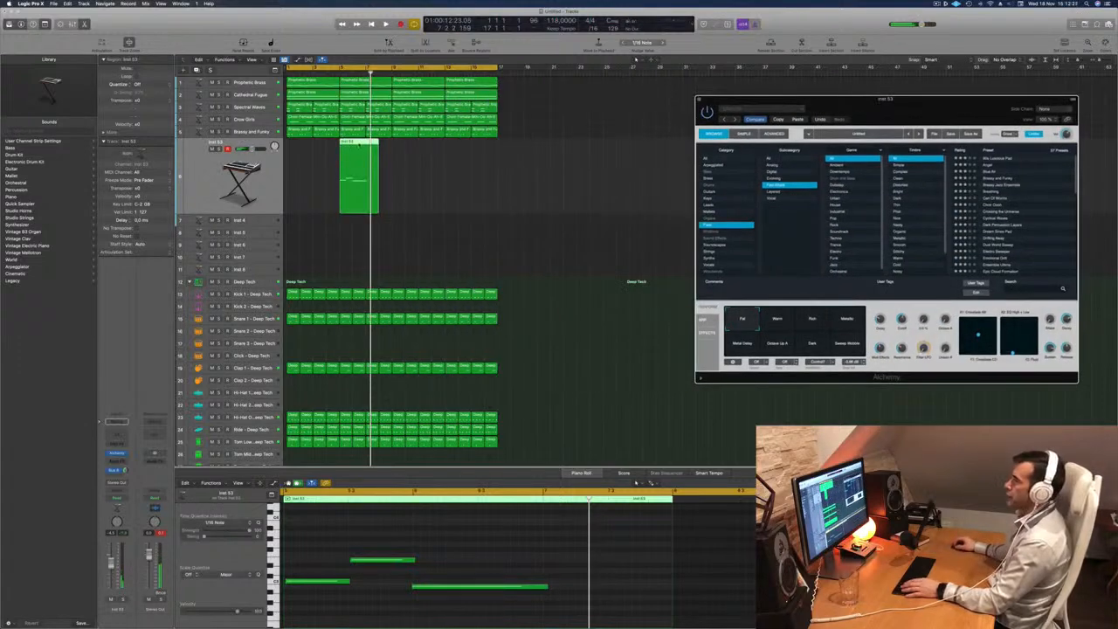
Move the recorded melody region to bar 1, trim it to two bars and play it back, closing the Alchemy window.
drag(358, 145, 304, 145)
click(602, 203)
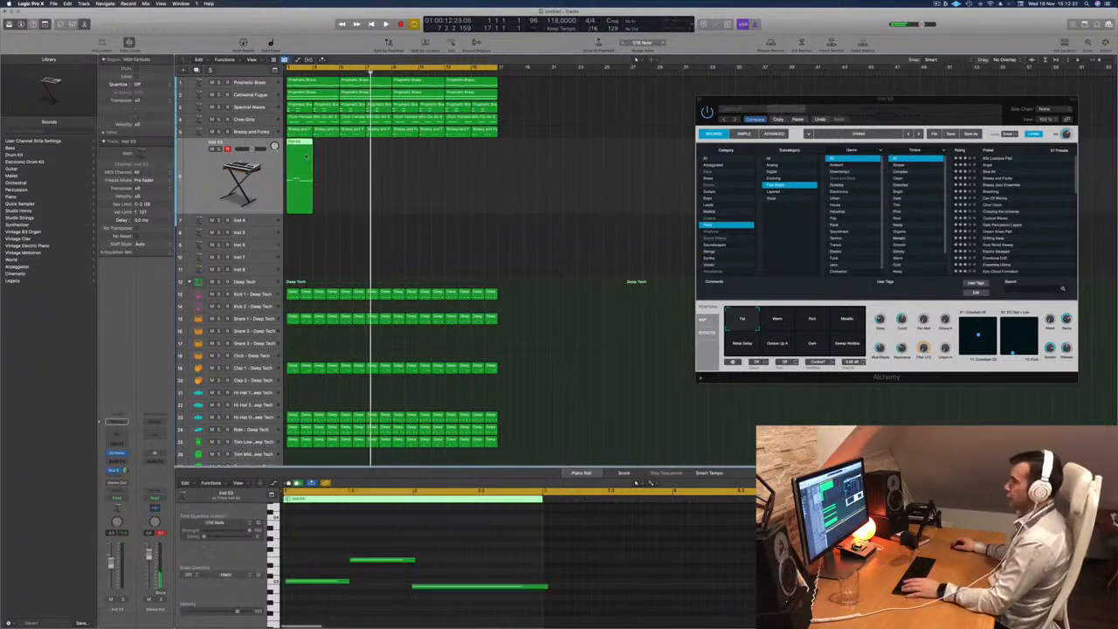
key(space)
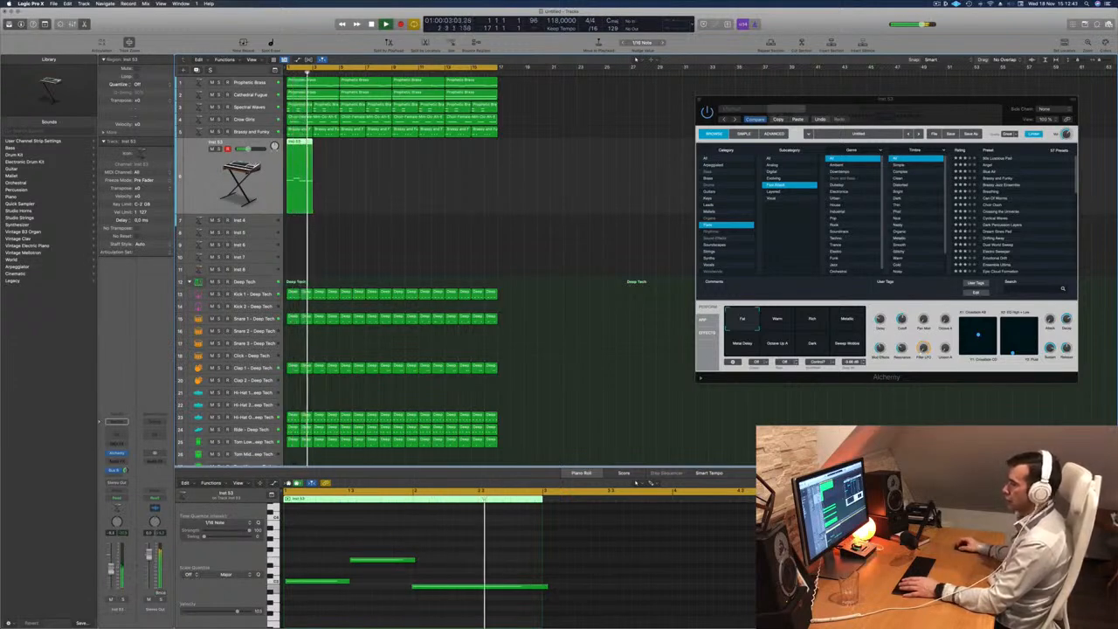
key(super+k)
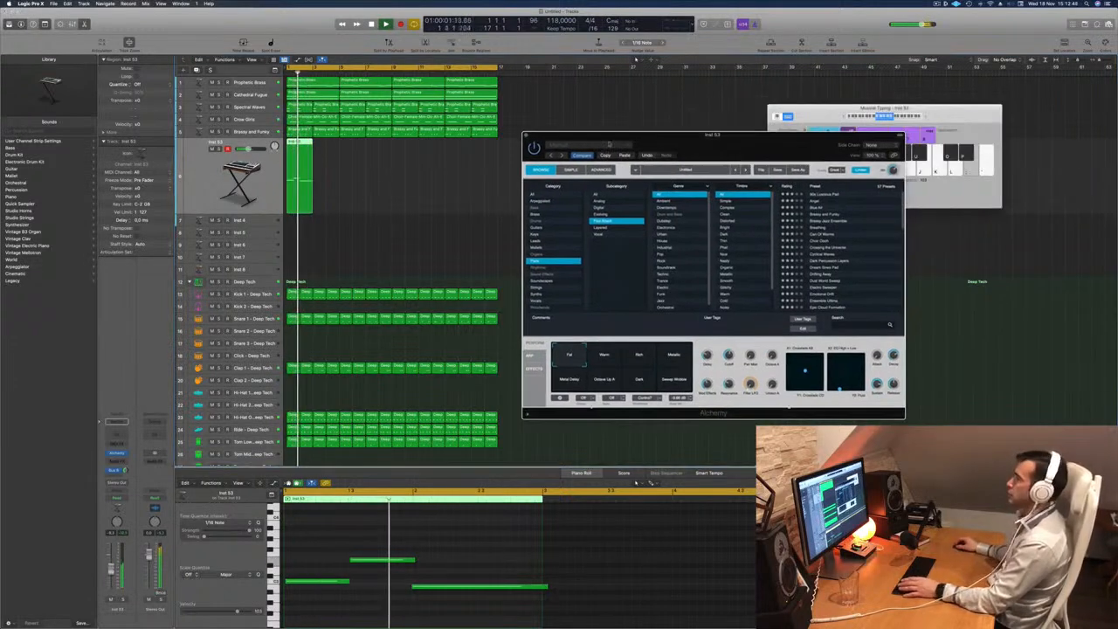
click(527, 136)
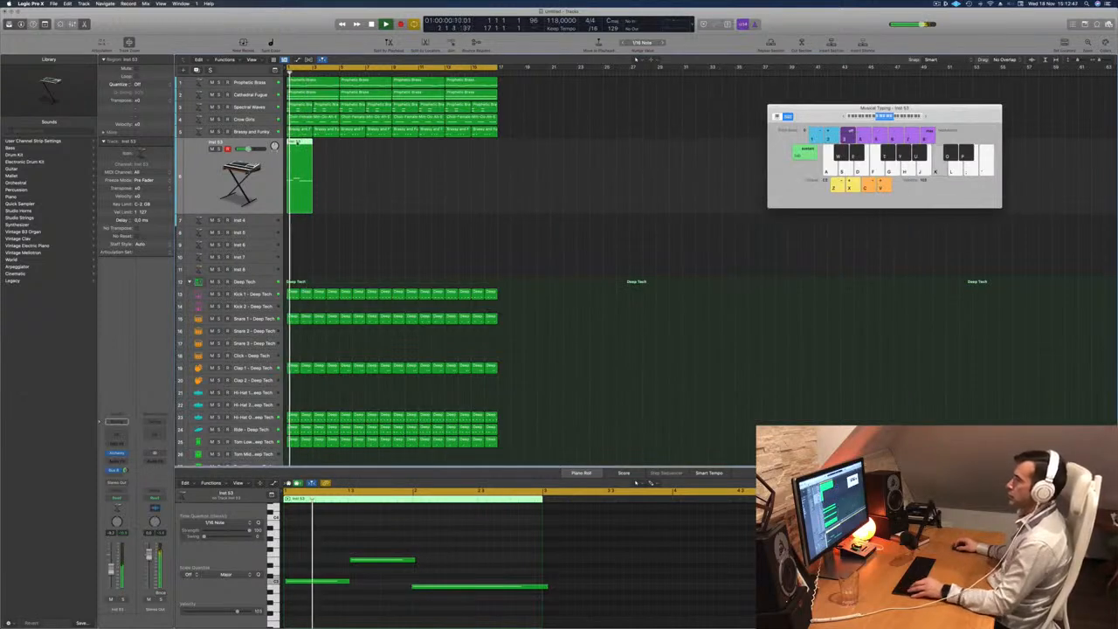
Copy the two-bar melody region repeatedly until it fills the track up to bar 17, with playback restarted from bar 1.
drag(305, 151, 356, 167)
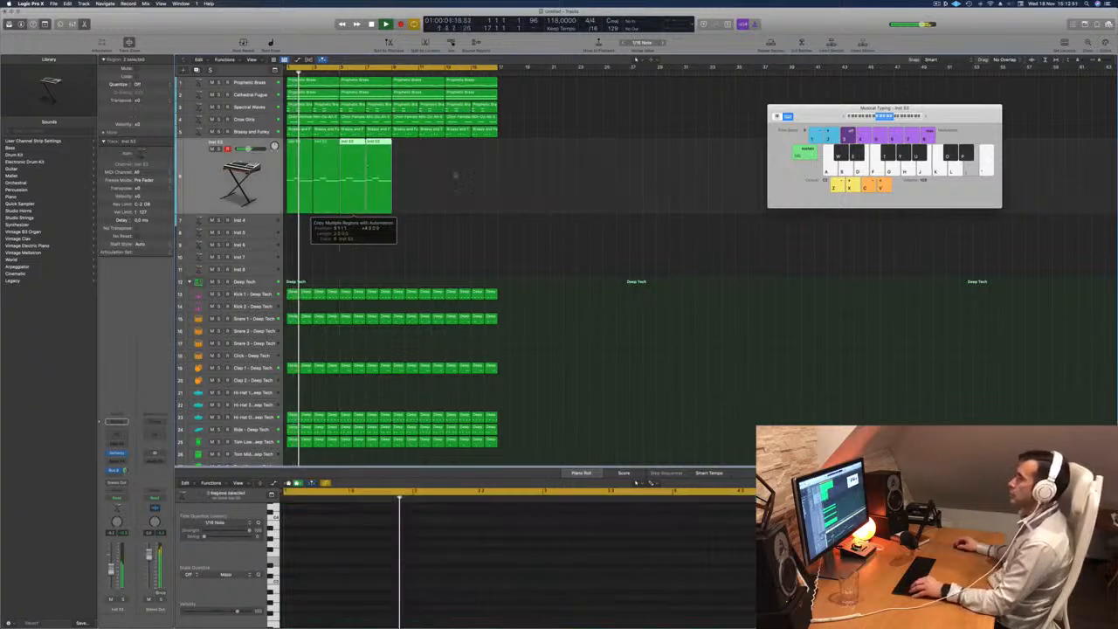
drag(292, 150, 402, 173)
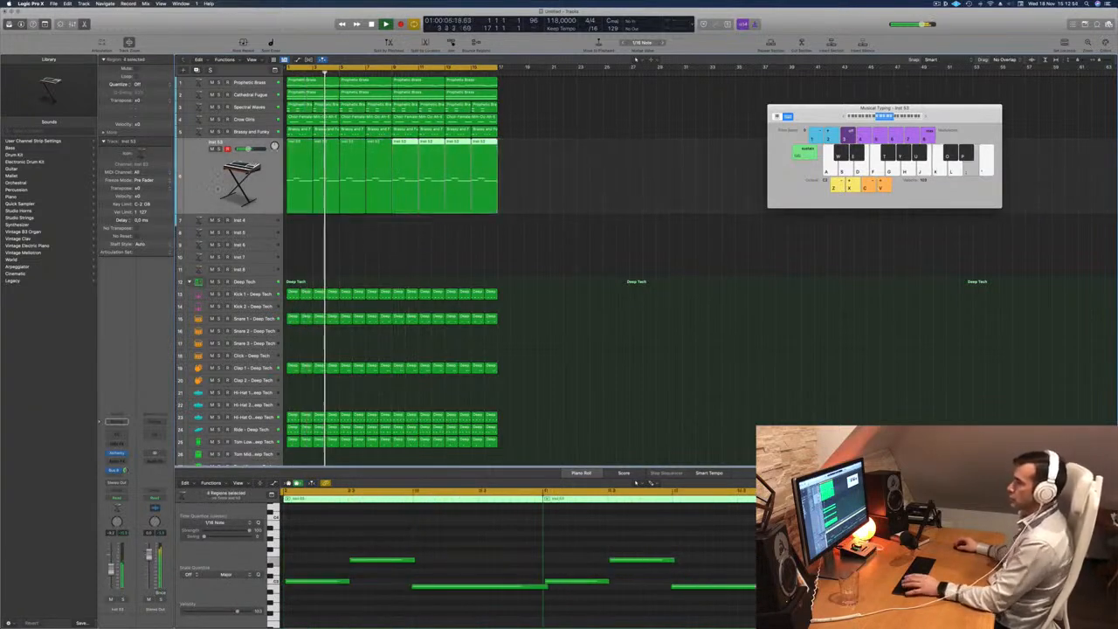
click(206, 191)
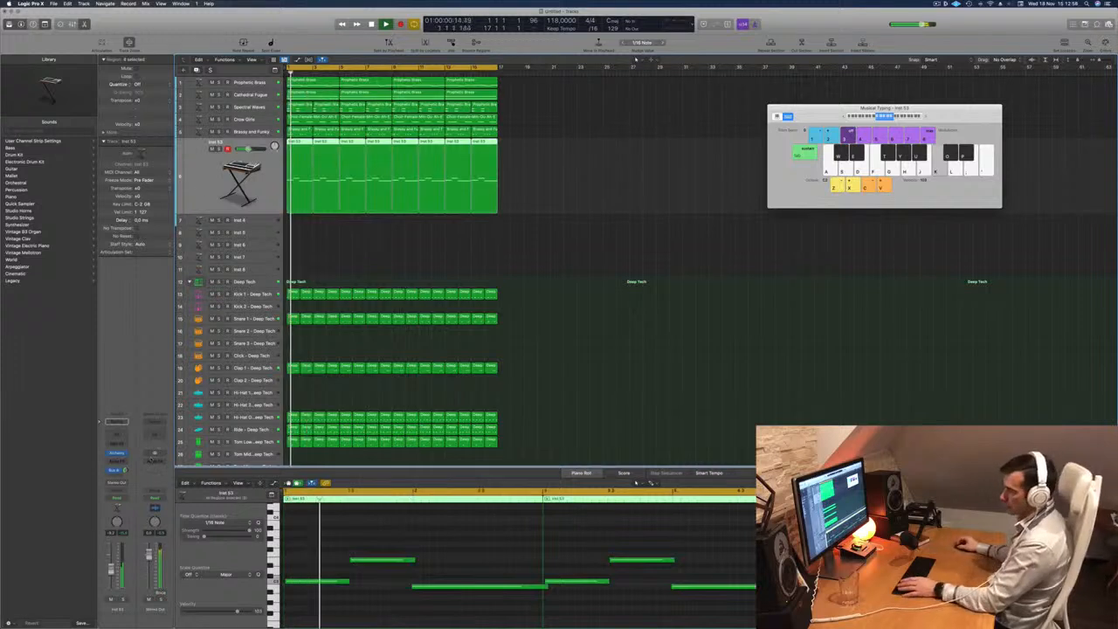
key(Return)
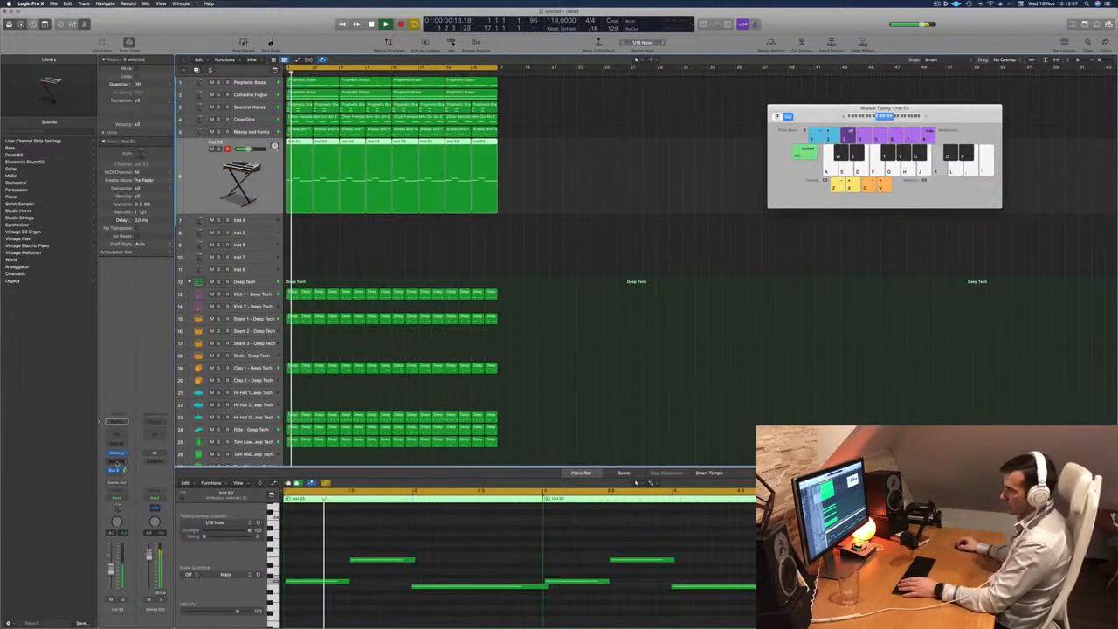
Insert a stereo Compressor on the melody track and set its side chain to Kick 1 - Deep Tech (Inst 9).
click(117, 461)
mouse_move(127, 488)
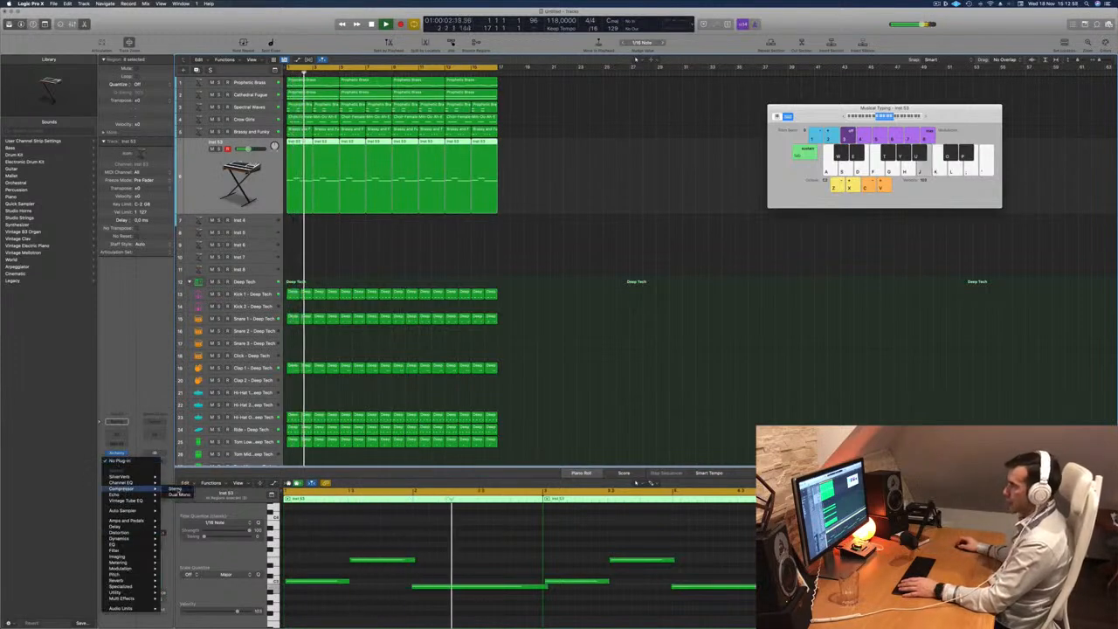
click(178, 489)
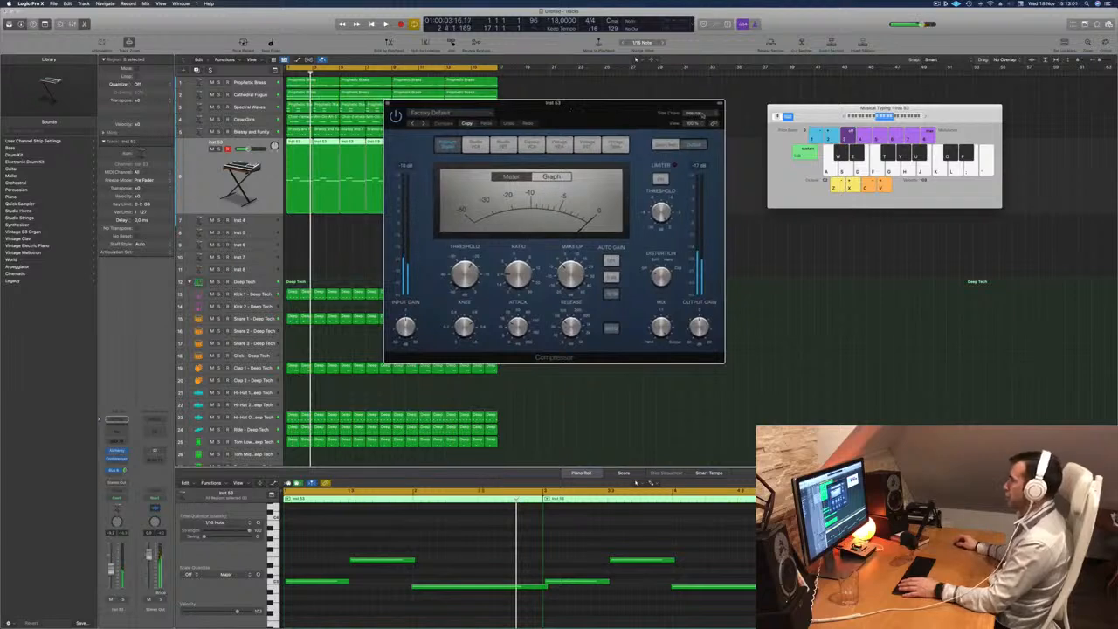
mouse_move(692, 130)
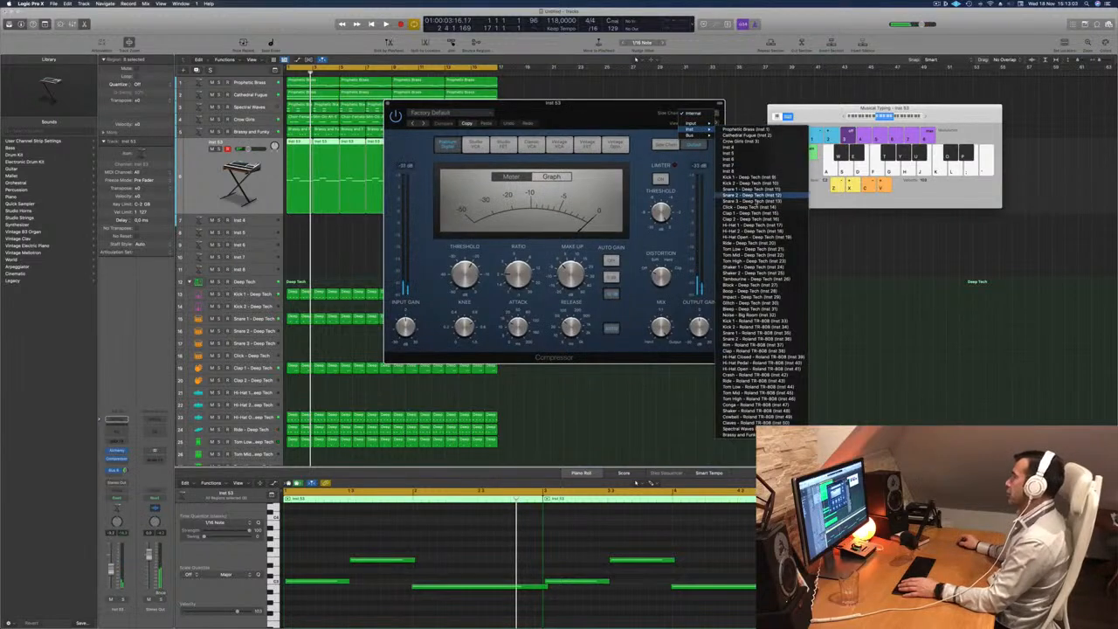
click(752, 178)
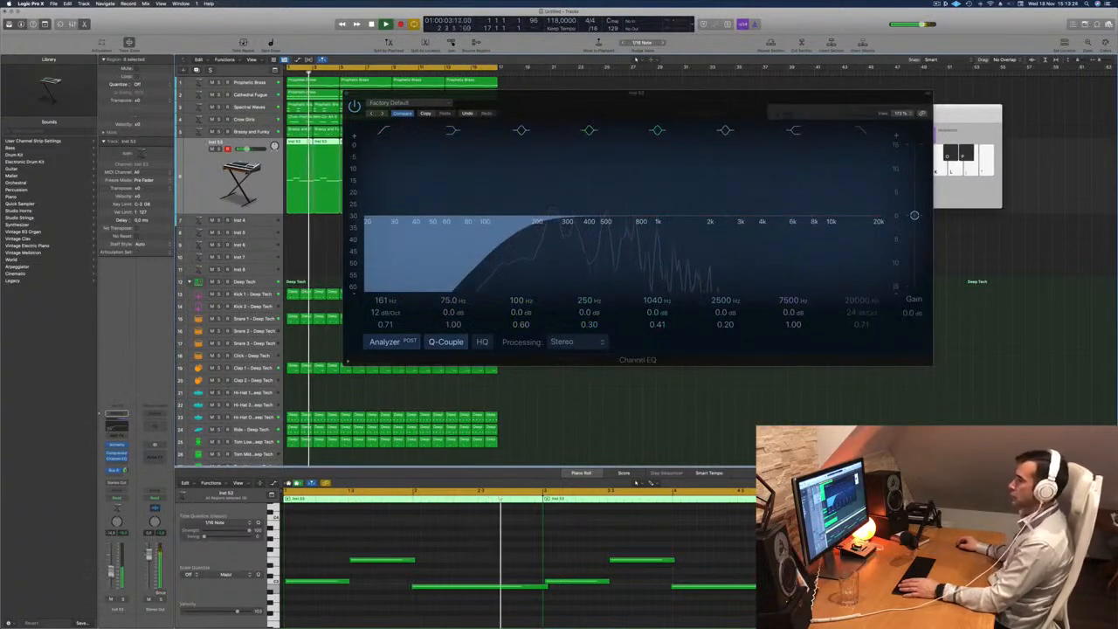
Listen to the processed melody in the loop and close its Channel EQ and Compressor windows.
key(s)
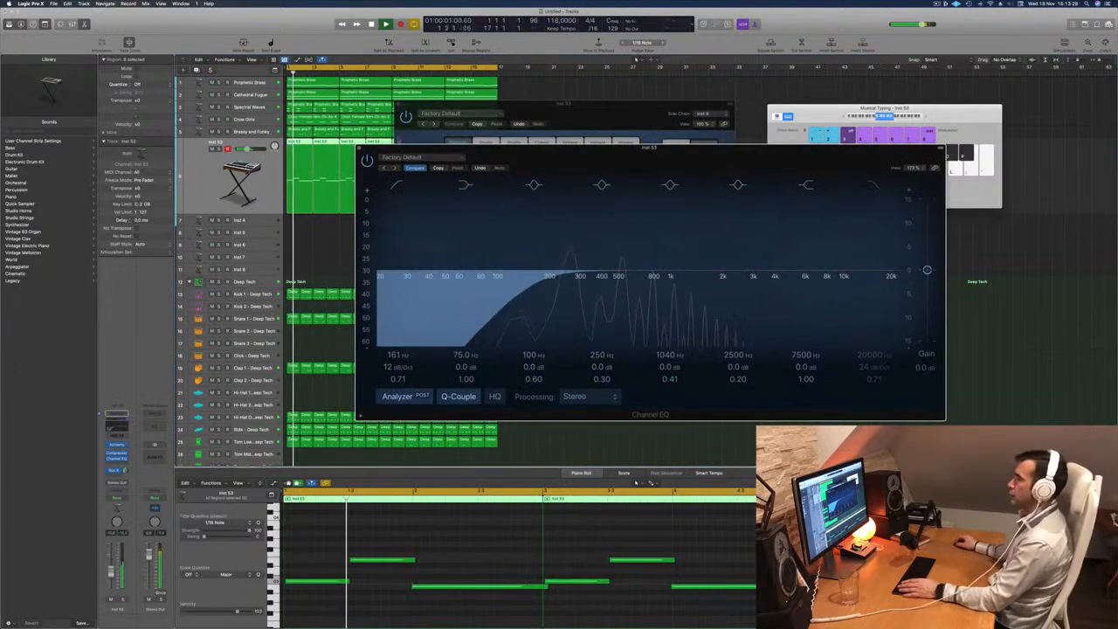
click(359, 149)
drag(411, 104, 397, 106)
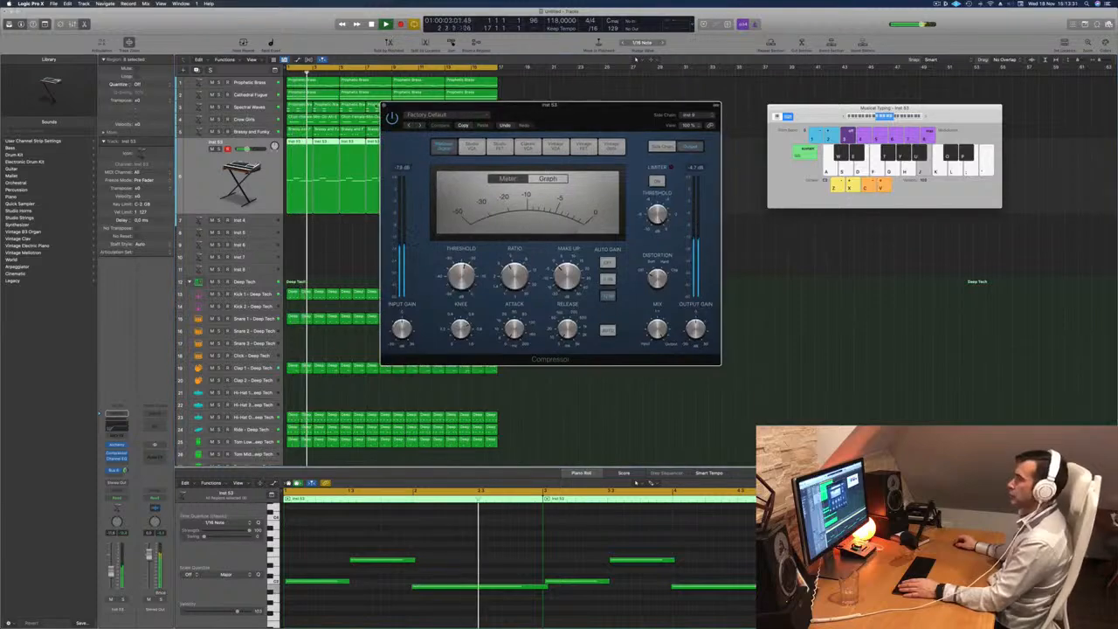
key(super+w)
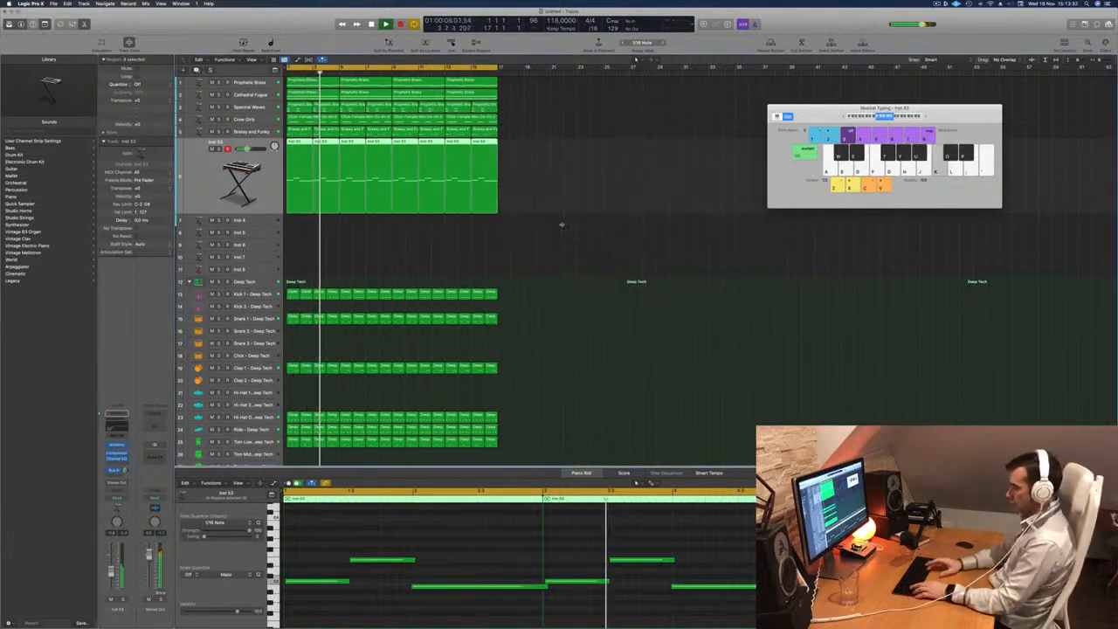
Repeat all regions of the 16-bar arrangement three times in succession along the timeline.
key(super+r)
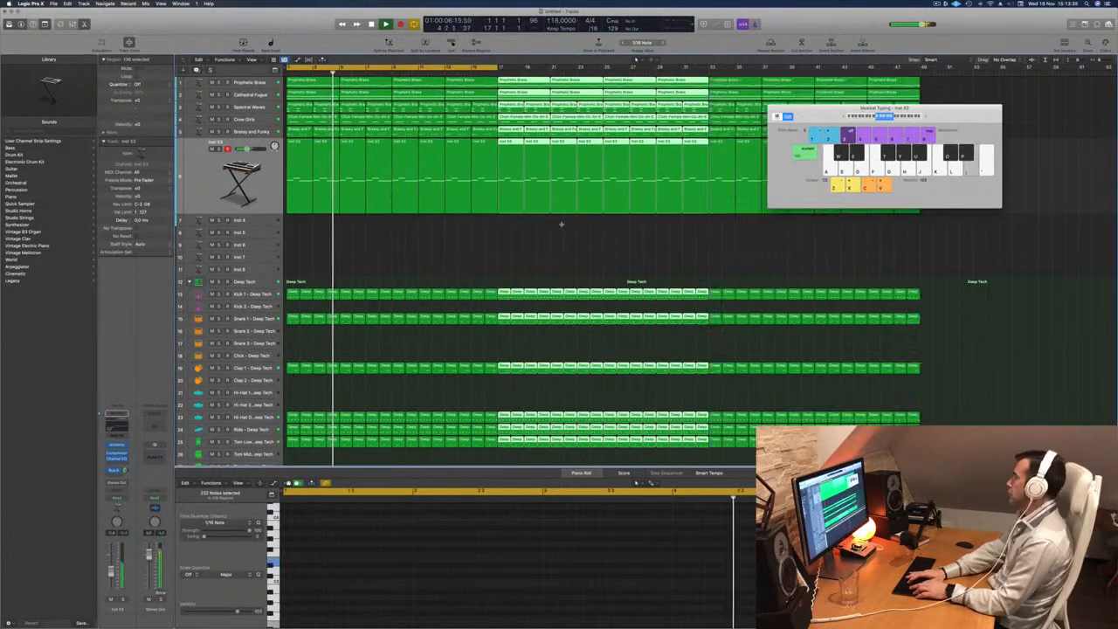
key(super+r)
key(super+r)
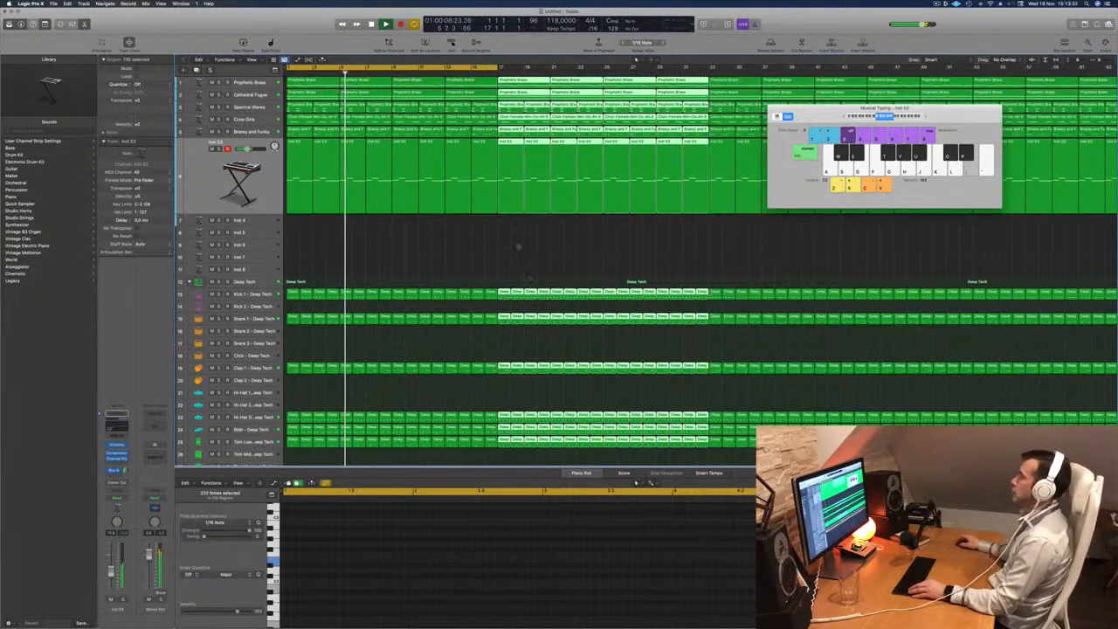
key(super+Left)
key(super+Left)
key(super+Left)
key(super+Left)
Show the secondary ruler and restart playback from the beginning with the cycle range extended over all repeated regions.
click(252, 59)
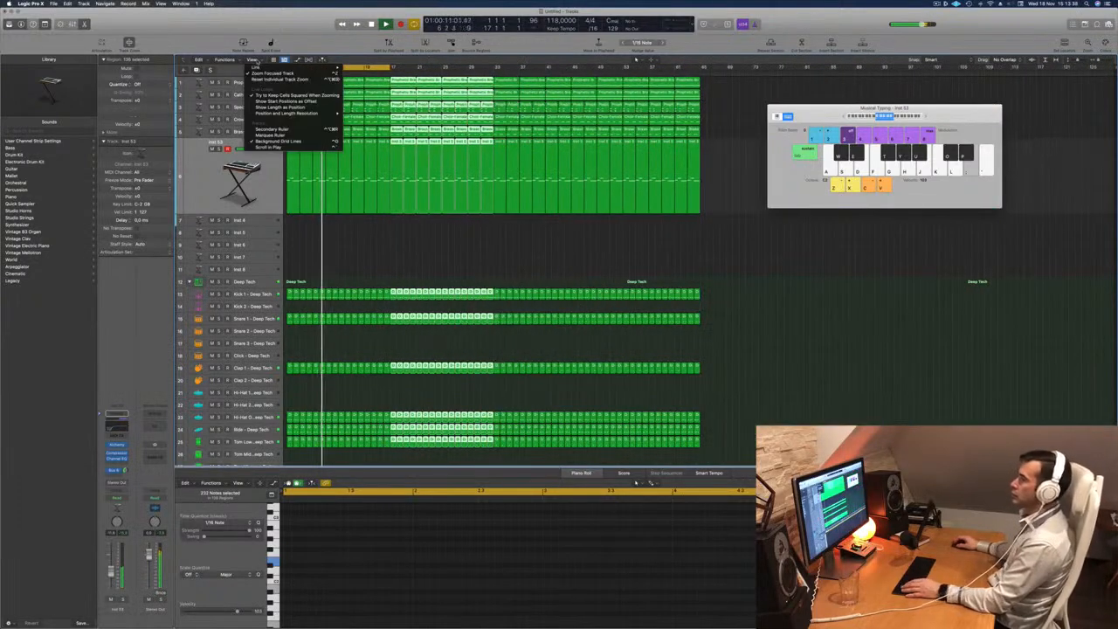
click(272, 129)
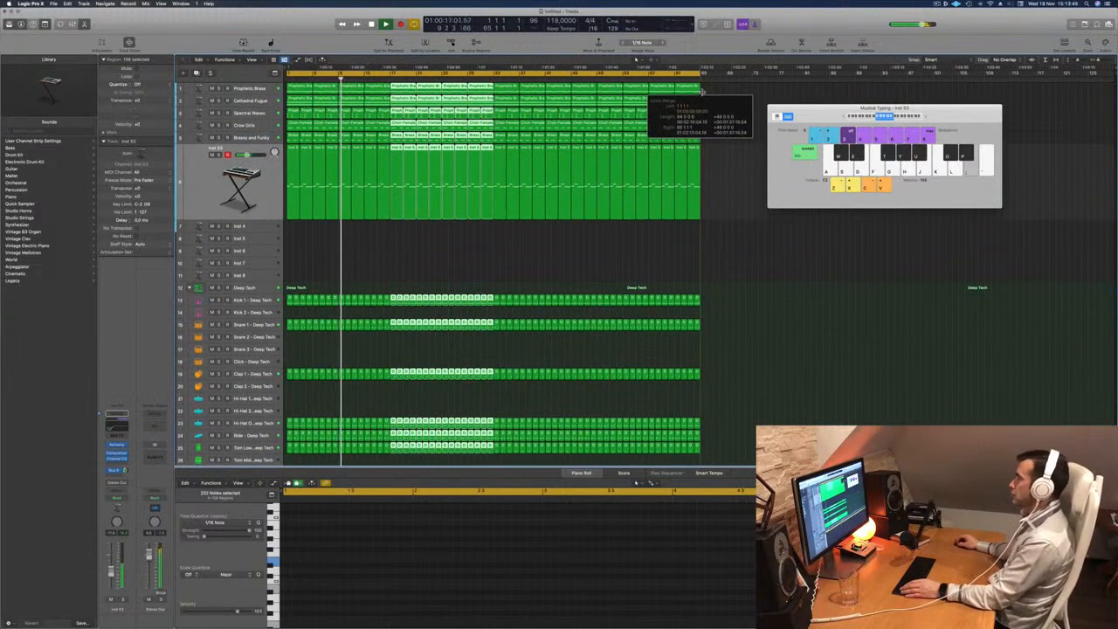
key(space)
key(Return)
key(space)
Compare the arrangement with and without the Brassy and Funky track, leaving that track muted.
key(Up)
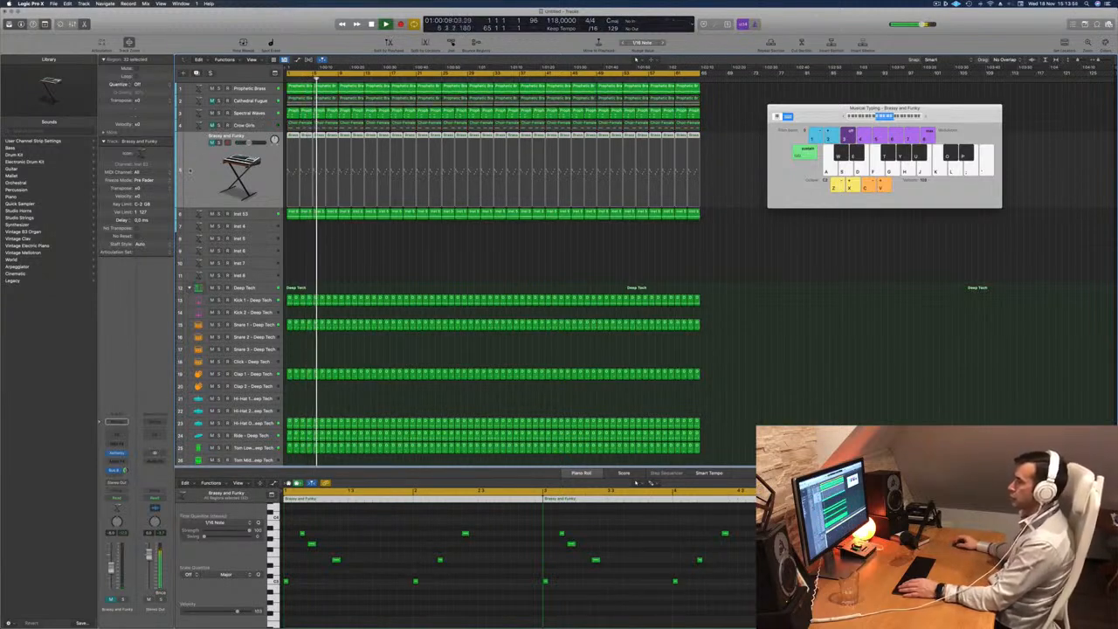
click(210, 166)
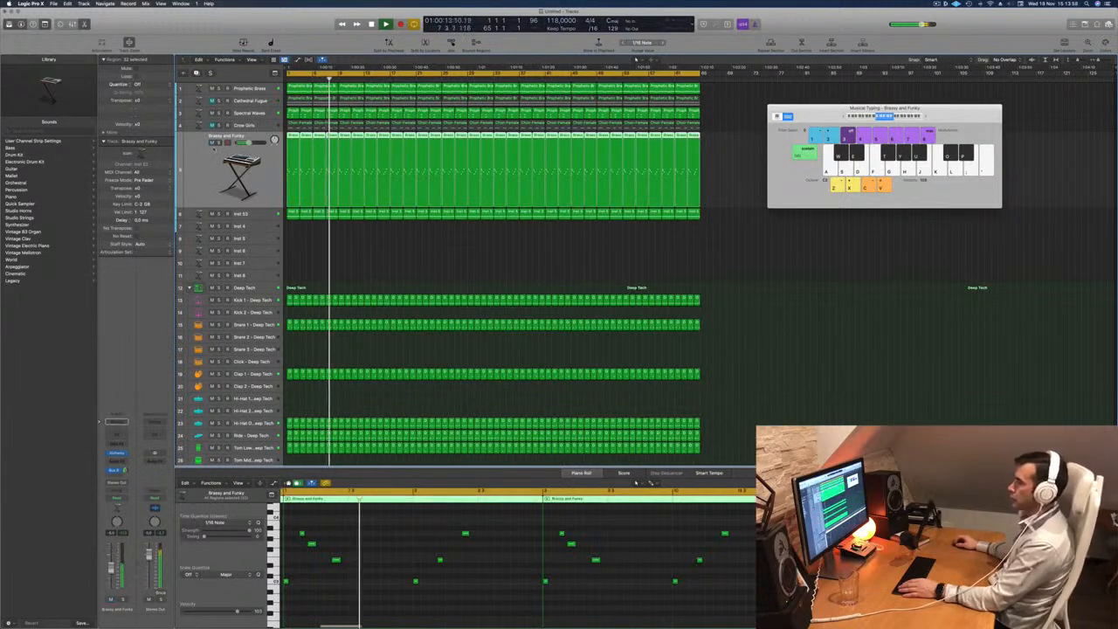
key(m)
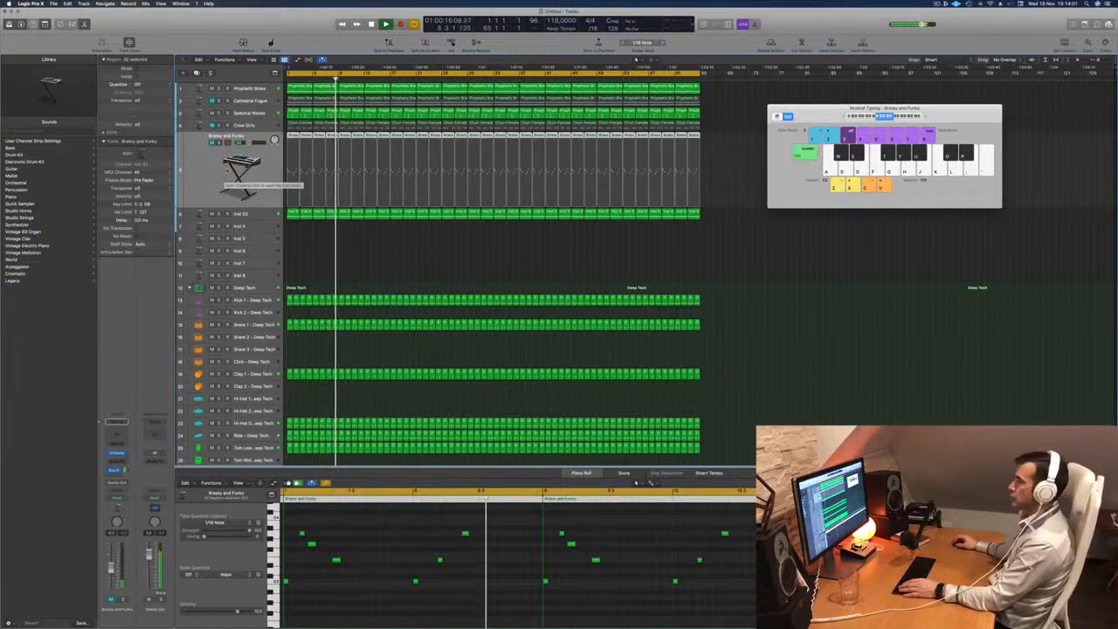
Open the Channel EQ on Prophetic Brass, compare its 202 Hz high cut off and on during playback, and close it.
click(248, 89)
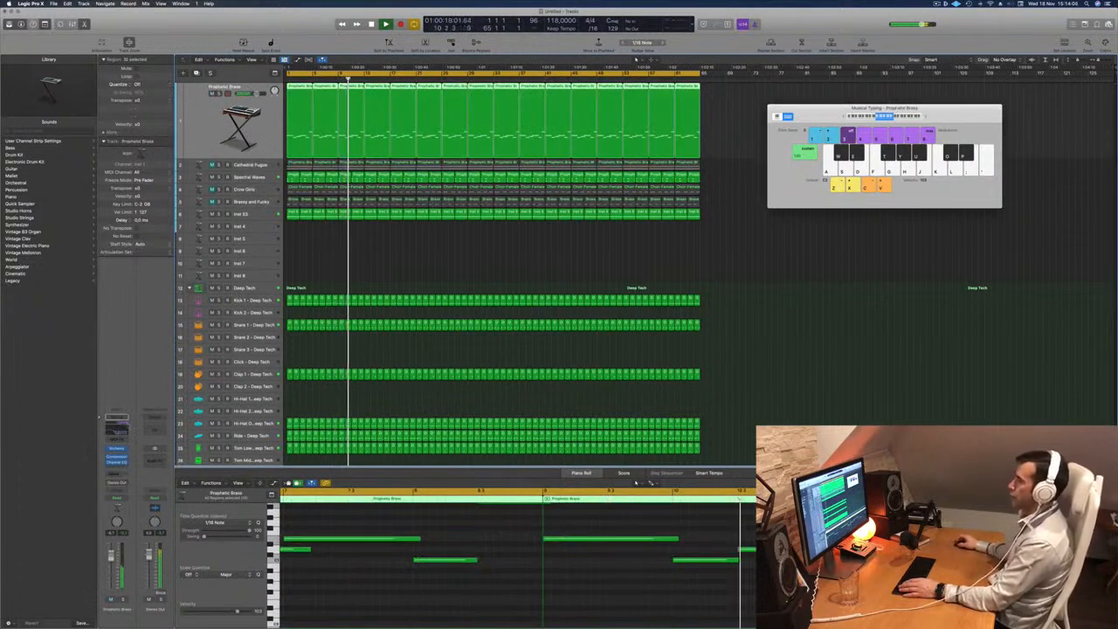
click(117, 462)
click(861, 130)
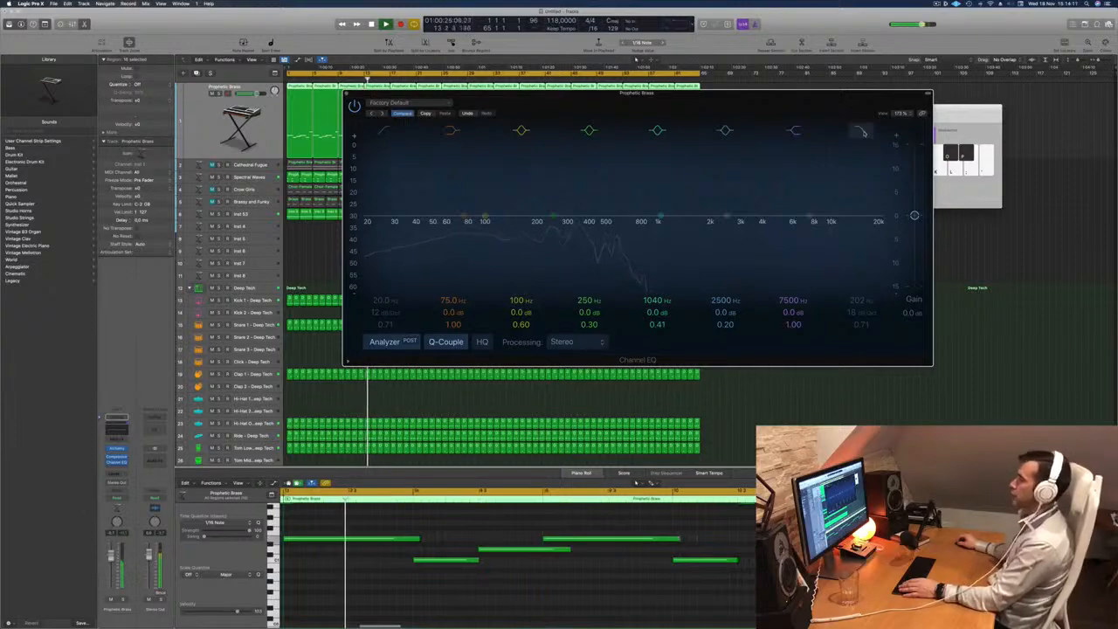
click(861, 131)
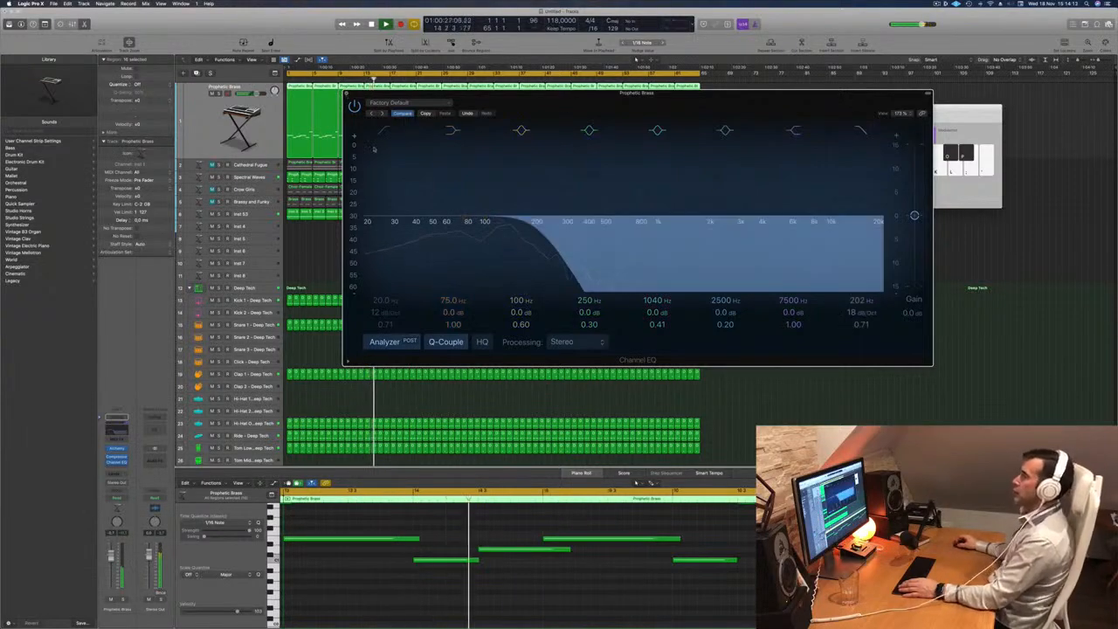
click(346, 93)
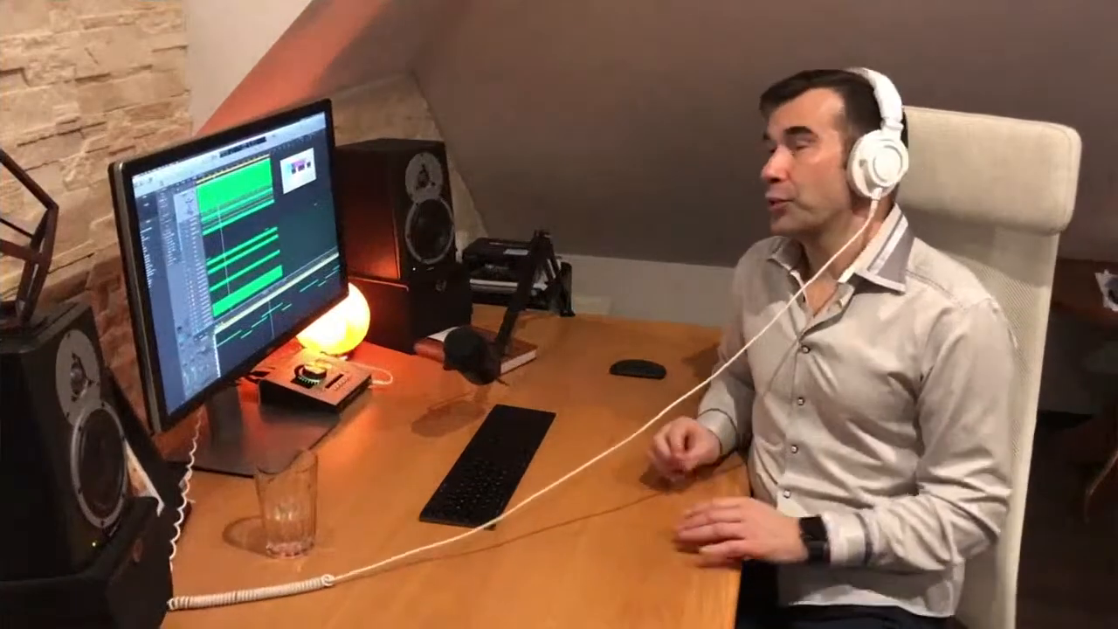